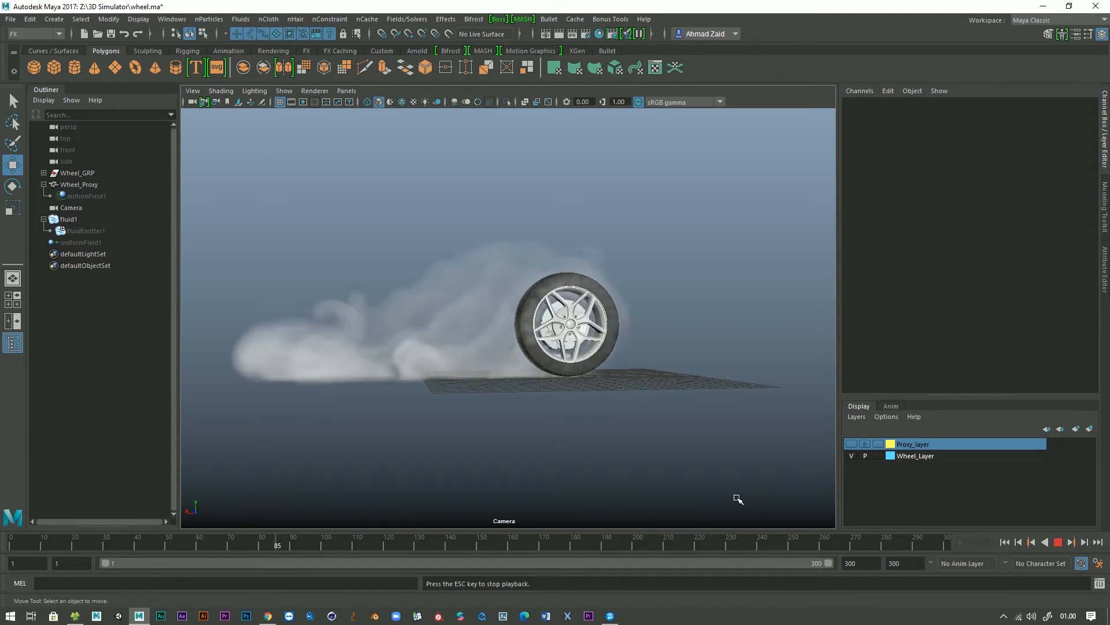
- Switch the viewport to the persp camera and examine the wheel's smoke simulation from other angles
left_click(283, 91)
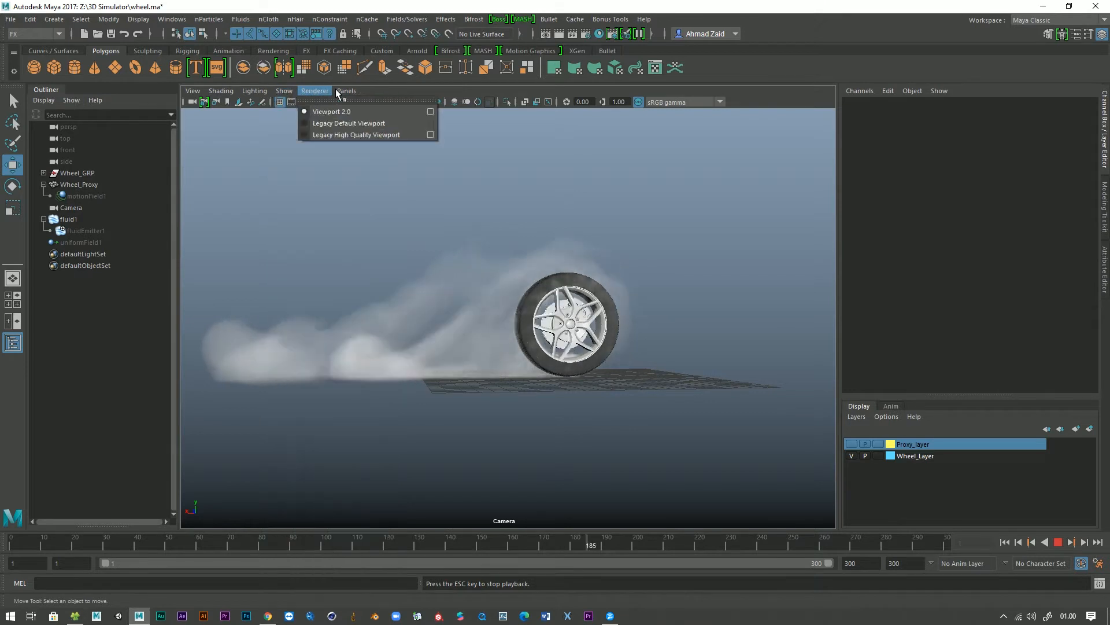
mouse_move(346, 91)
mouse_move(452, 108)
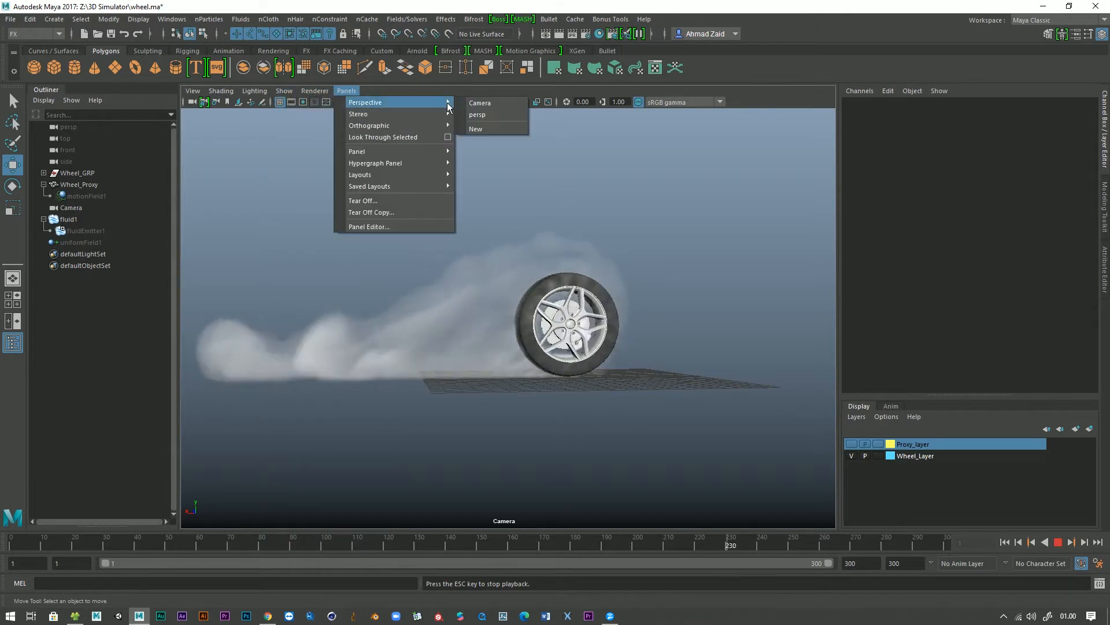
left_click(488, 114)
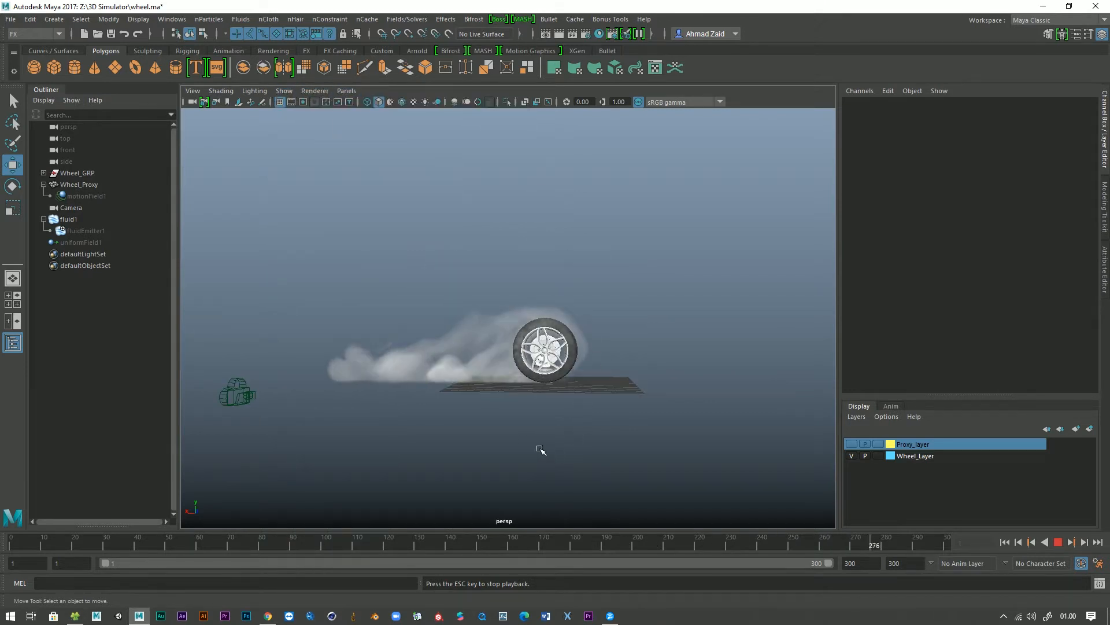
left_click_drag(562, 441, 389, 434, "alt")
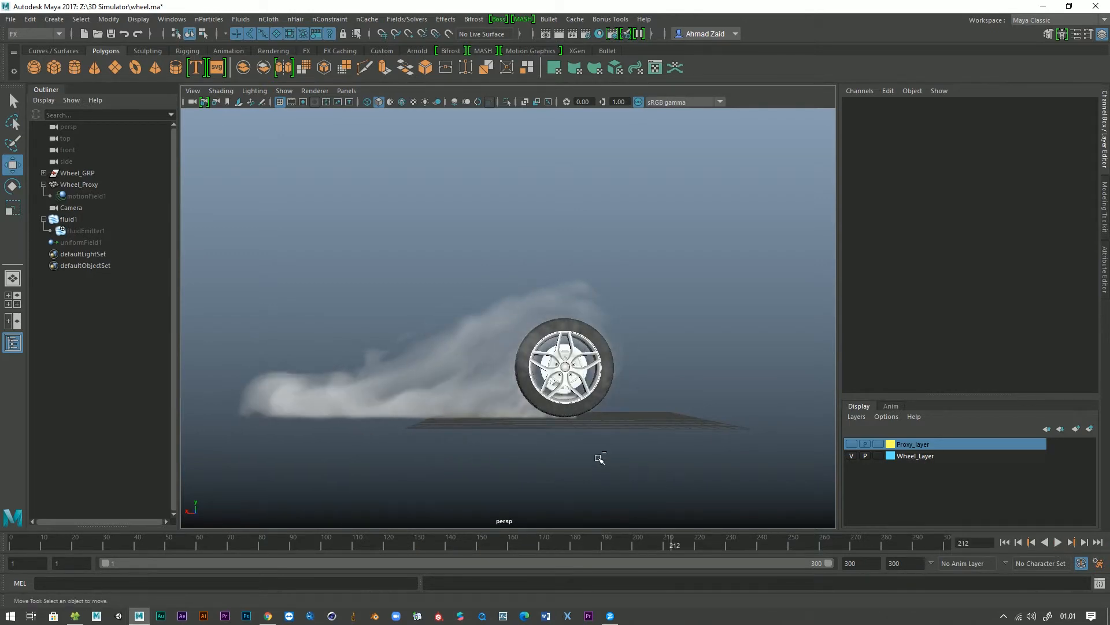
- Save the wheel smoke scene and create a new empty scene
key("q")
key("ctrl+s")
key("w")
left_click(10, 19)
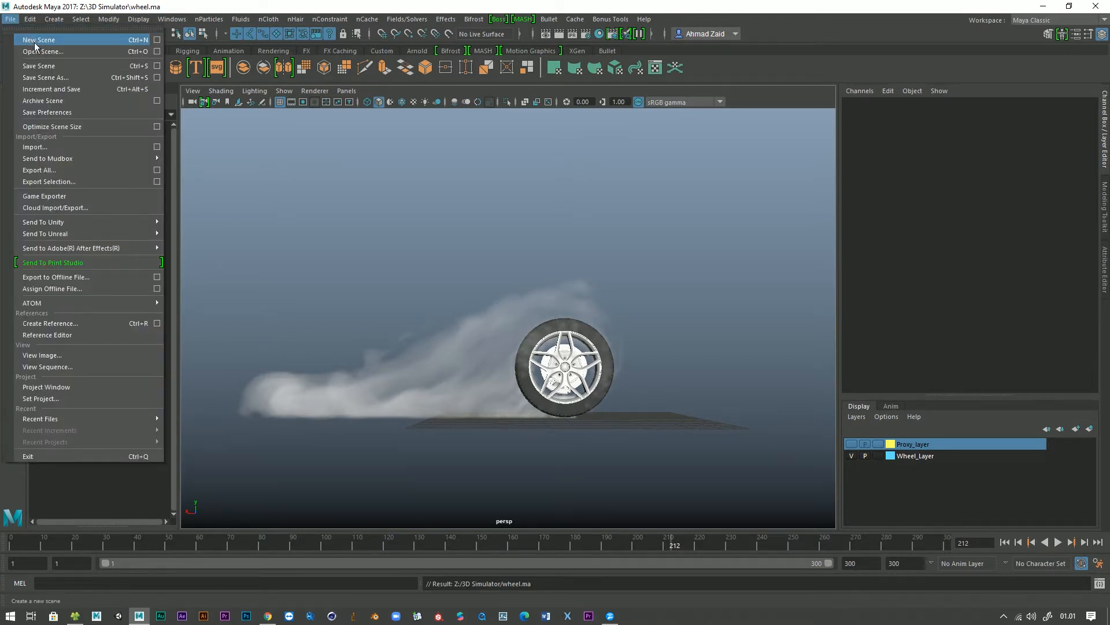
left_click(36, 41)
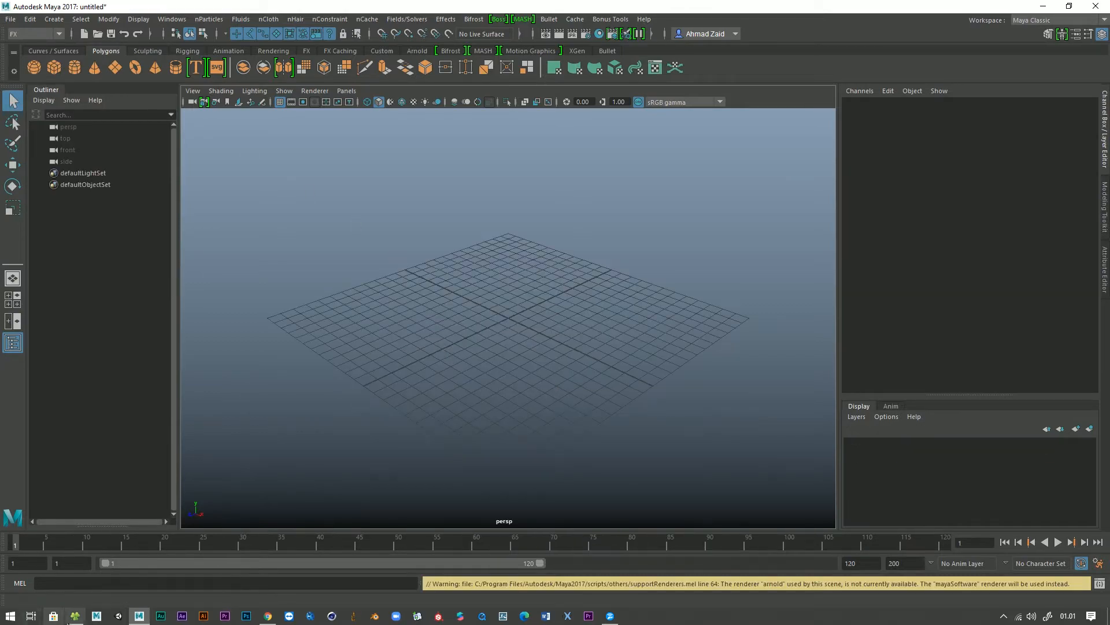
- Import Wheel_Burnout_start.ma from the Skillshare course's Files folder into the new scene
left_click(75, 616)
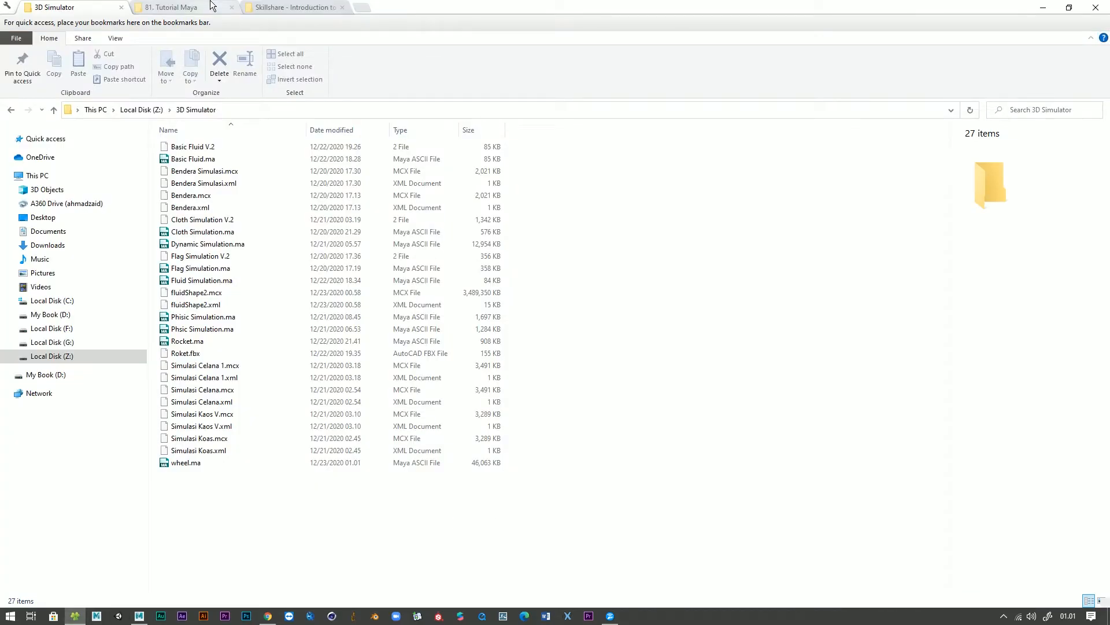
left_click(245, 7)
left_click(210, 6)
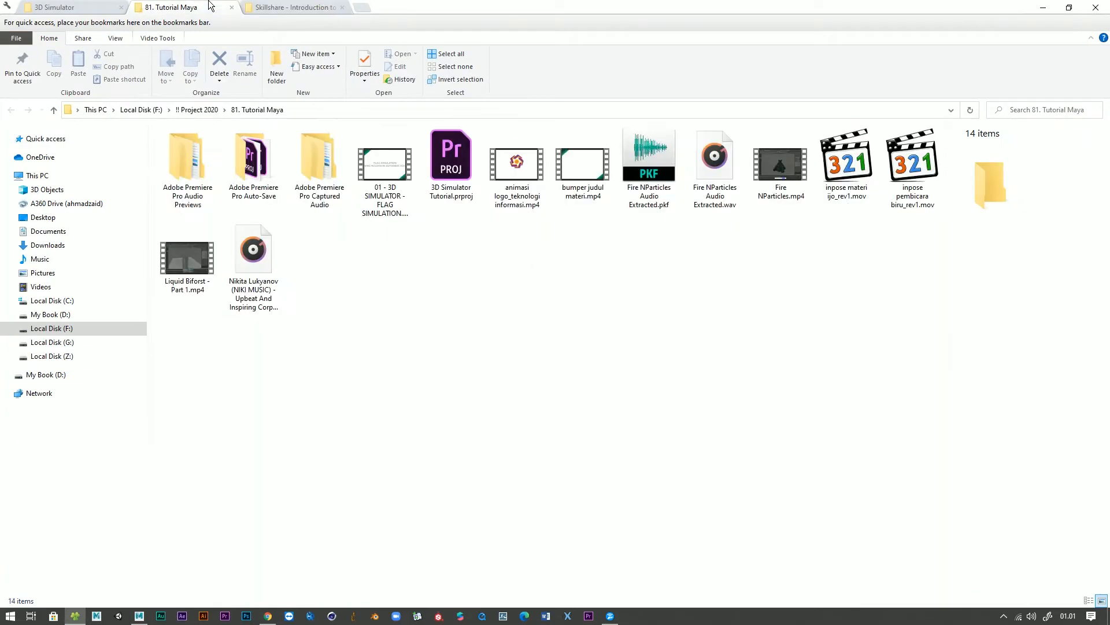
left_click(306, 5)
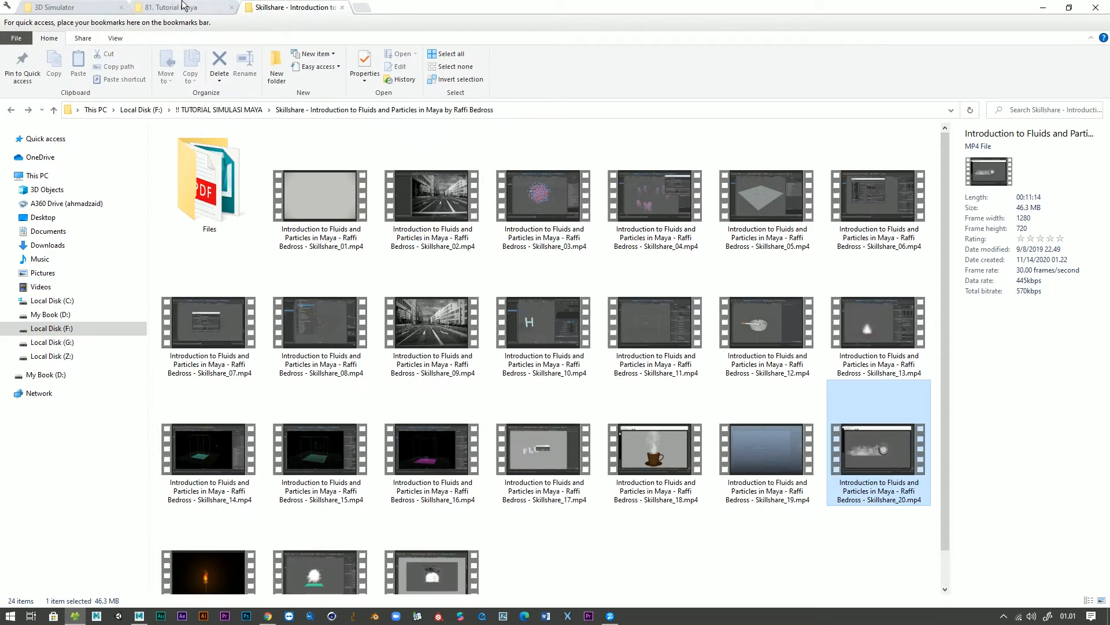
double_click(214, 156)
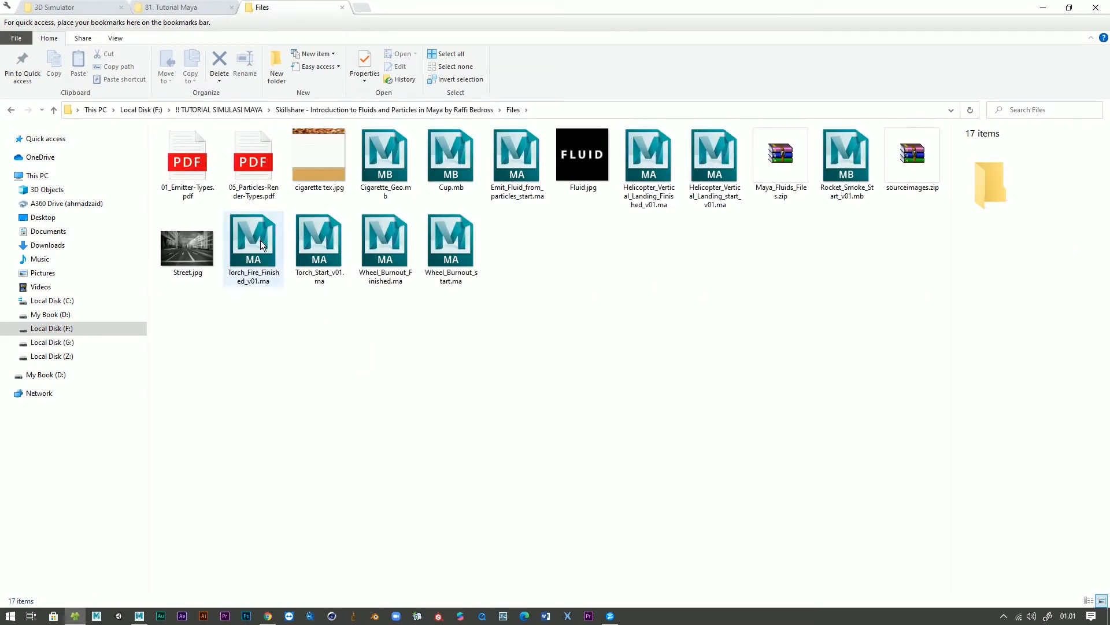
left_click_drag(451, 249, 358, 440)
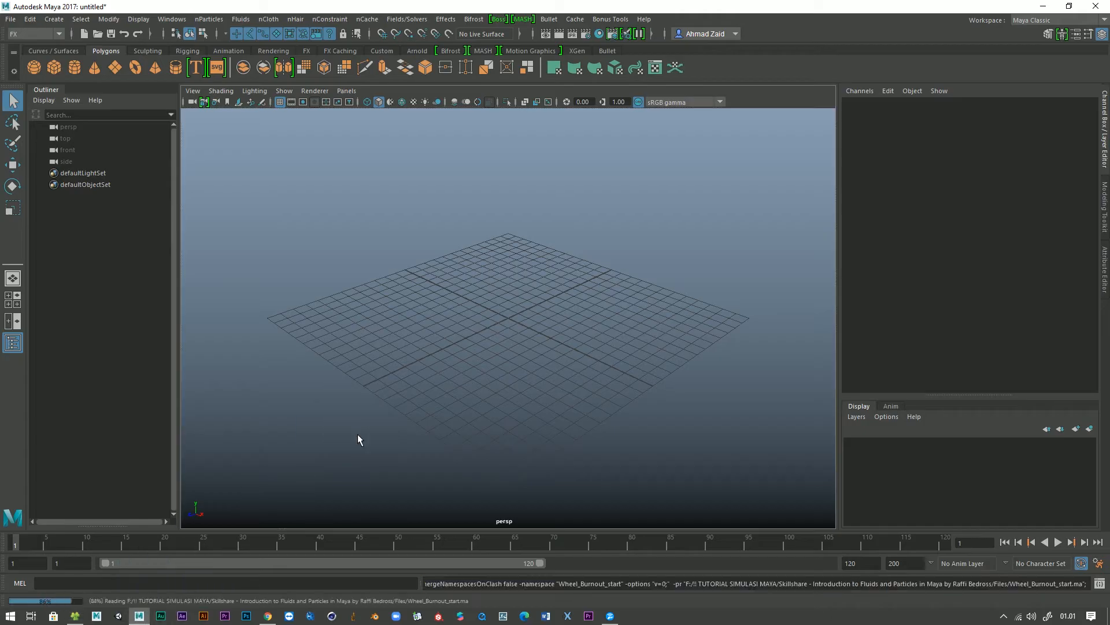
- View the imported wheel and briefly hide and reshow its Wheel_Layer
left_click_drag(444, 304, 484, 370, "alt")
middle_click_drag(485, 370, 485, 396, "alt")
scroll(487, 388, "down", 3)
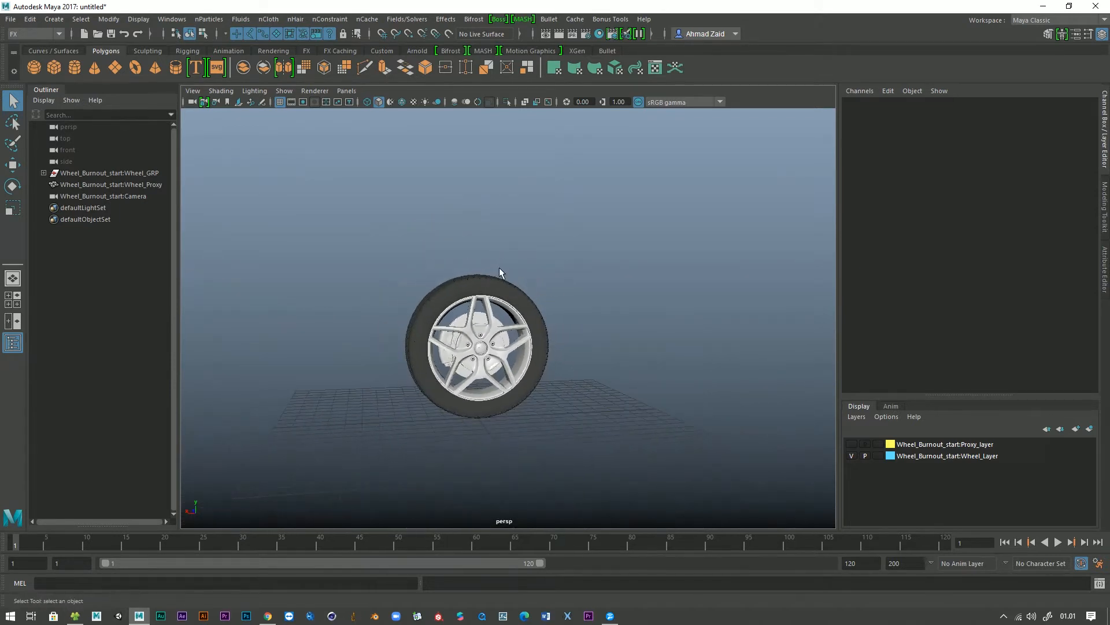
scroll(598, 365, "down", 2)
middle_click_drag(598, 364, 605, 380, "alt")
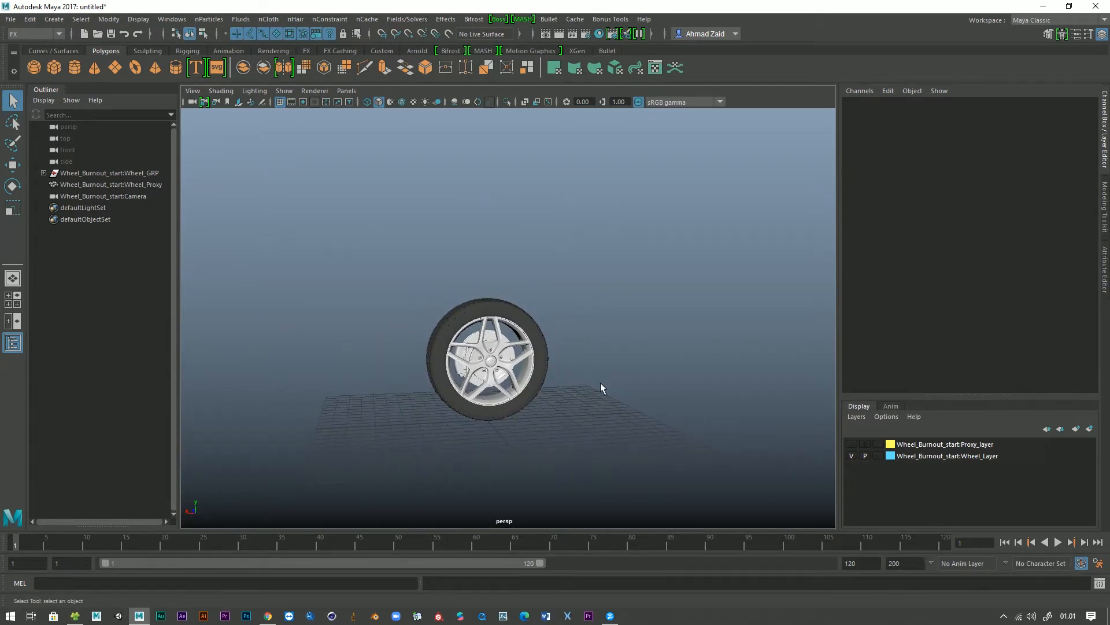
left_click(851, 456)
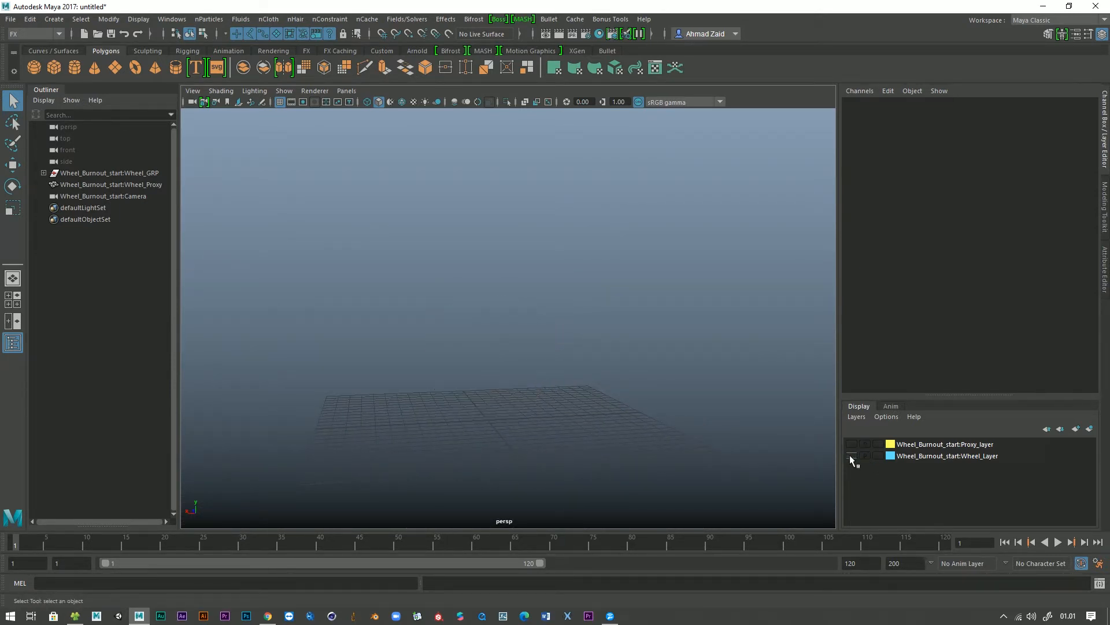
left_click(851, 455)
- Examine the wheel up close, selecting its rim and tyre meshes before clearing the selection
scroll(501, 426, "up", 4)
left_click_drag(501, 426, 438, 340, "alt")
left_click(472, 374)
left_click(417, 325)
left_click(404, 340)
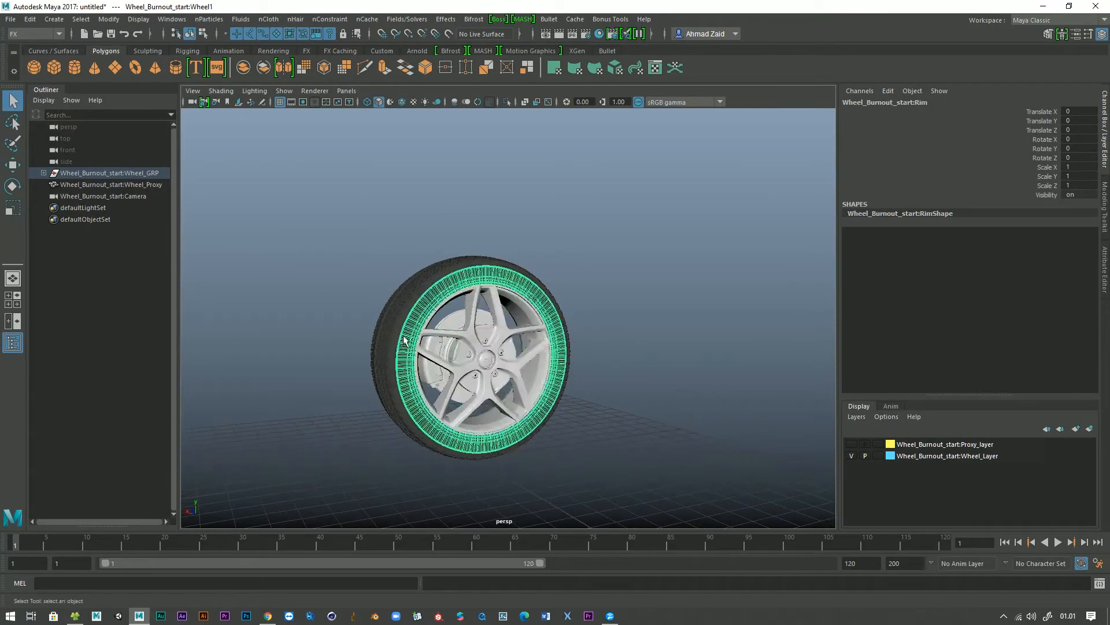
scroll(381, 352, "up", 3)
left_click(644, 320)
scroll(642, 347, "down", 4)
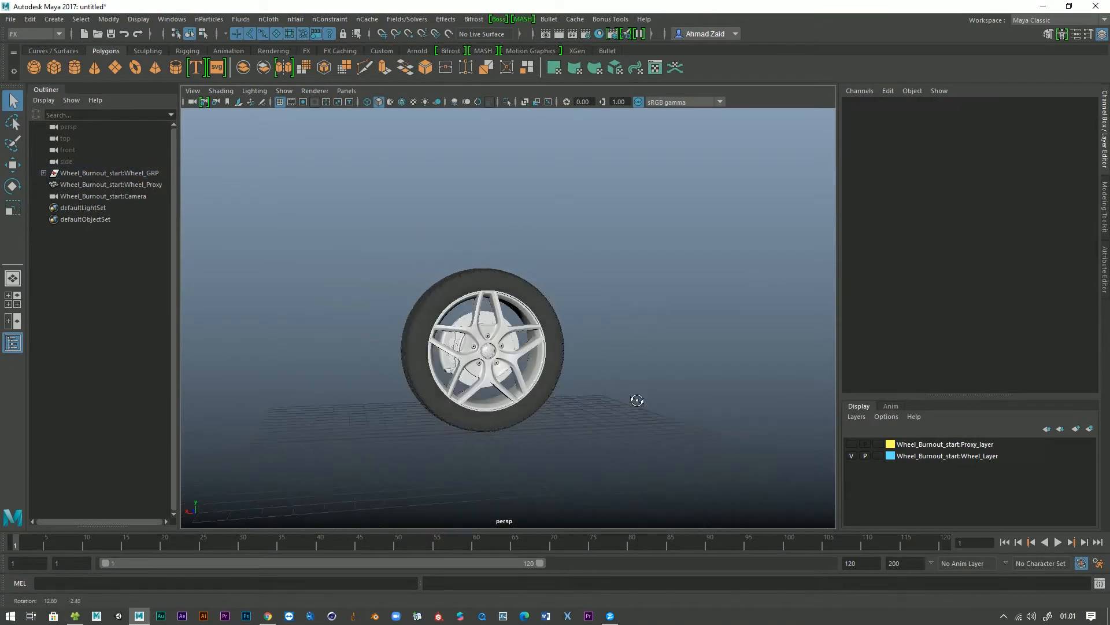
- Play the wheel's rotation animation, extend the playback range to frame 200, and stop playback
left_click(1063, 542)
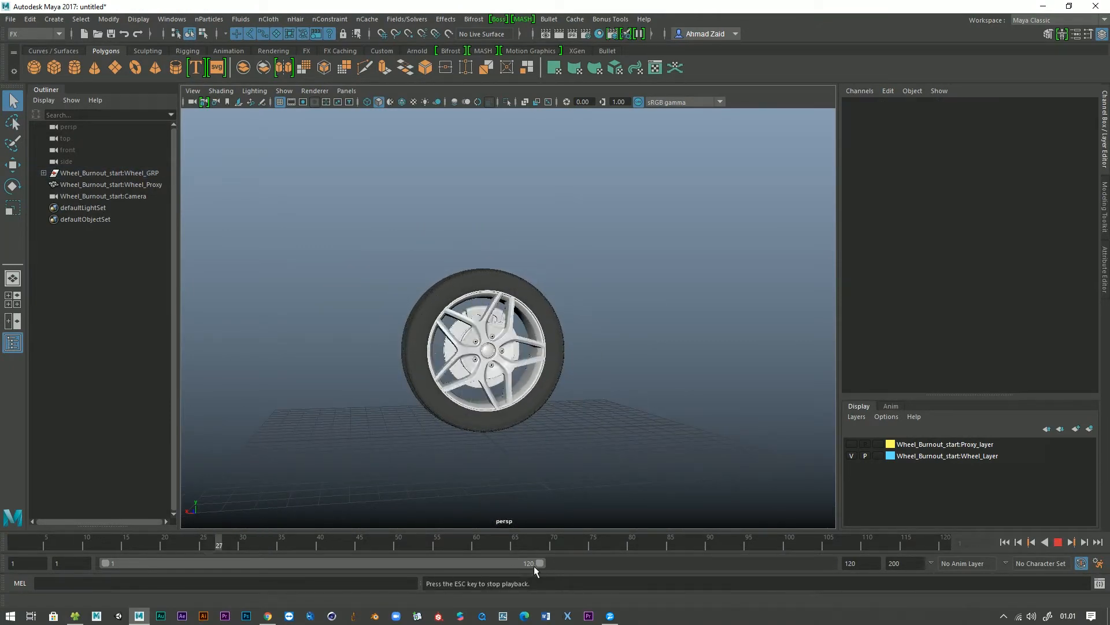
left_click_drag(537, 564, 938, 577)
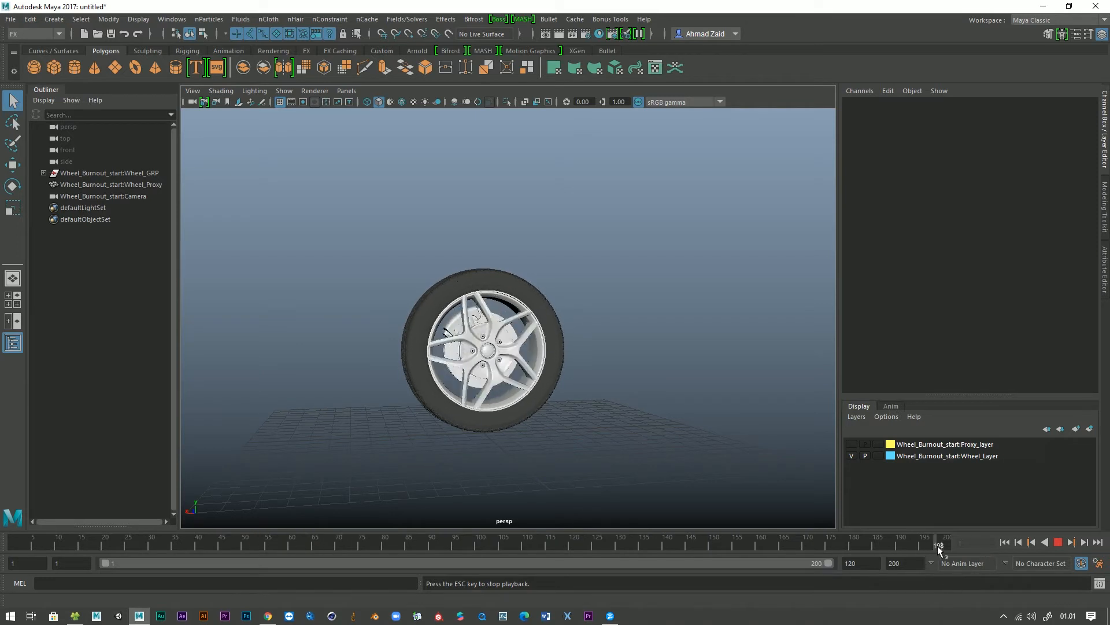
left_click(1058, 542)
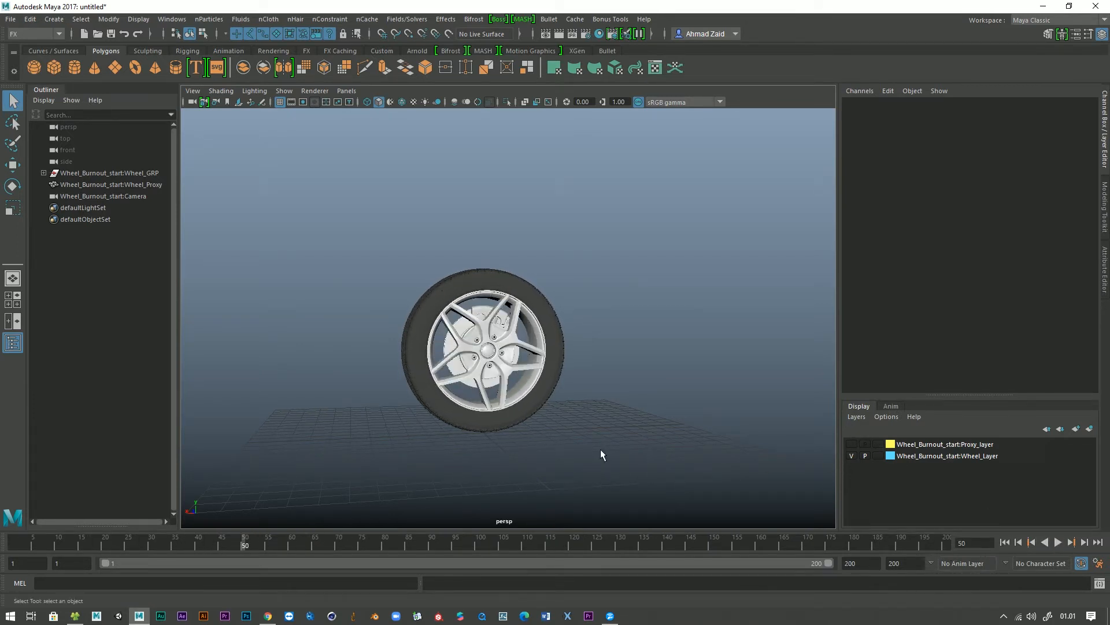
- Toggle the Wheel_Layer on and off to inspect the detailed wheel, widening the viewport, and leave it hidden
scroll(600, 449, "up", 2)
left_click_drag(599, 450, 566, 450, "alt")
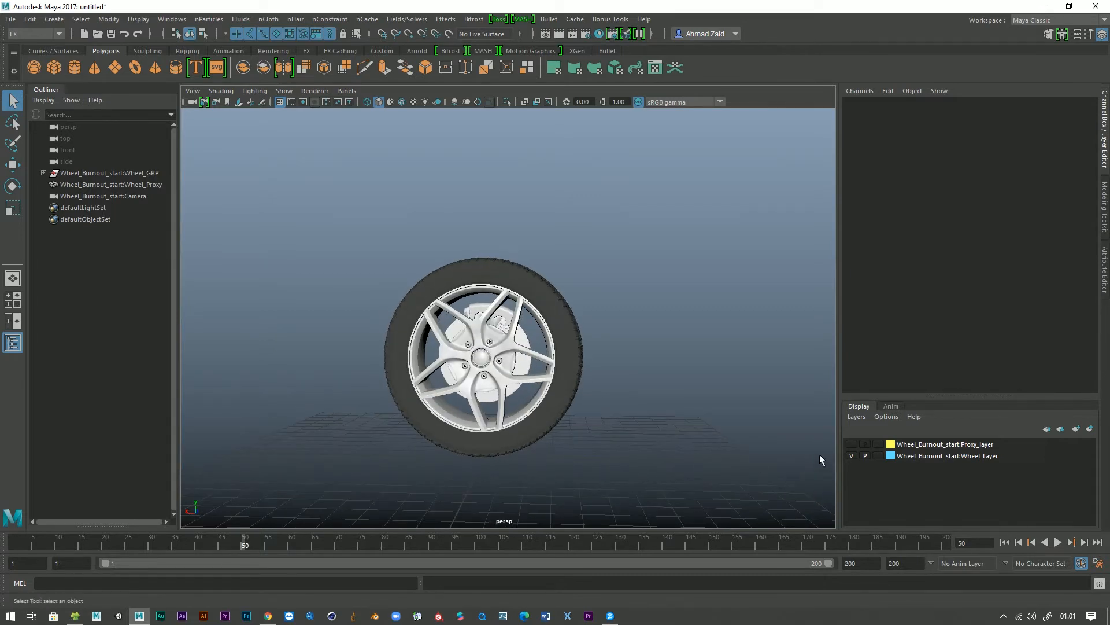
left_click(851, 456)
left_click(851, 456)
left_click_drag(838, 451, 877, 451)
mouse_move(724, 459)
left_mouse_down("alt")
mouse_move(666, 454)
mouse_move(733, 459)
left_mouse_up("alt")
left_click(891, 456)
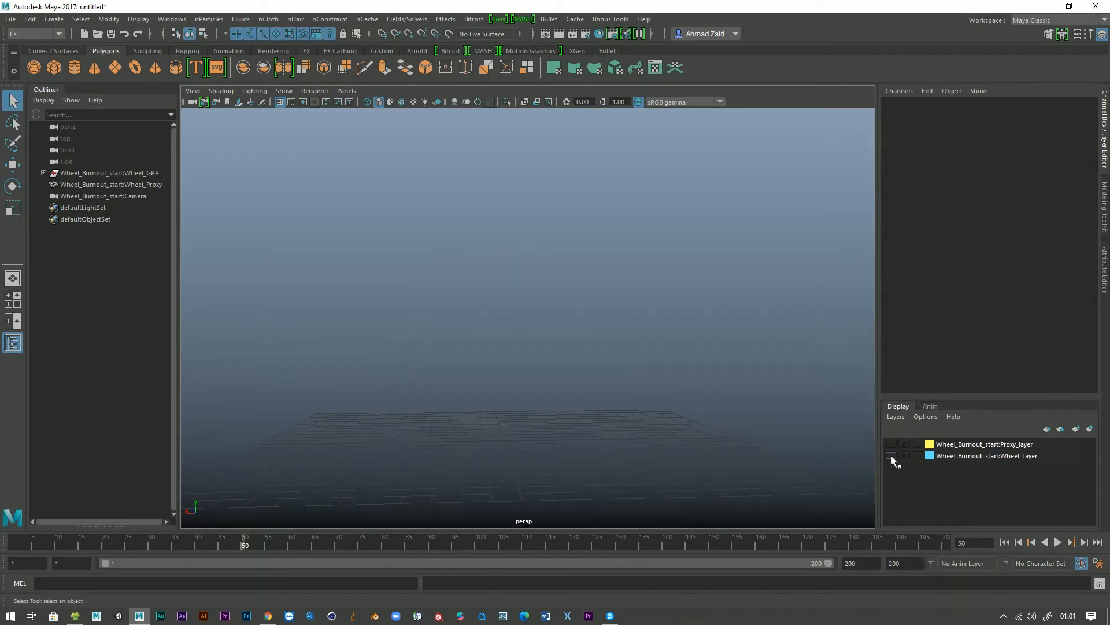
left_click(891, 455)
left_click(891, 456)
left_click(890, 456)
left_click(891, 455)
- Show the Proxy_layer and examine the low-poly proxy tyre with its visibility switched on and off
left_click(893, 445)
left_click_drag(742, 452, 818, 458, "alt")
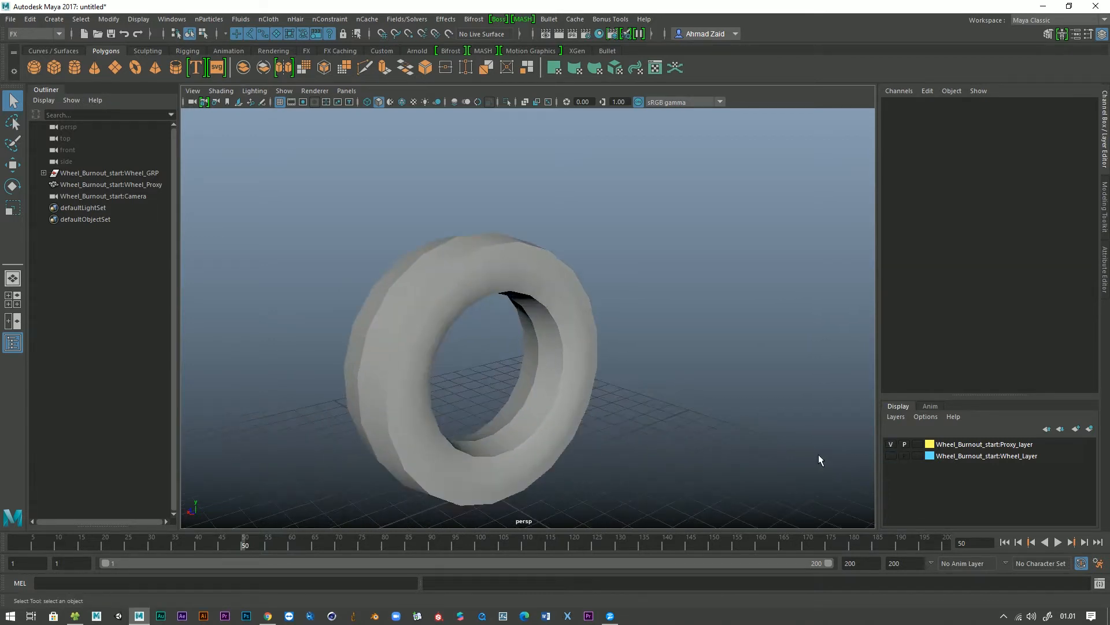
left_click(891, 444)
left_click(891, 443)
left_click(891, 444)
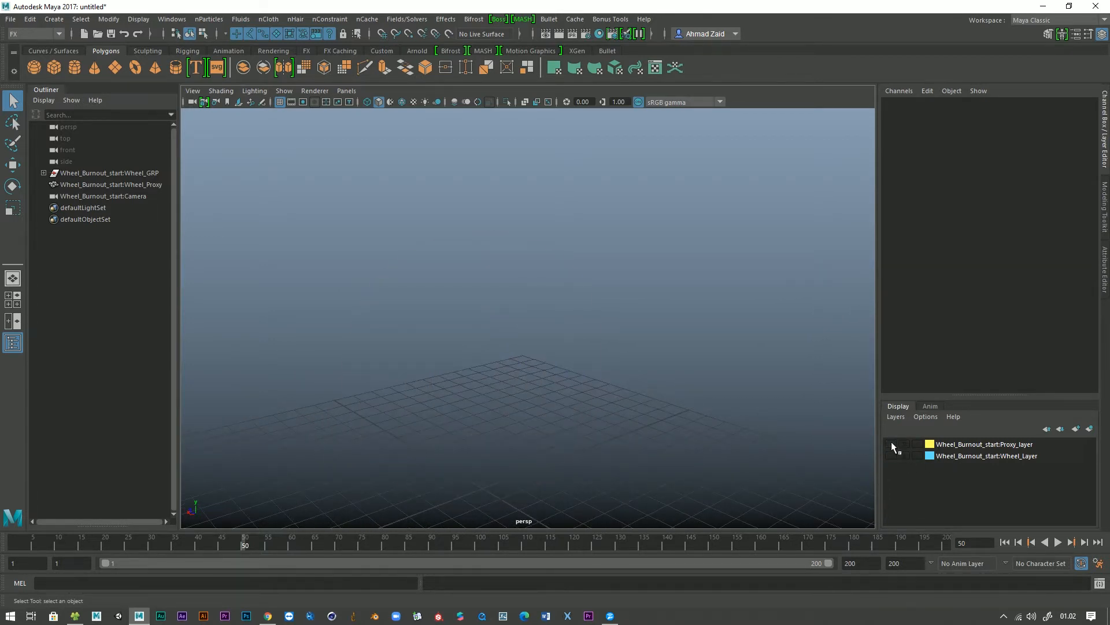
left_click(891, 444)
- Compare the two layers by toggling them, ending with the Proxy_layer hidden and the Wheel_Layer shown
left_click(889, 456)
left_click(889, 455)
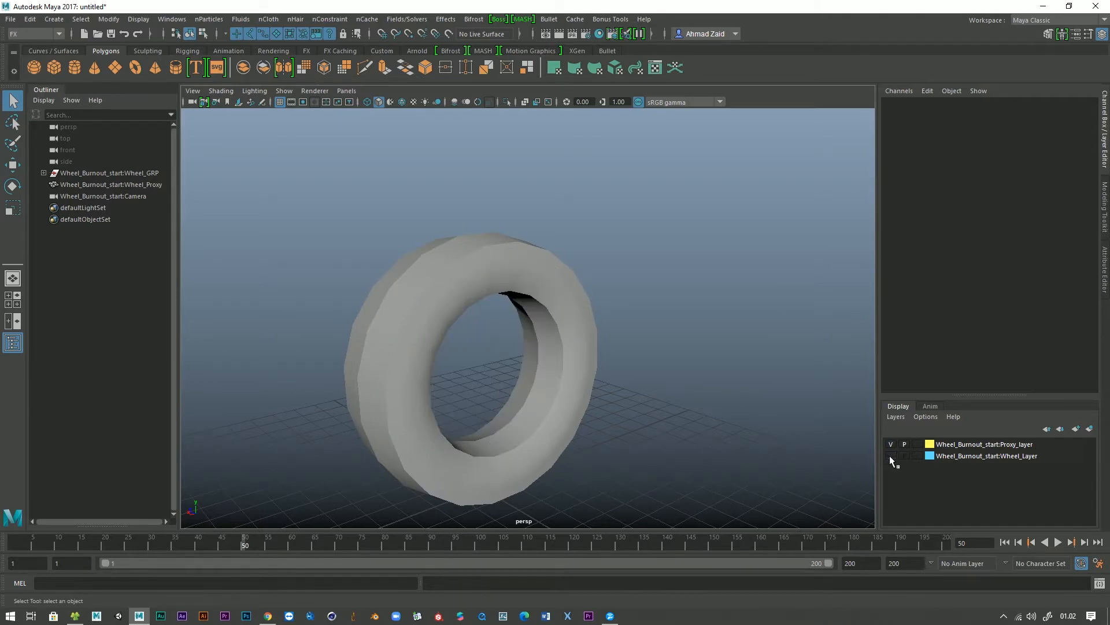
left_click(889, 455)
left_click(893, 446)
left_click(891, 444)
left_click_drag(659, 422, 596, 363, "alt")
left_click(890, 456)
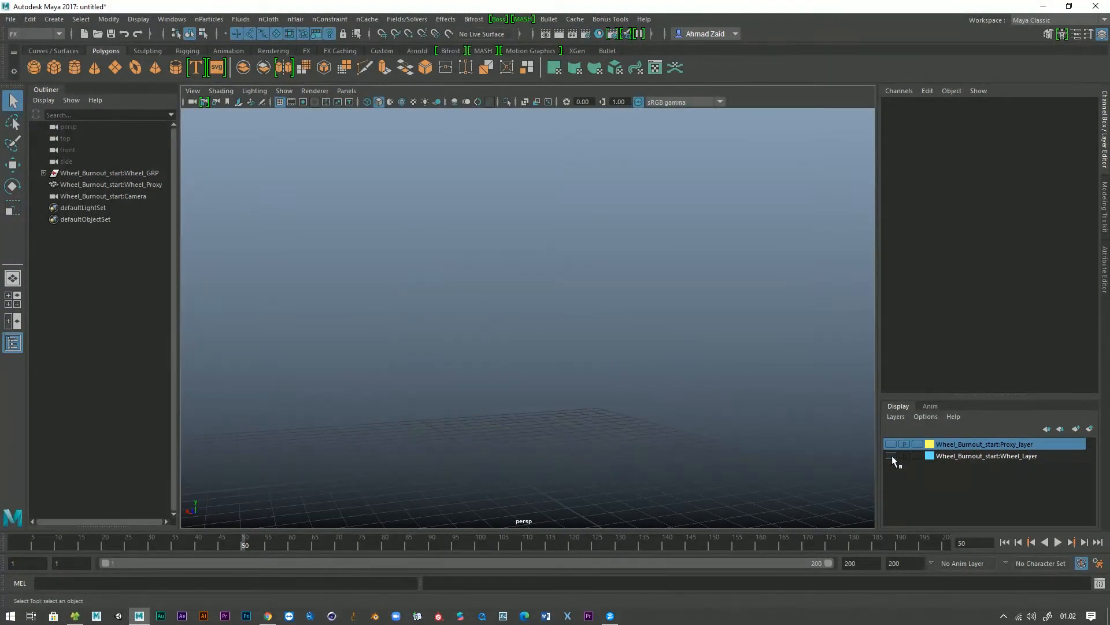
left_click(892, 456)
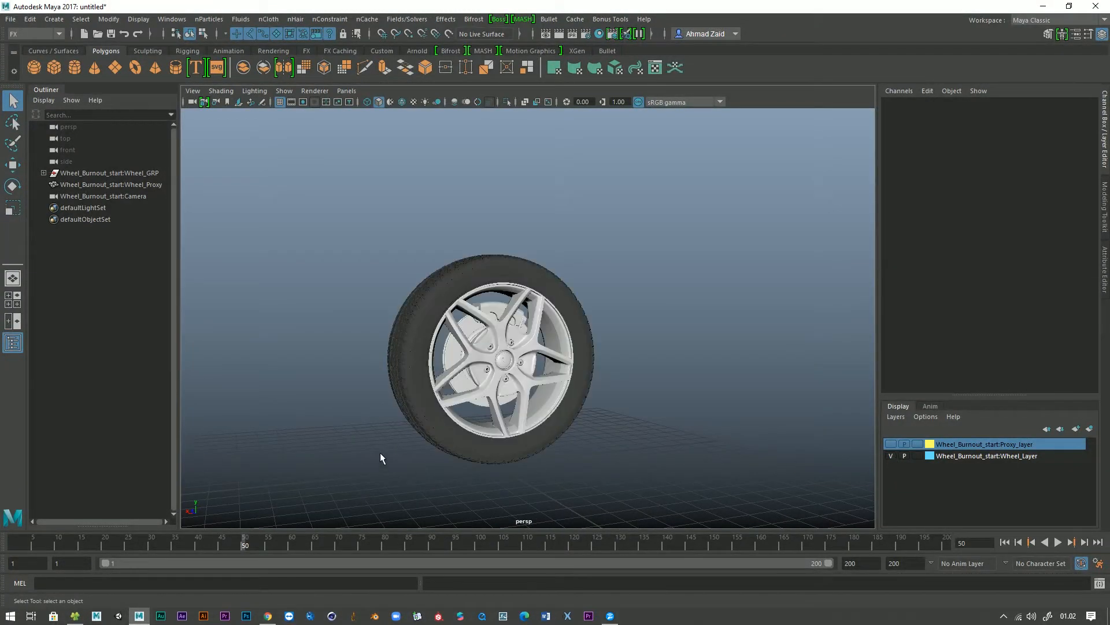
- Save the scene as "Wheel V.2" in the 3D Simulator folder
right_click_drag(380, 452, 400, 440, "alt")
middle_click_drag(399, 441, 457, 420, "alt")
right_click_drag(457, 420, 426, 363, "alt")
key("ctrl+s")
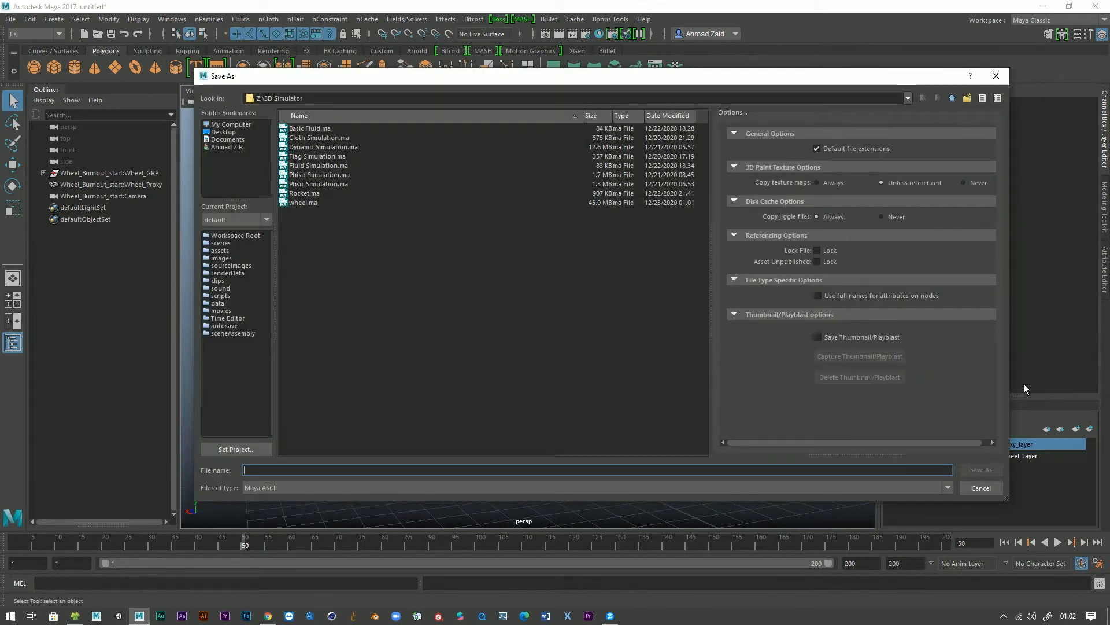
left_click(980, 488)
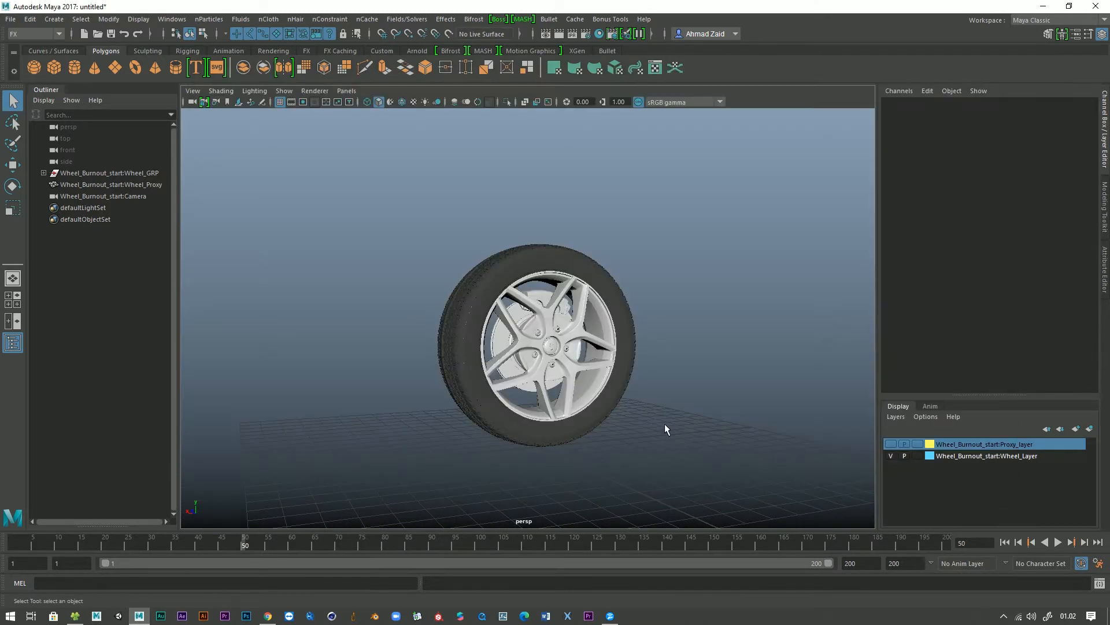
key("ctrl+s")
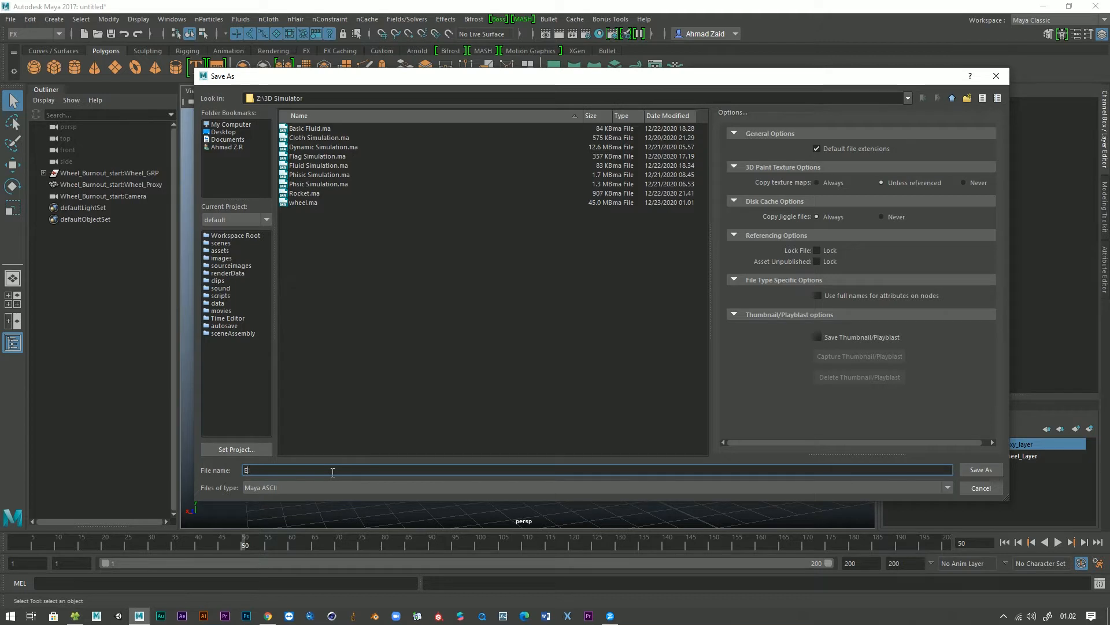
type("EHe")
key("BackSpace")
key("BackSpace")
key("BackSpace")
key("BackSpace")
type("Whee")
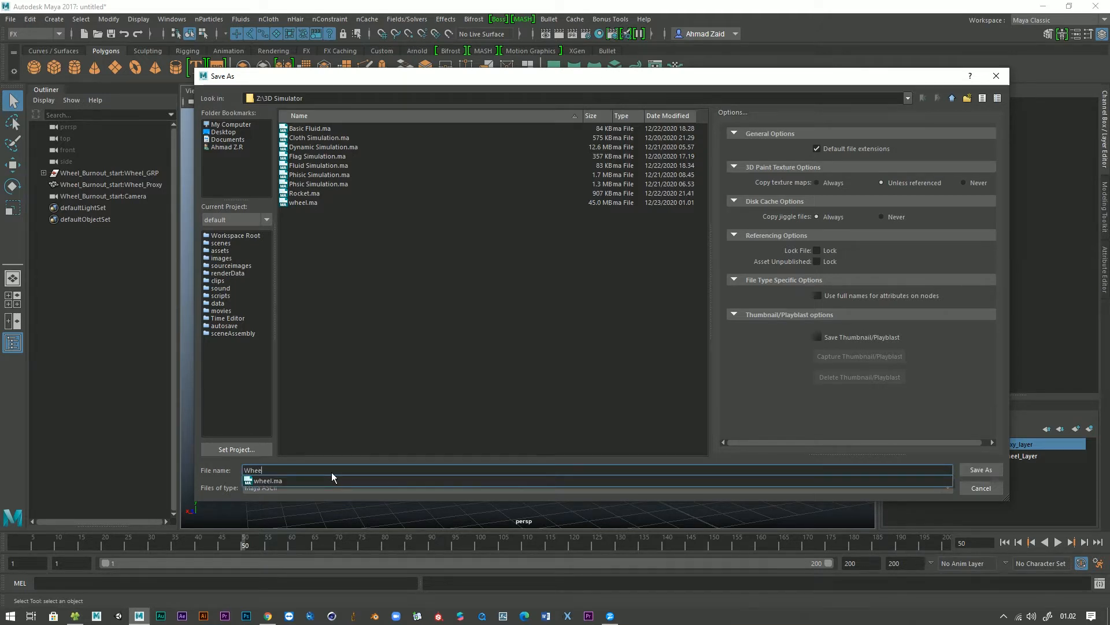
type("l V.2")
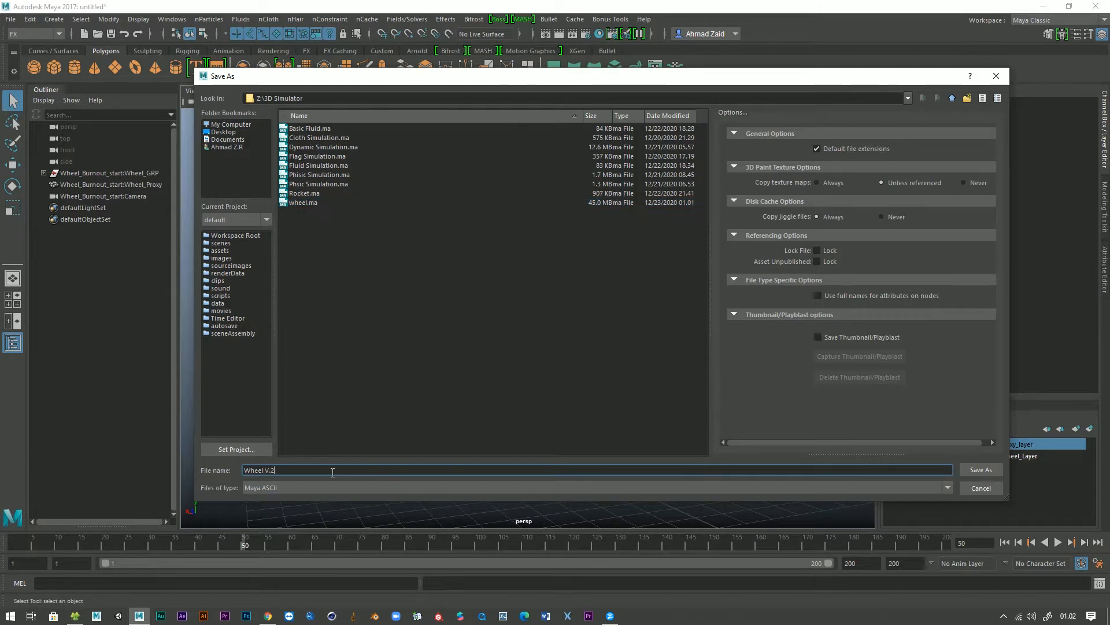
key("Return")
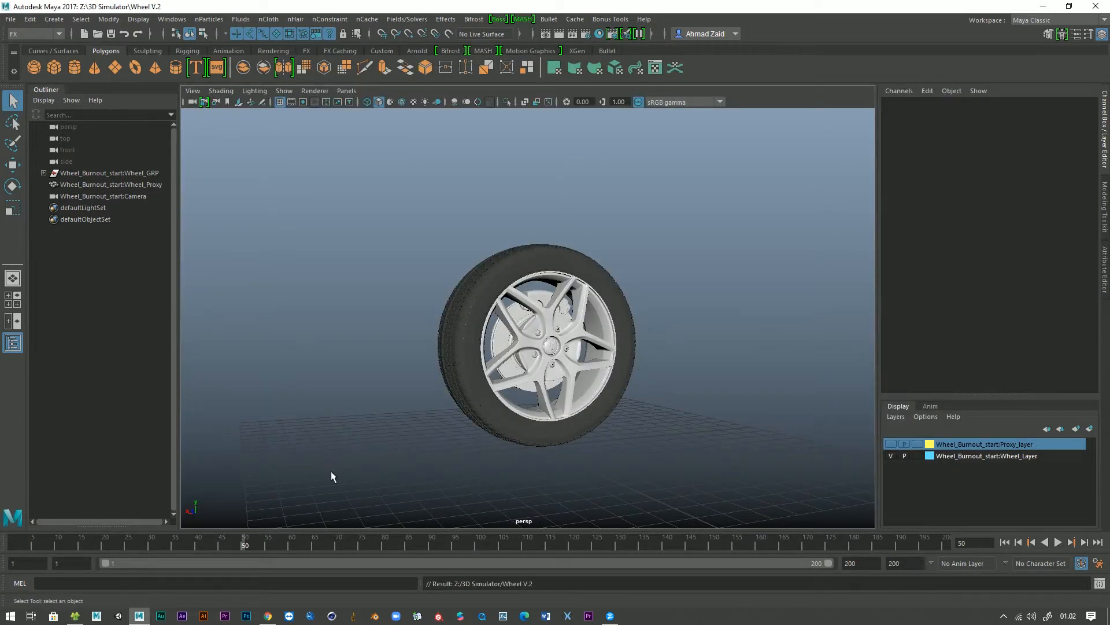
- Hide the detailed wheel by turning off the Wheel_Layer's visibility
scroll(502, 450, "up", 4)
middle_click_drag(513, 431, 539, 408, "alt")
right_click_drag(540, 407, 519, 380, "alt")
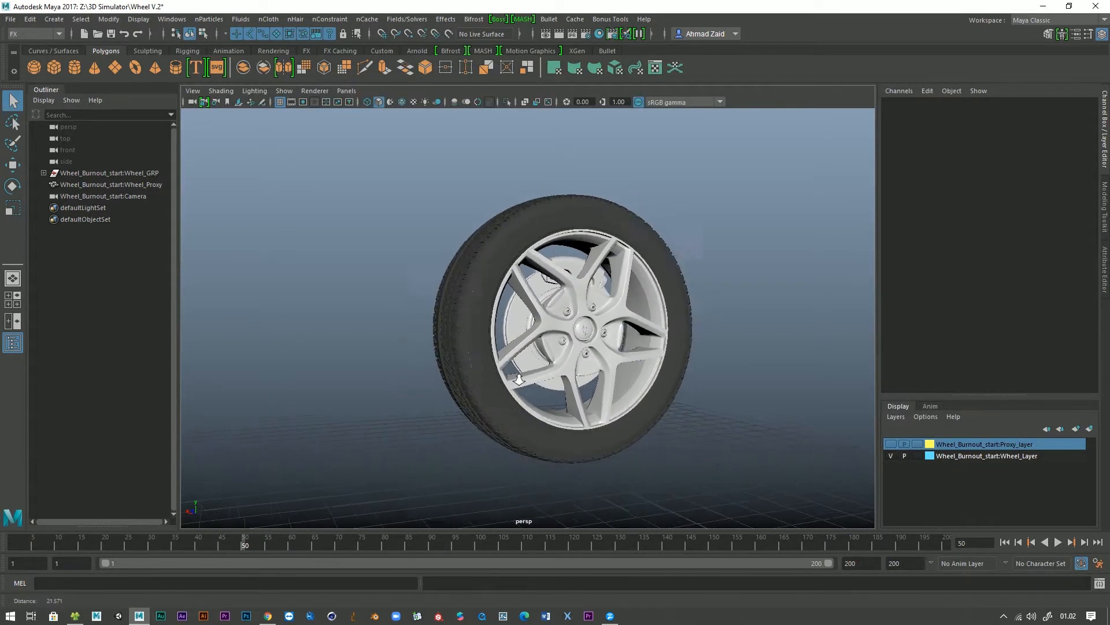
left_click_drag(519, 380, 446, 391, "alt")
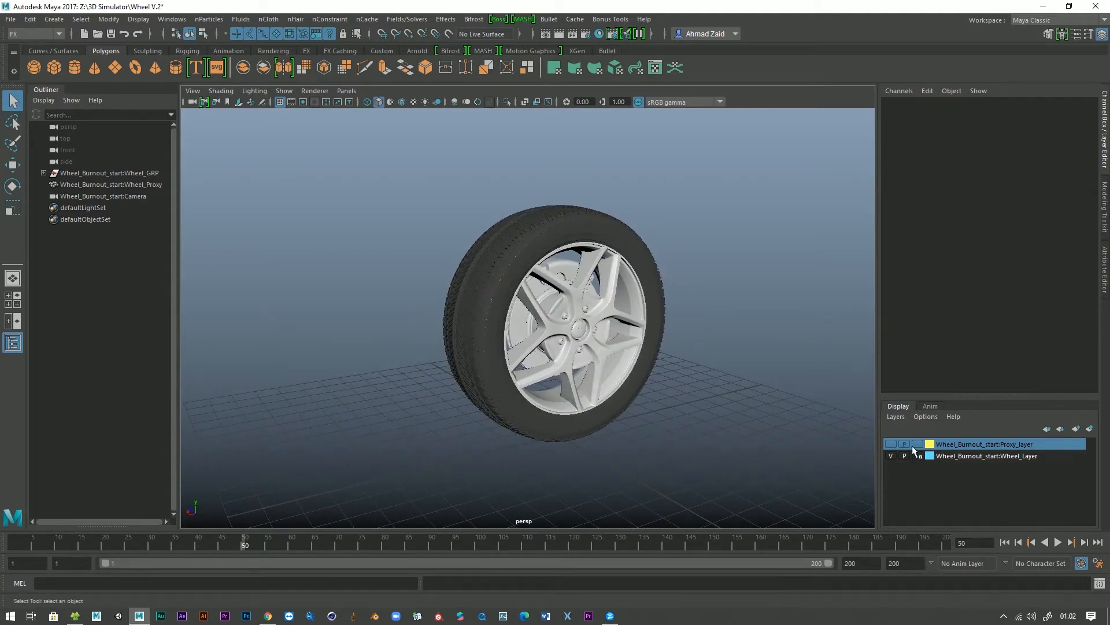
left_click(892, 456)
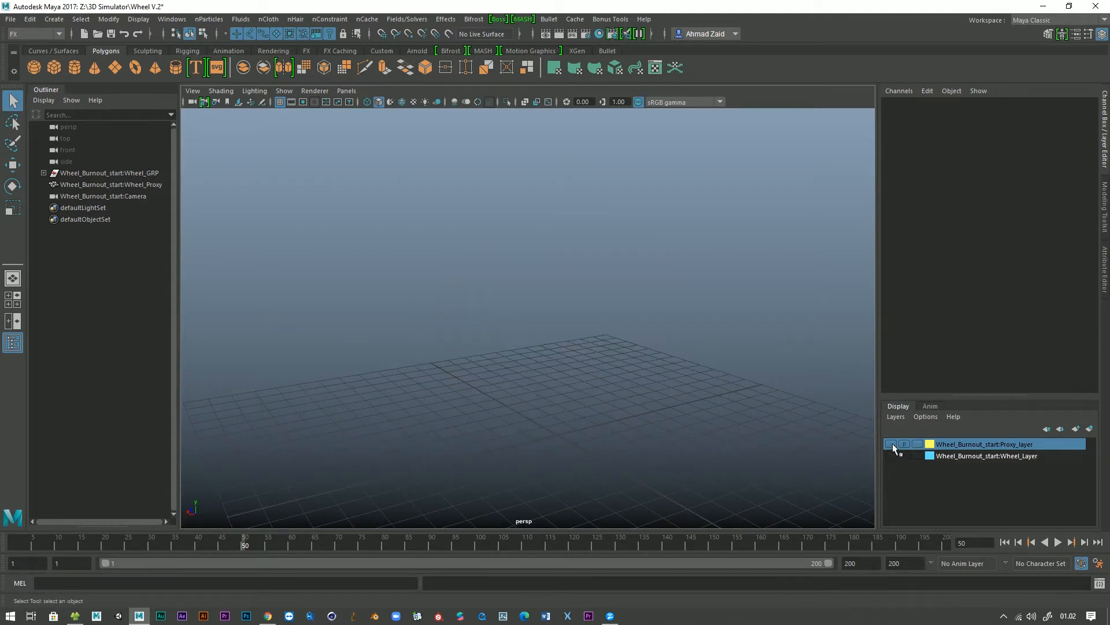
- Show the Proxy_layer and select the low-poly proxy tyre, framing it in the view
left_click(892, 444)
left_click_drag(648, 425, 543, 415, "alt")
left_click(496, 404)
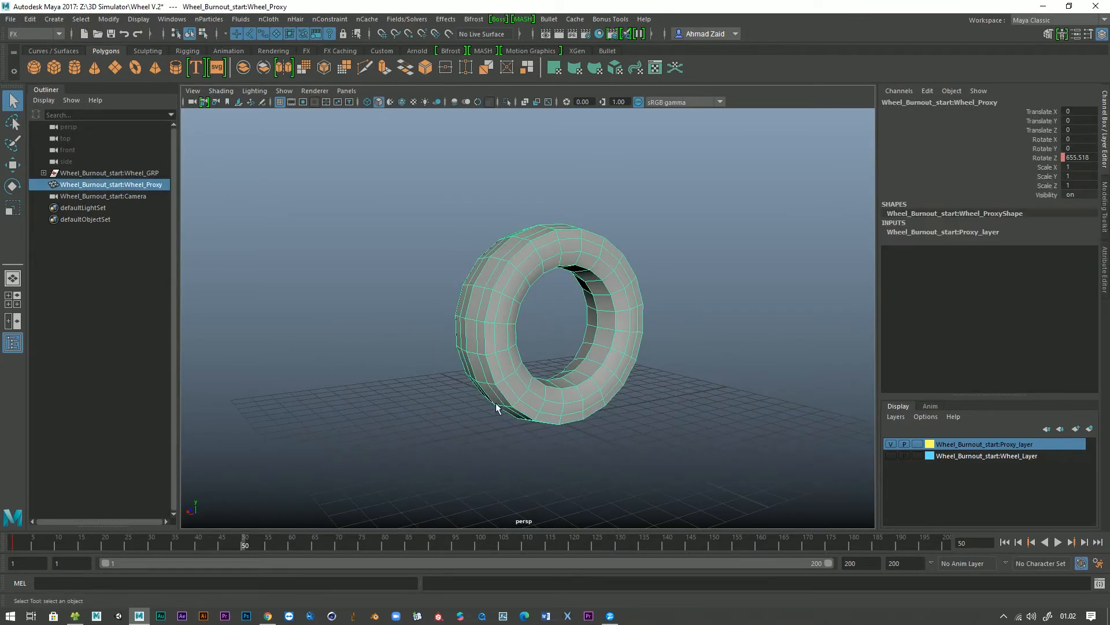
key("f")
- Turn on the Wheel_Layer, hide the Proxy_layer and examine the detailed wheel's dense tyre mesh
left_click(891, 456)
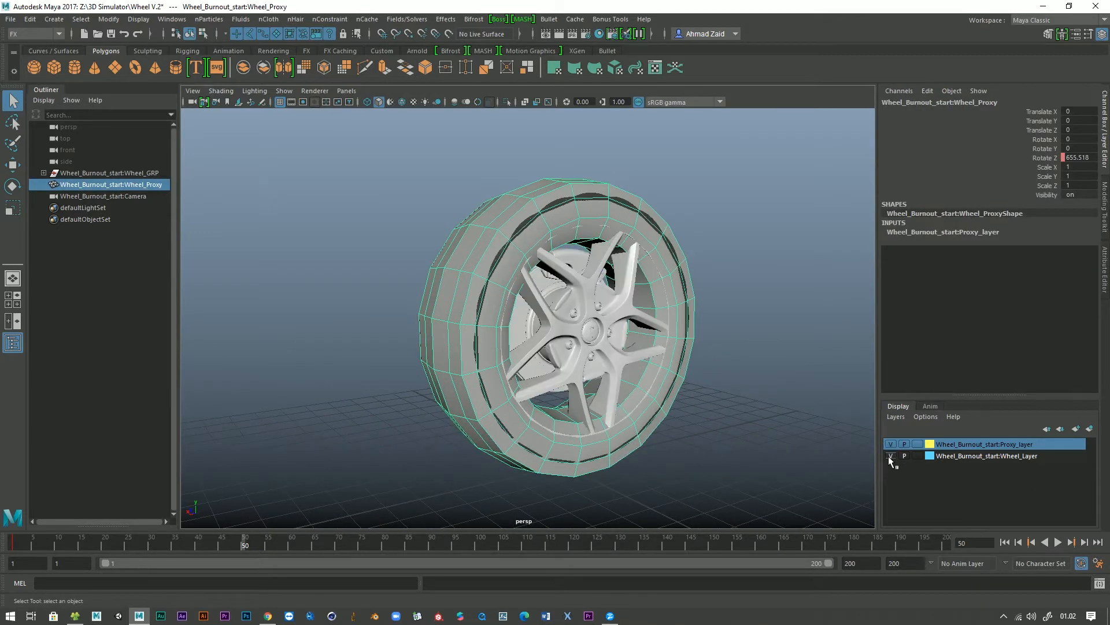
left_click(890, 444)
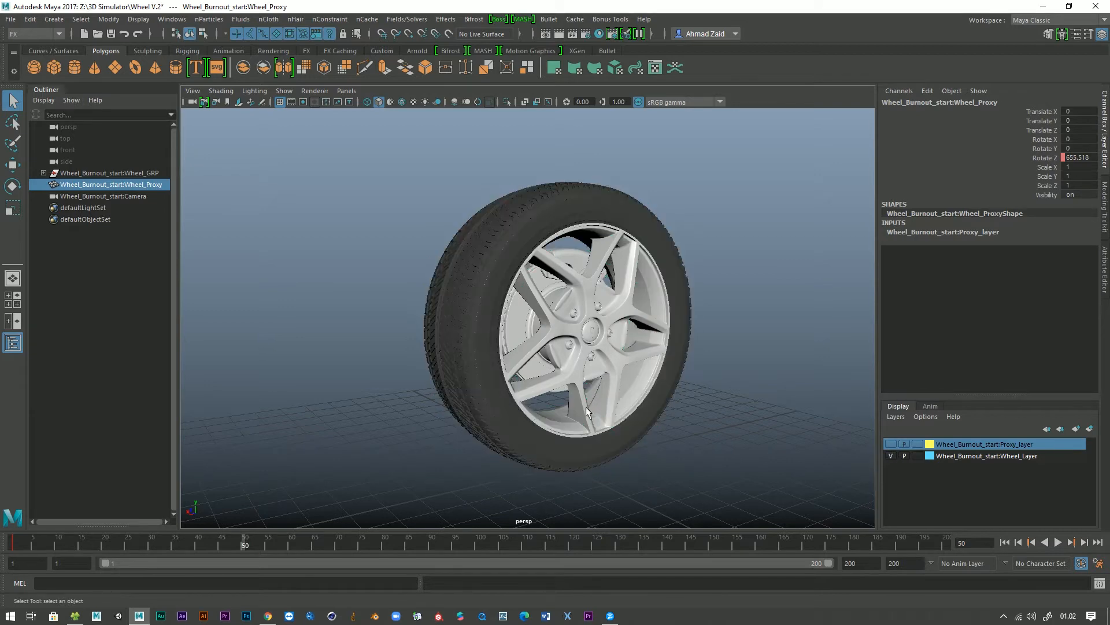
middle_click_drag(585, 407, 571, 435, "alt")
right_click_drag(571, 434, 531, 350, "alt")
left_click_drag(531, 349, 601, 365, "alt")
left_click(551, 375)
scroll(550, 375, "up", 3)
left_click(522, 383)
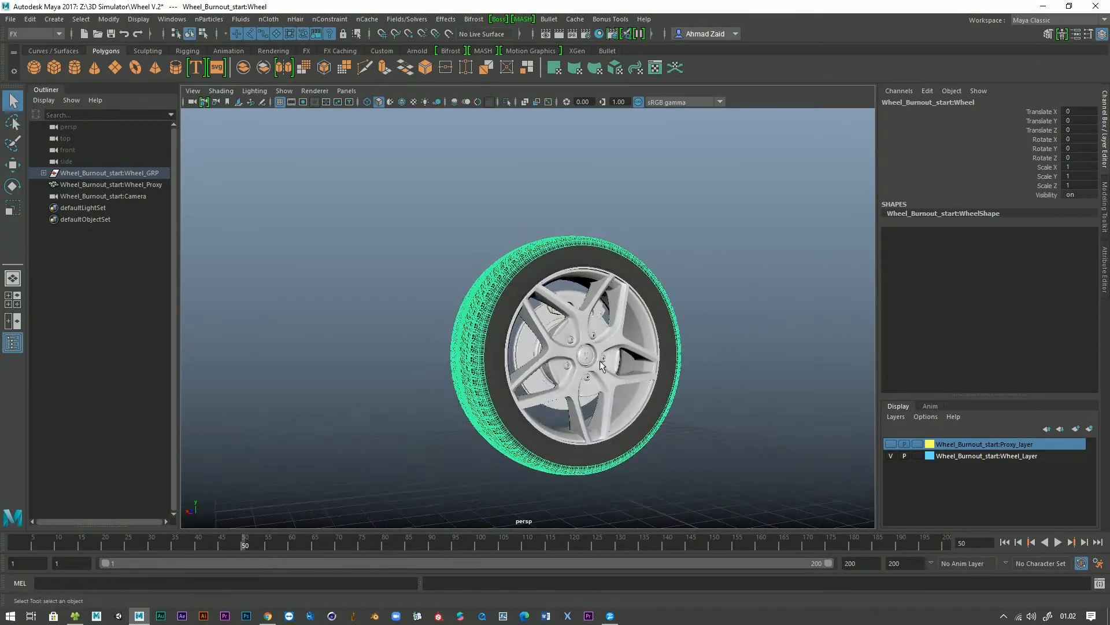
- Hide the Wheel_Layer, show the Proxy_layer again and select the proxy tyre
left_click(891, 455)
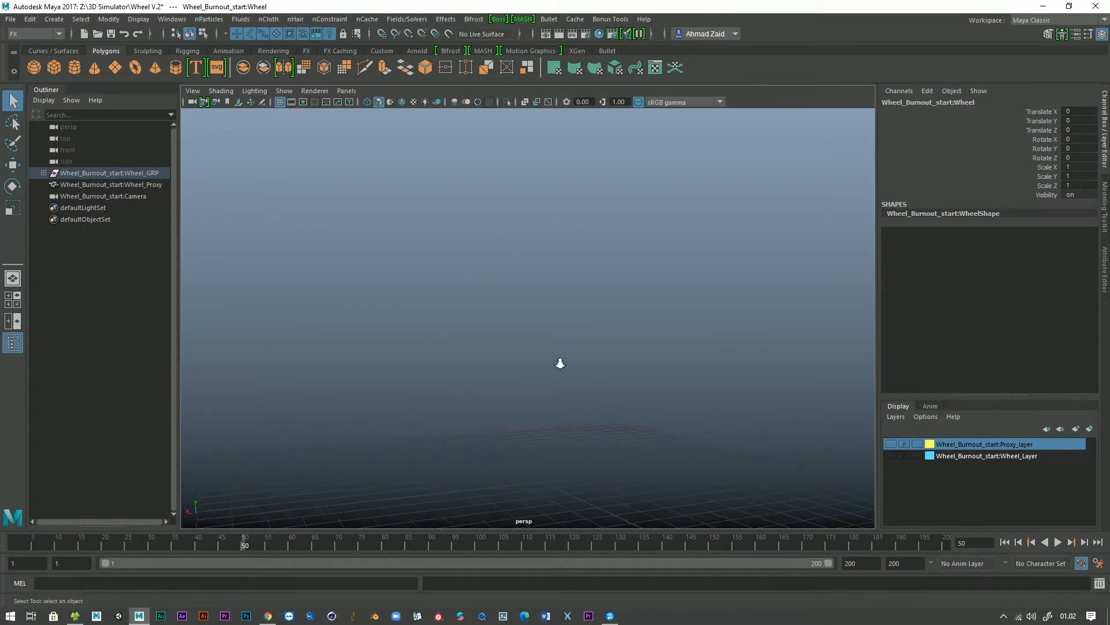
left_click(891, 443)
scroll(495, 415, "up", 4)
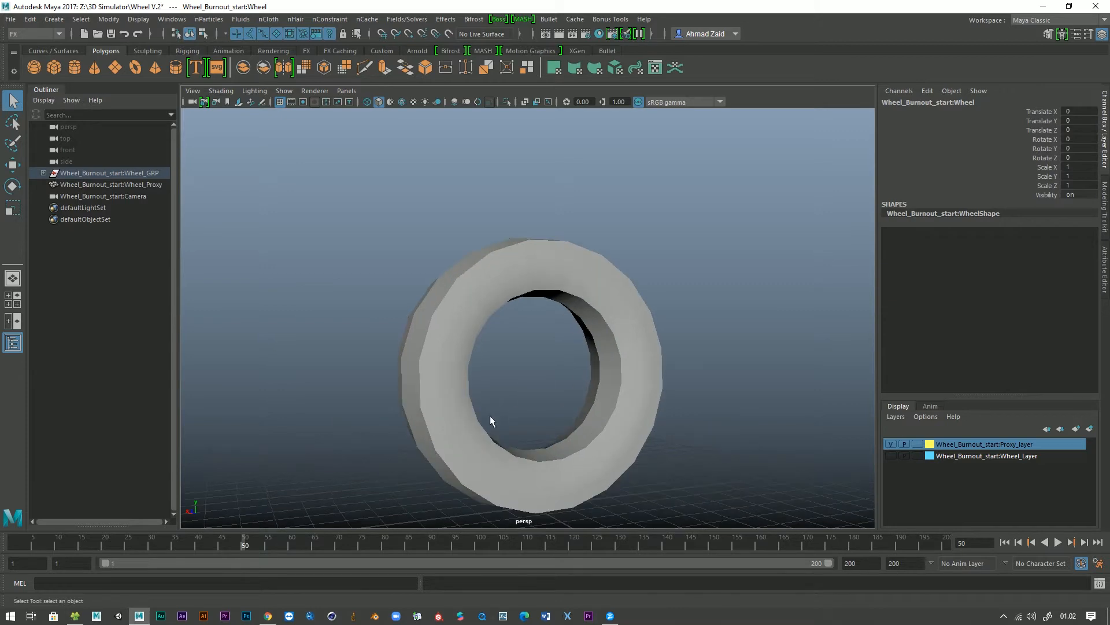
left_click(488, 426)
middle_click_drag(489, 428, 560, 391, "alt")
scroll(532, 379, "down", 2)
left_click_drag(522, 379, 548, 395, "alt")
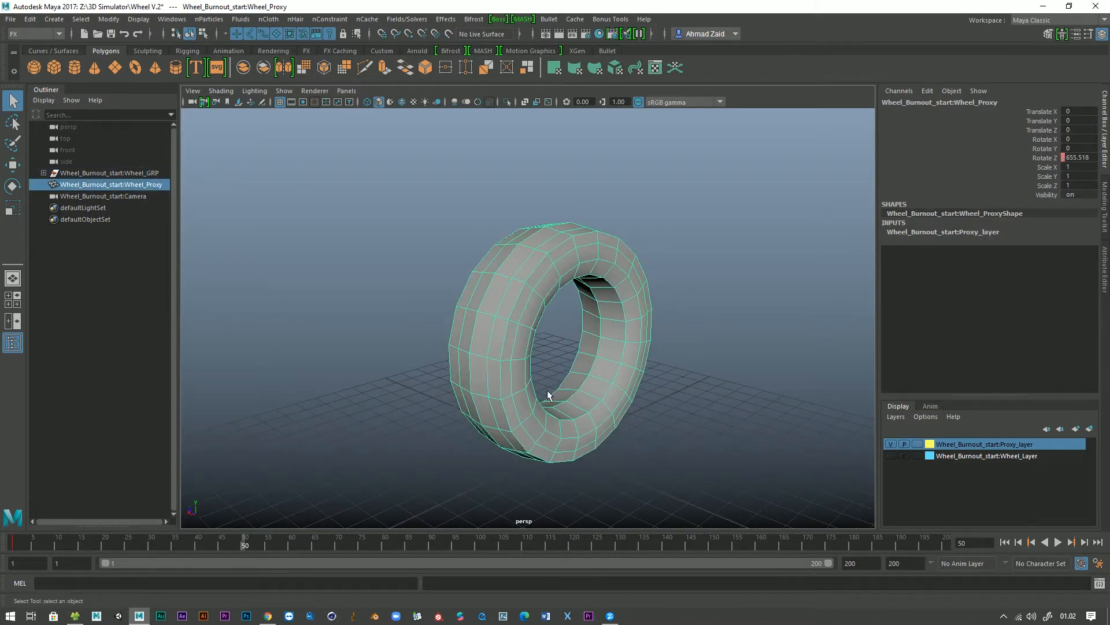
middle_click_drag(547, 389, 519, 370, "alt")
scroll(523, 399, "up", 2)
left_click_drag(526, 409, 487, 383, "alt")
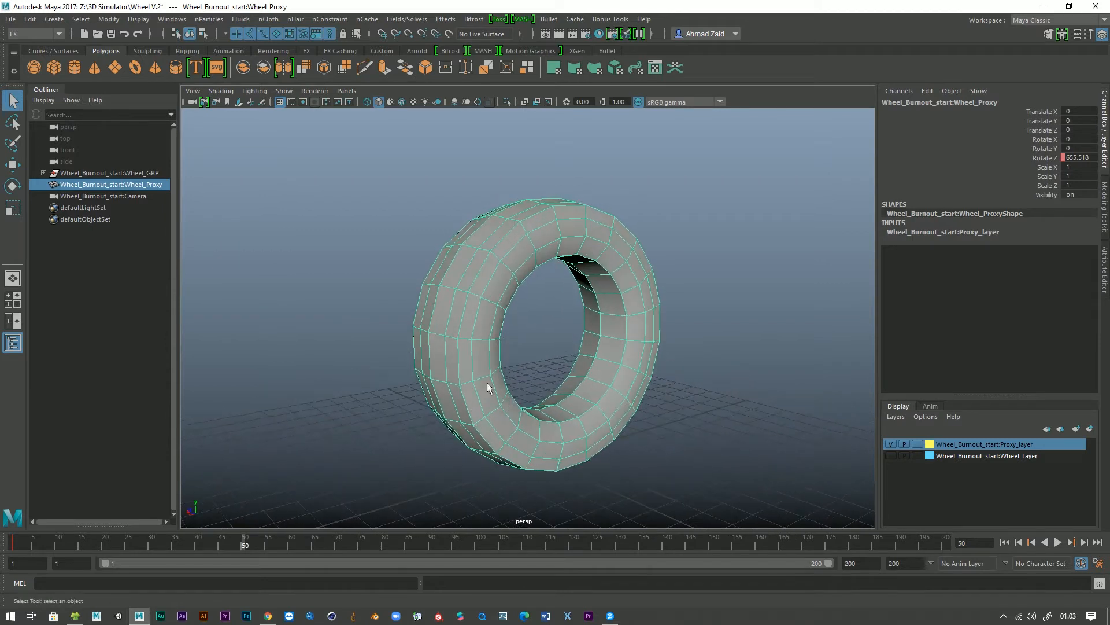
- Create a 3D fluid container with an emitter, using the reset default settings from the FX toolset
left_click(35, 34)
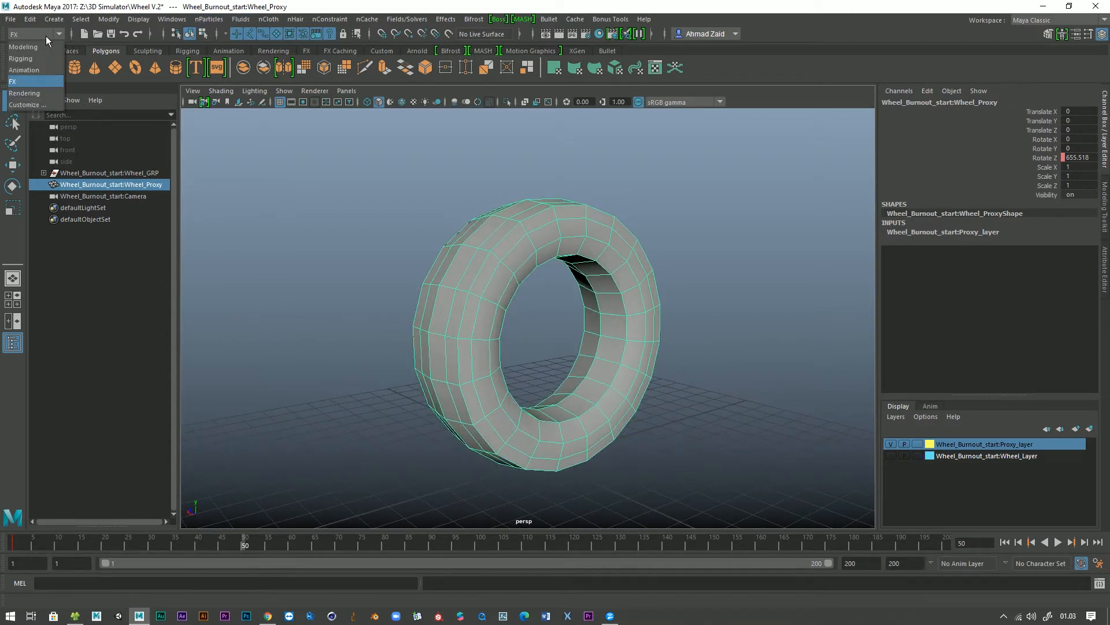
left_click(23, 84)
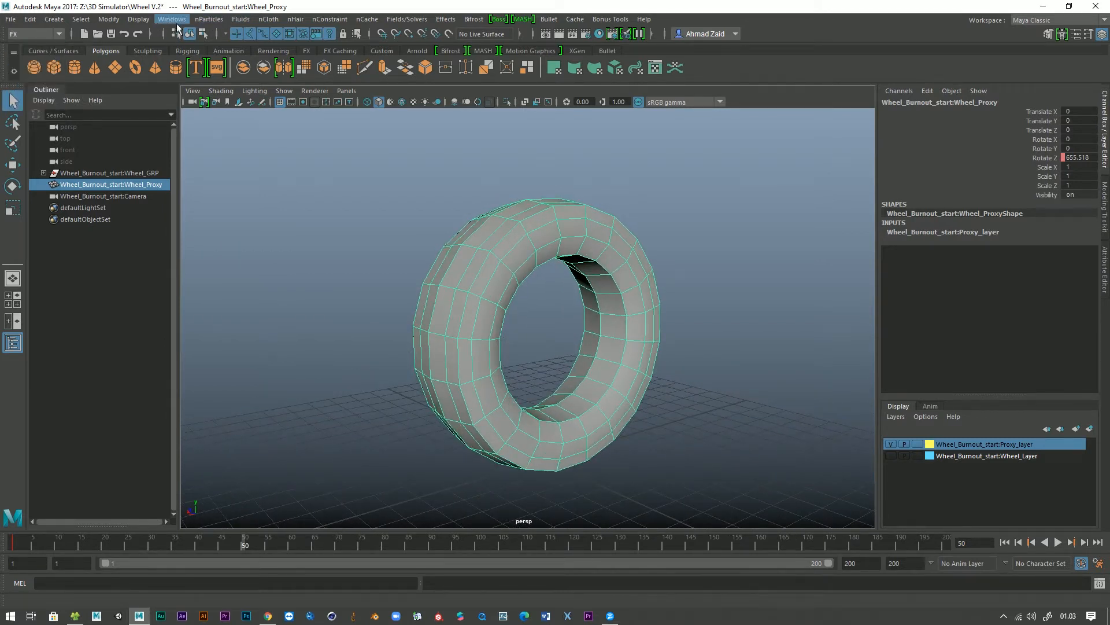
left_click(248, 22)
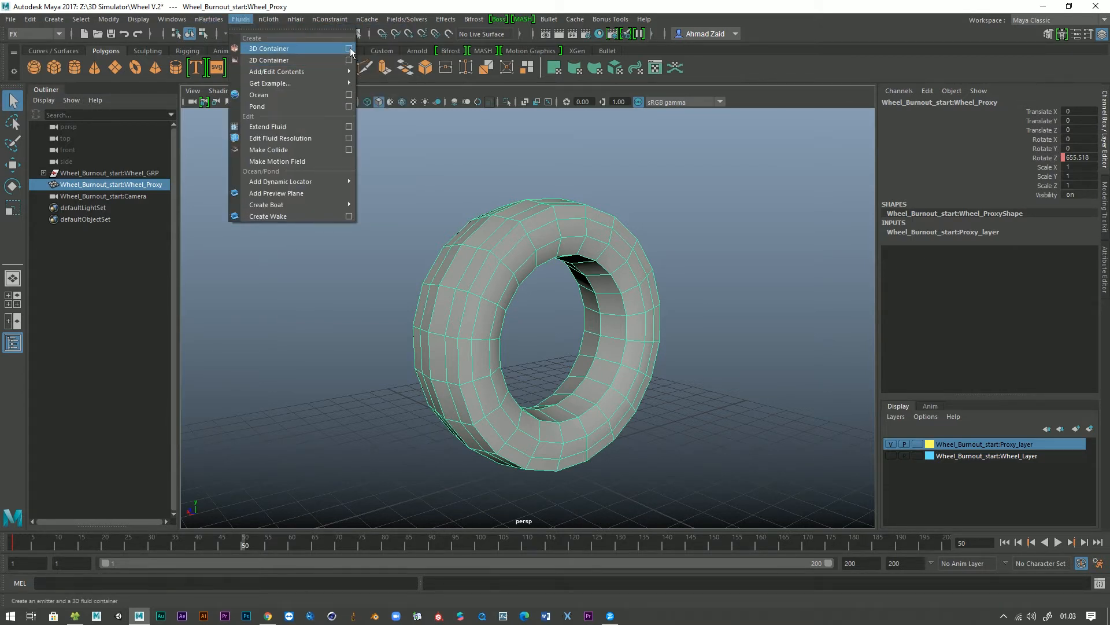
left_click(350, 50)
left_click_drag(448, 214, 681, 142)
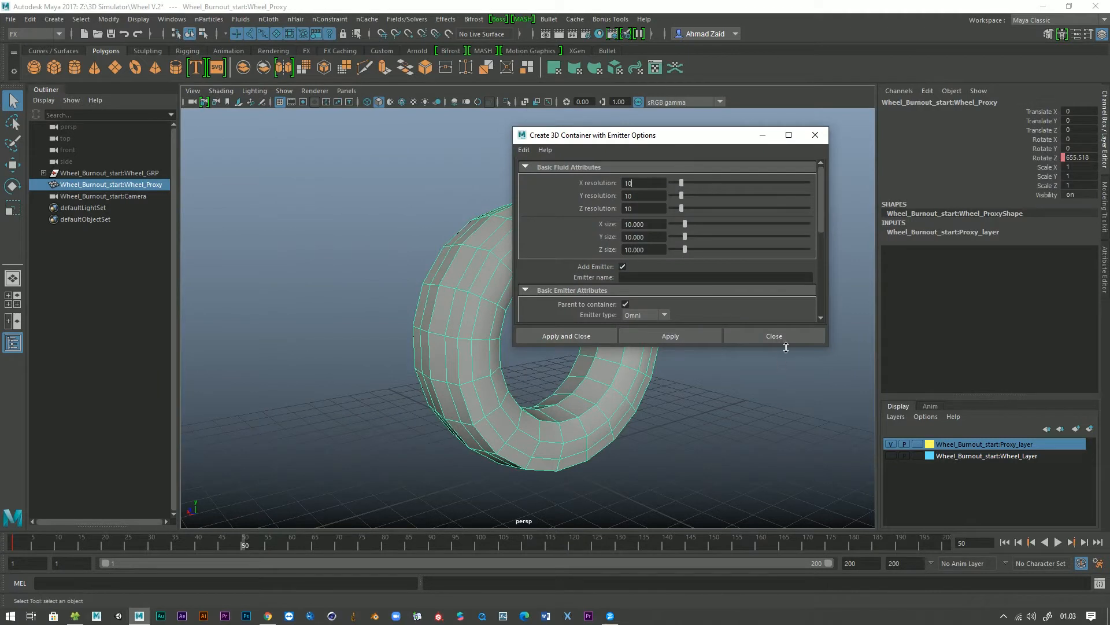
left_click_drag(786, 347, 786, 460)
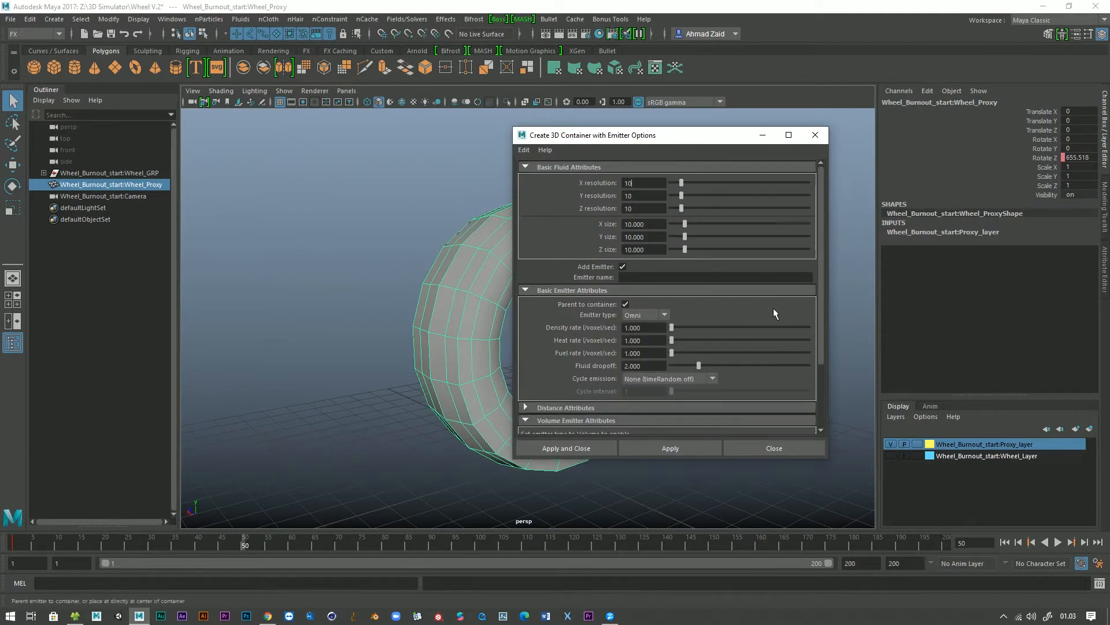
left_click(528, 154)
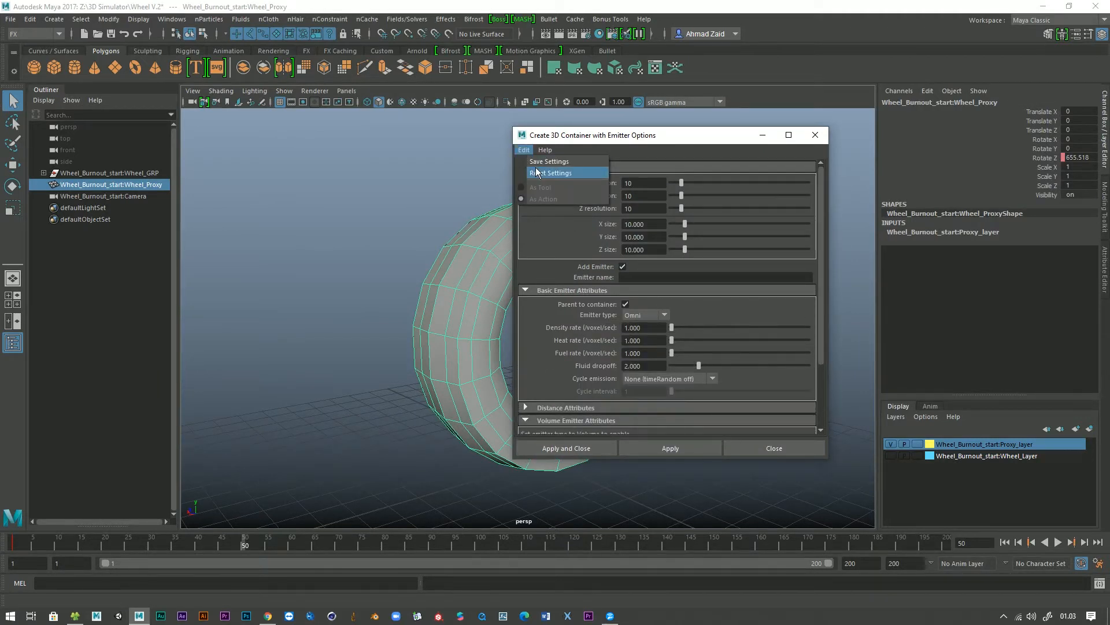
left_click(536, 172)
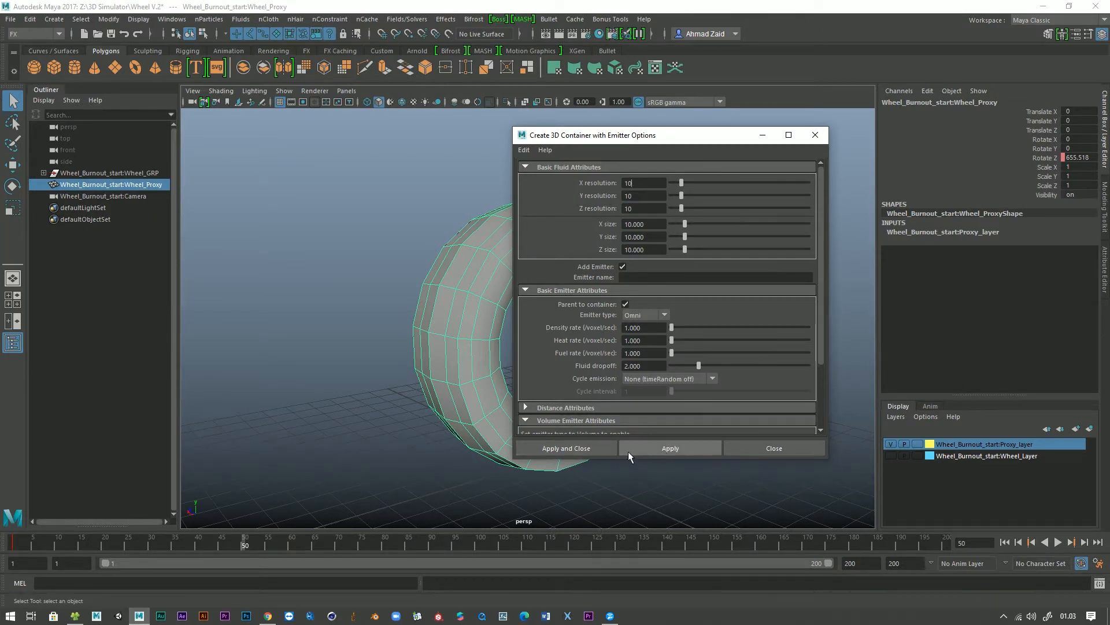
left_click(576, 443)
- Move the fluid container up along Y to about 4.746 so that it surrounds the proxy tyre
left_click_drag(272, 365, 582, 376, "alt")
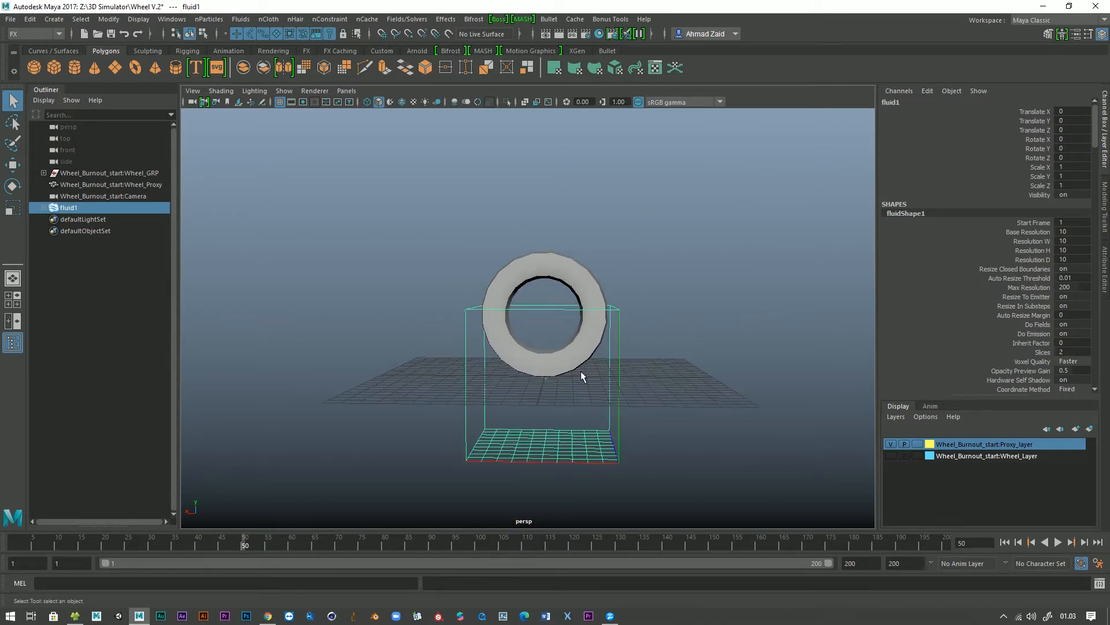
key("w")
left_click_drag(530, 330, 530, 258)
scroll(600, 418, "up", 3)
left_click_drag(458, 420, 631, 410, "alt")
scroll(600, 413, "up", 3)
- In the side view, fine-tune the container's height to a Translate Y of about 4.957, aligning its base with the ground line, and return to perspective
key("space")
middle_click_drag(563, 283, 556, 366, "alt")
right_click_drag(556, 366, 588, 354, "alt")
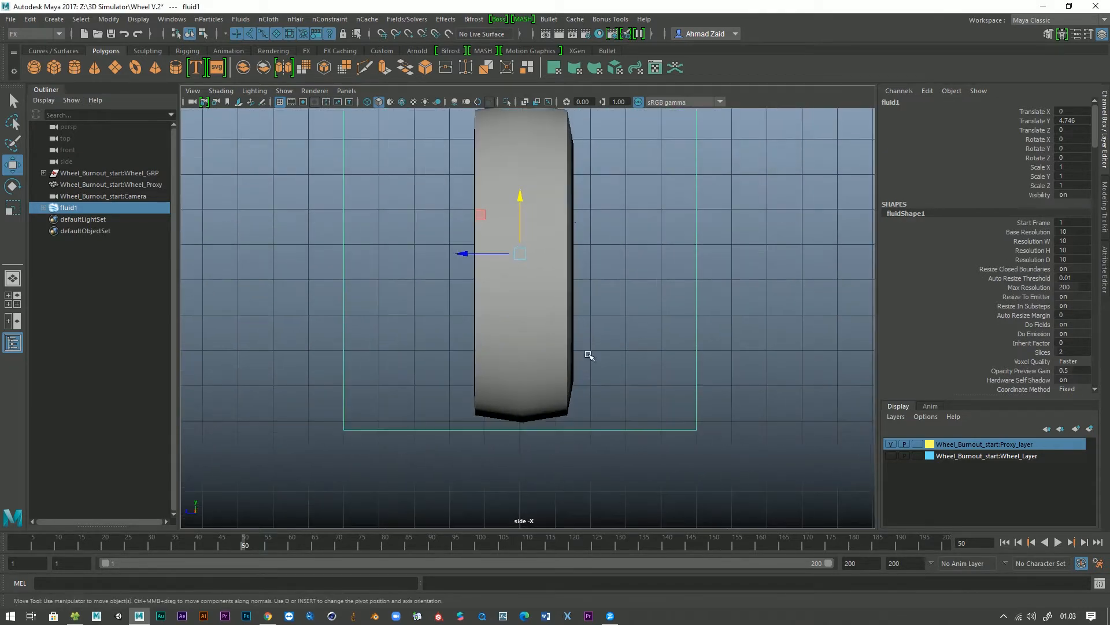
left_click_drag(521, 191, 521, 186)
right_click_drag(553, 265, 584, 283, "alt")
middle_click_drag(584, 283, 591, 175, "alt")
right_click_drag(607, 295, 620, 432, "alt")
middle_click_drag(602, 445, 597, 437)
right_click_drag(600, 428, 641, 299, "alt")
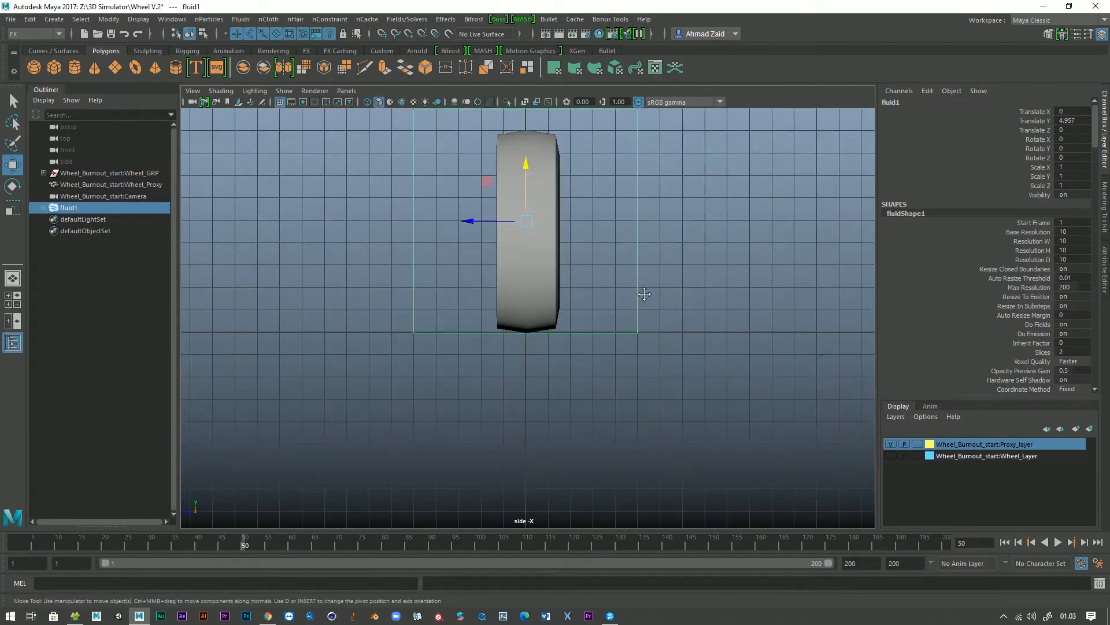
middle_click_drag(640, 298, 656, 397, "alt")
left_click_drag(655, 397, 495, 346, "alt")
key("space")
key("space")
key("space")
left_click_drag(581, 344, 624, 356, "alt")
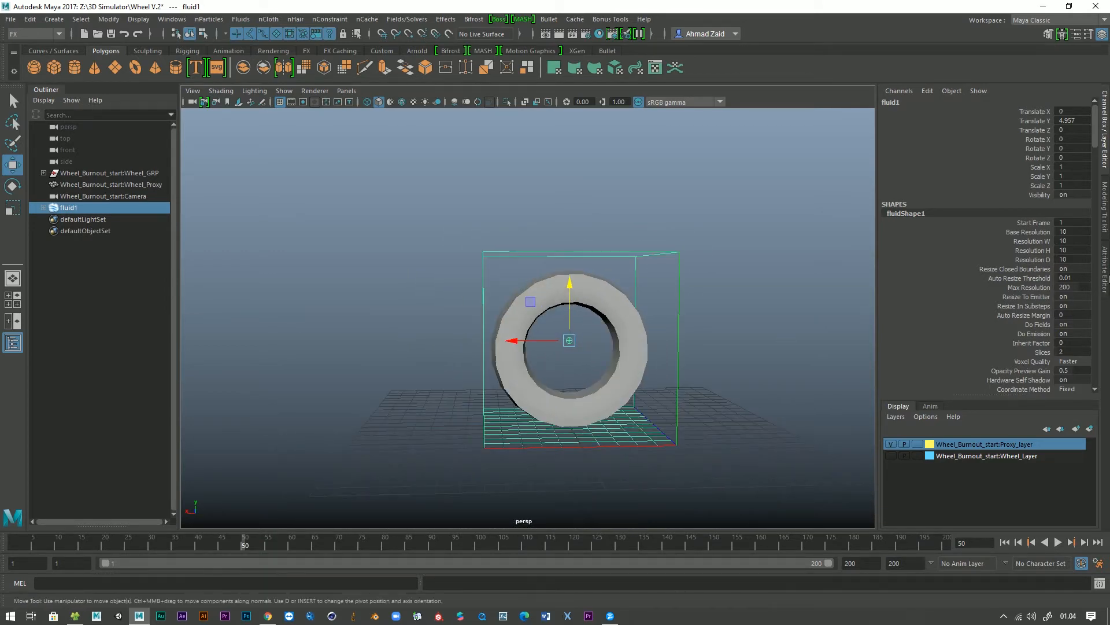
- Set the fluid container's Base Resolution to 50 in its shape attributes
left_click(1107, 280)
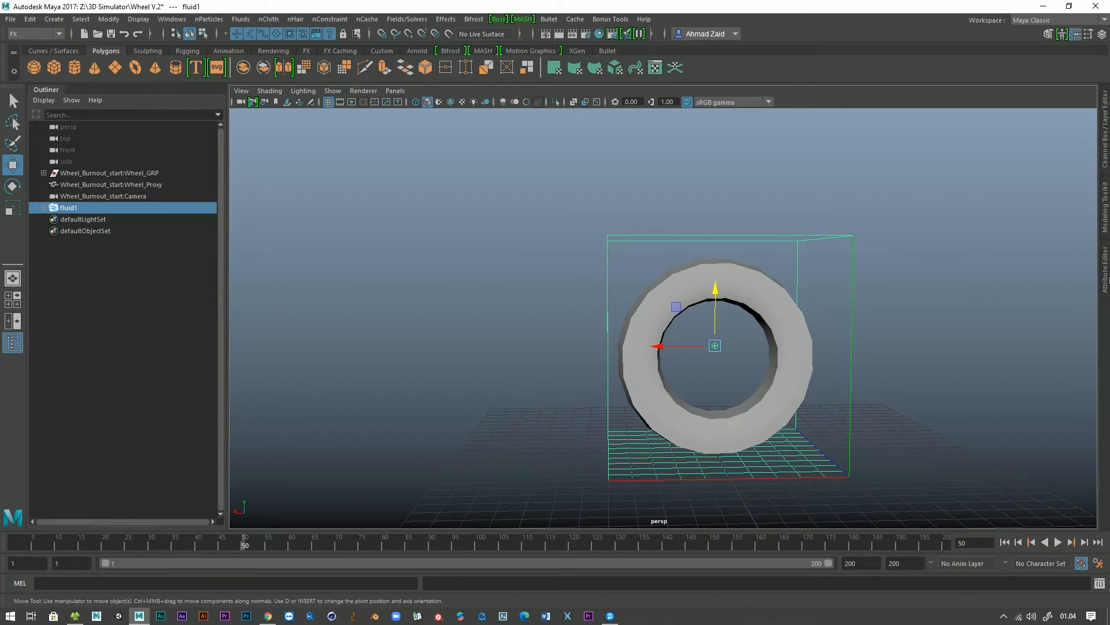
left_click(1107, 277)
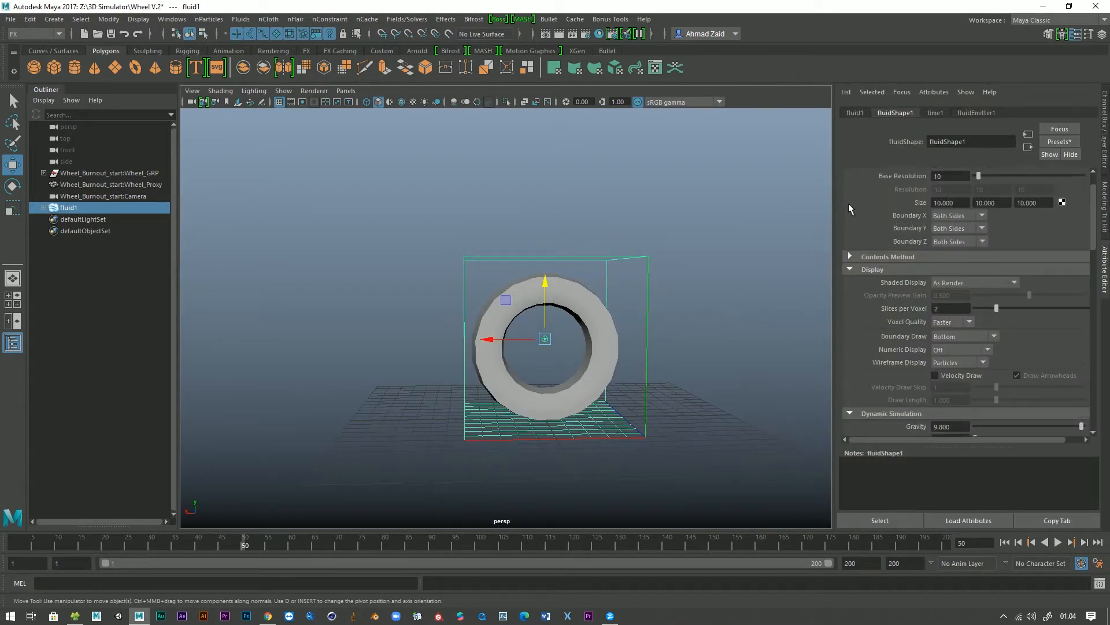
scroll(847, 206, "up", 2)
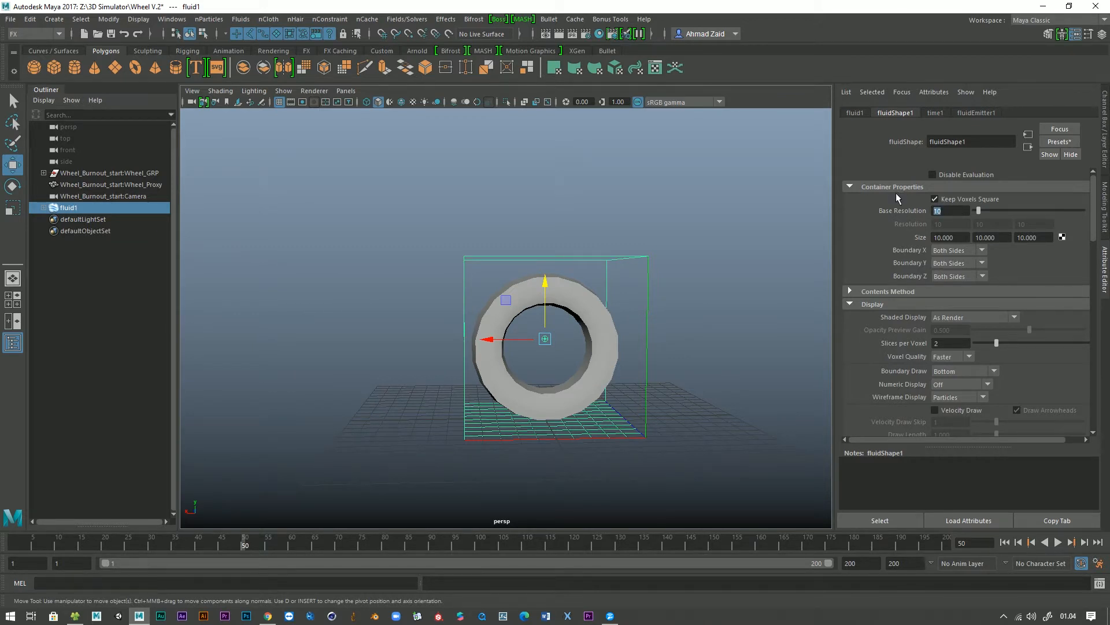
type("50")
key("Return")
- Play the fluid simulation from frame 1 to check the emission, and stop it
left_click(1005, 542)
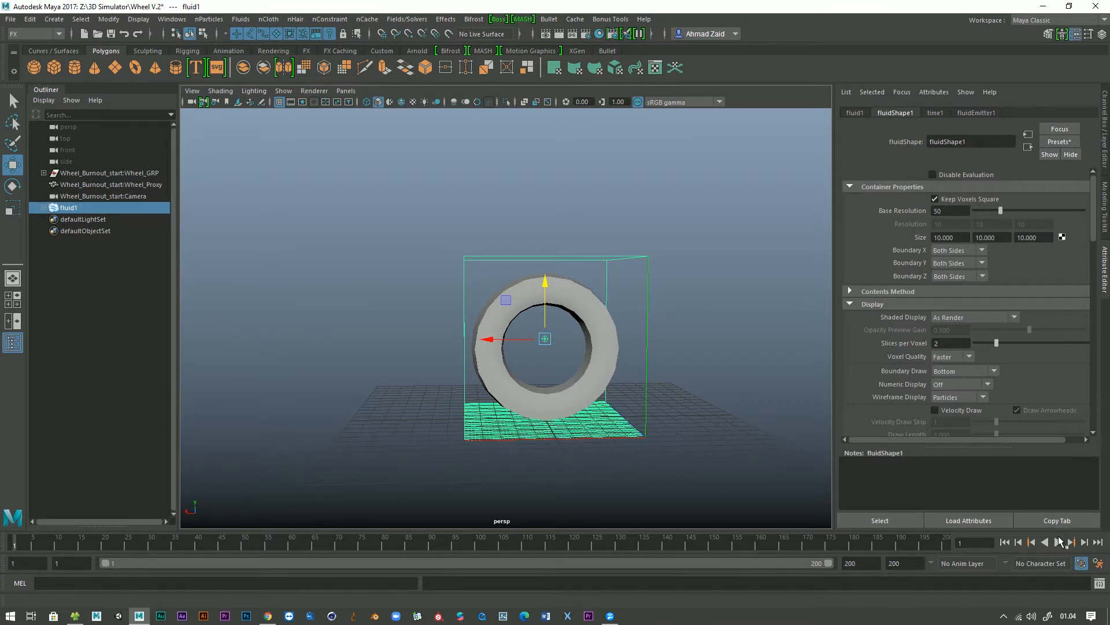
left_click(1058, 542)
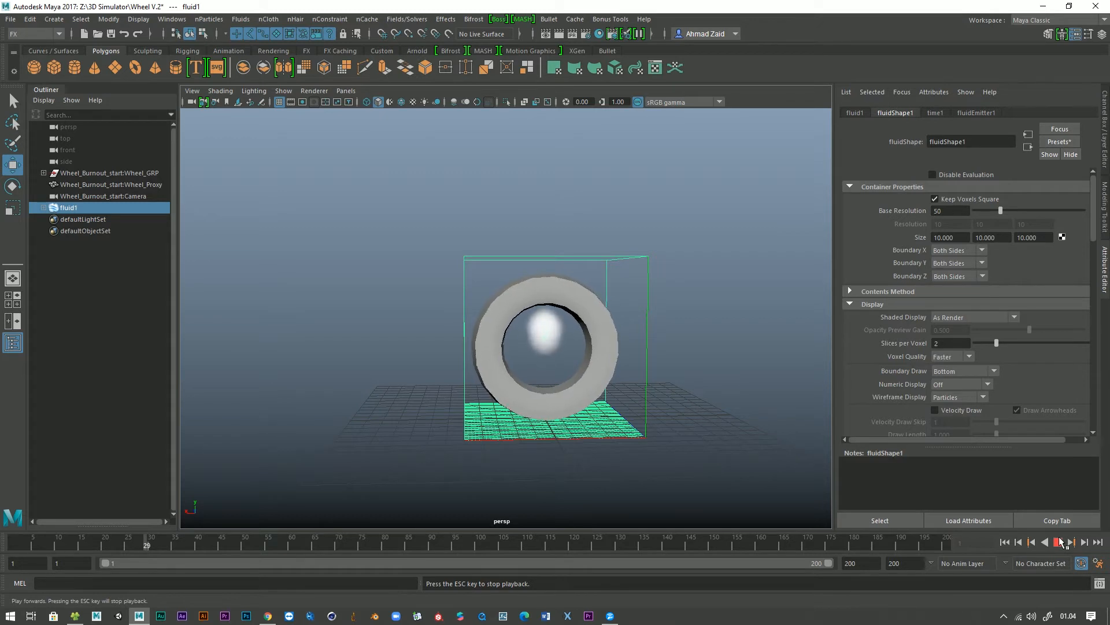
left_click(1059, 542)
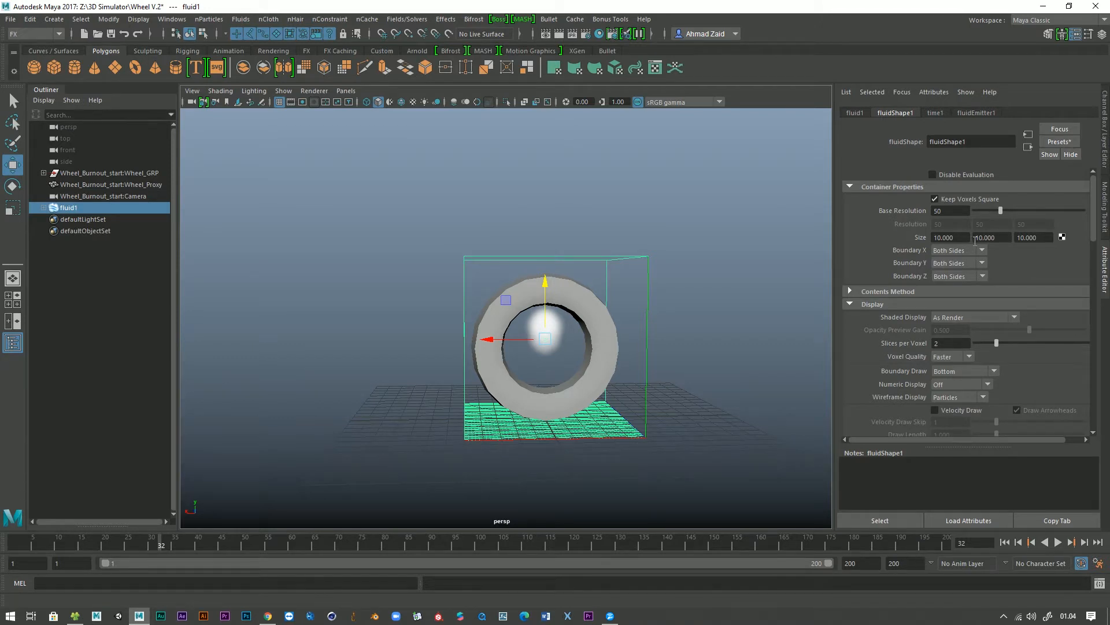
- Set the container's Boundary X and Boundary Z to None and its Boundary Y to -Y Side
left_click(974, 249)
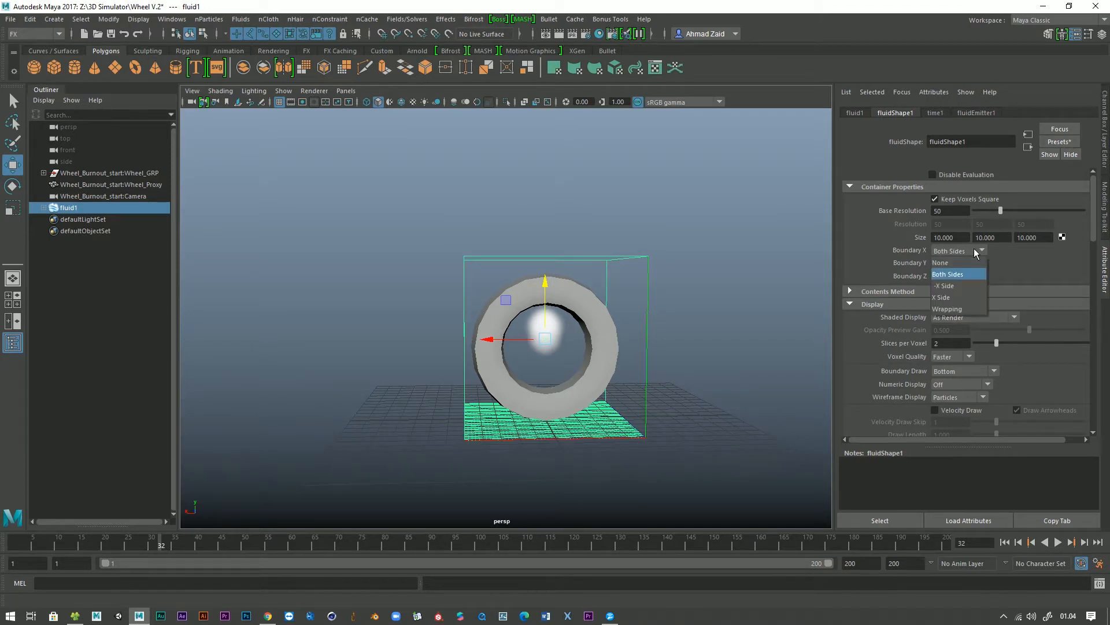
key("Up")
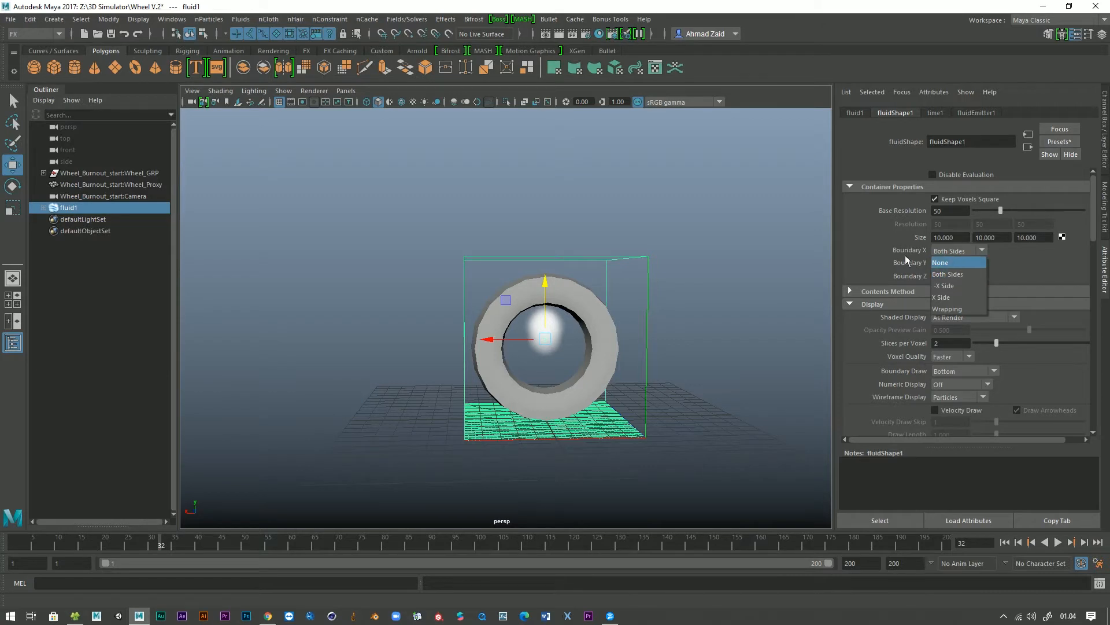
left_click(959, 263)
left_click(954, 277)
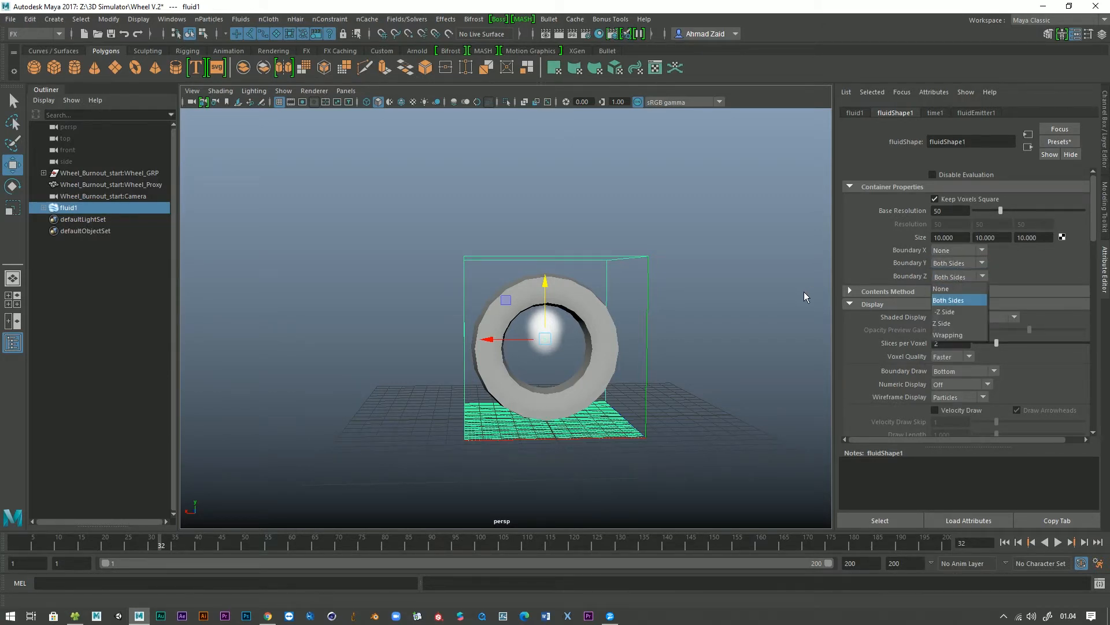
left_click(940, 288)
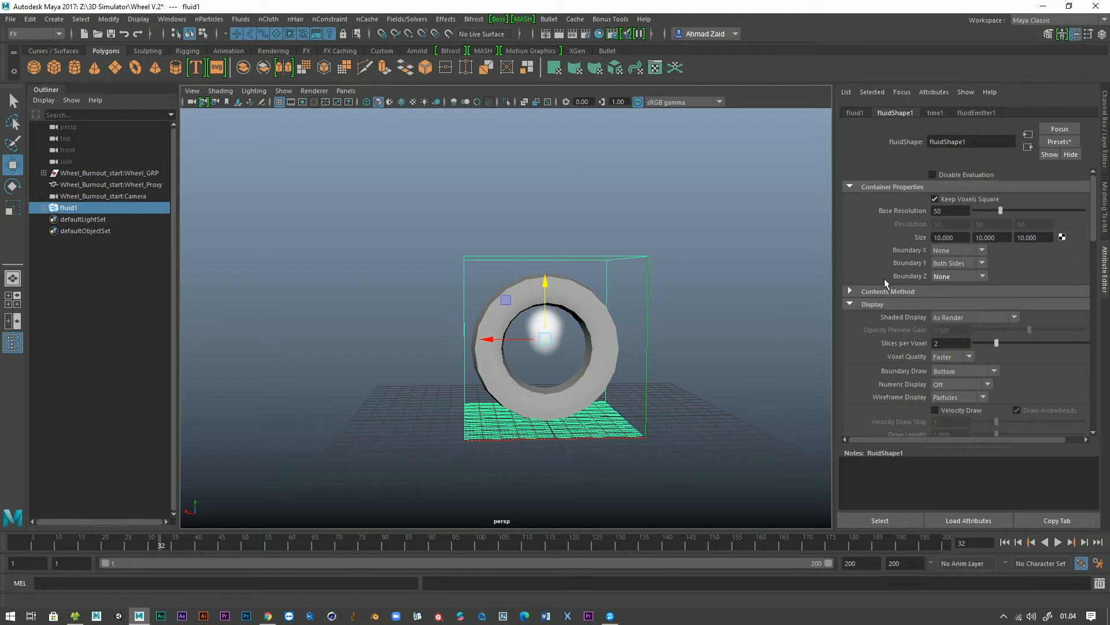
left_click(952, 264)
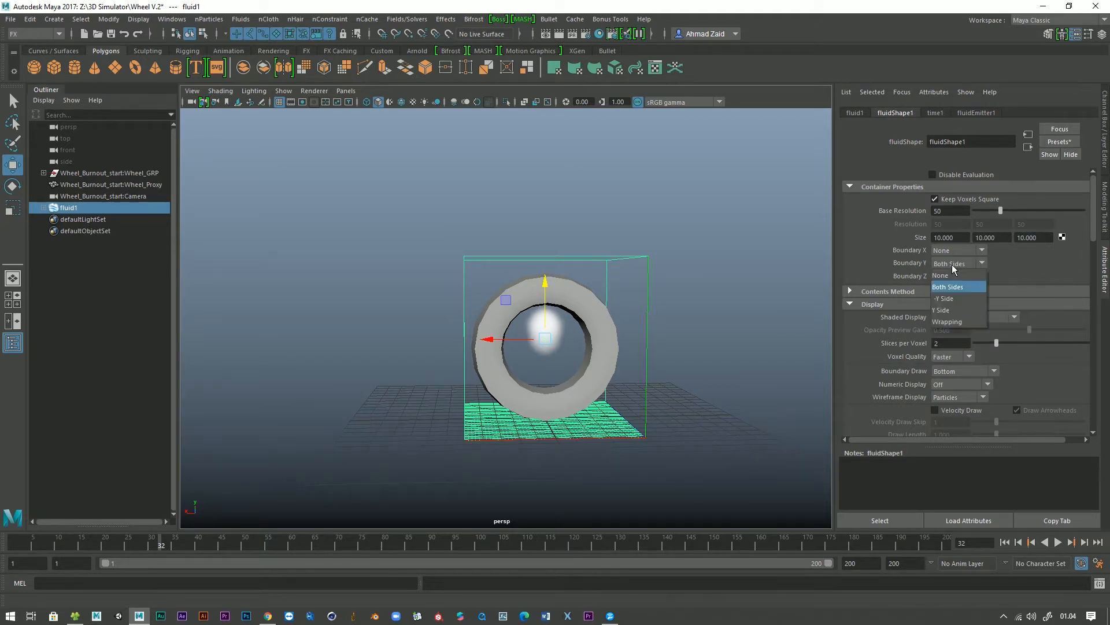
left_click(952, 297)
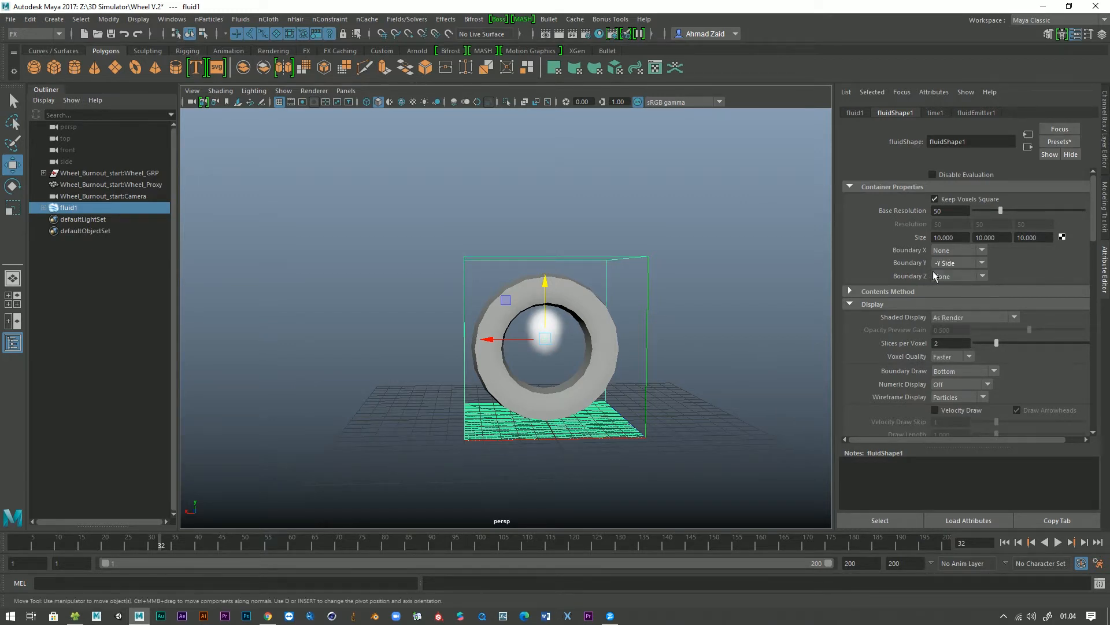
- Play the simulation to examine how the fluid behaves at the container's boundaries
left_click_drag(713, 349, 726, 384, "alt")
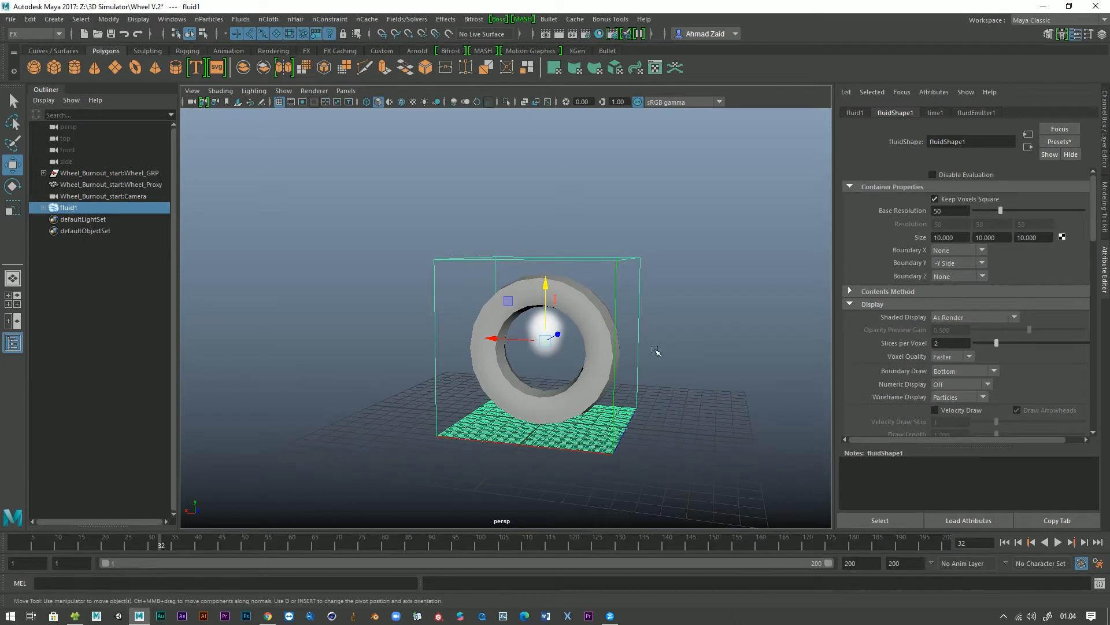
left_click_drag(492, 337, 516, 325, "alt")
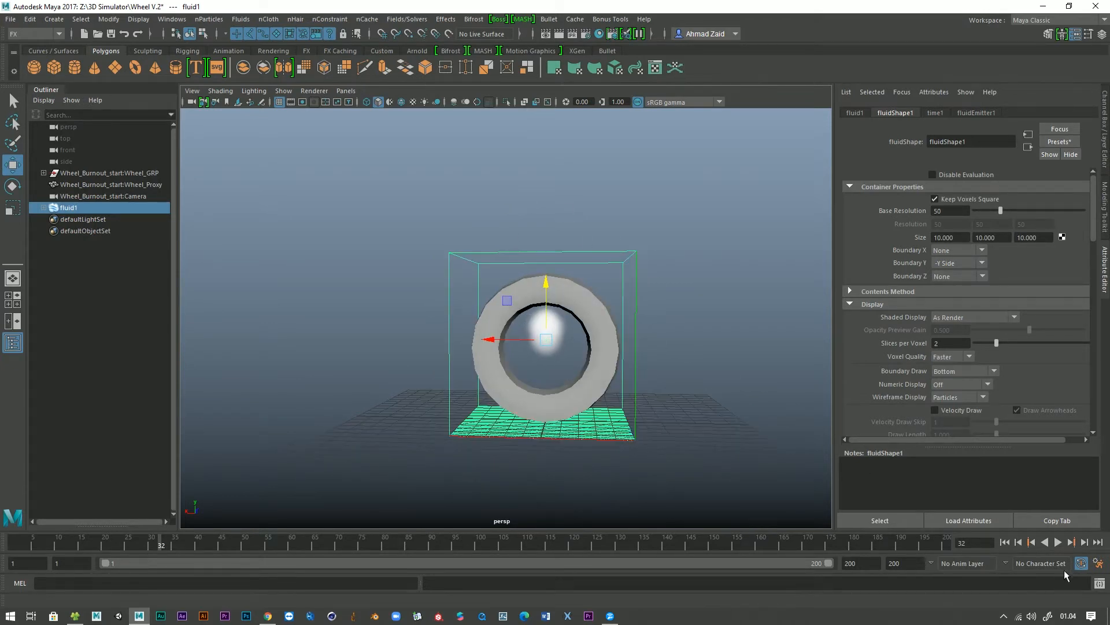
left_click(1058, 544)
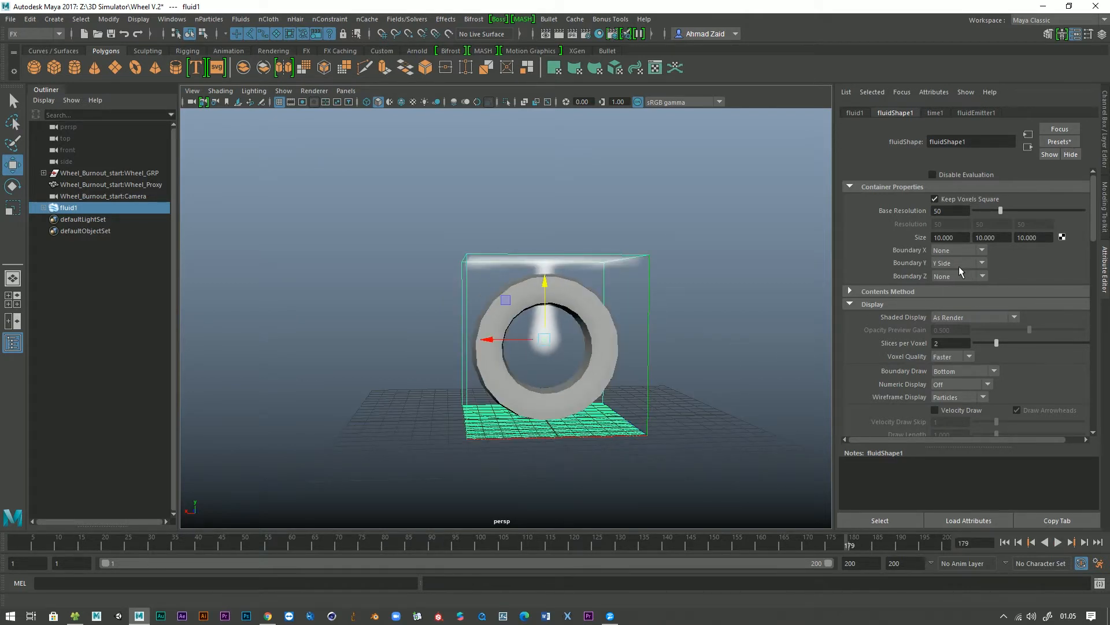
- Set the fluid container's Boundary Y to -Y Side and play the simulation from frame 1 to check it
left_click(959, 268)
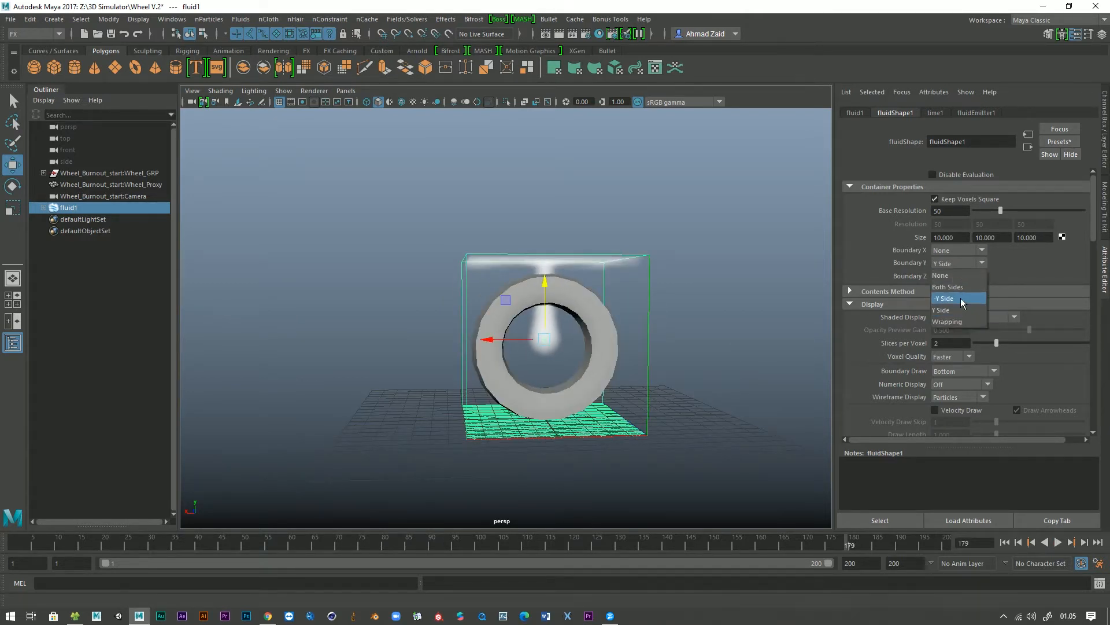
left_click(1045, 542)
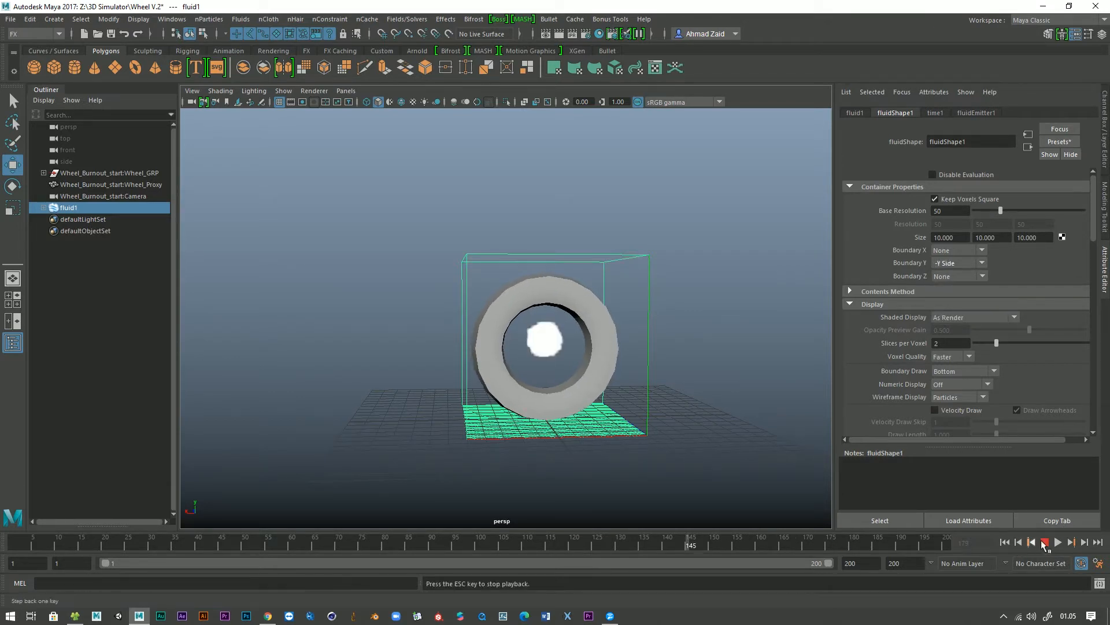
left_click(1045, 542)
left_click(1005, 541)
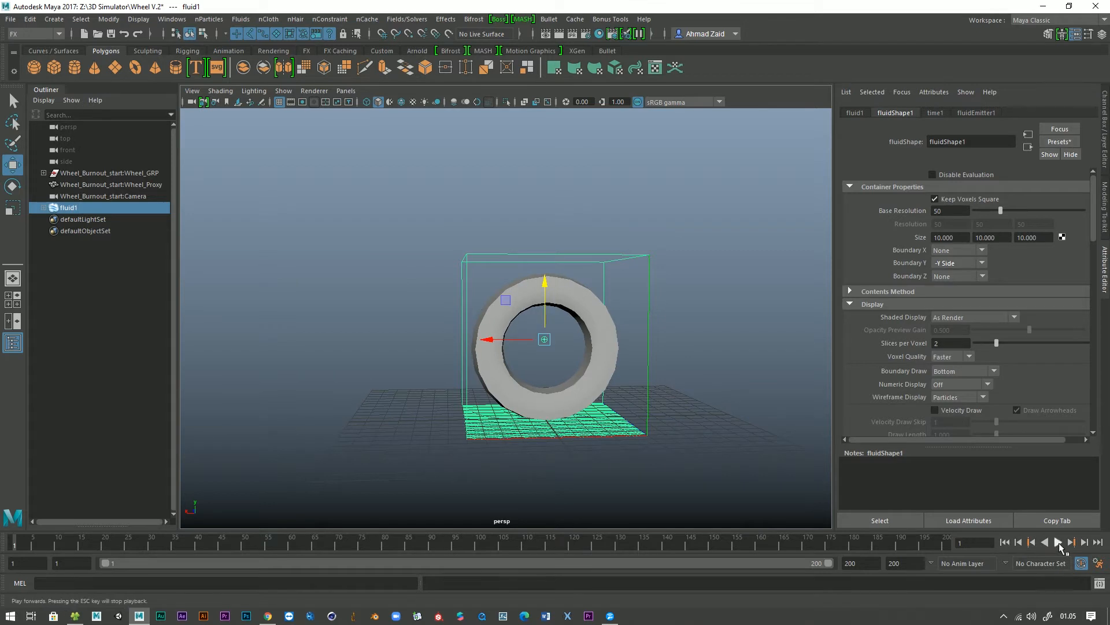
left_click(1059, 543)
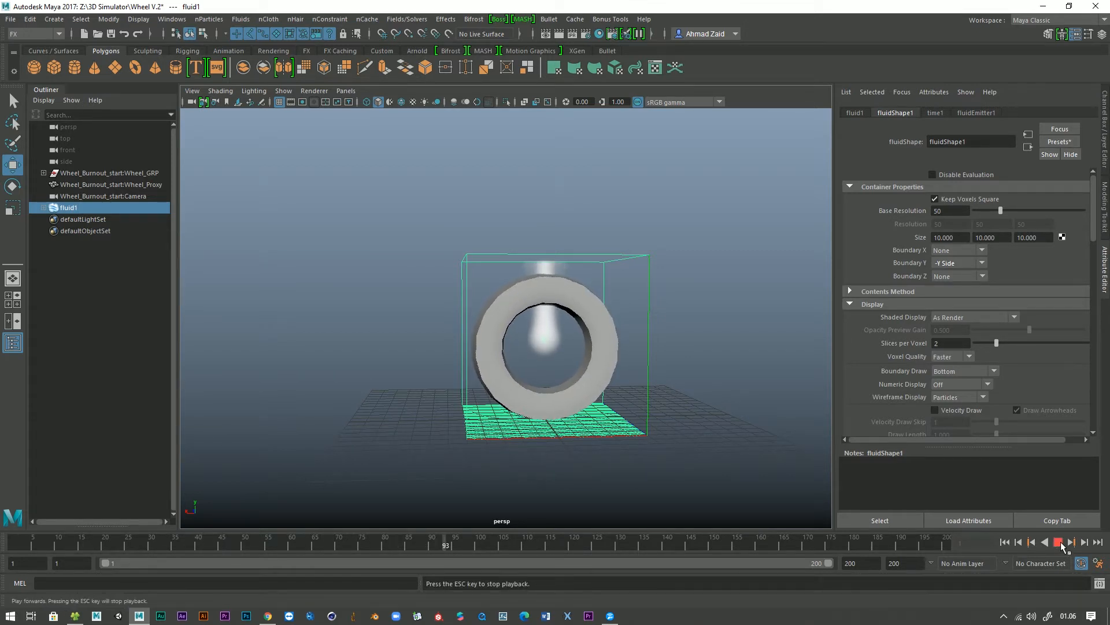
left_click(1060, 543)
- Enable Auto Resize on the fluid container and play the simulation from frame 1, orbiting around the smoke
scroll(887, 387, "down", 10)
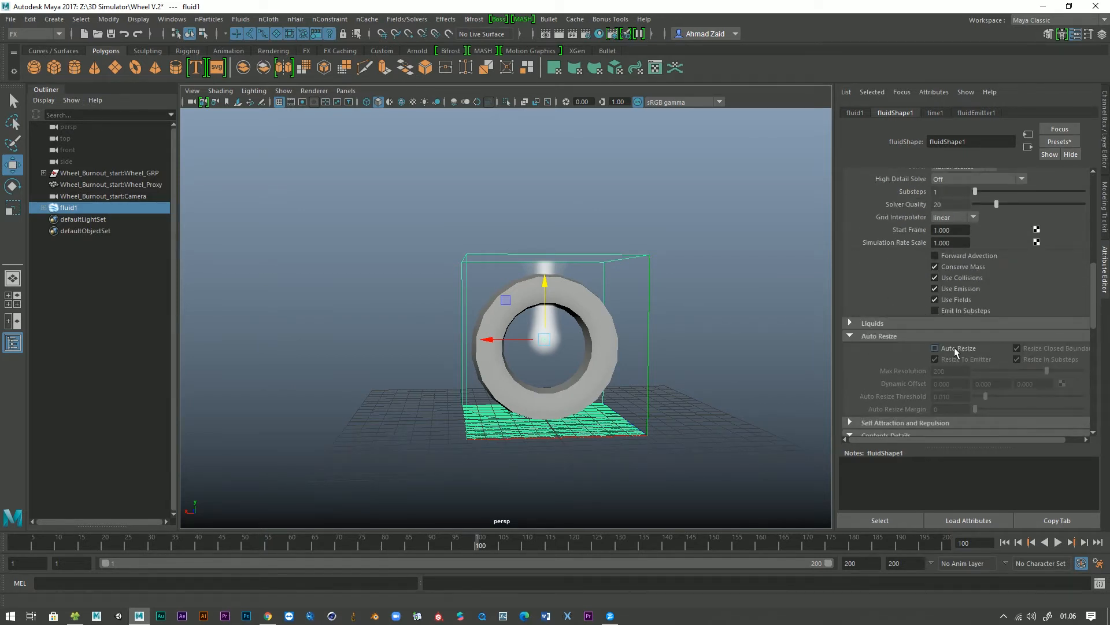
left_click(935, 349)
left_click(1005, 541)
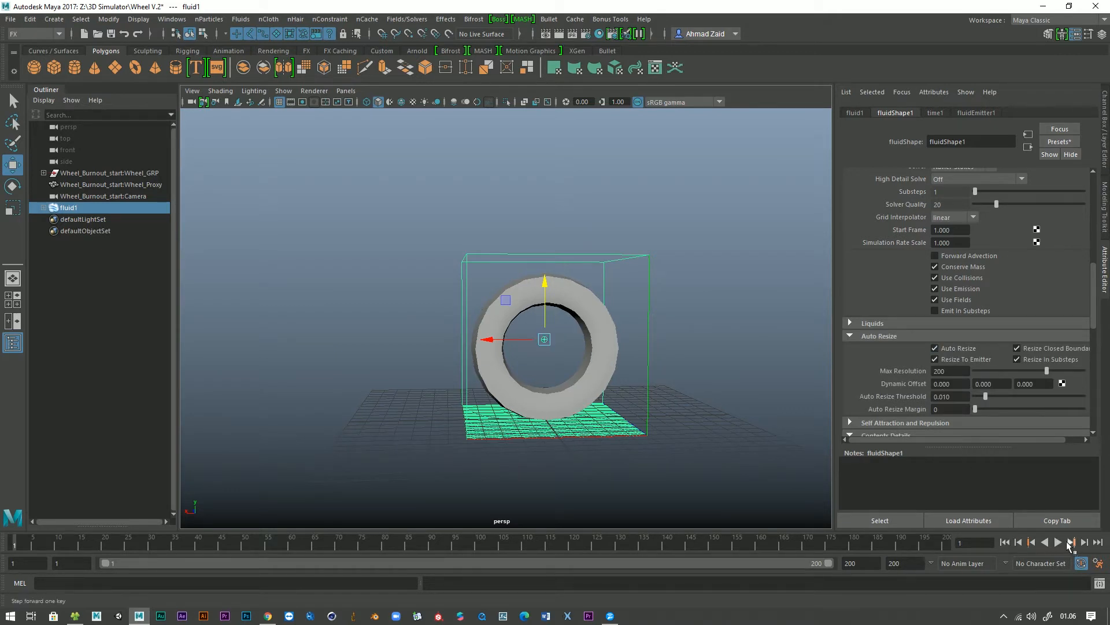
left_click(1059, 543)
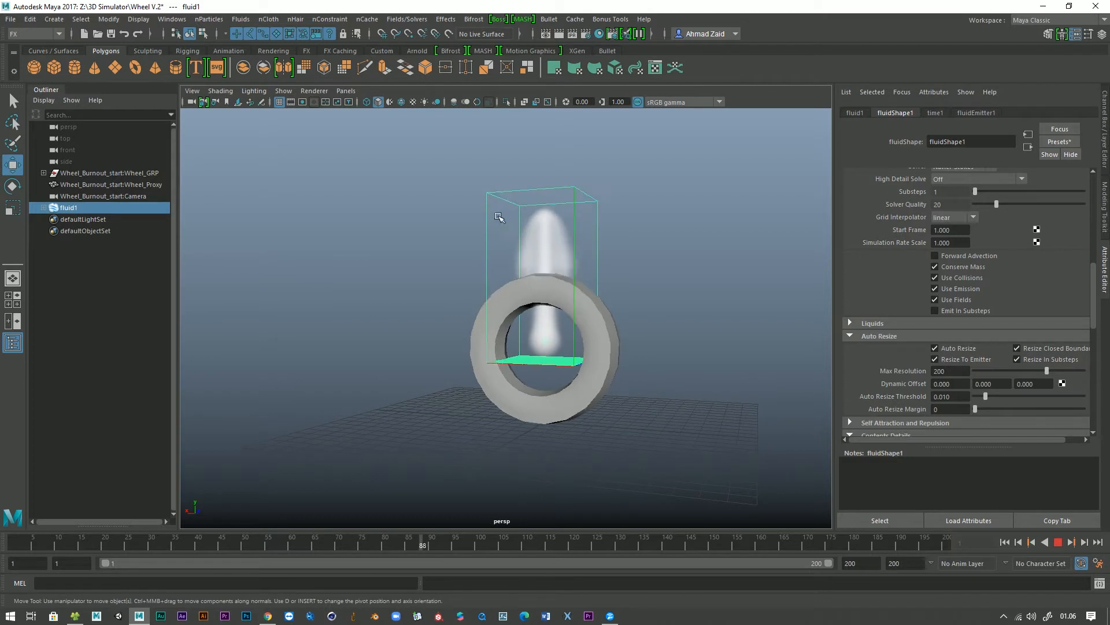
left_click_drag(527, 239, 574, 242, "alt")
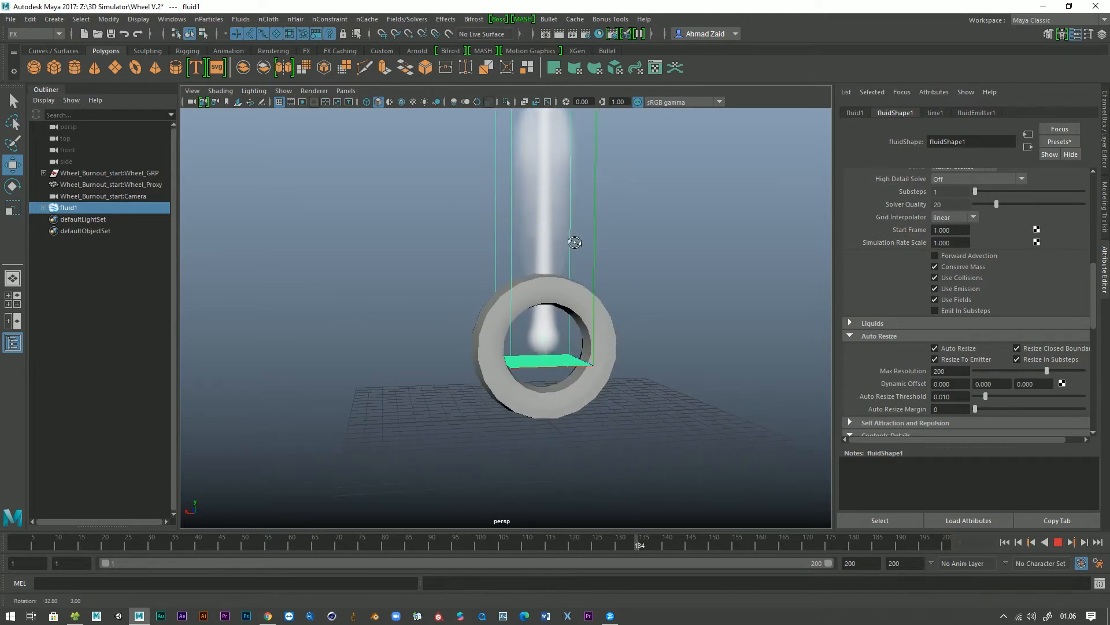
left_click(1059, 543)
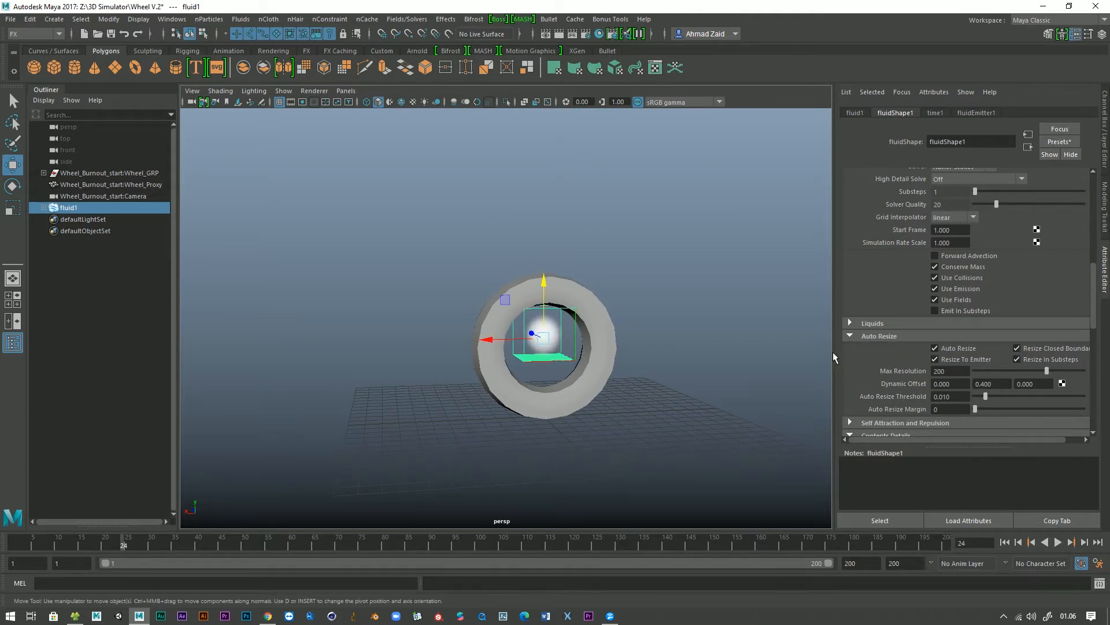
- Widen the Attribute Editor, replay the simulation to examine the container's resizing, and return to frame 1
left_click_drag(834, 351, 794, 354)
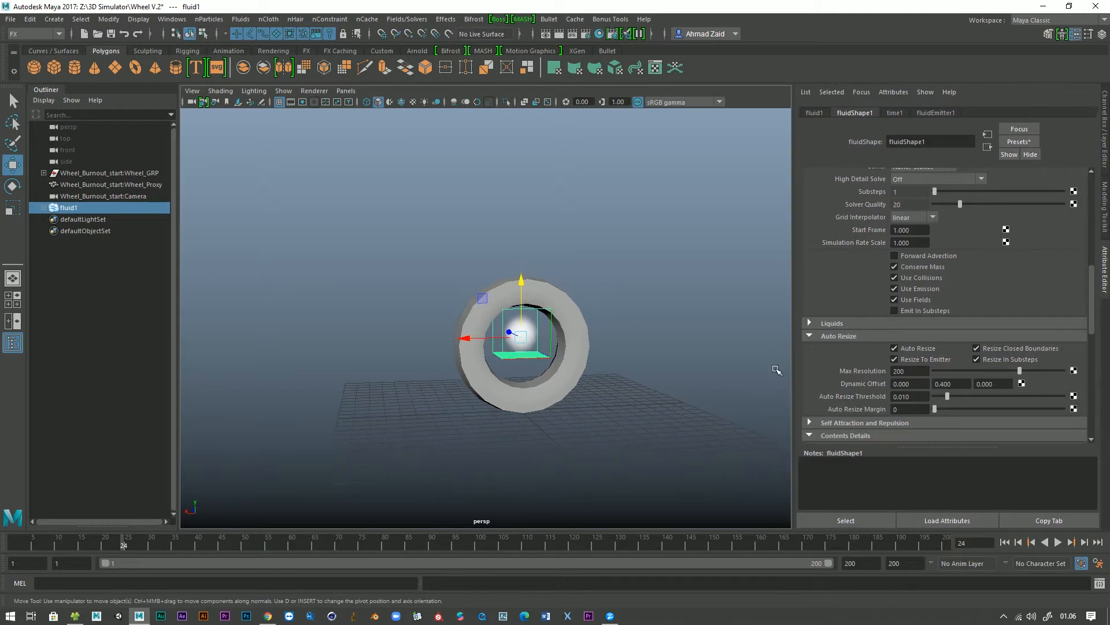
left_click_drag(730, 364, 717, 362, "alt")
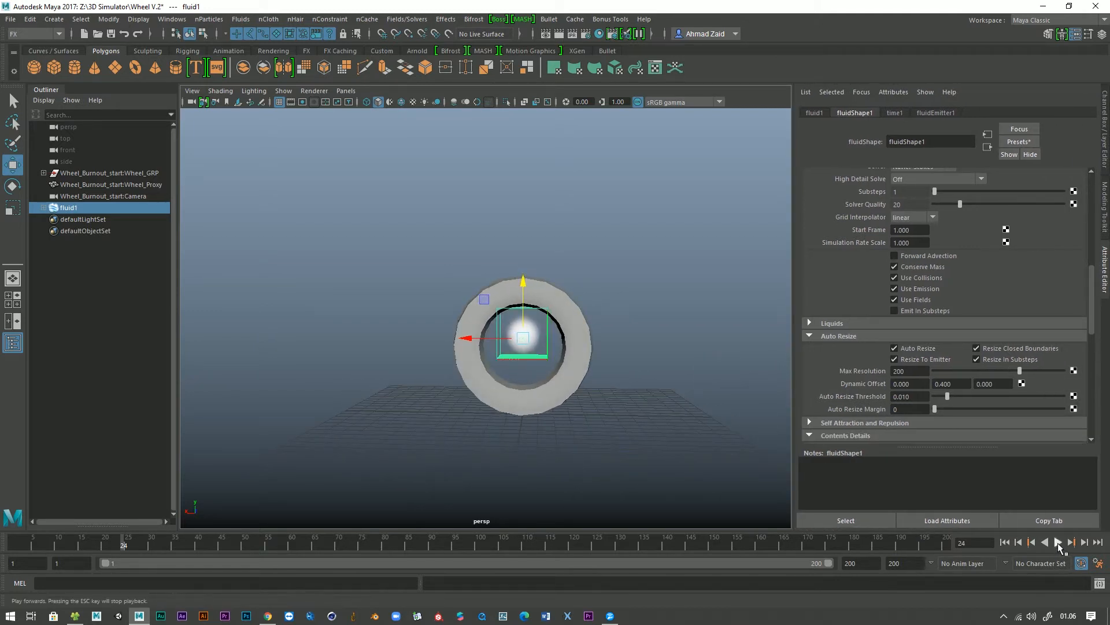
left_click(1059, 544)
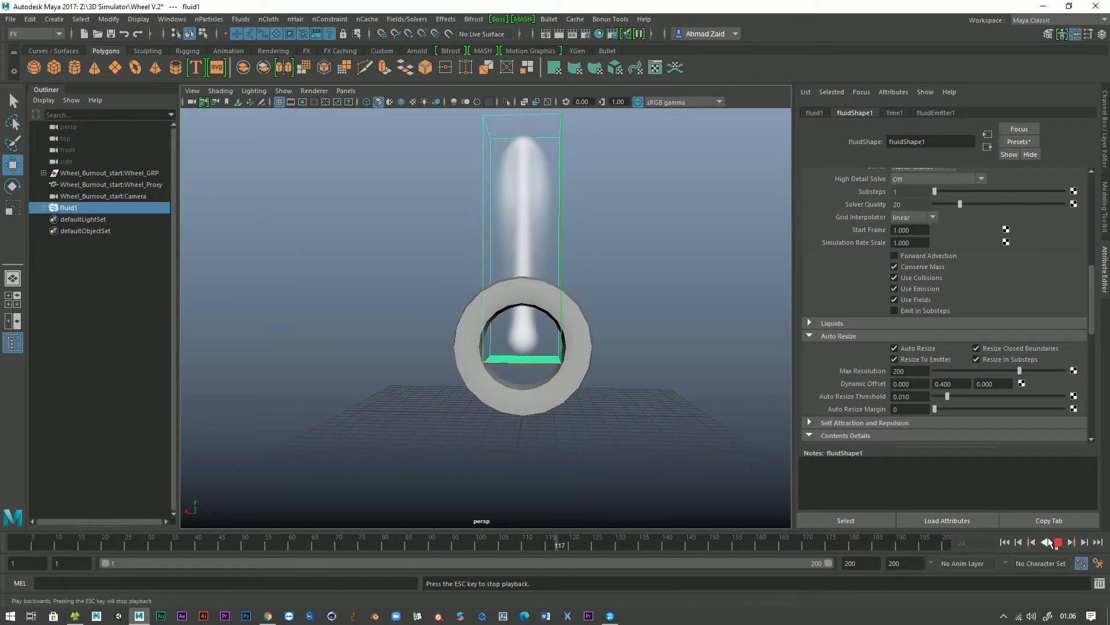
left_click(1058, 544)
left_click(1006, 542)
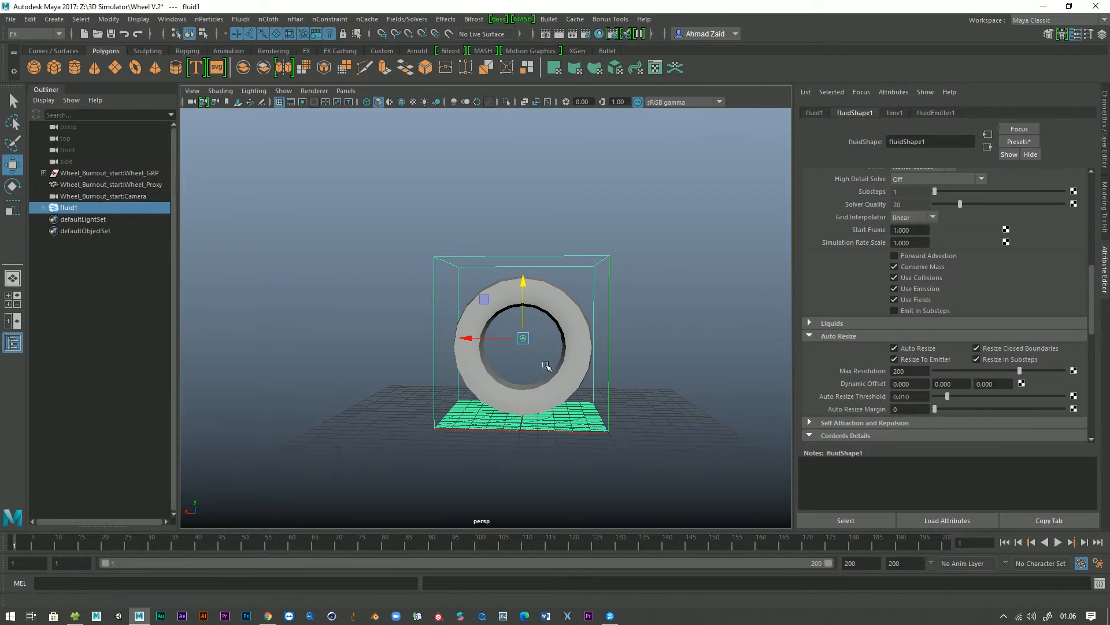
- Turn off Resize Closed Boundaries for the fluid container and play the simulation to check its floor boundary
mouse_move(546, 369)
left_mouse_down("alt")
mouse_move(414, 362)
mouse_move(559, 383)
left_mouse_up("alt")
scroll(561, 434, "up", 4)
middle_click_drag(516, 459, 532, 409, "alt")
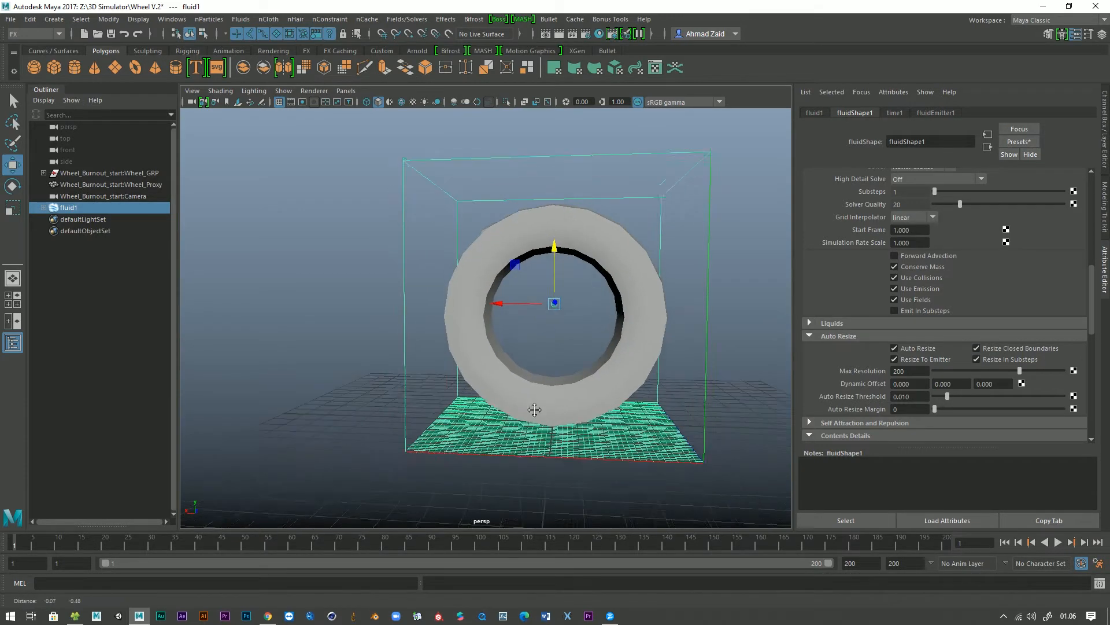
left_click_drag(532, 409, 605, 424, "alt")
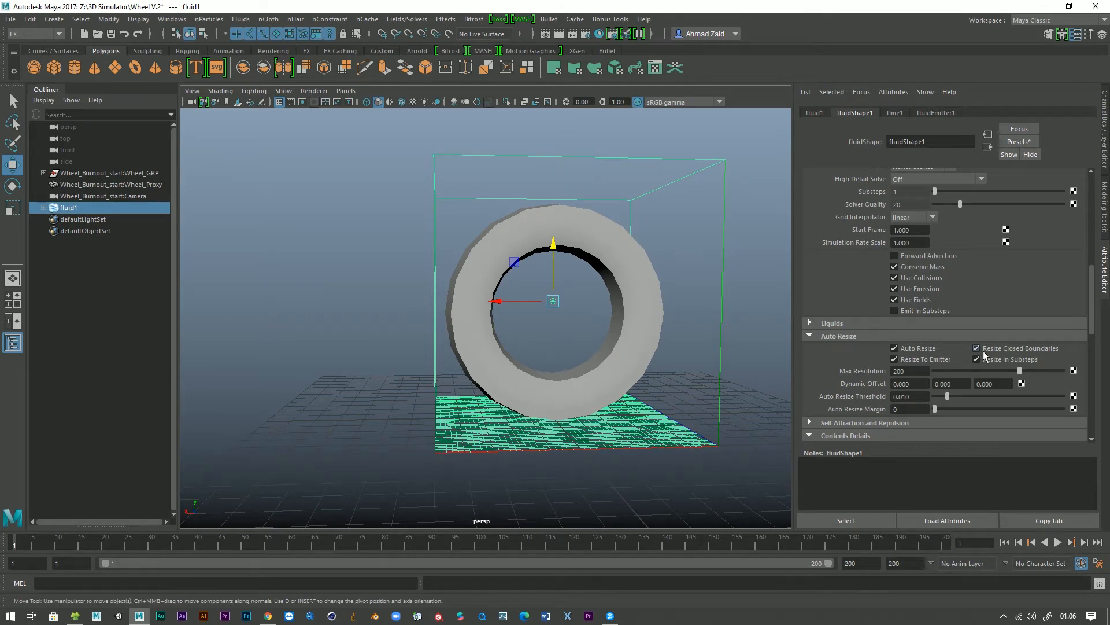
left_click(1058, 542)
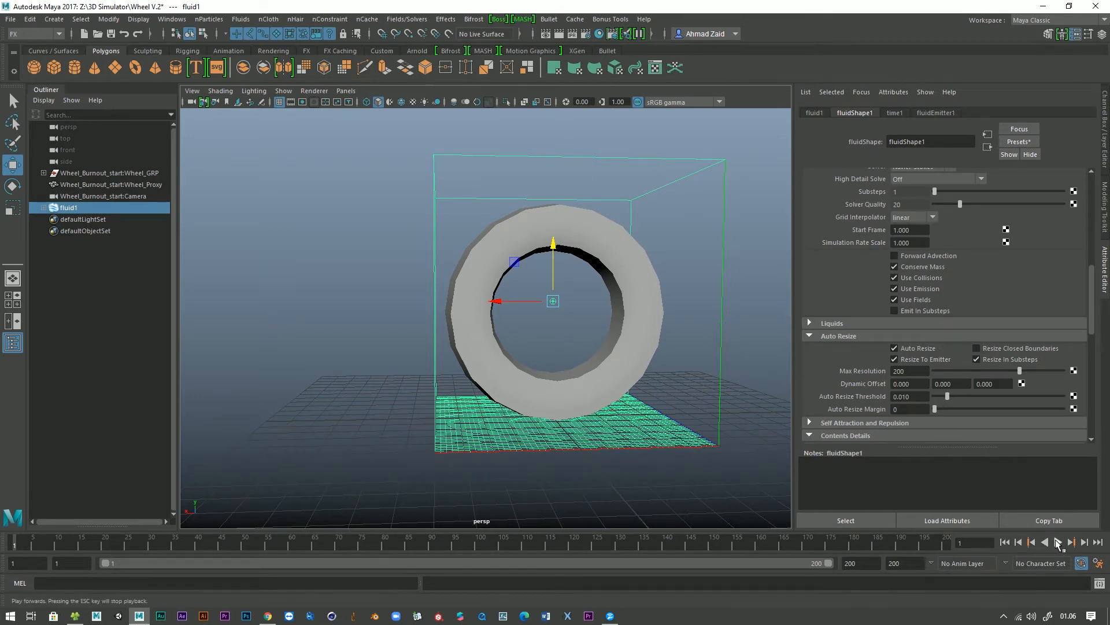
scroll(637, 433, "down", 3)
left_click_drag(636, 434, 589, 432, "alt")
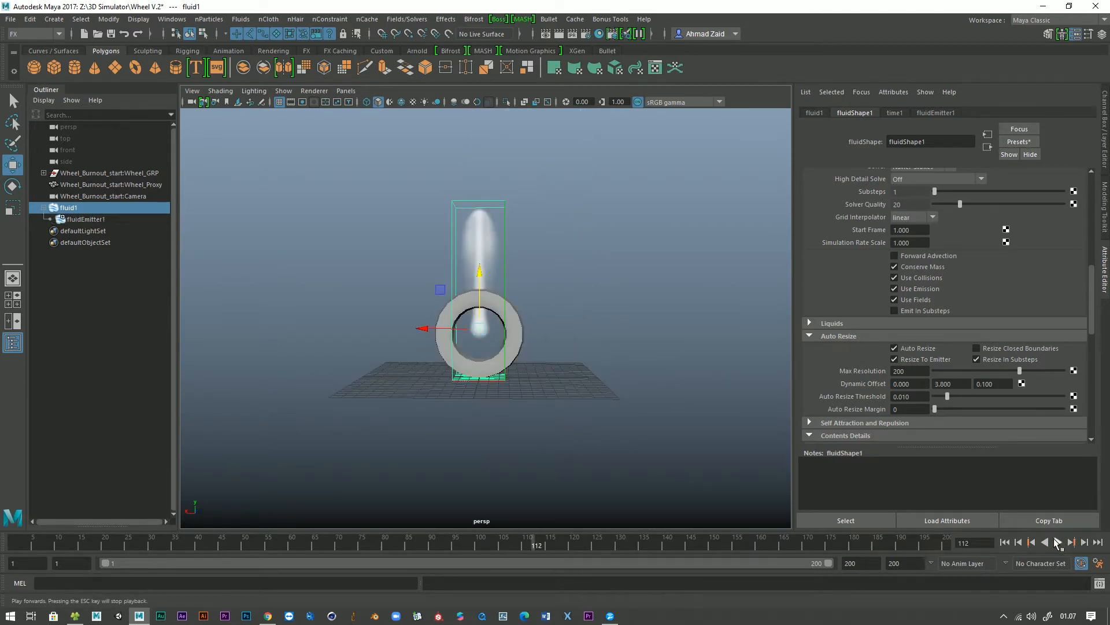
left_click(1057, 543)
scroll(468, 431, "up", 3)
mouse_move(483, 422)
left_mouse_down("alt")
mouse_move(439, 420)
mouse_move(482, 422)
left_mouse_up("alt")
key("Escape")
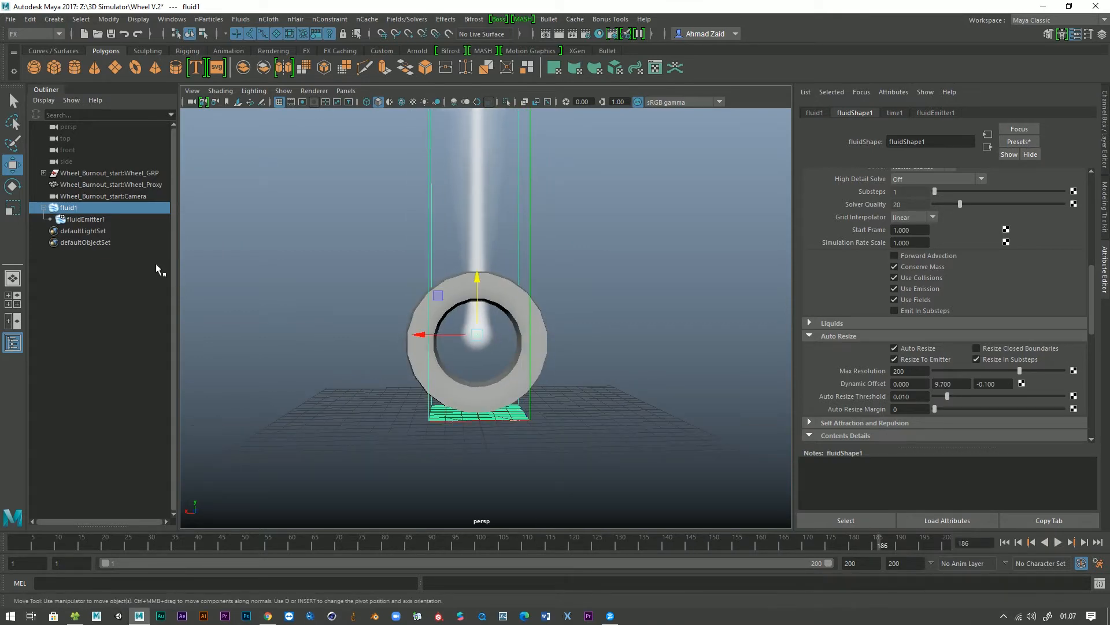
- Move fluidEmitter1 down to the base of the tyre, at about -4.816 in Translate Y
left_click(120, 219)
scroll(384, 322, "up", 3)
left_click_drag(384, 323, 462, 237, "alt")
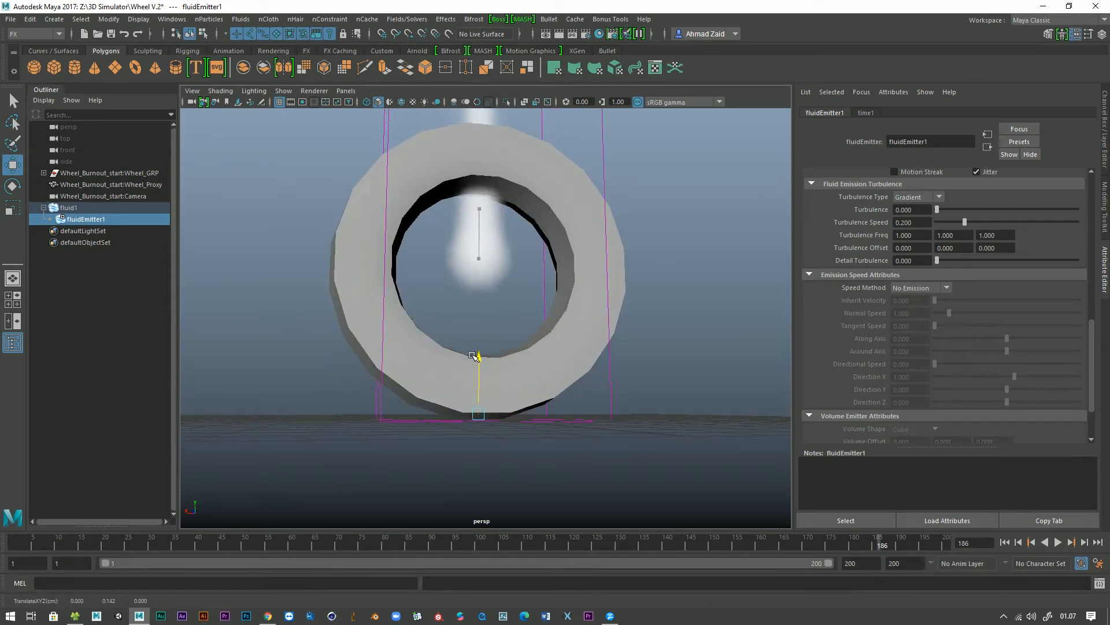
left_click_drag(506, 366, 488, 376, "alt")
scroll(489, 374, "down", 5)
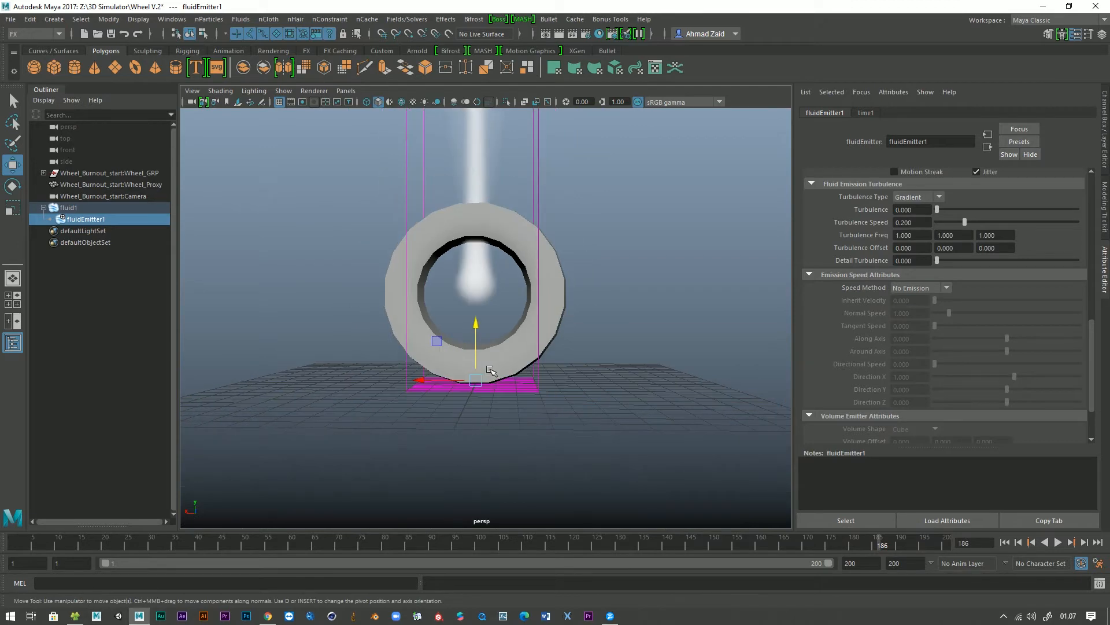
middle_click_drag(490, 375, 498, 403, "alt")
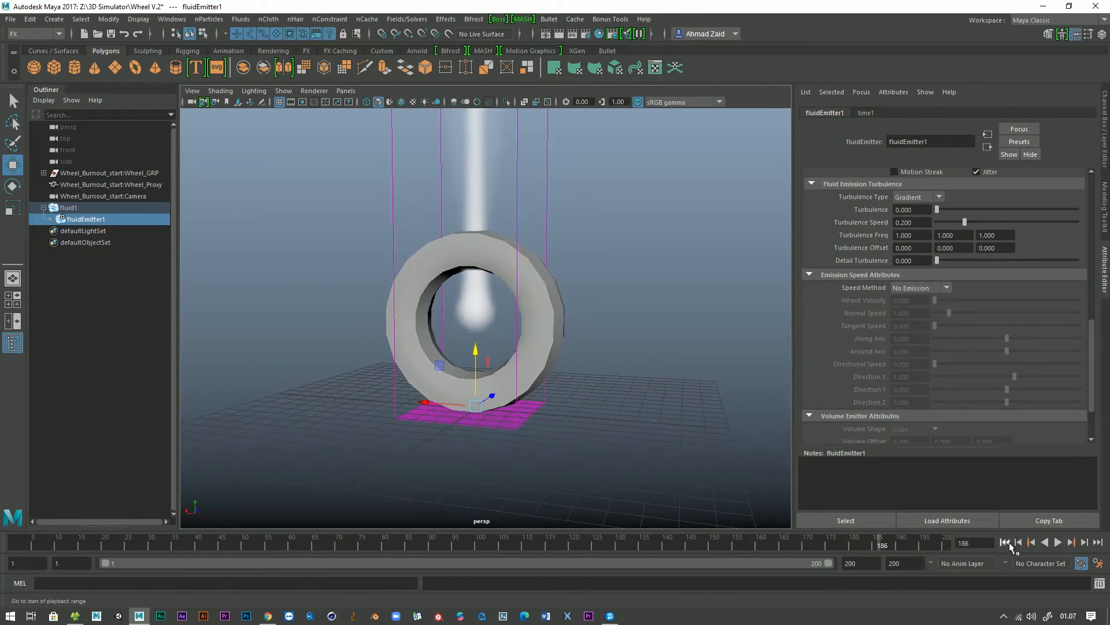
- Play the simulation from frame 1 to examine the smoke rising from the lowered emitter, and stop it
left_click(1005, 541)
left_click(1057, 542)
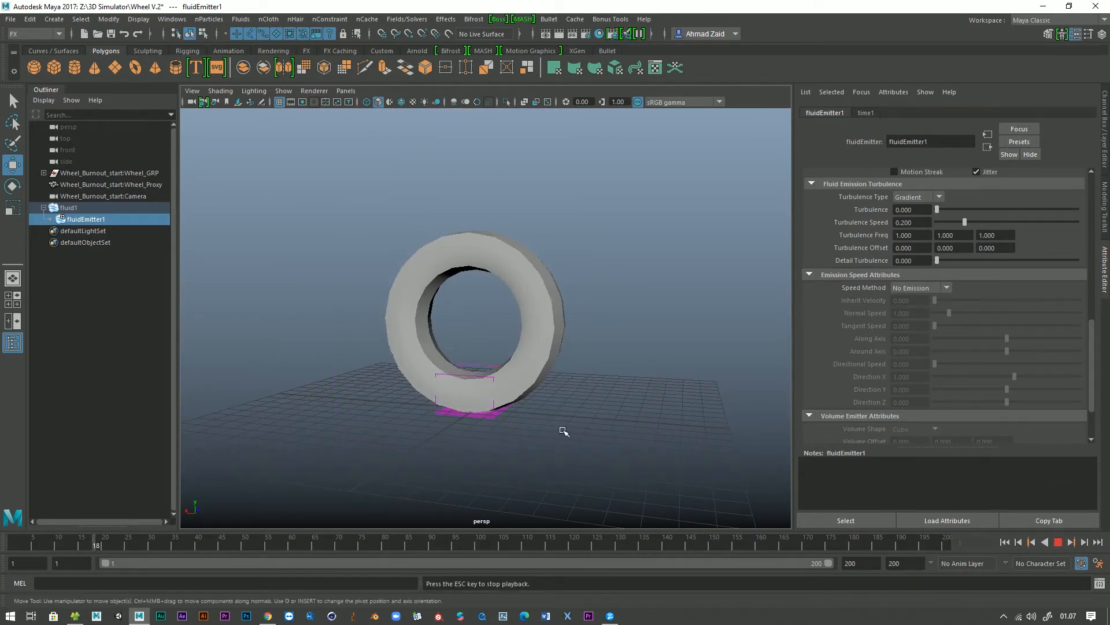
mouse_move(572, 392)
left_mouse_down("alt")
mouse_move(593, 392)
mouse_move(575, 409)
left_mouse_up("alt")
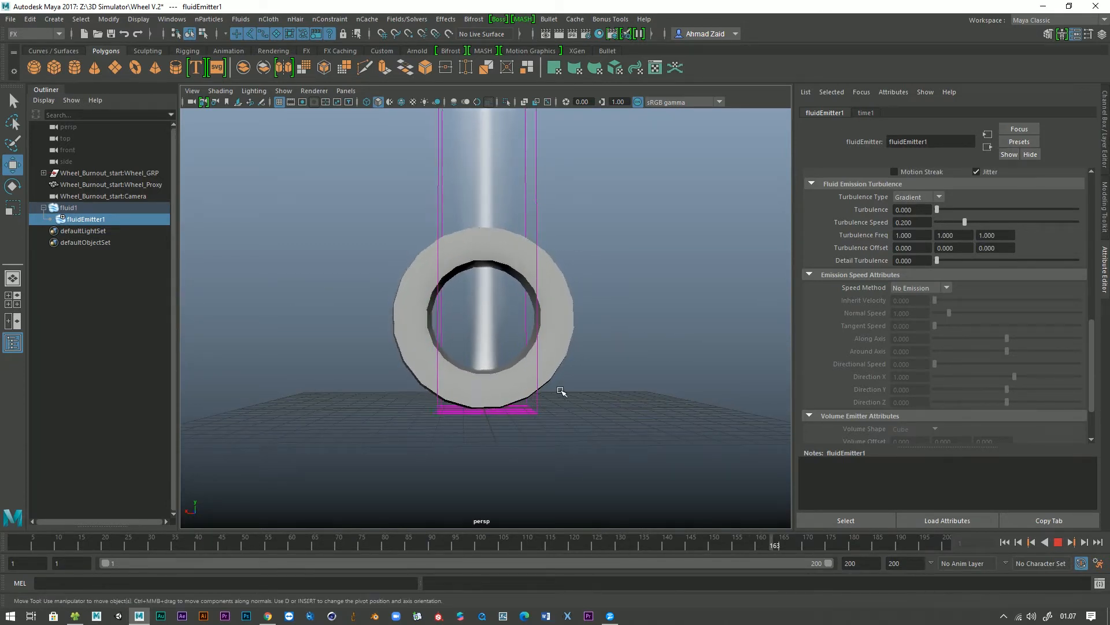
mouse_move(564, 391)
left_mouse_down("alt")
mouse_move(548, 393)
mouse_move(613, 396)
mouse_move(573, 395)
left_mouse_up("alt")
middle_click_drag(573, 395, 565, 412, "alt")
right_click_drag(565, 411, 565, 449, "alt")
left_click_drag(565, 449, 545, 449, "alt")
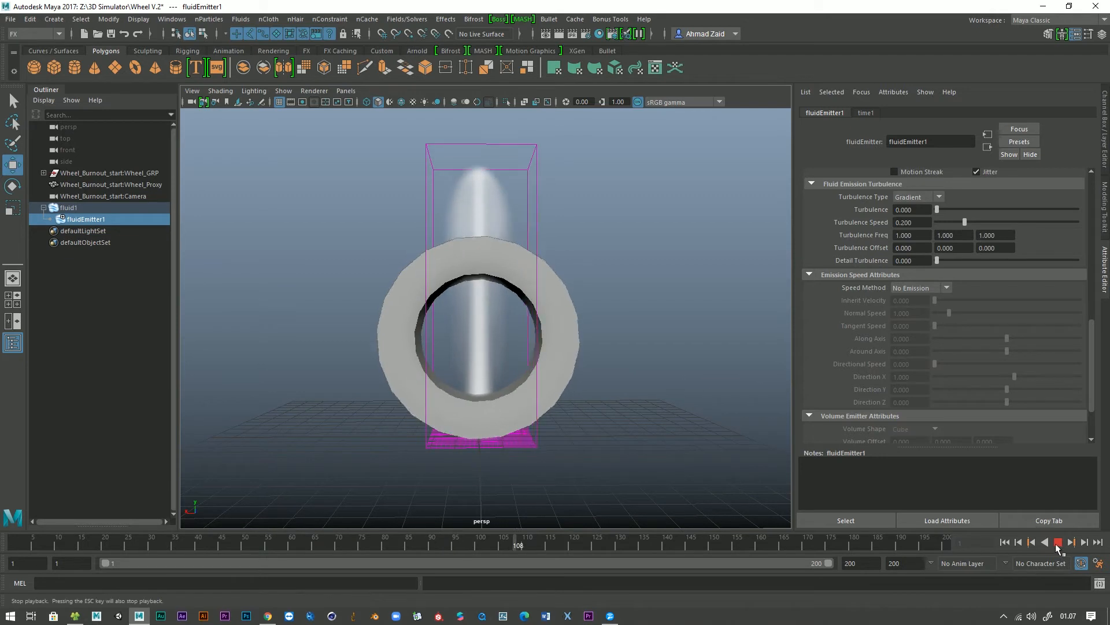
left_click(1058, 543)
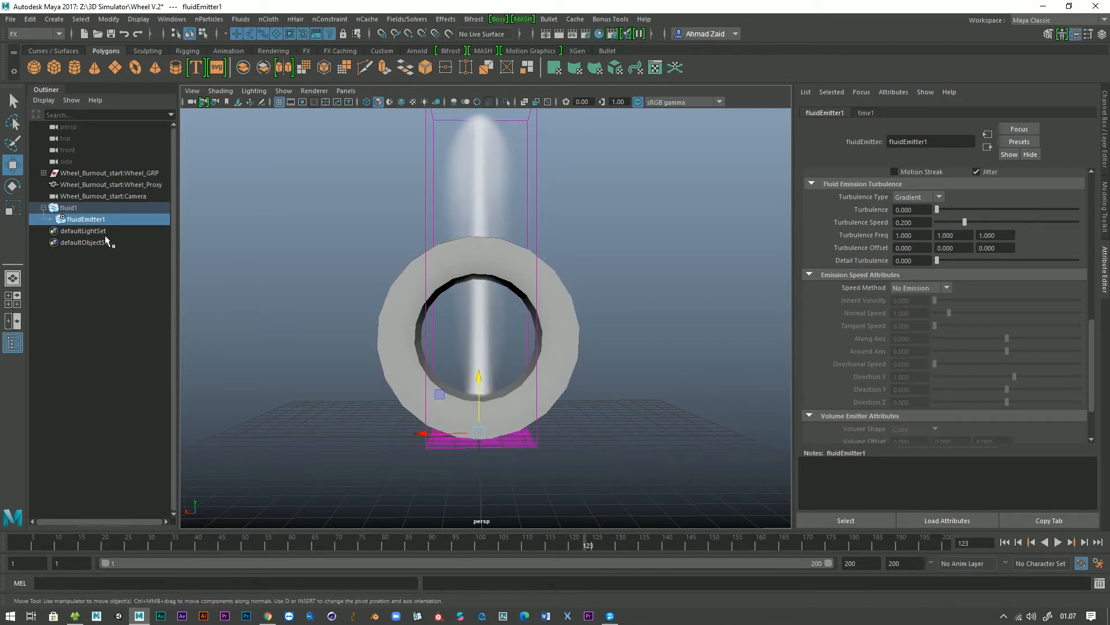
- Set fluidEmitter1's Rate (Percent) to 450 in its basic emitter attributes
left_click(78, 210)
left_click(81, 219)
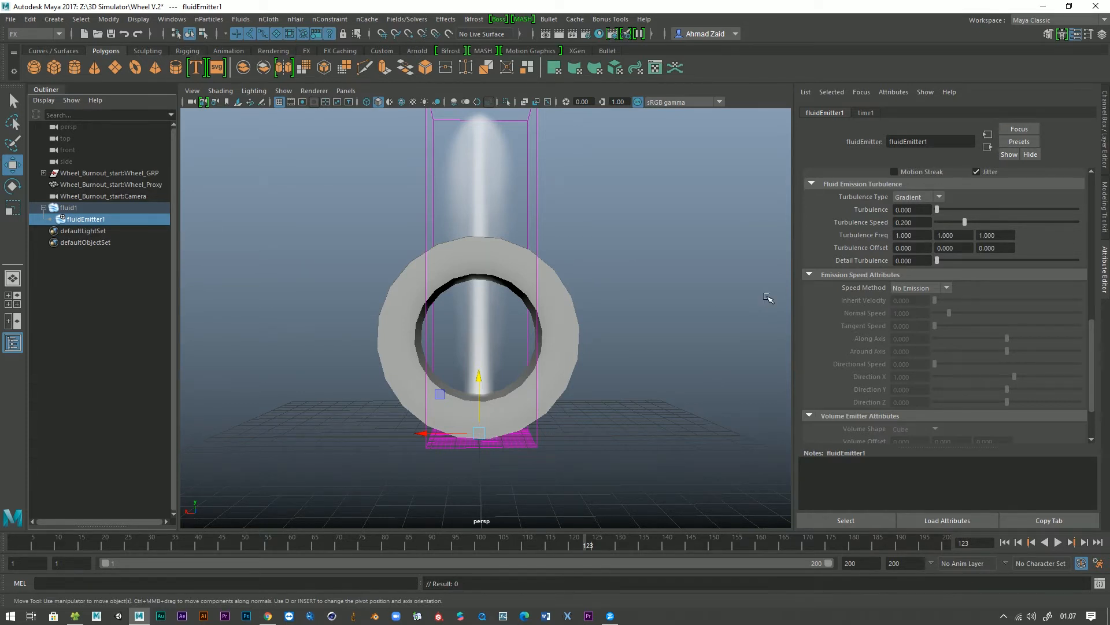
scroll(819, 269, "up", 10)
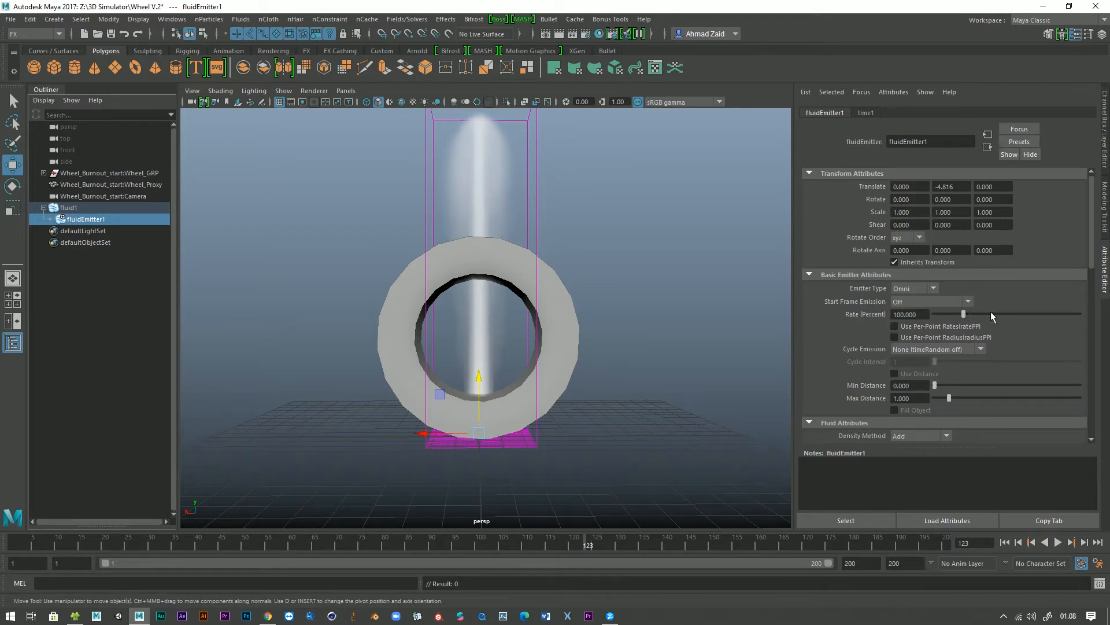
left_click_drag(731, 348, 659, 356, "alt")
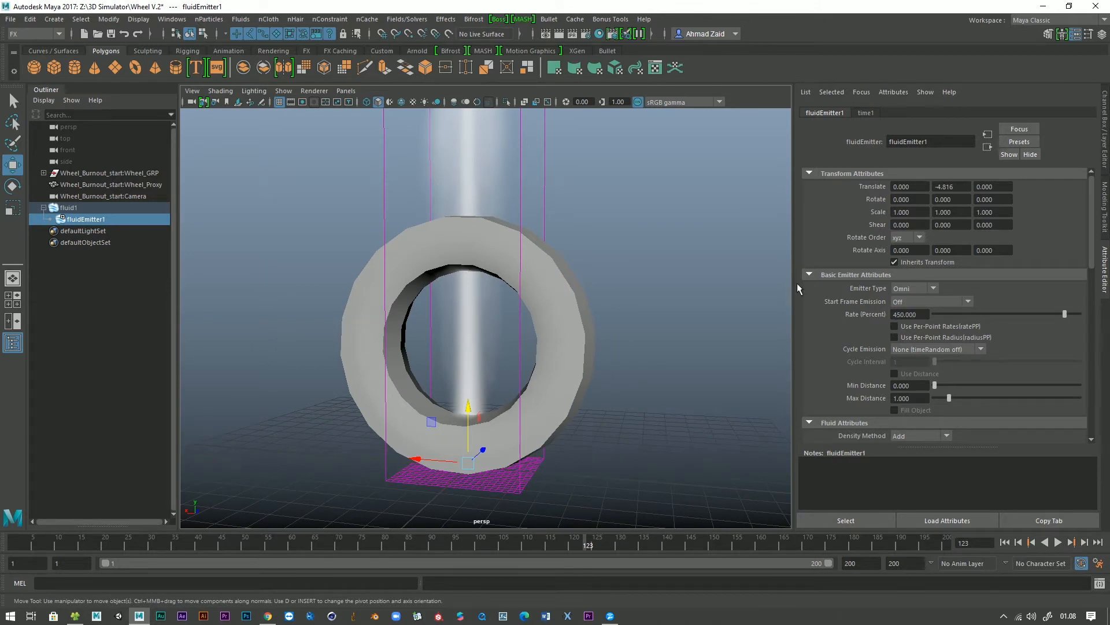
- Play the simulation from frame 1 and examine the denser smoke around the tyre from several angles
left_click(1004, 541)
left_click(1057, 542)
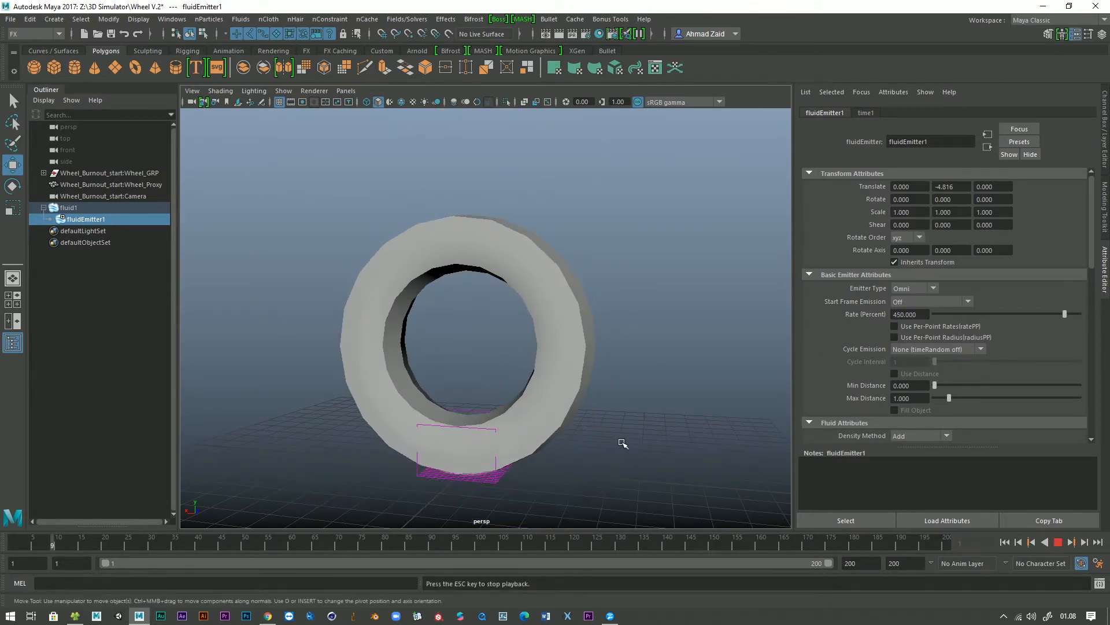
scroll(622, 443, "down", 3)
left_click_drag(586, 441, 610, 427, "alt")
scroll(512, 280, "down", 4)
left_click_drag(509, 289, 529, 354, "alt")
scroll(539, 422, "up", 4)
left_click_drag(539, 422, 529, 420, "alt")
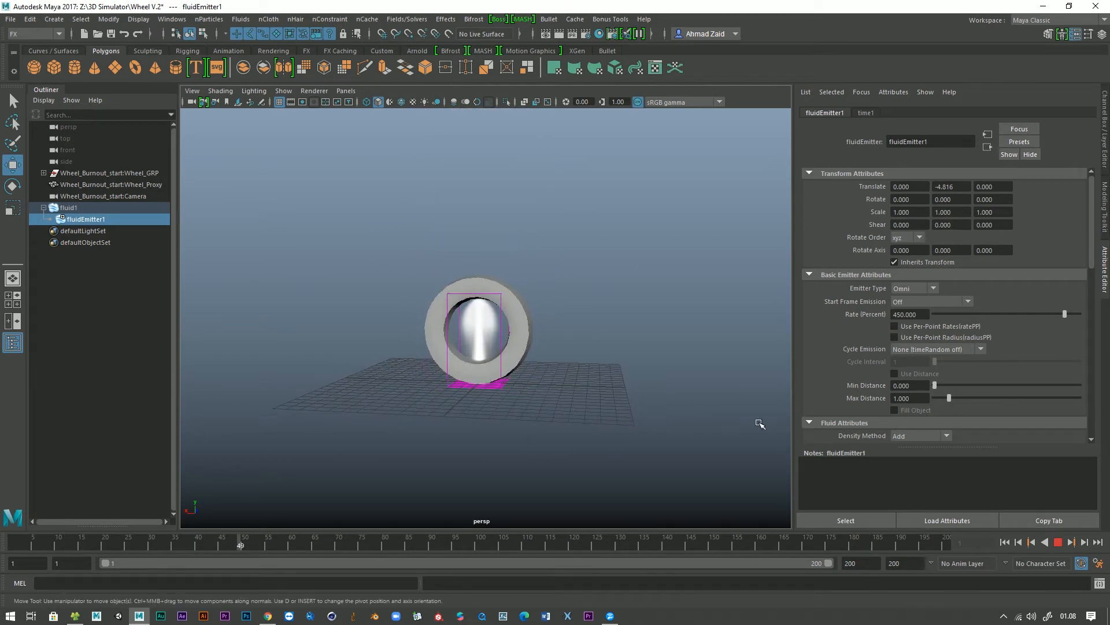
- Try emitter Rate (Percent) values of 0 and 500 during playback, and return the rate to 450
left_click_drag(1004, 314, 925, 306)
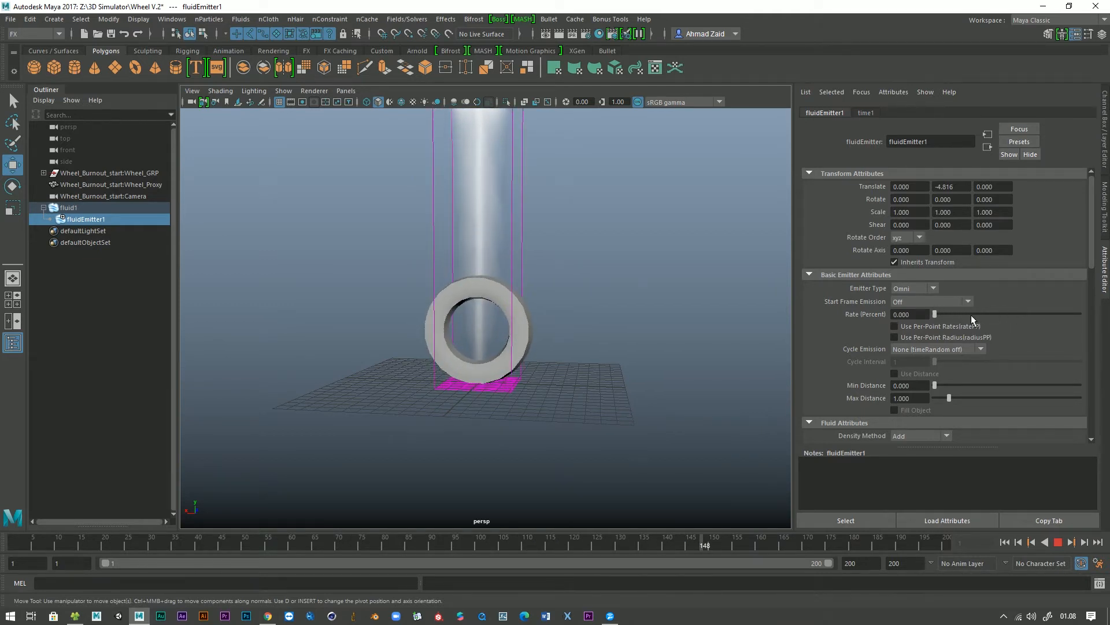
left_click_drag(933, 315, 1081, 318)
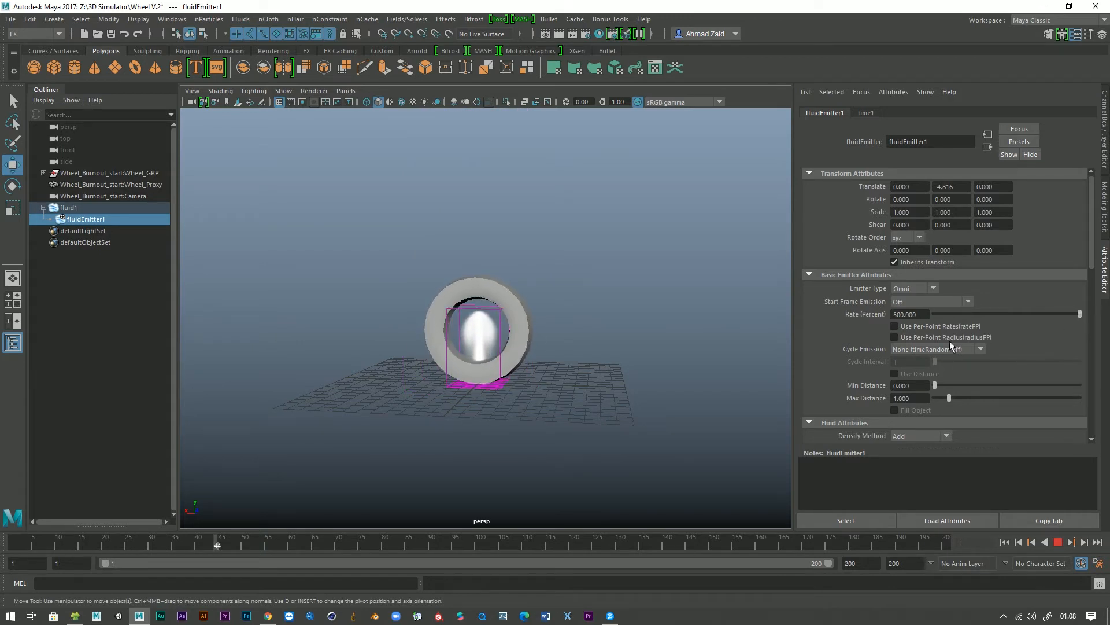
left_click(921, 315)
type("0")
key("Return")
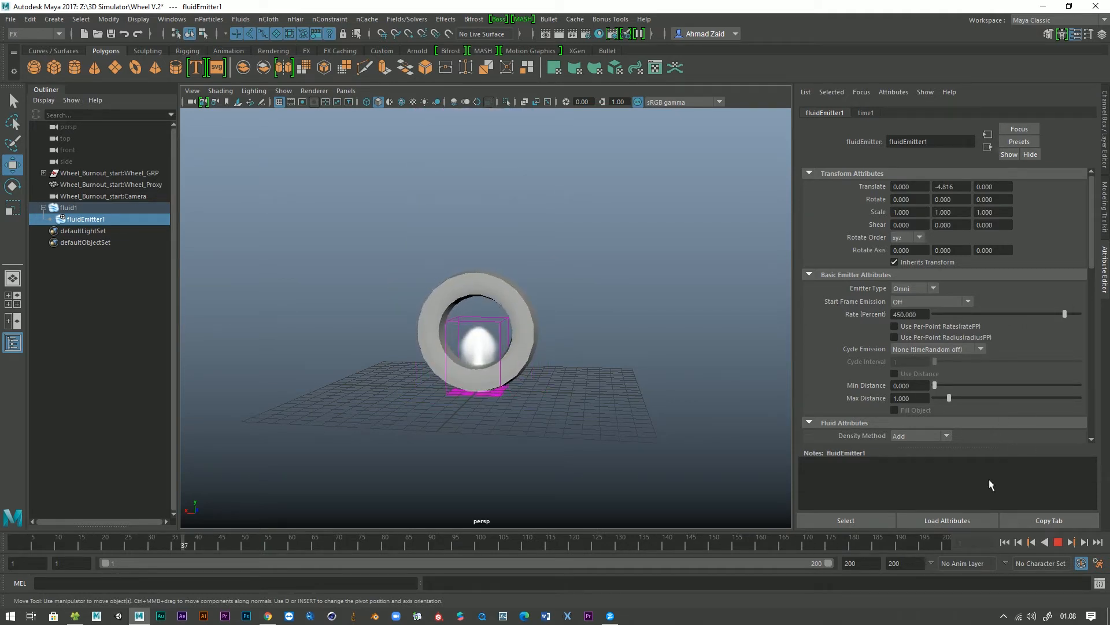
- Stop the simulation playback and save the scene
key("Escape")
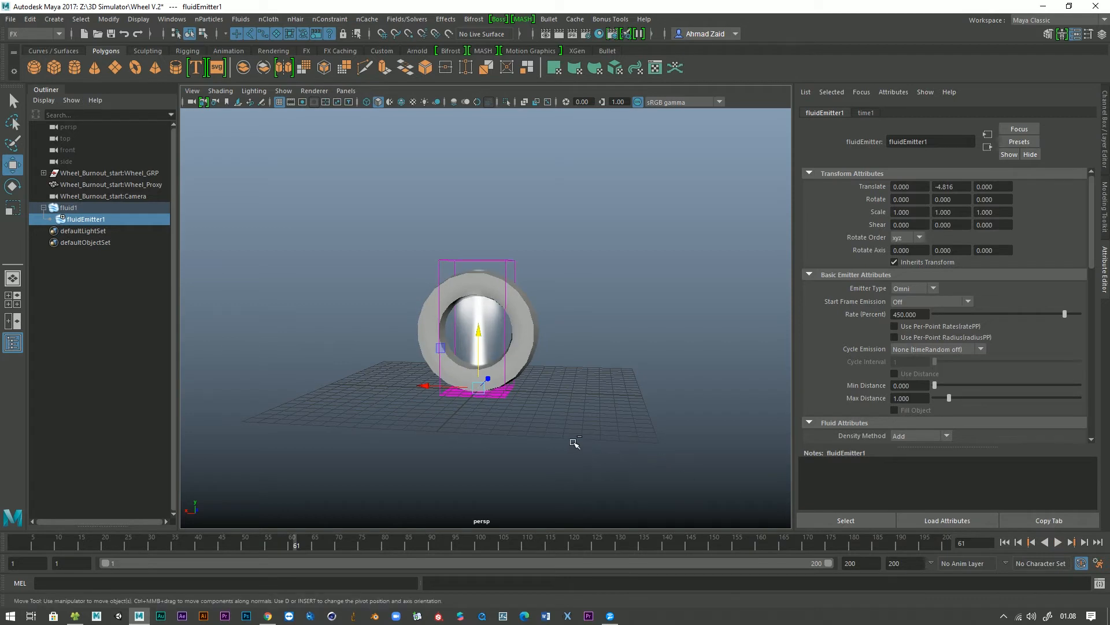
key("ctrl+s")
scroll(567, 431, "up", 2)
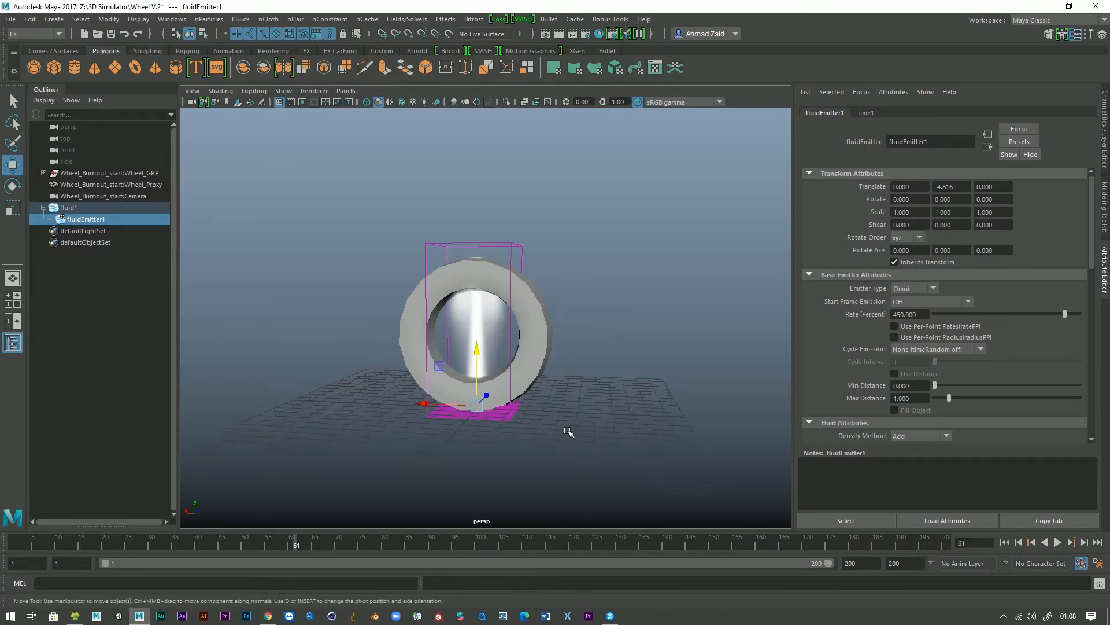
- Make the proxy wheel a motion field that acts on the fluid1 container
middle_click_drag(582, 389, 596, 427, "alt")
right_click_drag(597, 426, 604, 454, "alt")
left_click_drag(604, 457, 588, 451, "alt")
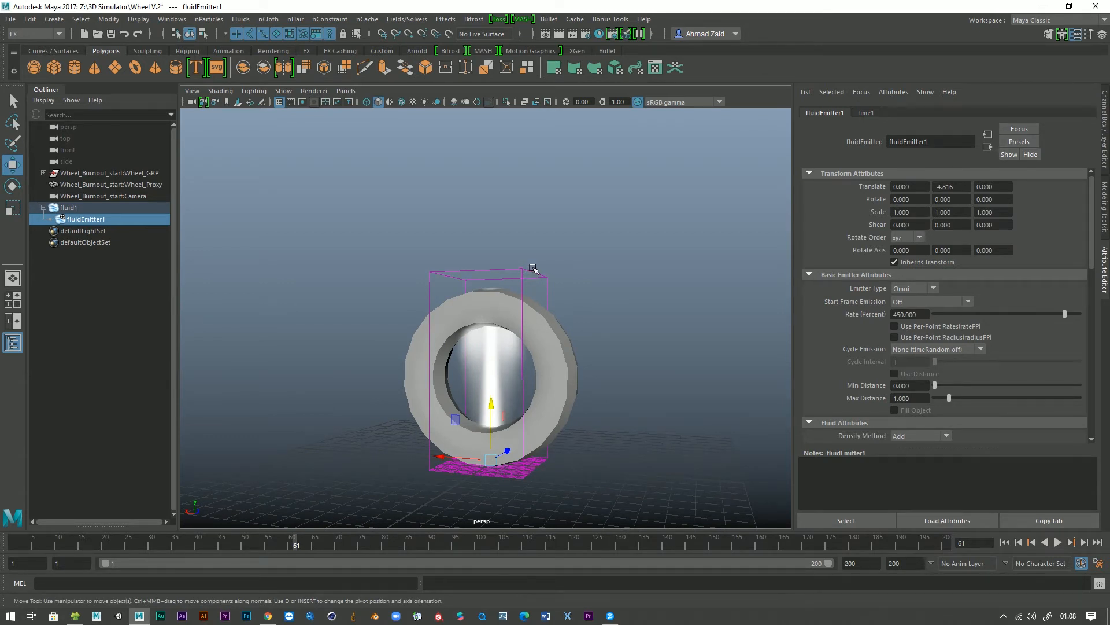
left_click(547, 288)
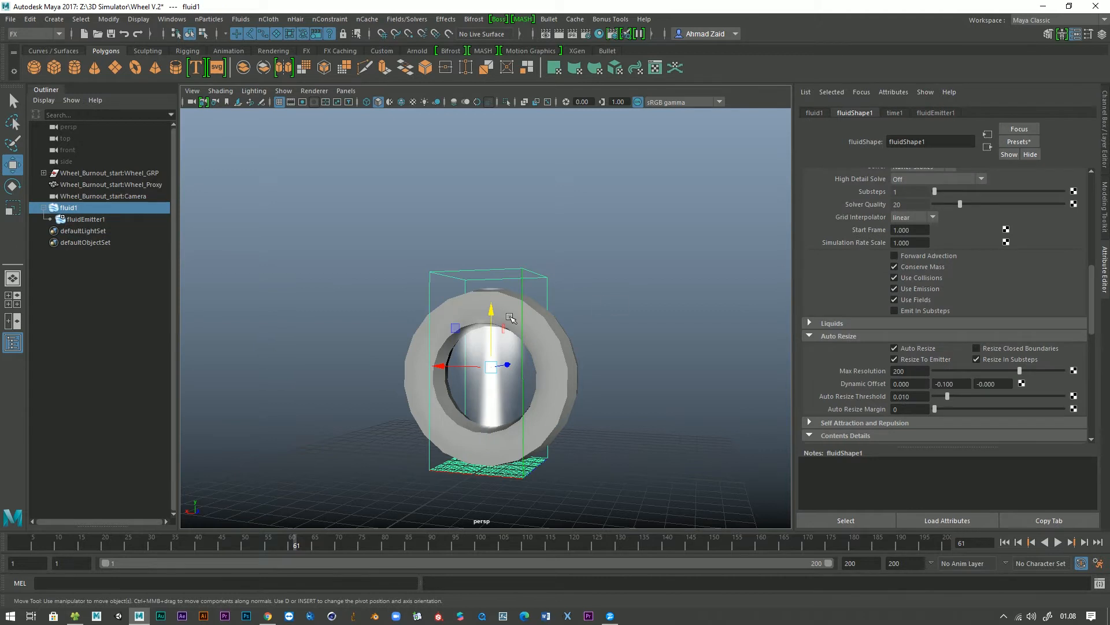
mouse_move(460, 333)
left_mouse_down("alt")
mouse_move(526, 344)
mouse_move(464, 336)
left_mouse_up("alt")
middle_click_drag(464, 336, 483, 339, "alt")
right_click_drag(482, 339, 488, 360, "alt")
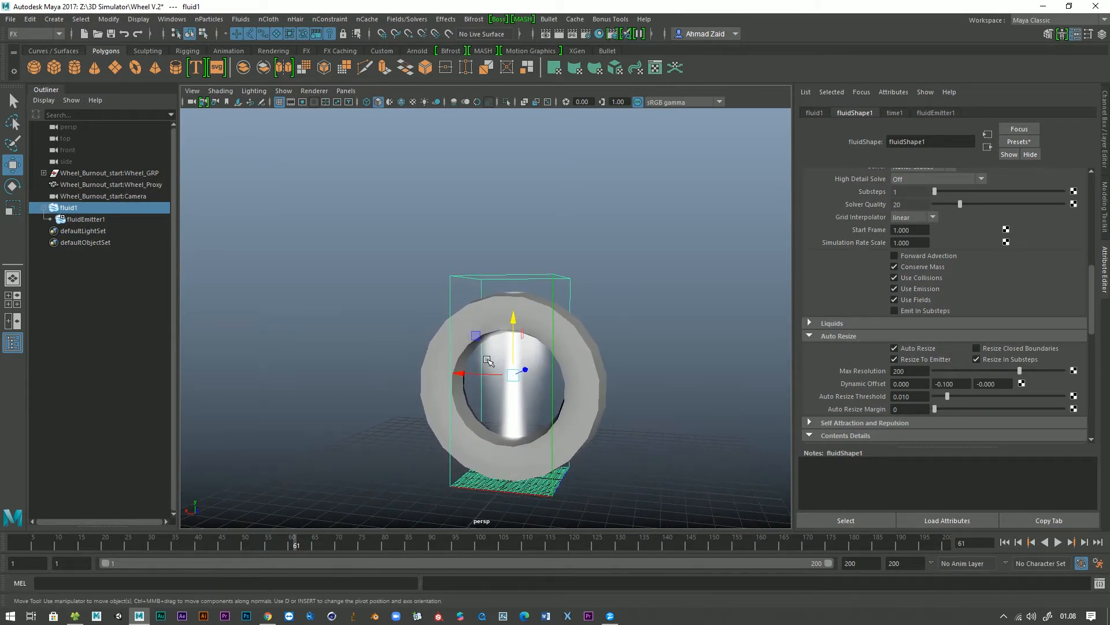
left_click(428, 405, "shift")
left_click_drag(428, 405, 444, 384, "alt")
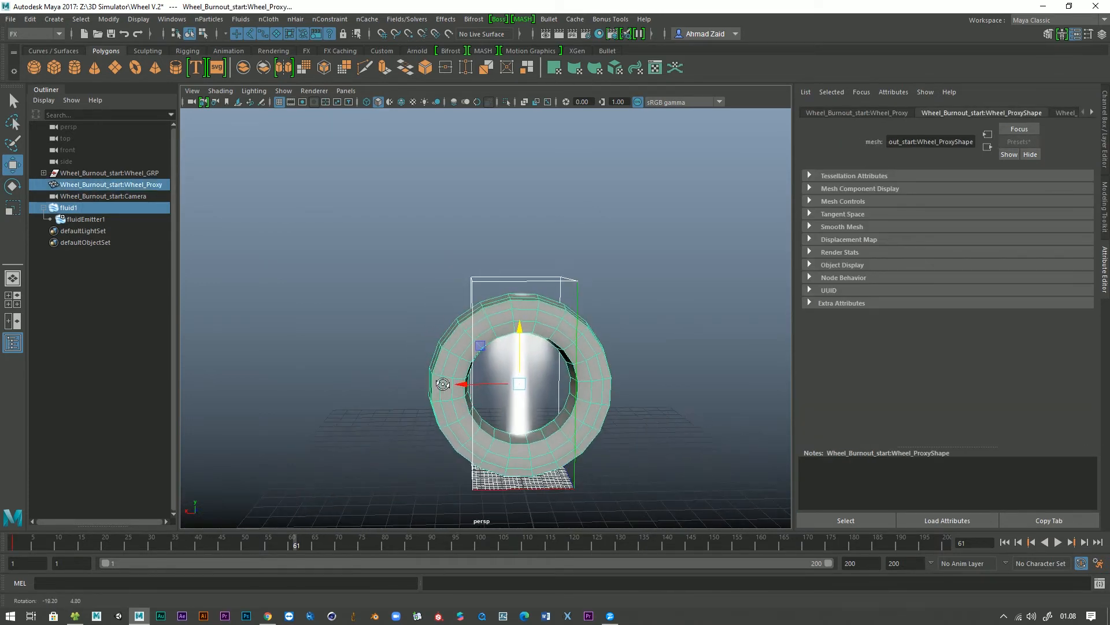
left_click(240, 19)
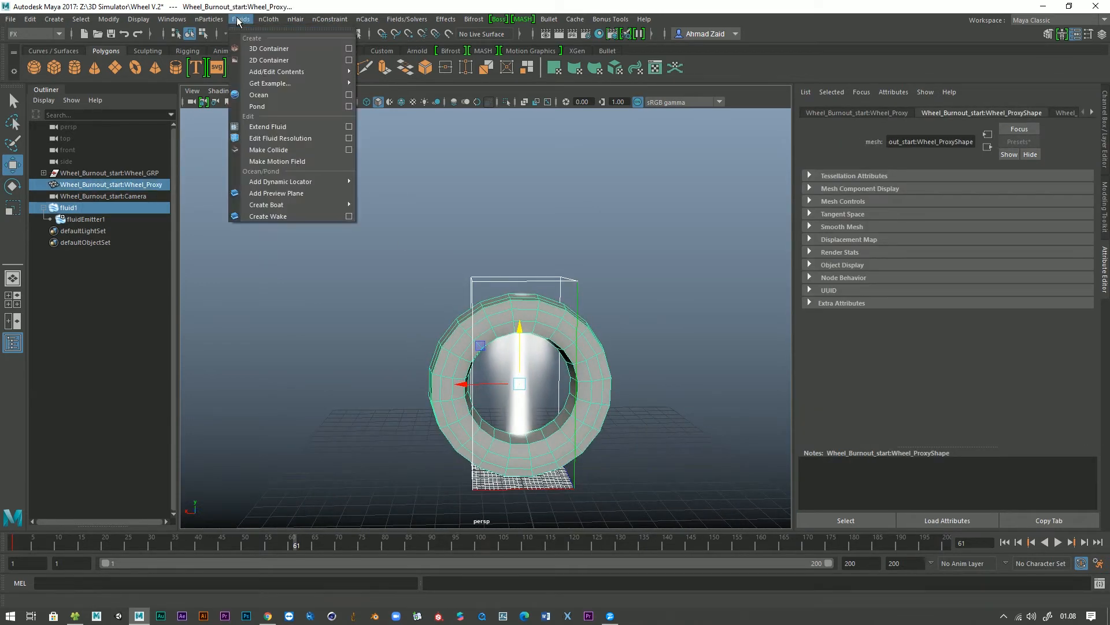
left_click(282, 161)
- Play the simulation from frame 1 to examine how the motion field drives the smoke, and stop playback
left_click(1004, 541)
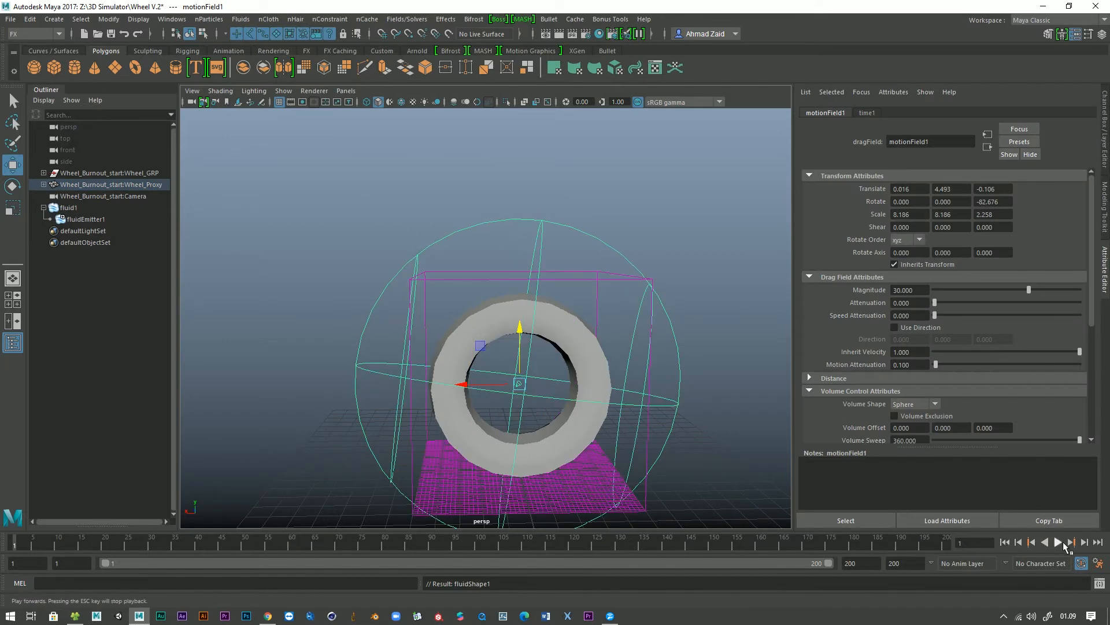
left_click(1063, 543)
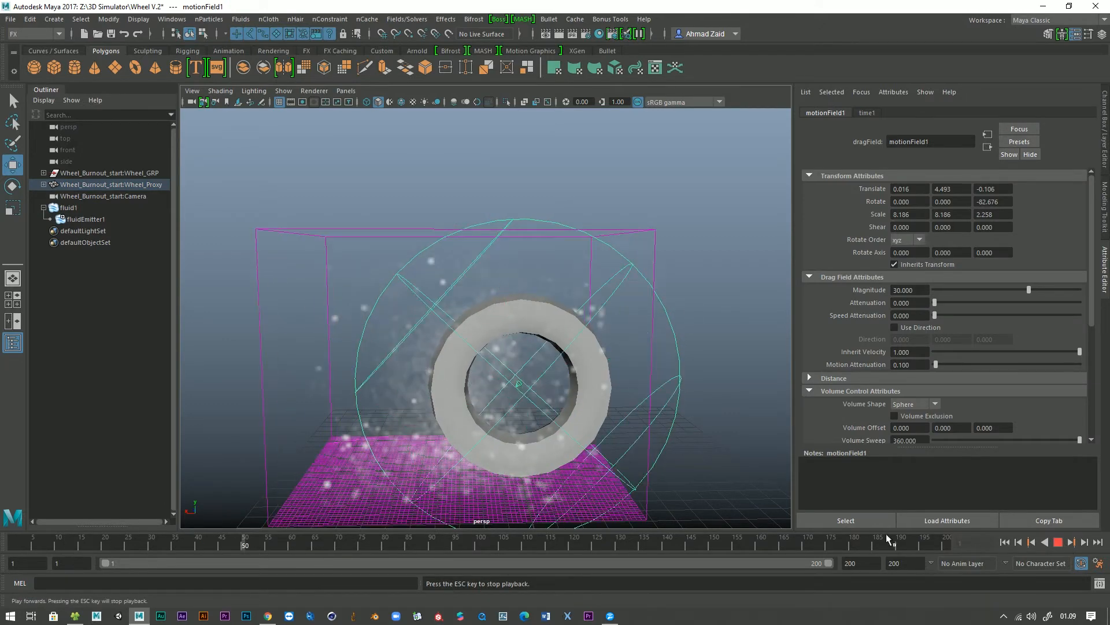
scroll(573, 451, "down", 4)
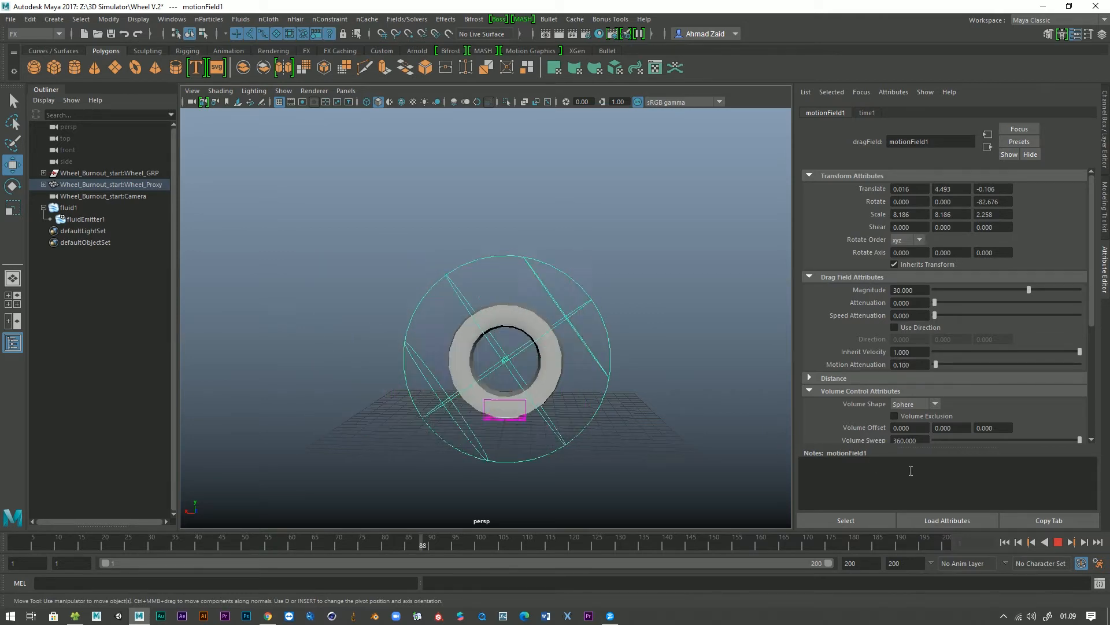
left_click(1059, 542)
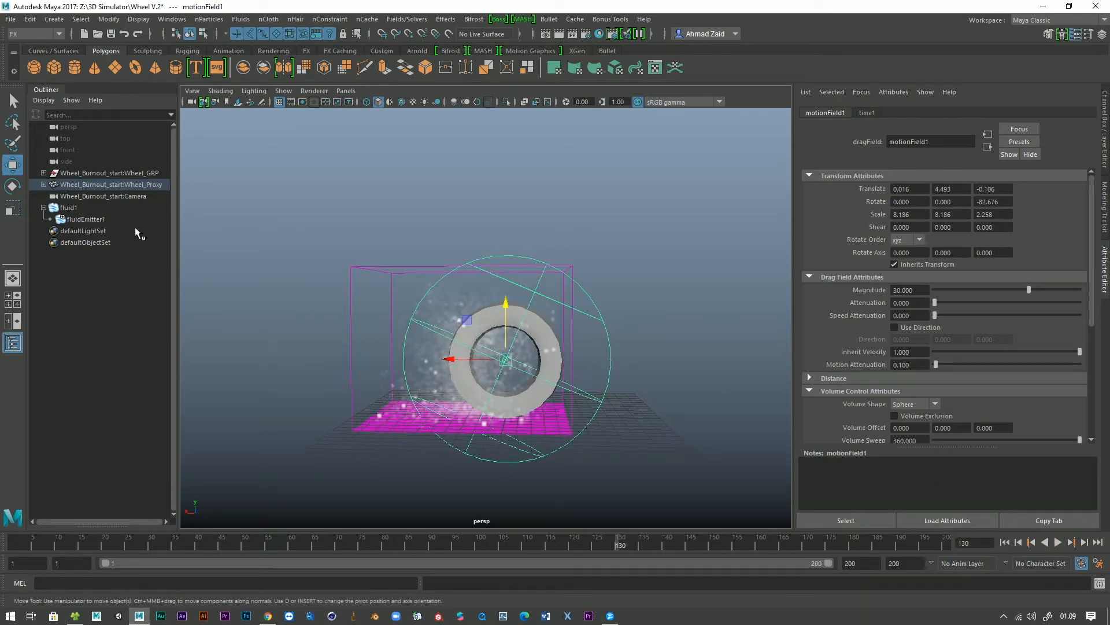
- Select fluid1 and choose Navier-Stokes as its dynamic simulation solver
left_click(96, 208)
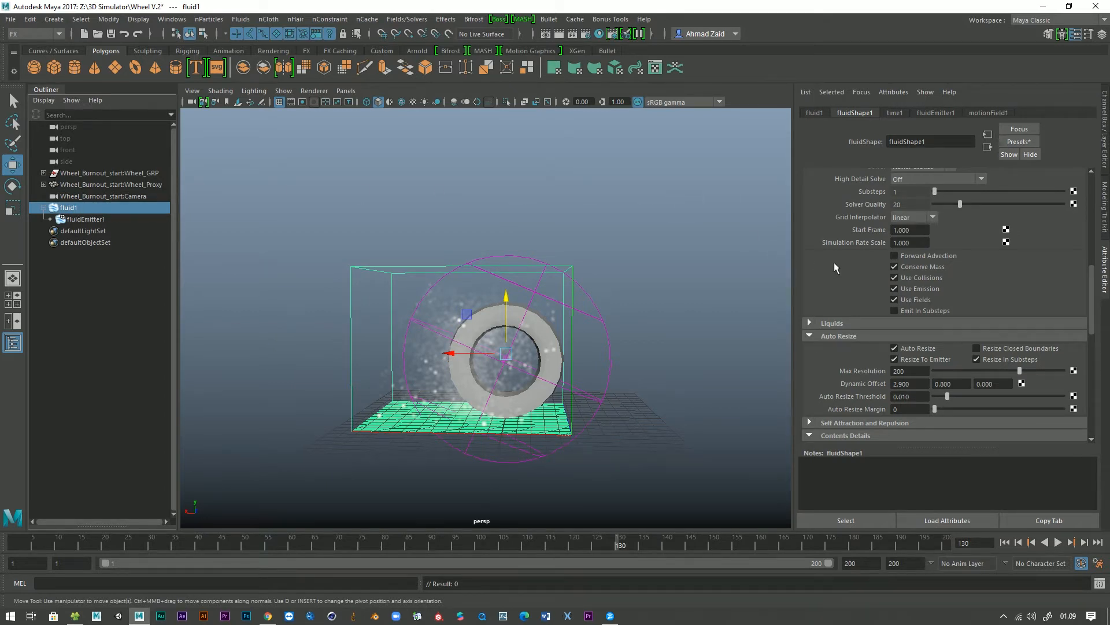
scroll(820, 262, "up", 5)
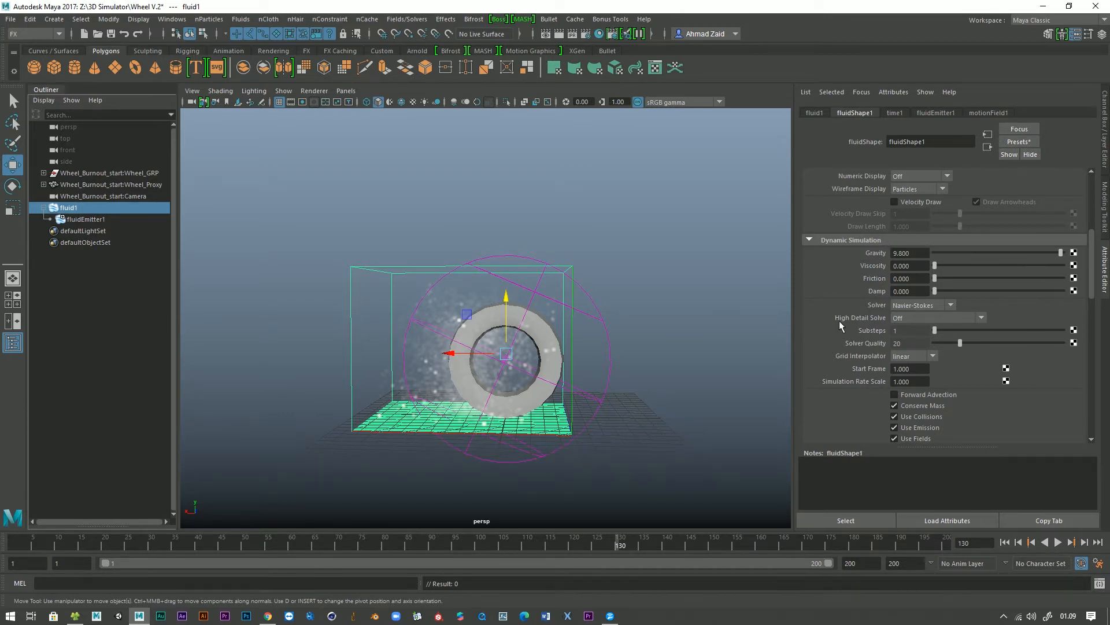
left_click(919, 306)
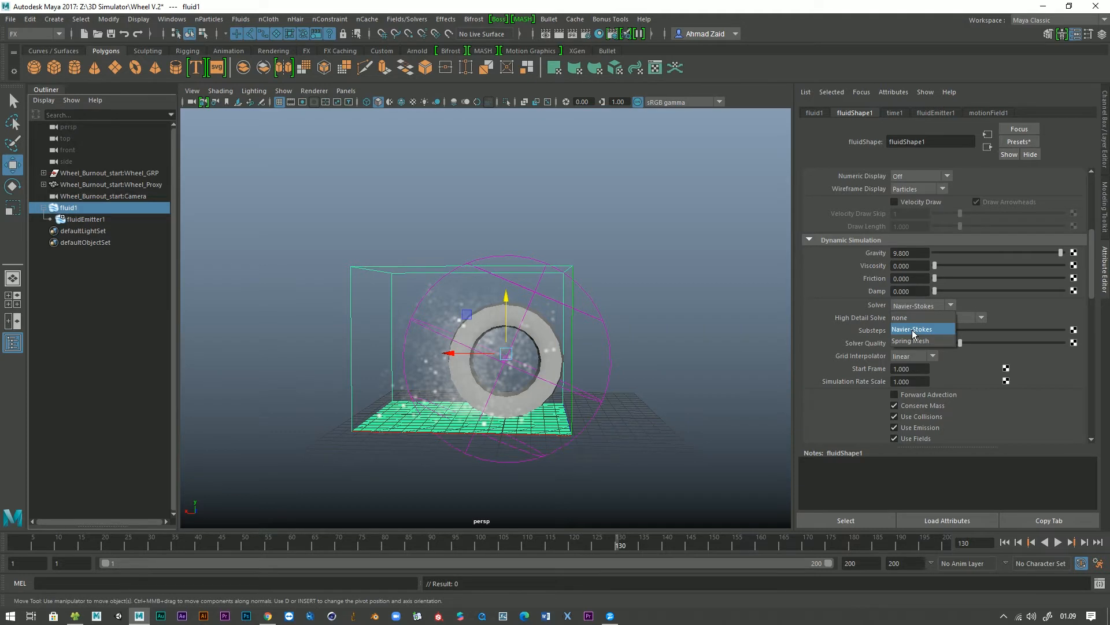
left_click(915, 333)
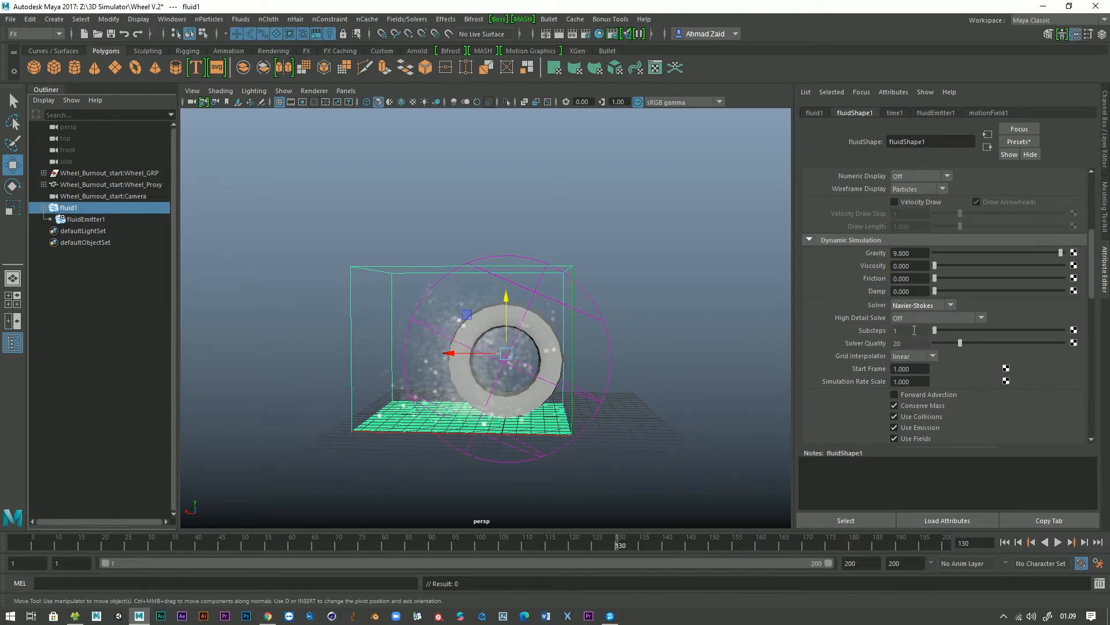
- Set the Dissipation in fluidShape1's density settings to 1.5
scroll(946, 393, "down", 3)
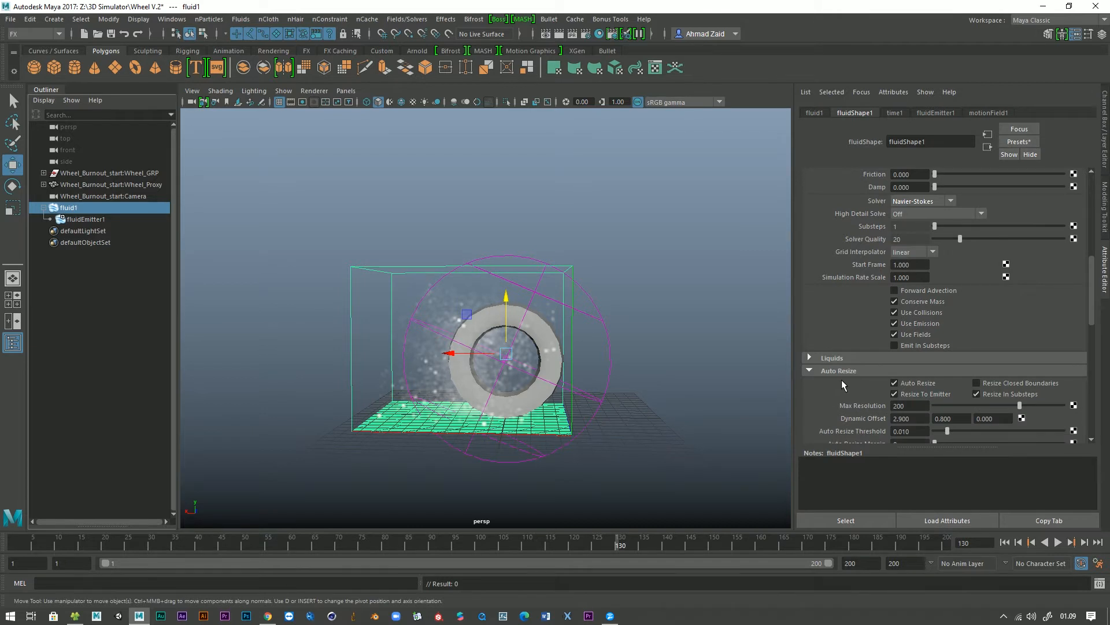
scroll(838, 383, "down", 3)
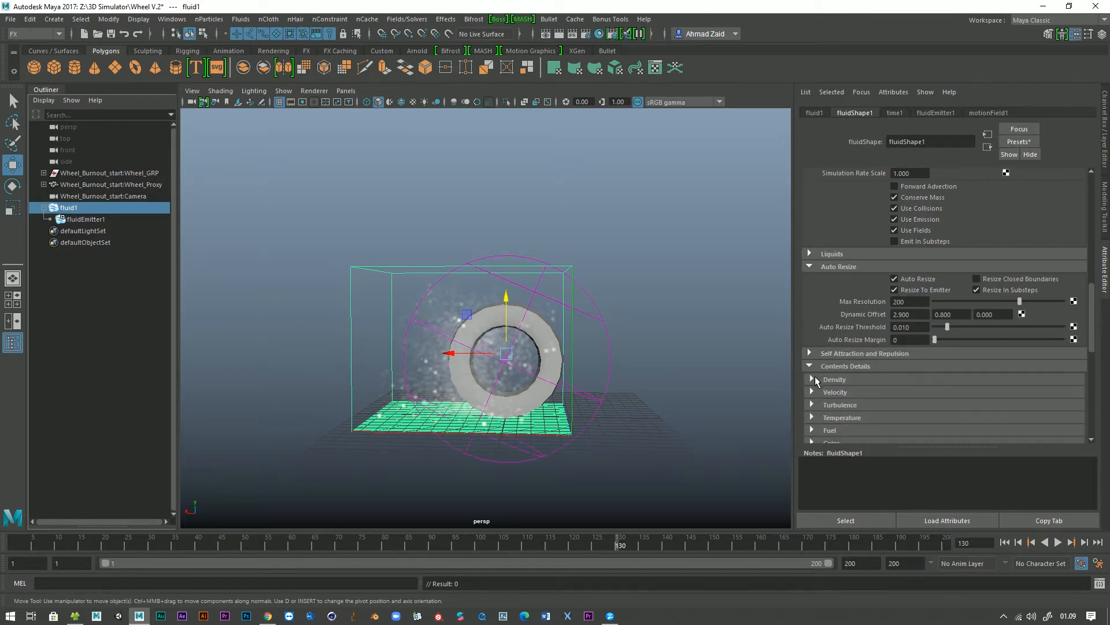
left_click(812, 379)
scroll(823, 376, "down", 1)
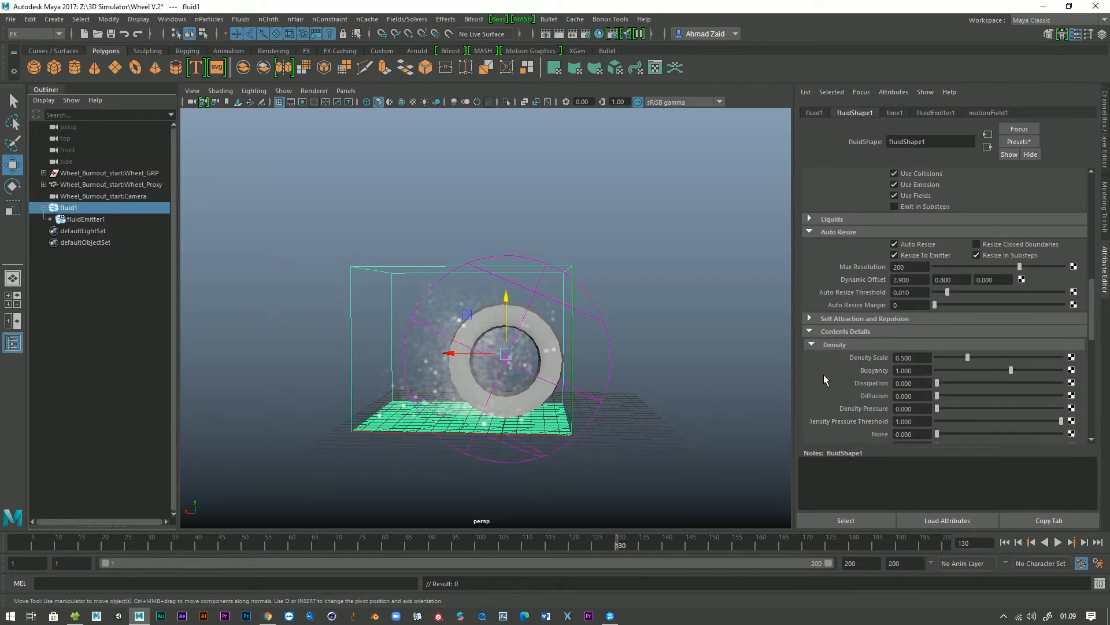
scroll(868, 385, "down", 1)
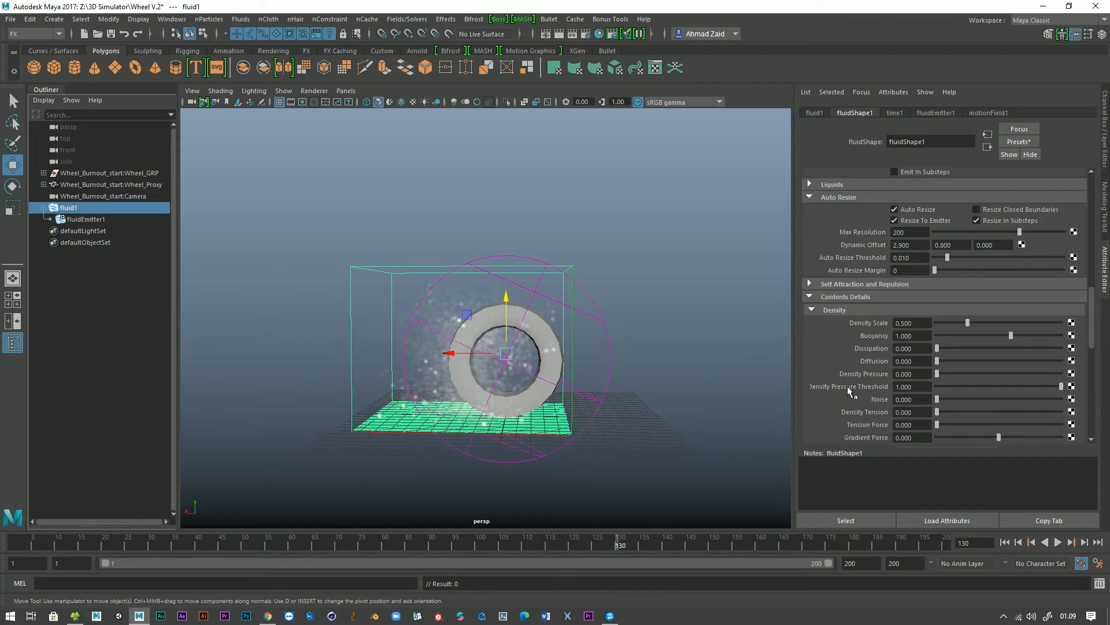
left_click(919, 347)
type("1")
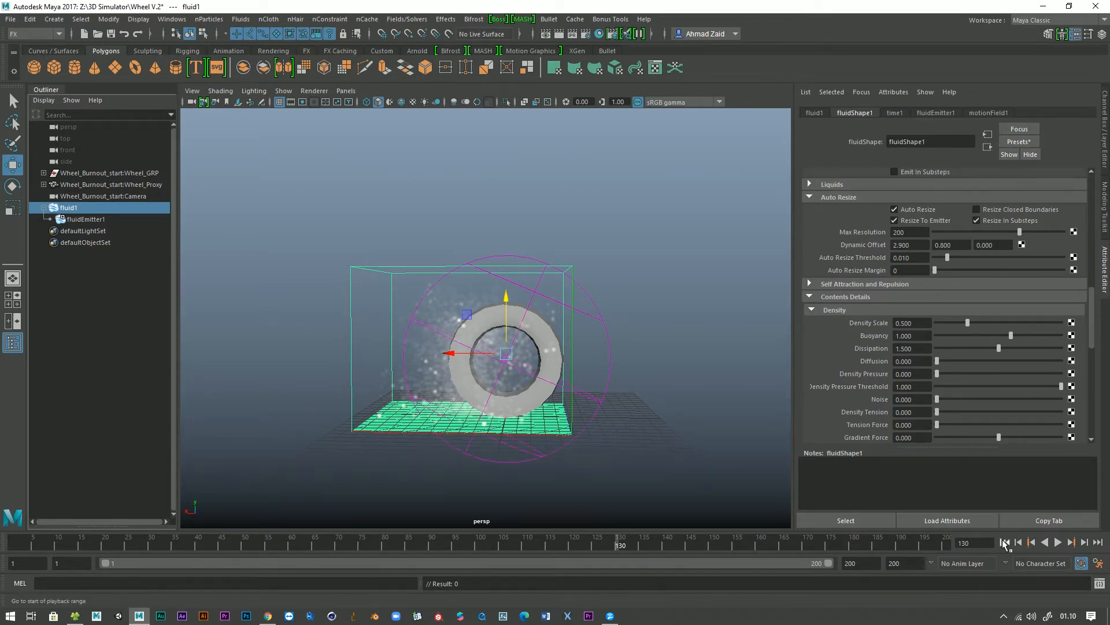
- Play the simulation from frame 1 and examine the dissipating smoke around the wheel from another angle
left_click(1005, 542)
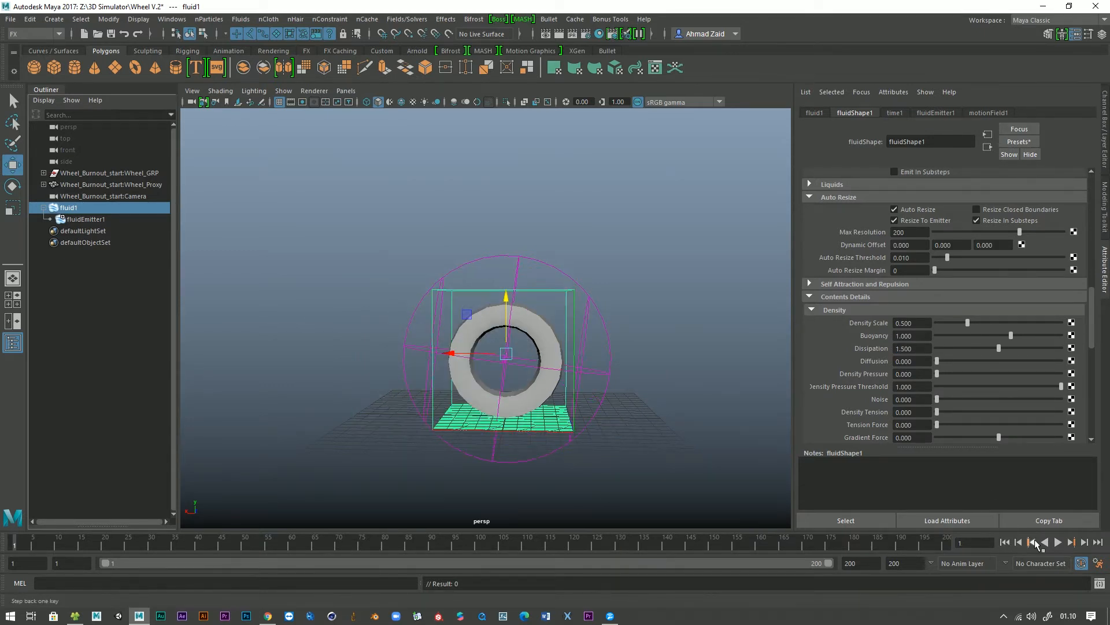
left_click(1058, 542)
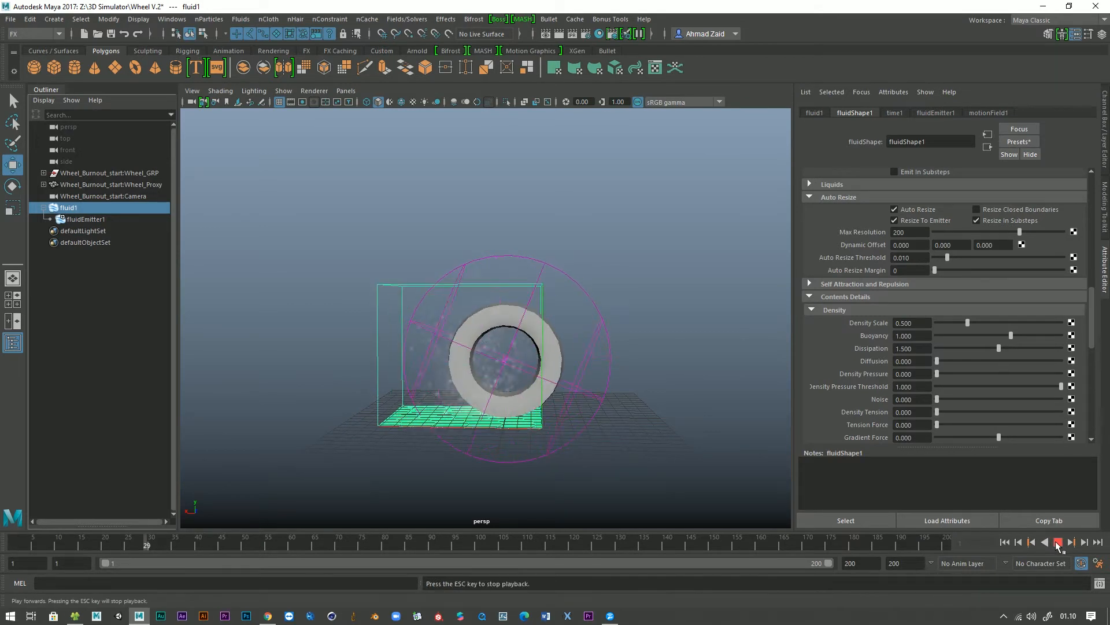
left_click_drag(439, 432, 434, 397, "alt")
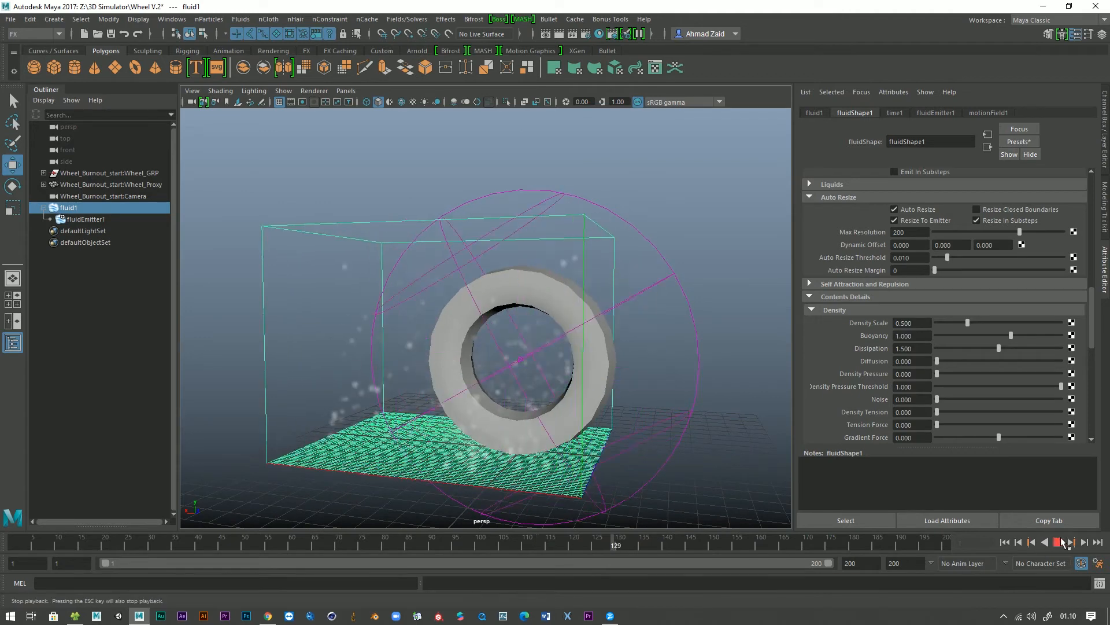
- Set the timeline's playback speed to Play Every Frame, Max Real-time
right_click_drag(793, 542, 794, 533)
mouse_move(829, 469)
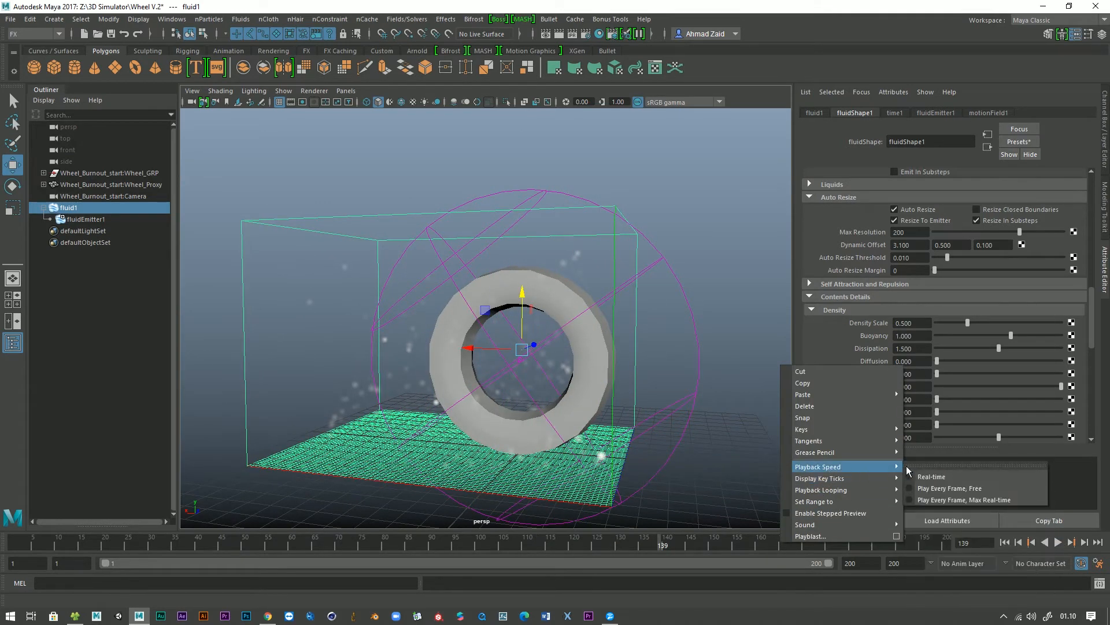
left_click(942, 501)
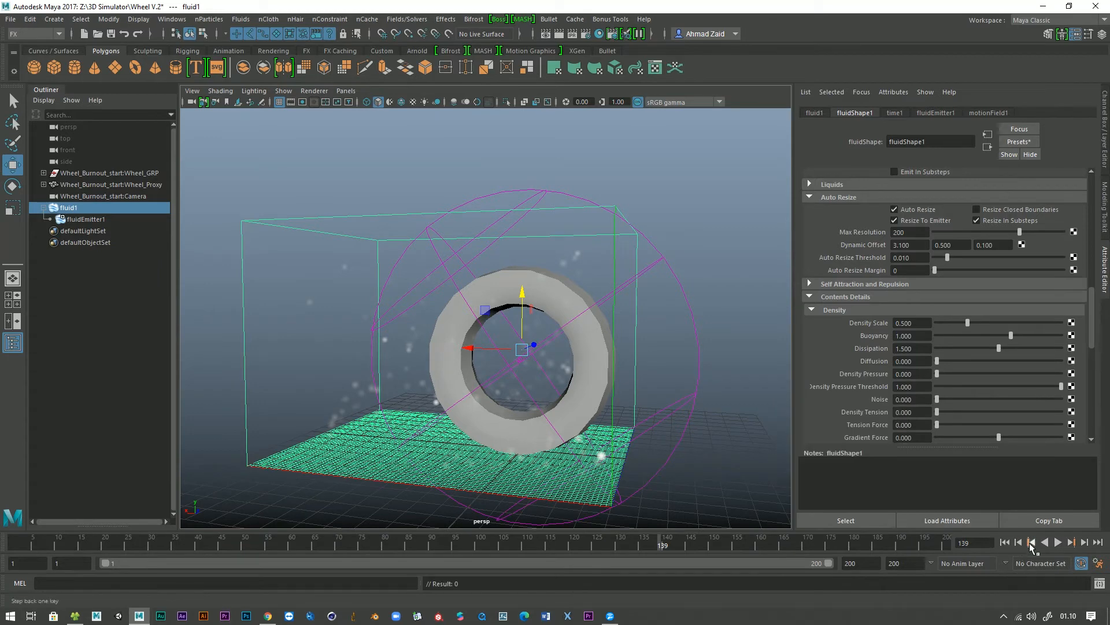
- Replay the simulation from frame 1 at the new playback speed, and stop it
left_click(1006, 542)
left_click(1058, 542)
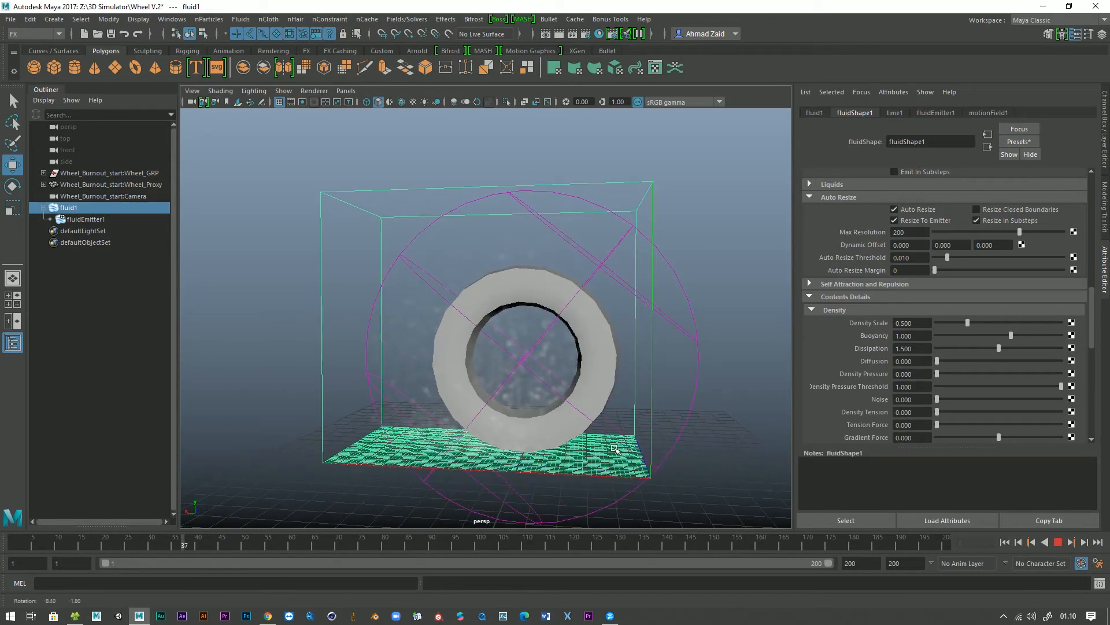
key("Escape")
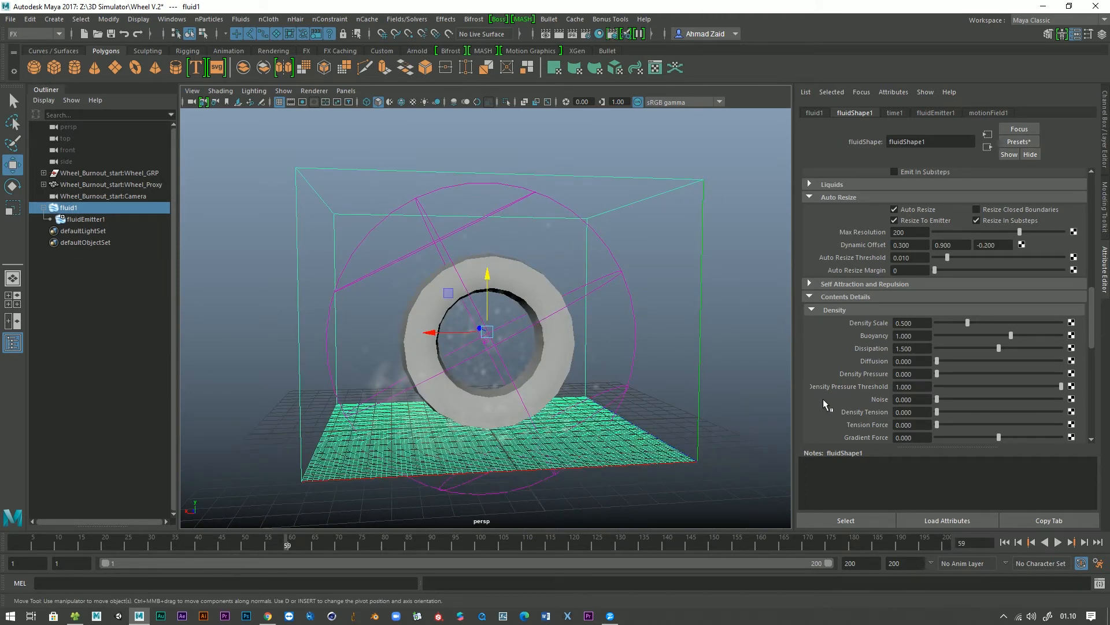
- Set the Noise in fluidShape1's density settings to 0.02
left_click(919, 399)
type("0.02")
key("Return")
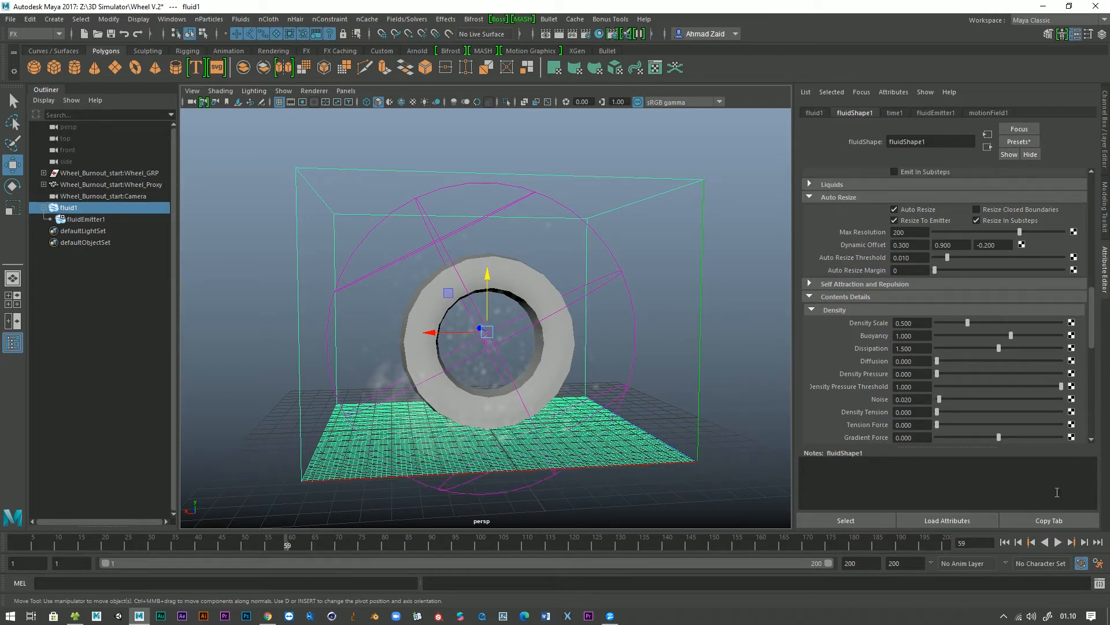
- Try a density Noise of about 0.737 while playing the simulation from frame 1, and stop playback
left_click(1005, 542)
left_click(1060, 542)
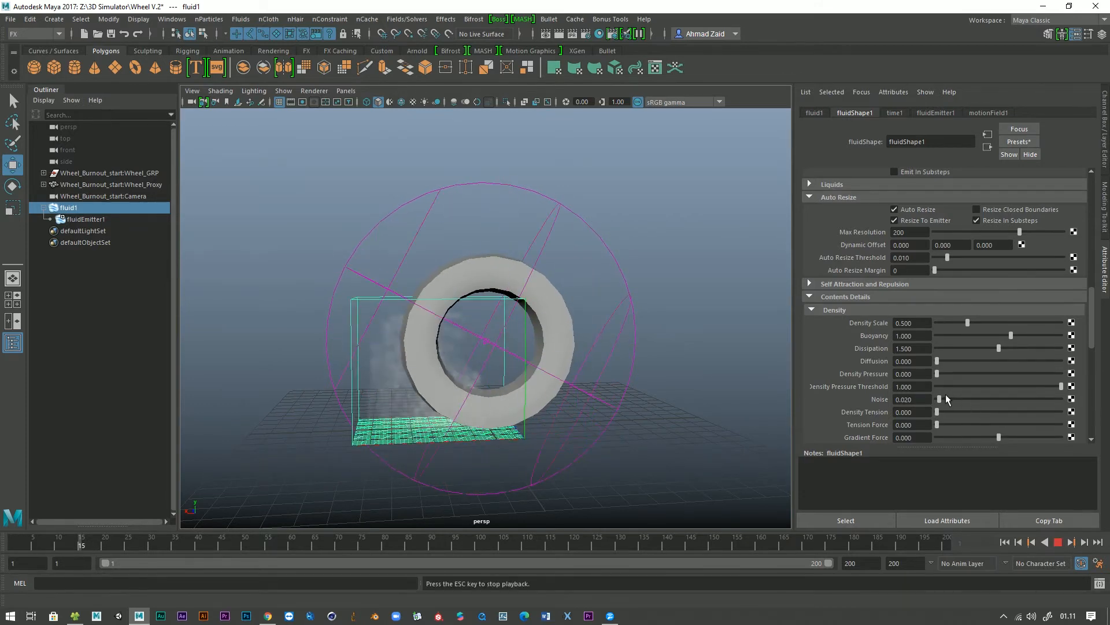
left_click_drag(939, 399, 1028, 399)
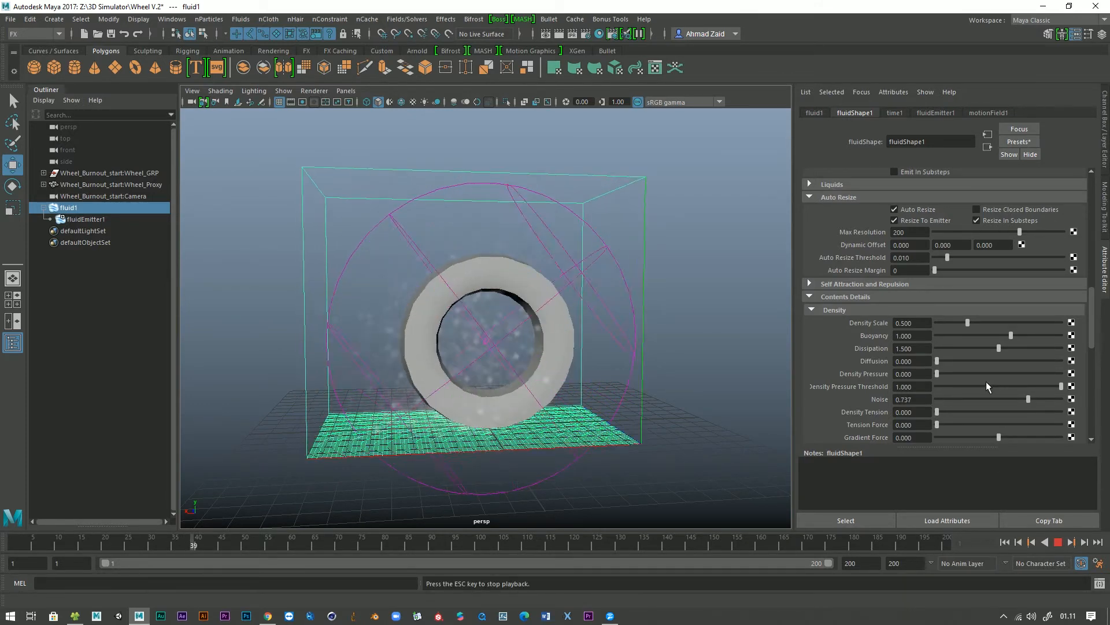
left_click(1058, 542)
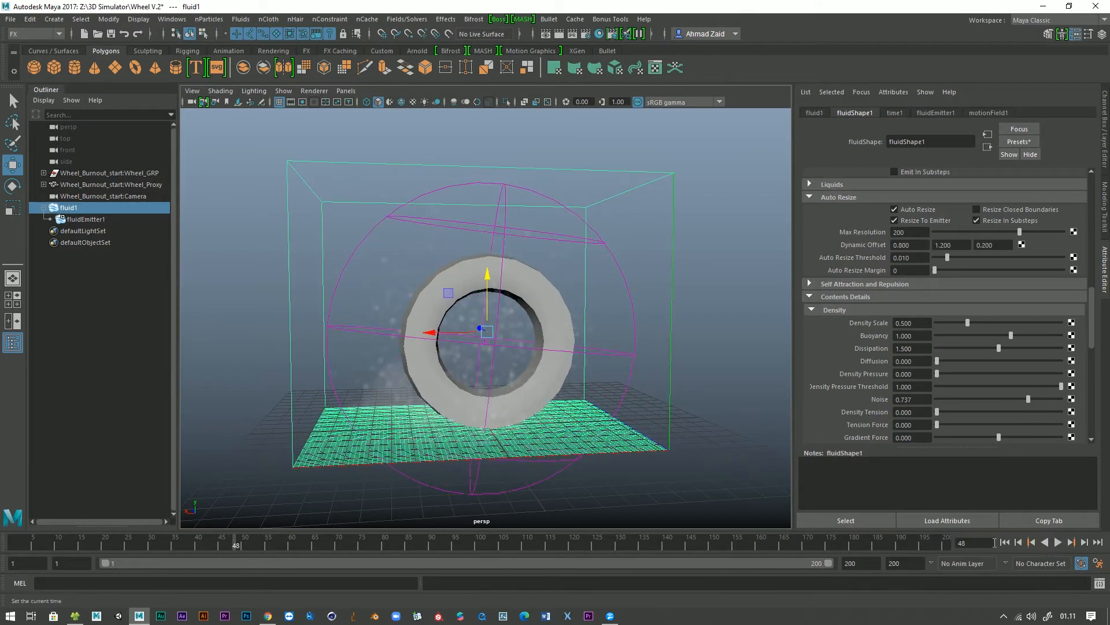
- Return to frame 1, restore the density Noise to 0.02, and set Density Scale to 1
left_click(1005, 543)
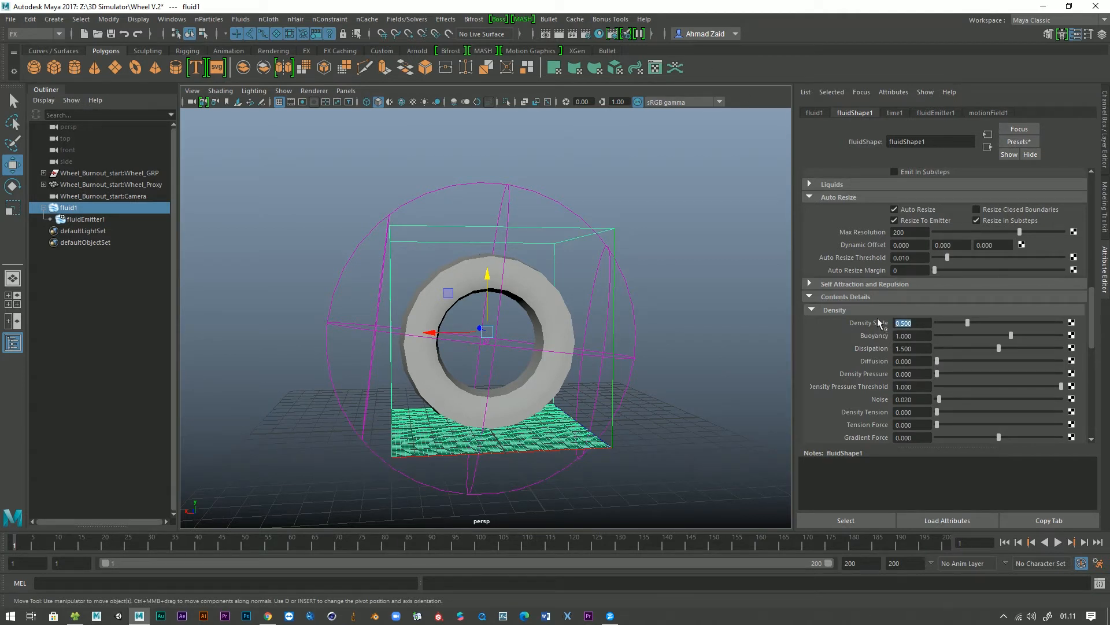
type("1")
key("Return")
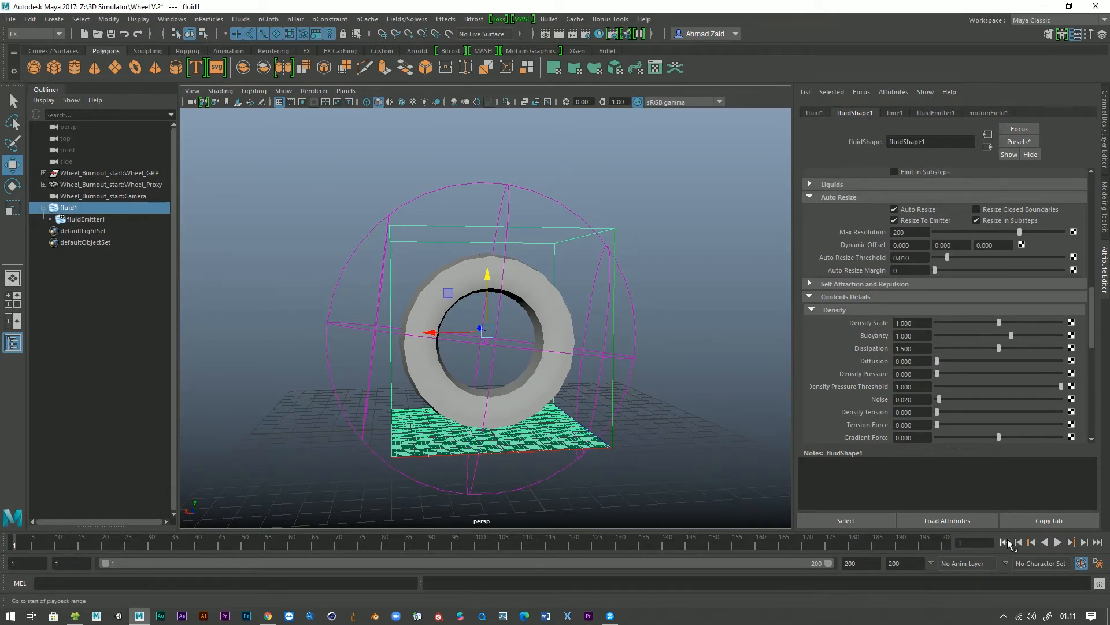
- Play the simulation to examine the smoke with the increased density scale, and rewind to frame 1
left_click(1060, 544)
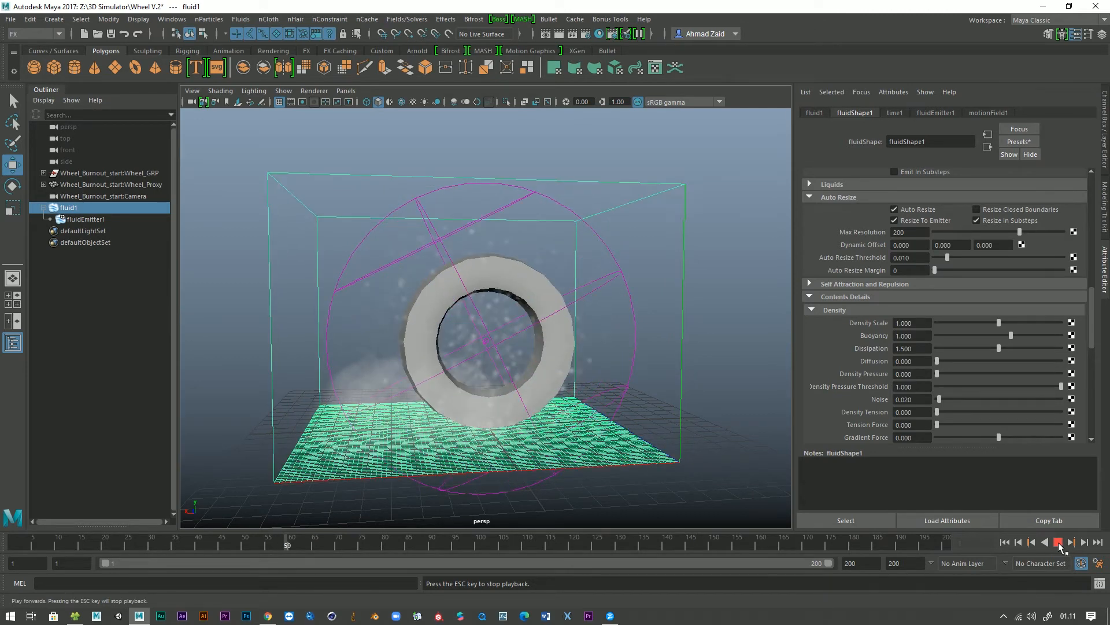
left_click(1058, 541)
left_click(1006, 542)
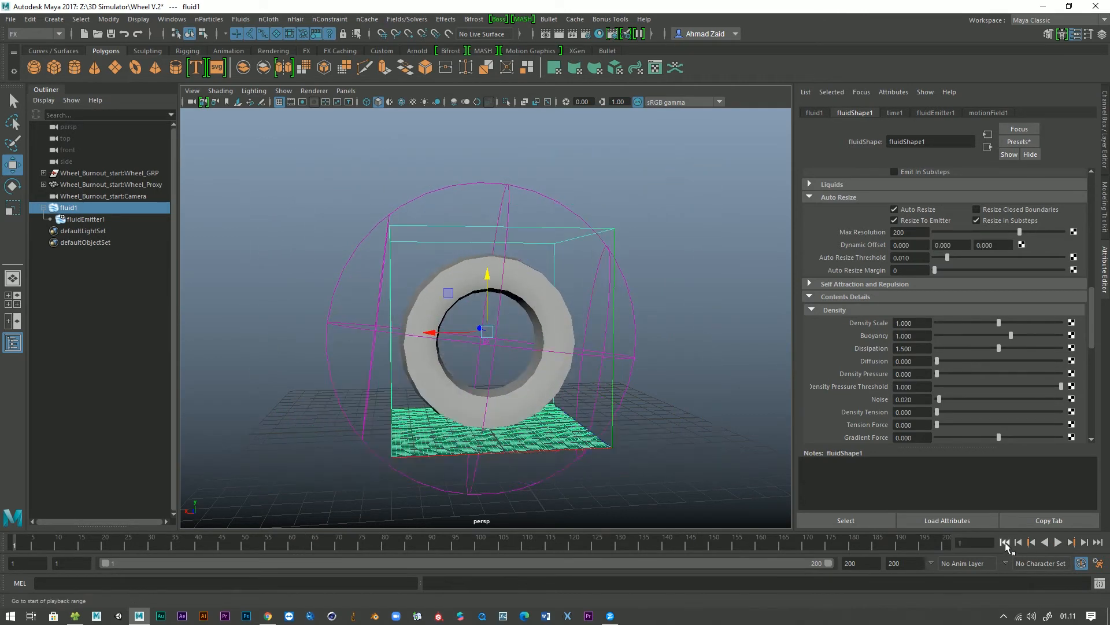
- Set fluidShape1's turbulence Strength to 0.1 and play the simulation to check the smoke
scroll(840, 397, "down", 3)
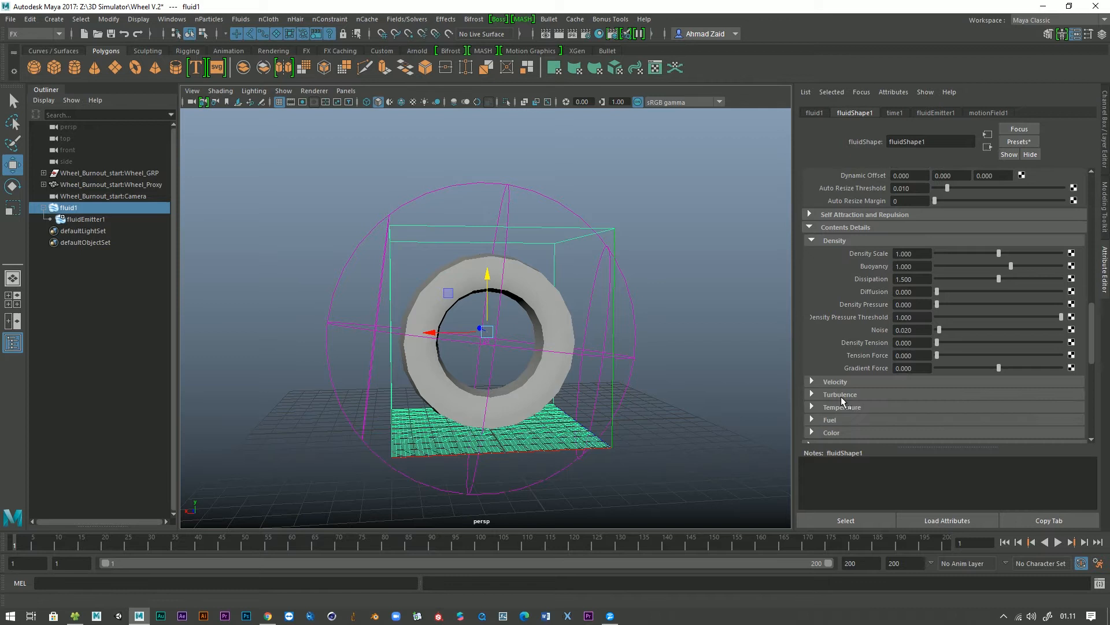
left_click(812, 394)
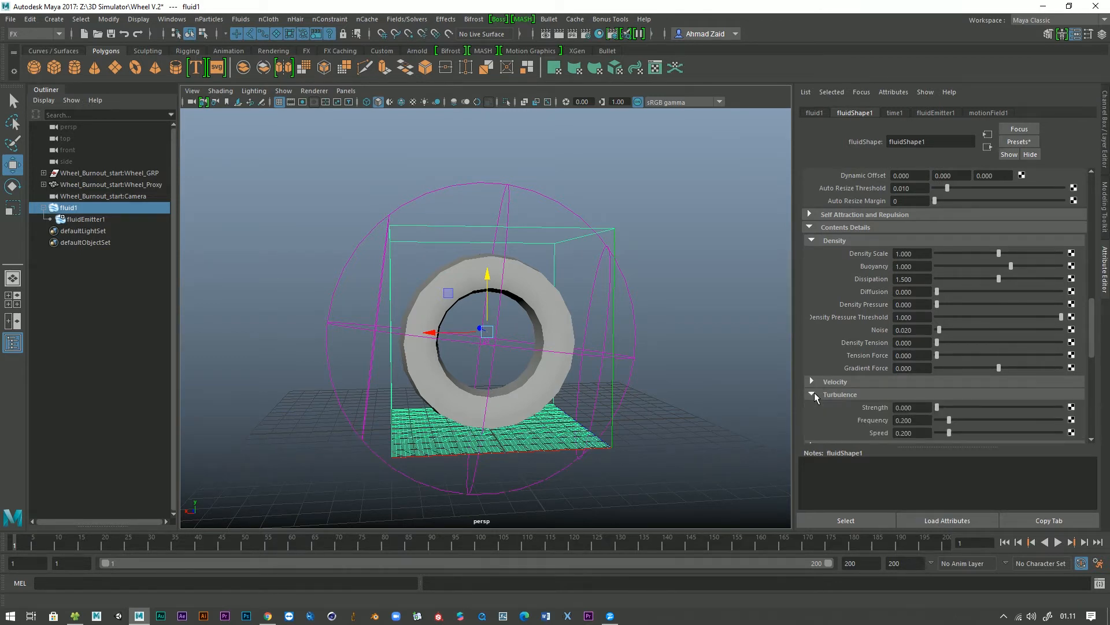
scroll(814, 392, "down", 2)
left_click(923, 373)
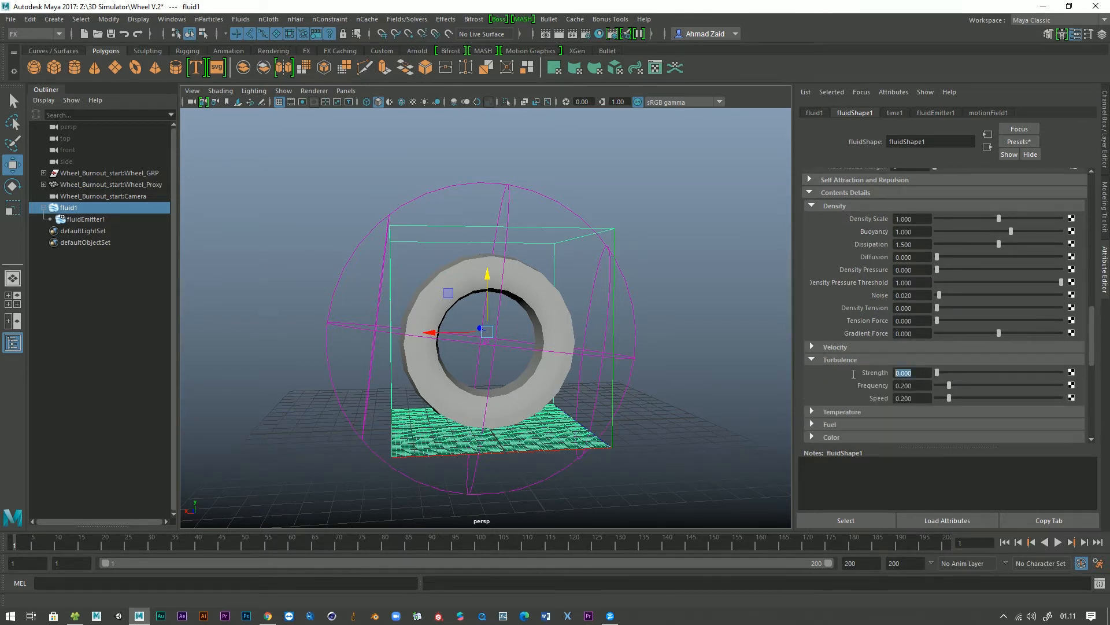
type("0.1")
key("Return")
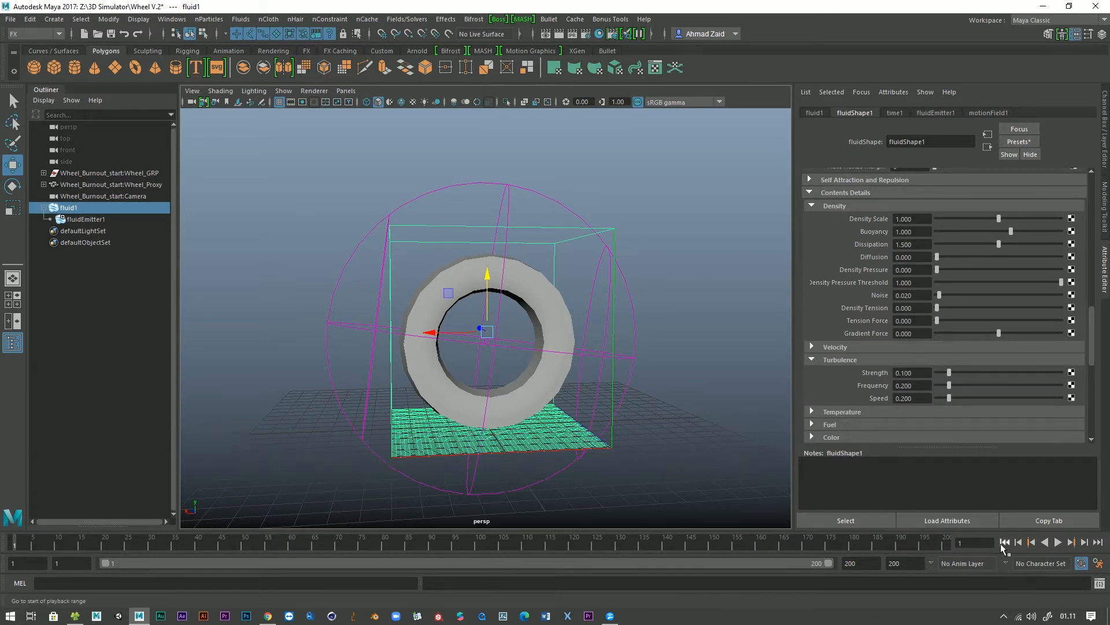
left_click(1059, 543)
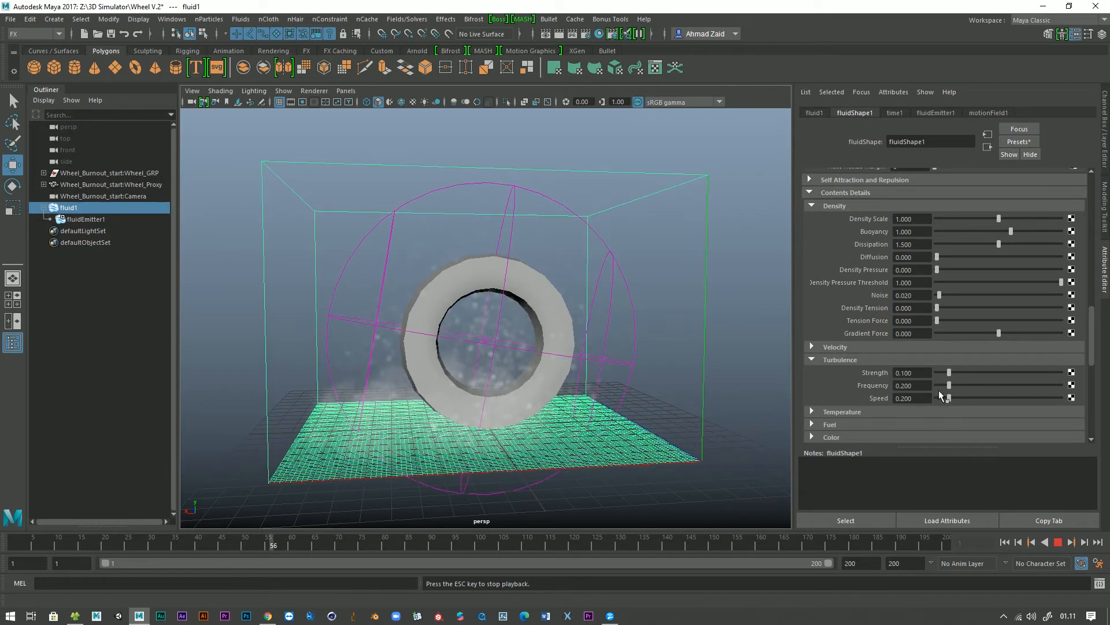
left_click(1059, 542)
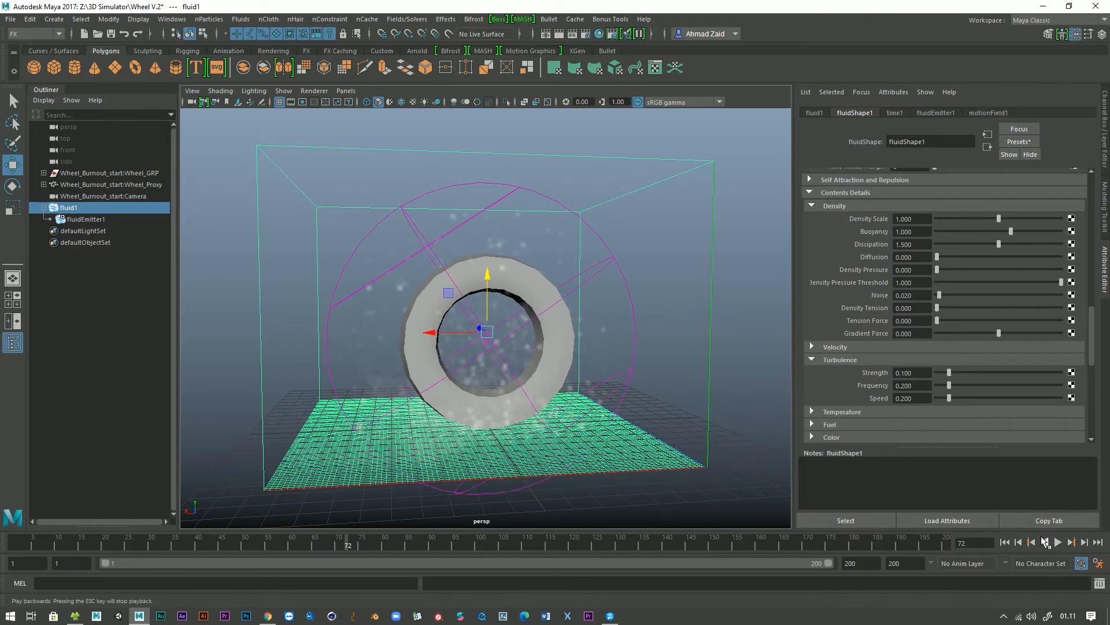
- Collapse fluidShape1's expanded attribute sections, from Container Properties and Display through Auto Resize, Density and Turbulence
scroll(810, 397, "up", 10)
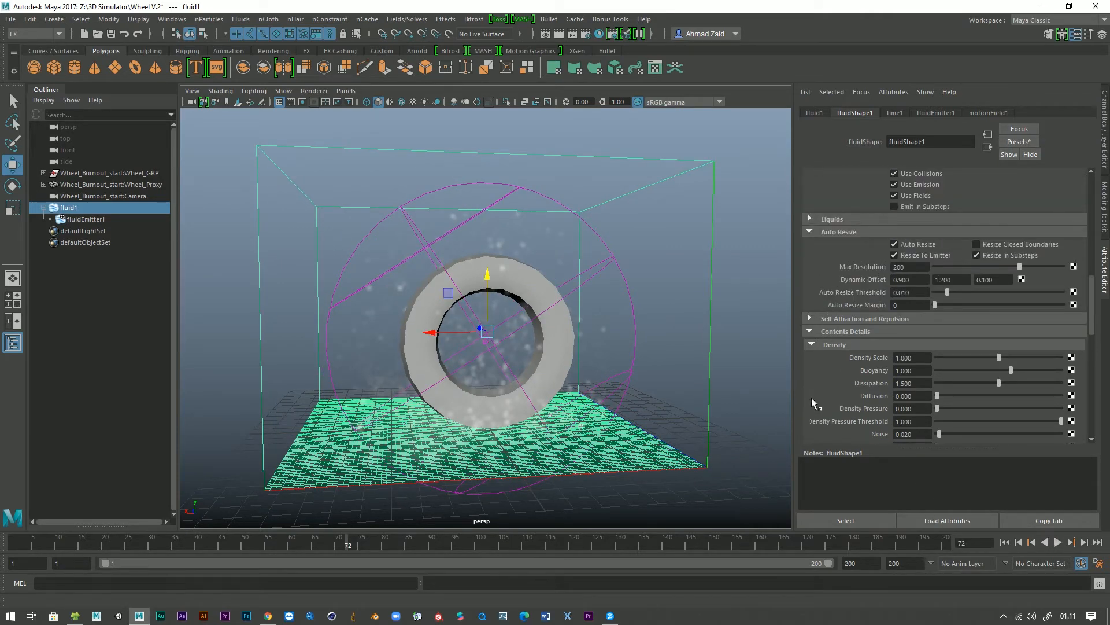
scroll(811, 396, "up", 5)
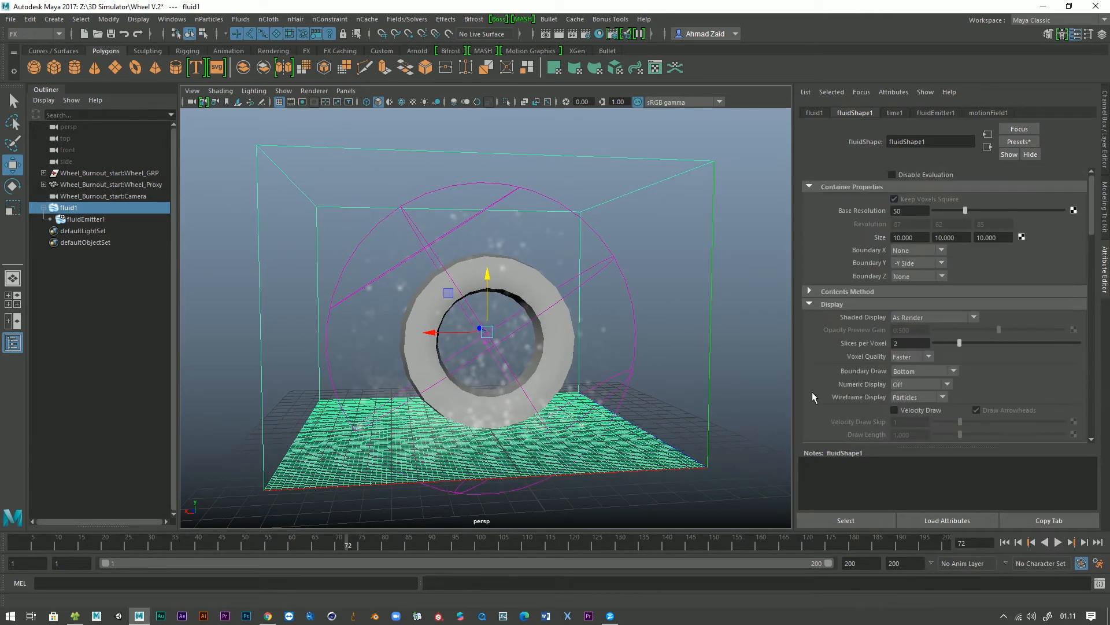
left_click(807, 187)
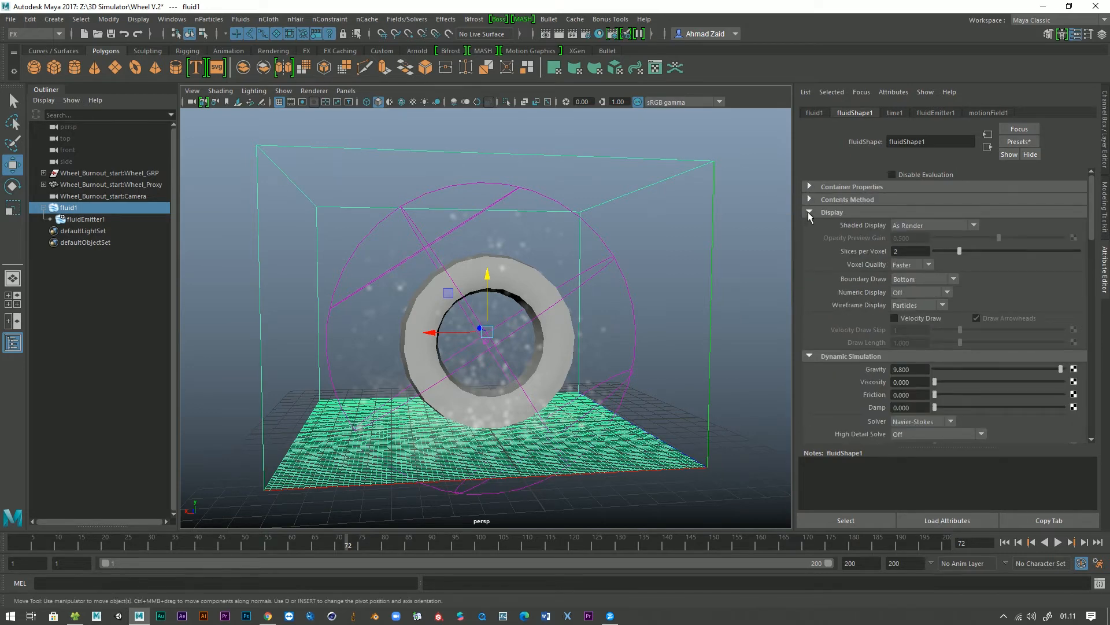
left_click(809, 212)
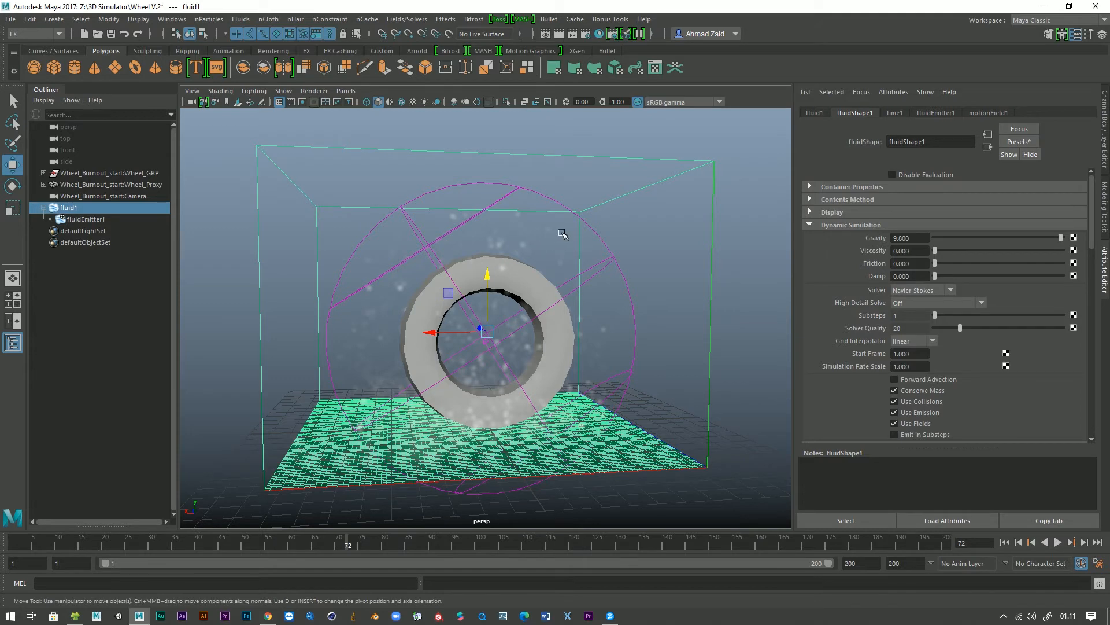
scroll(563, 234, "down", 3)
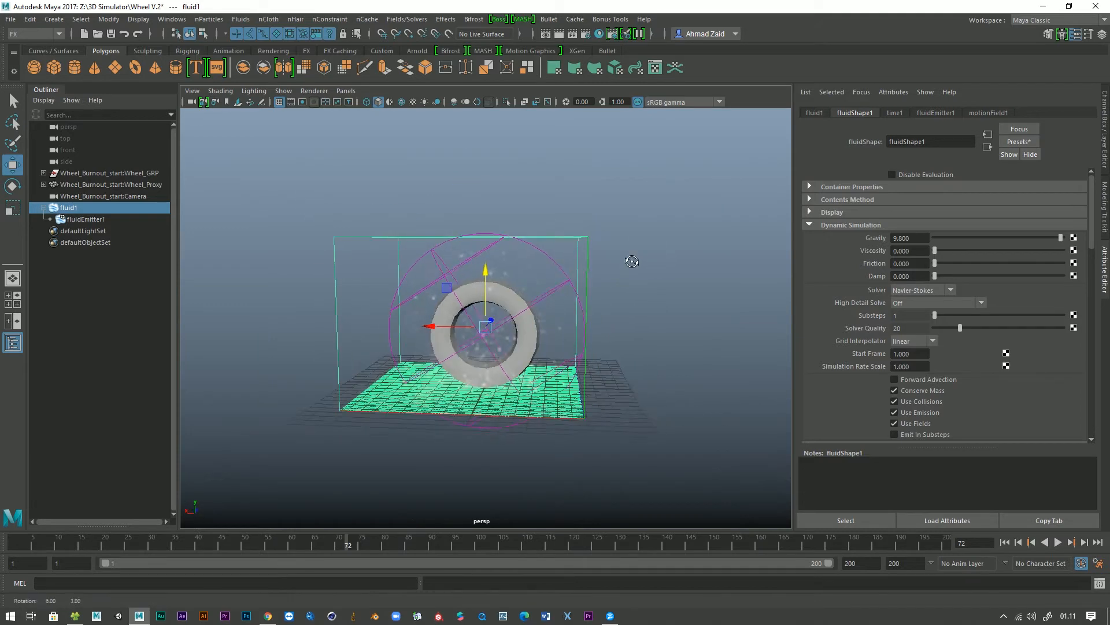
left_click(809, 226)
left_click(809, 251)
left_click(811, 289)
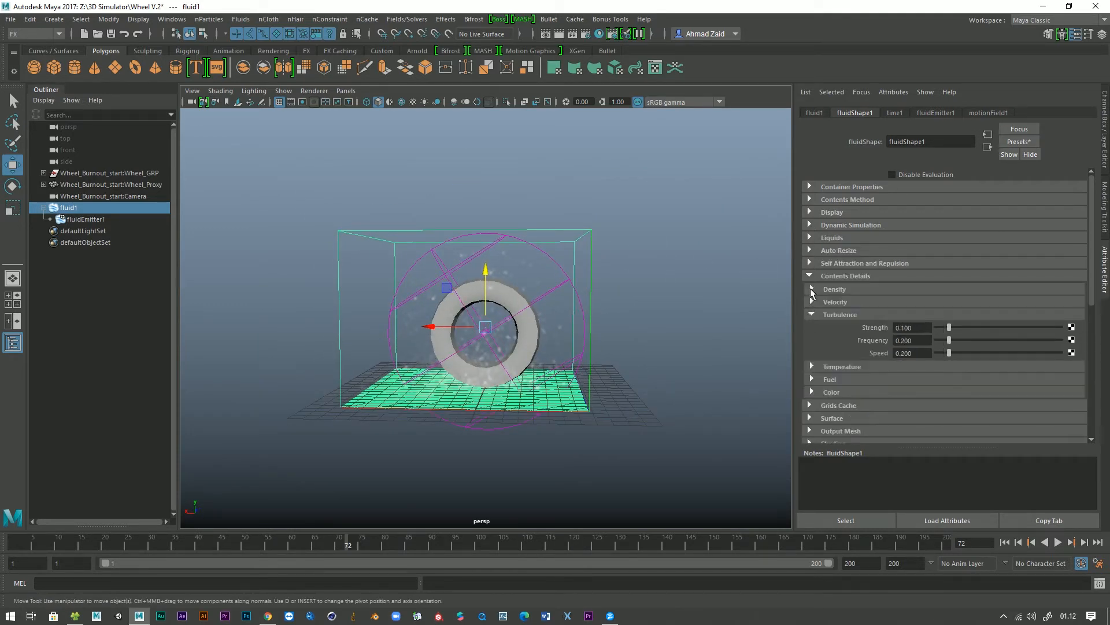
left_click(812, 315)
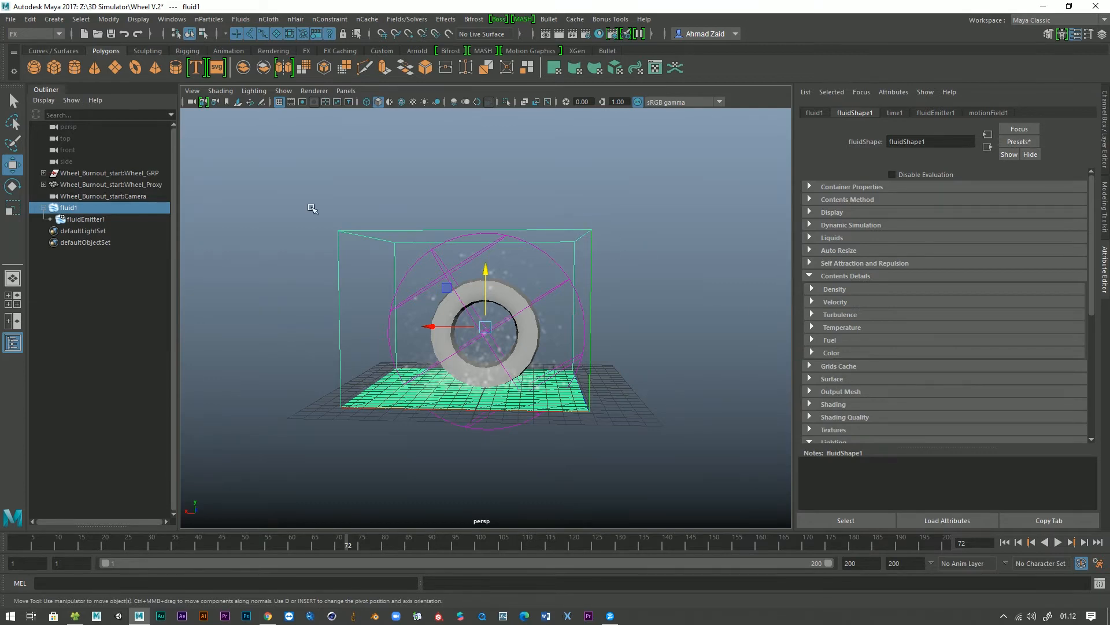
- Create a uniform field that affects the fluid1 container and save the scene
left_click_drag(384, 203, 377, 207, "alt")
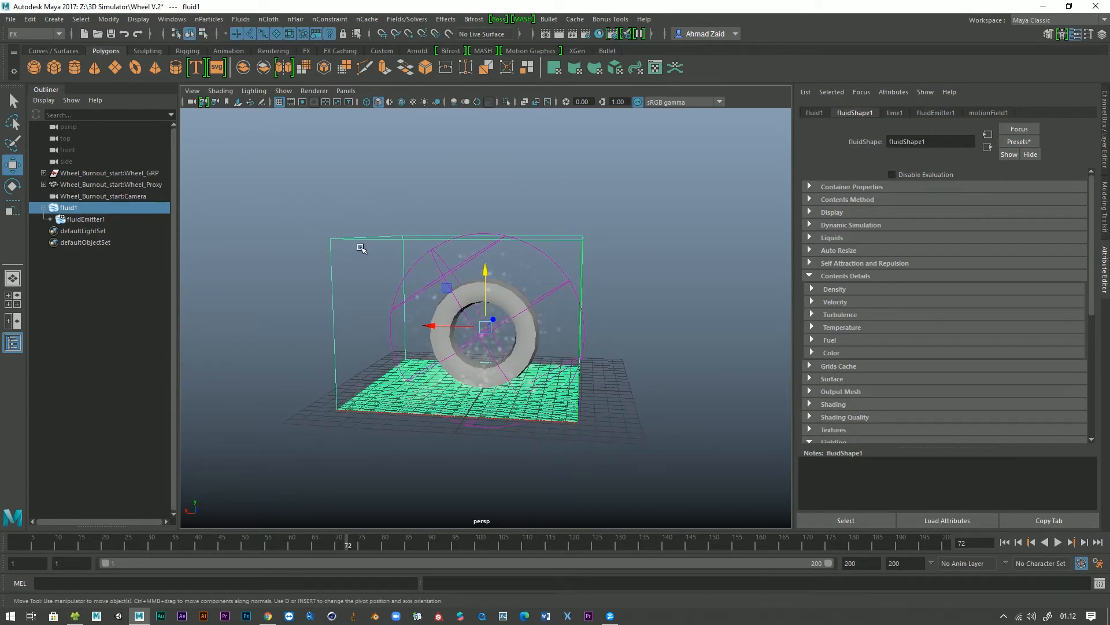
left_click_drag(367, 248, 392, 271, "alt")
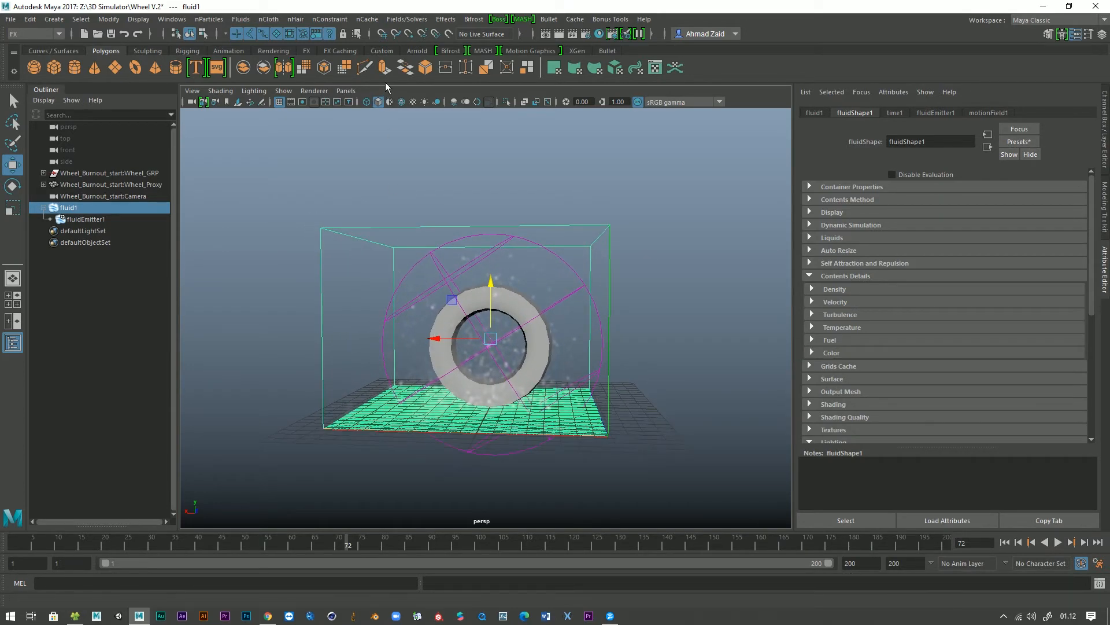
left_click(411, 21)
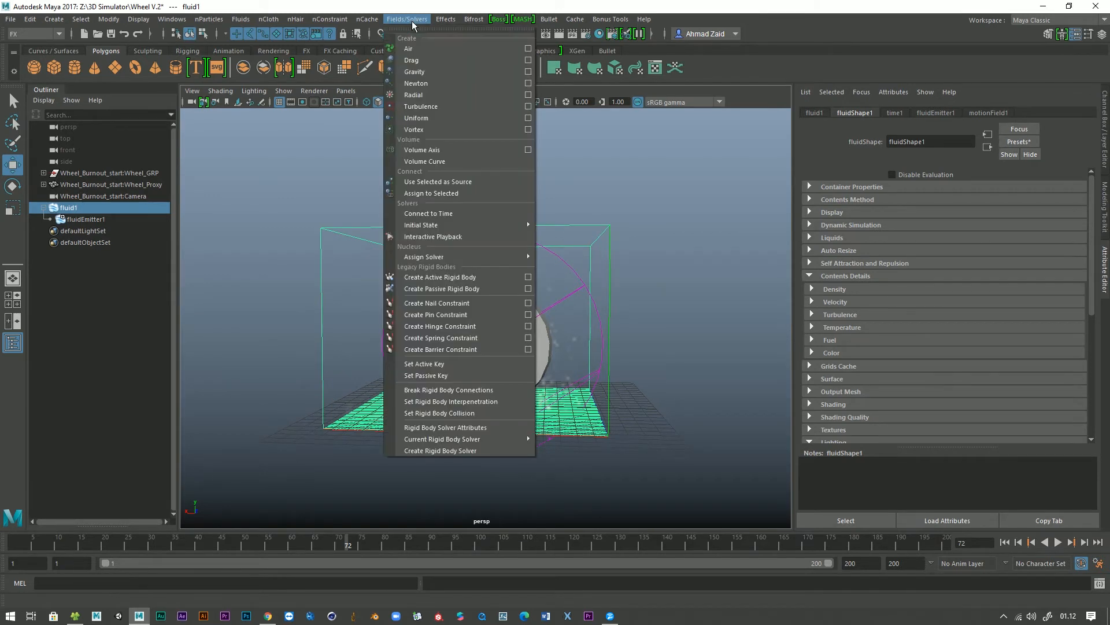
left_click(480, 118)
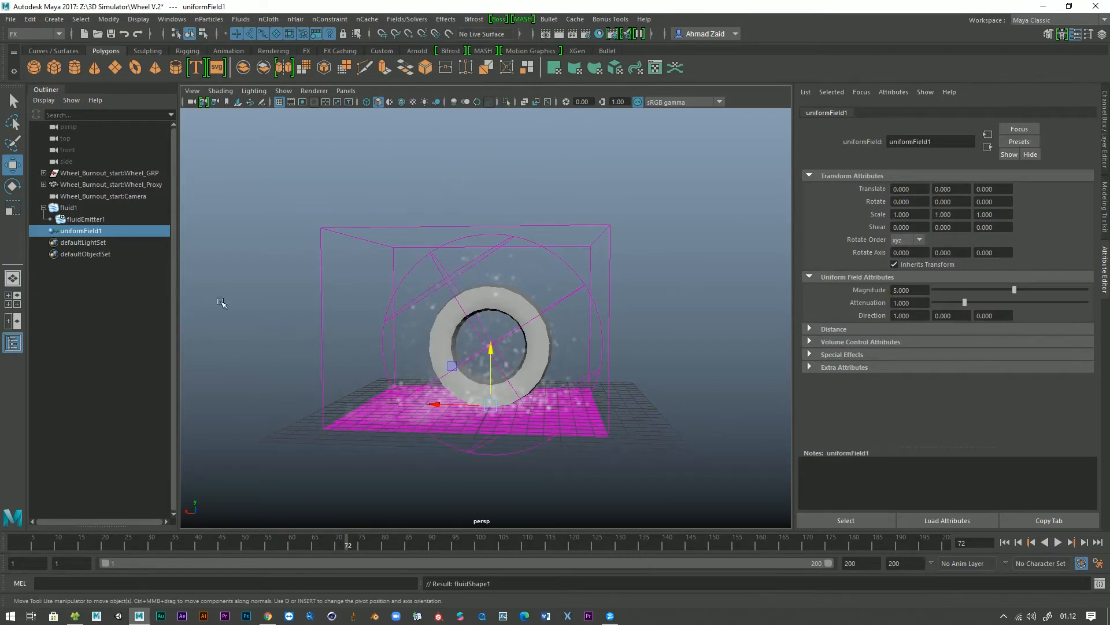
left_click_drag(564, 457, 578, 405, "alt")
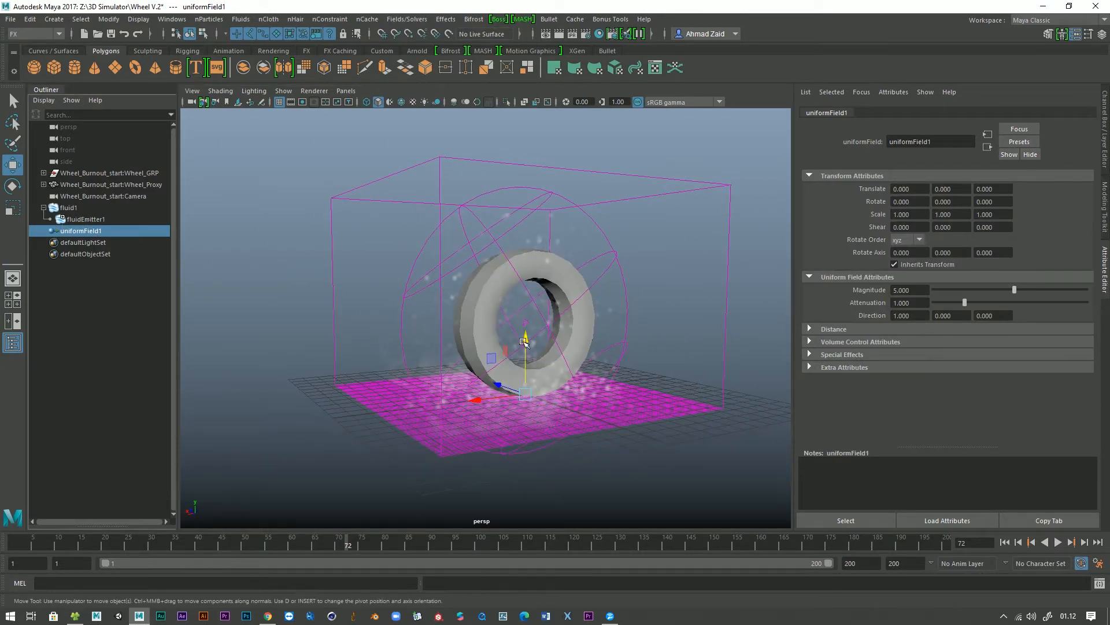
left_click_drag(521, 339, 547, 365, "alt")
key("ctrl+s")
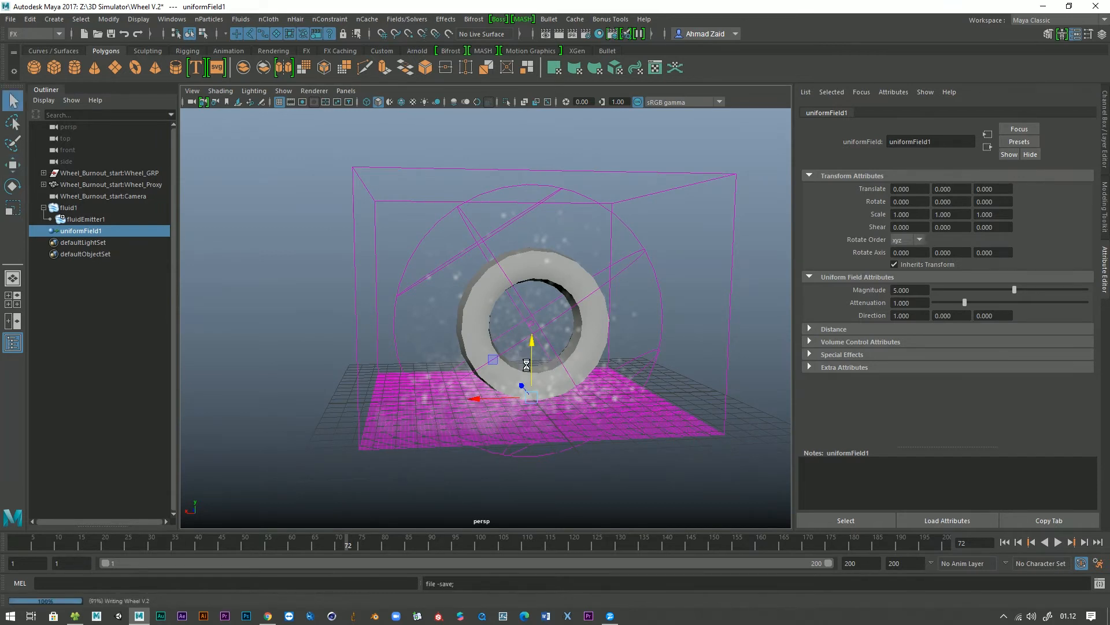
key("w")
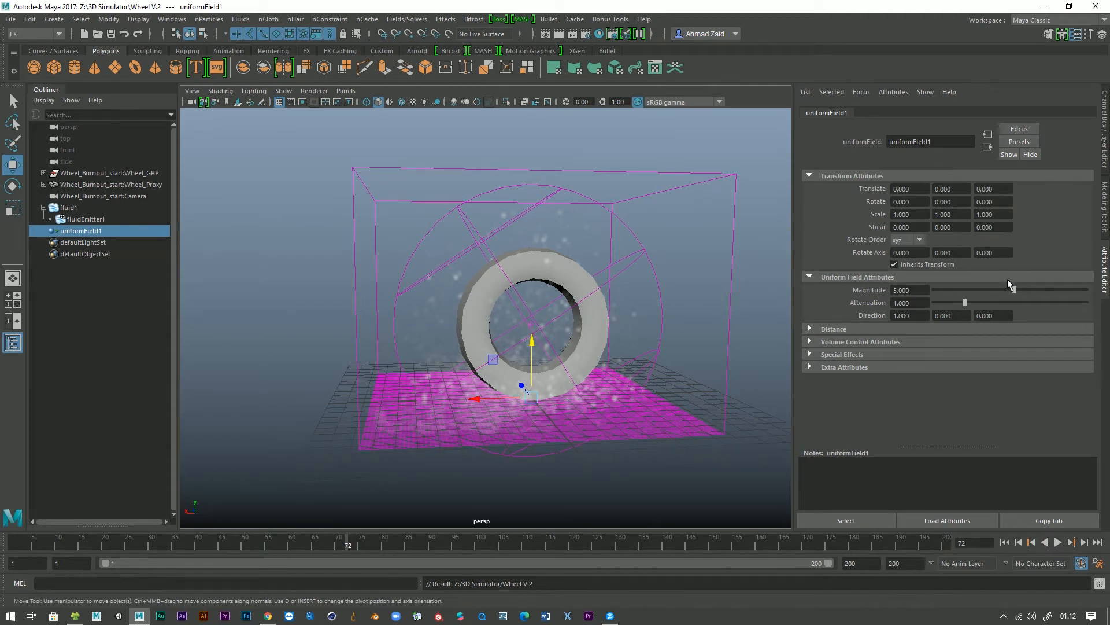
- Set the uniform field's Magnitude to 15 and play the simulation to examine its effect on the smoke
mouse_move(1022, 288)
left_mouse_down()
mouse_move(1080, 288)
mouse_move(1044, 289)
left_mouse_up()
type("1")
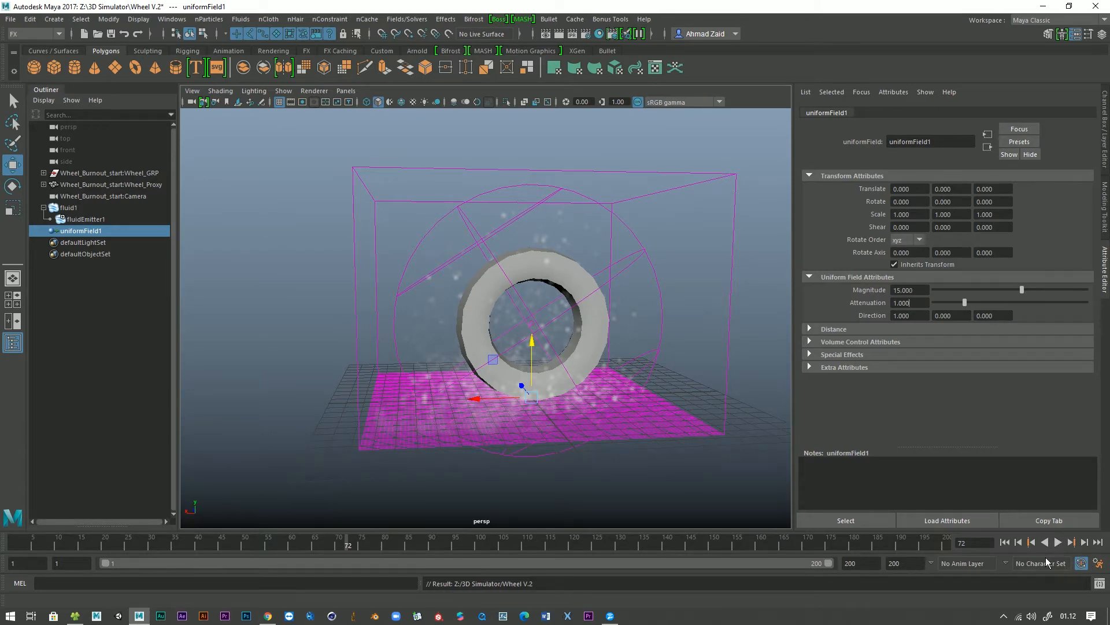
left_click(1057, 542)
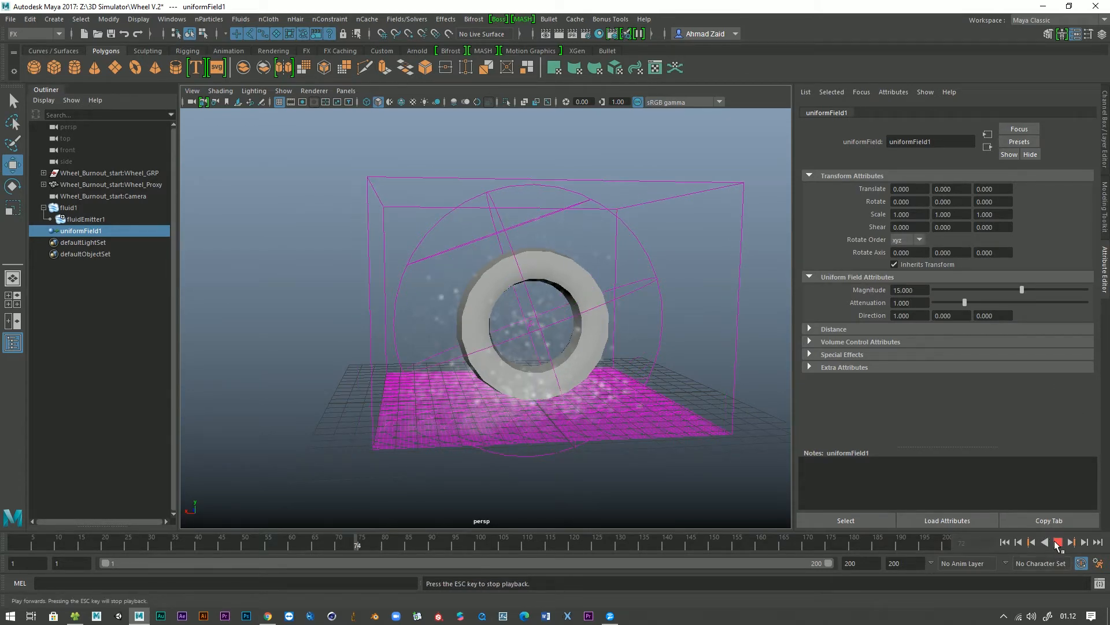
left_click(1032, 543)
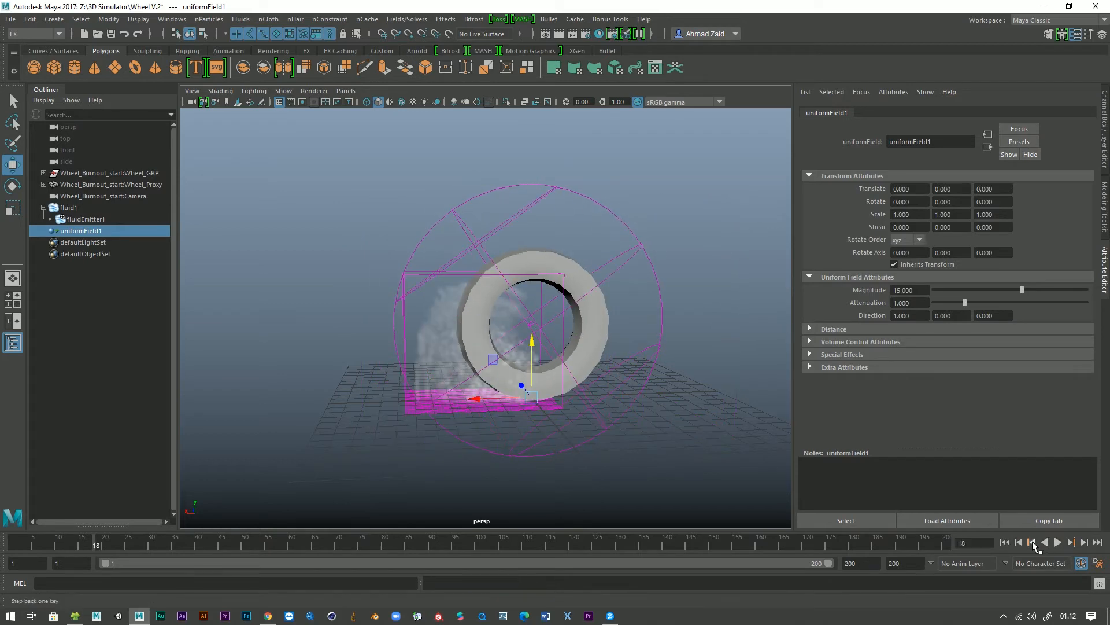
left_click(1058, 541)
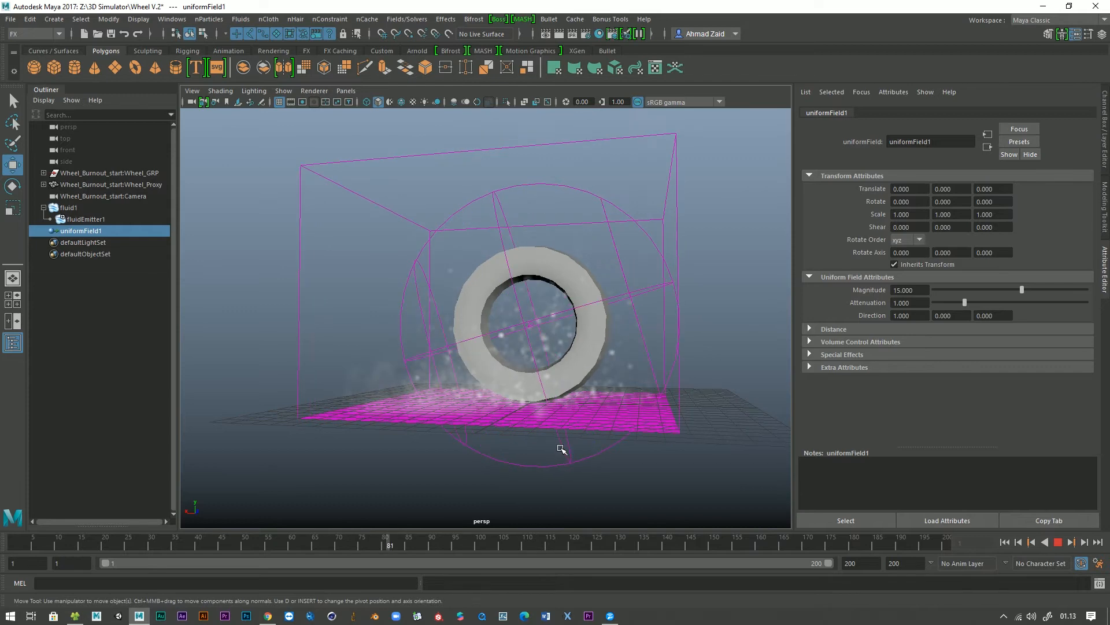
left_click_drag(565, 451, 526, 411, "alt")
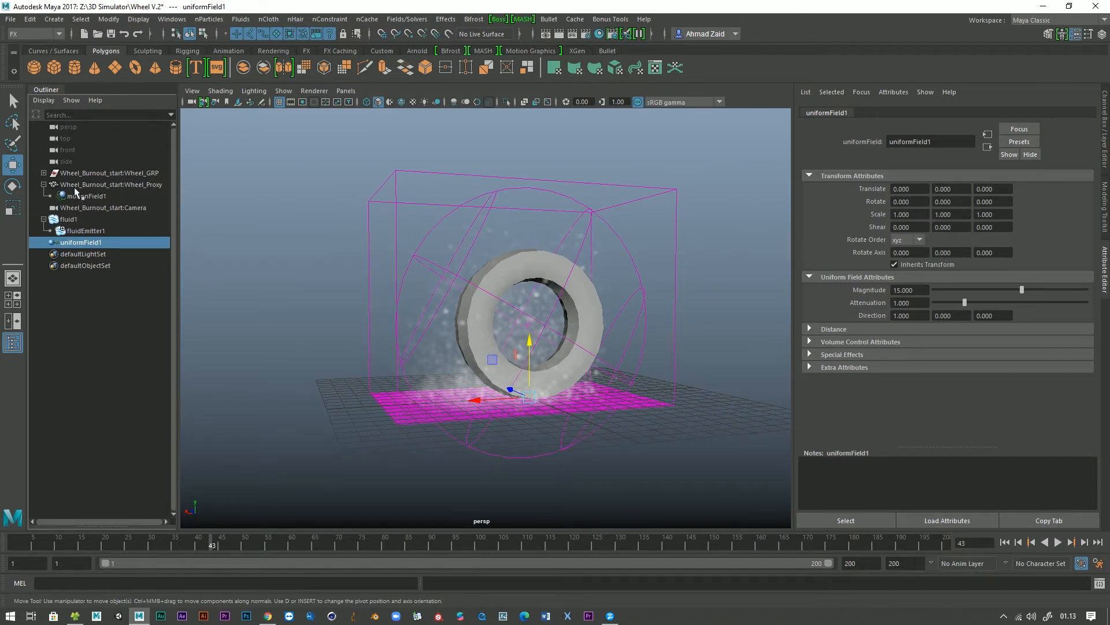
- Set motionField1's Magnitude to 50 and Attenuation to 0.5, and play the simulation from frame 1
left_click(87, 184)
left_click_drag(509, 359, 576, 405, "alt")
left_click(87, 196)
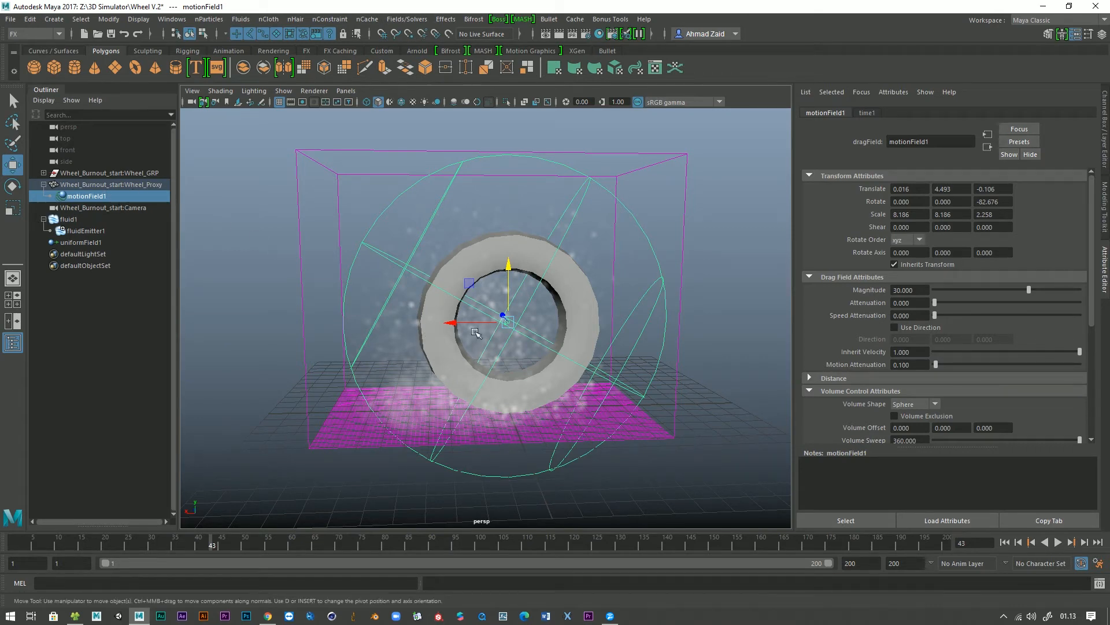
left_click_drag(522, 333, 490, 337, "alt")
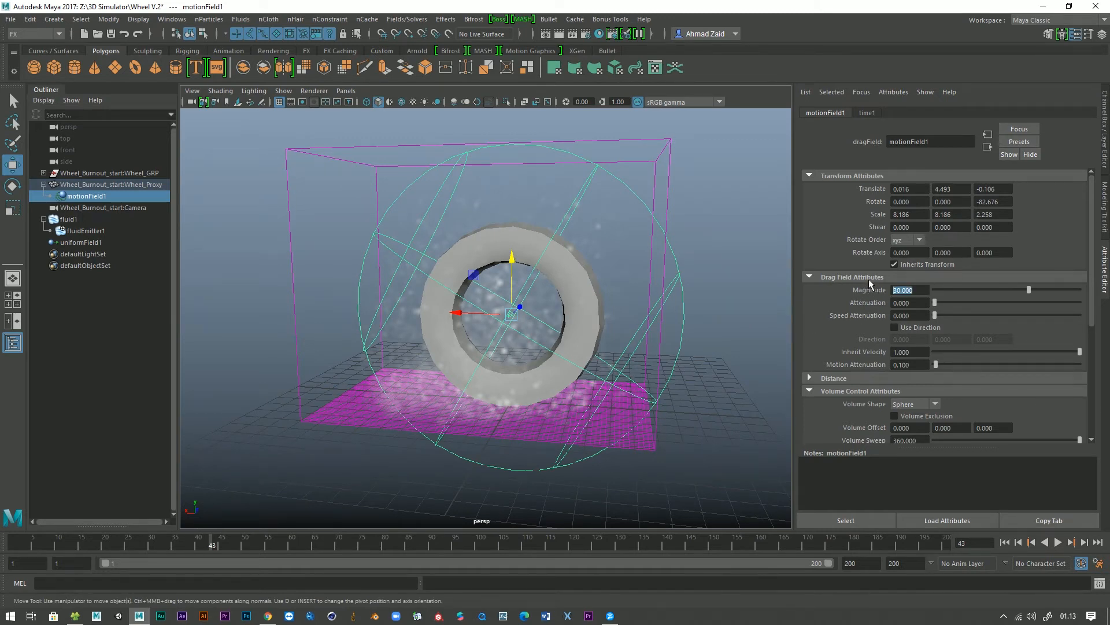
type("5")
type("0")
key("Return")
left_click(1058, 542)
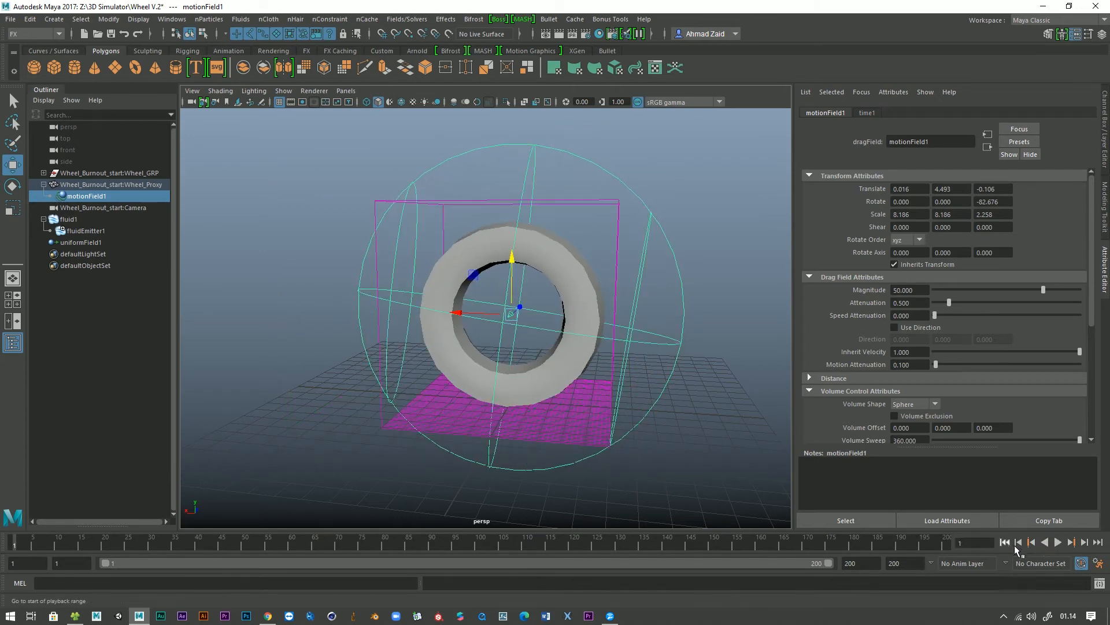
left_click(1058, 542)
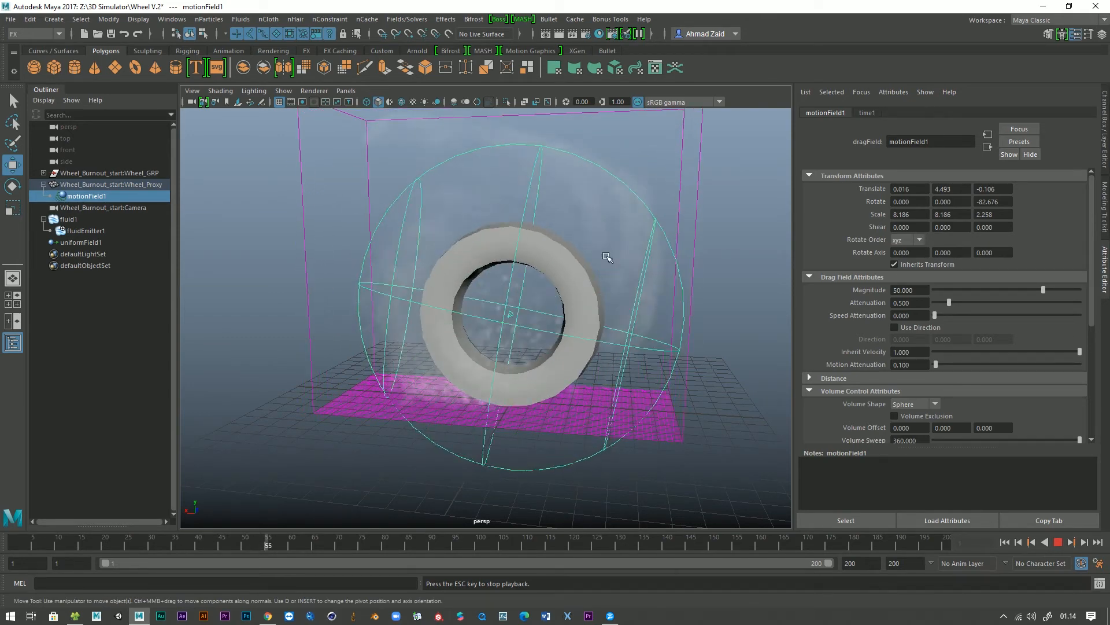
left_click_drag(596, 401, 611, 392, "alt")
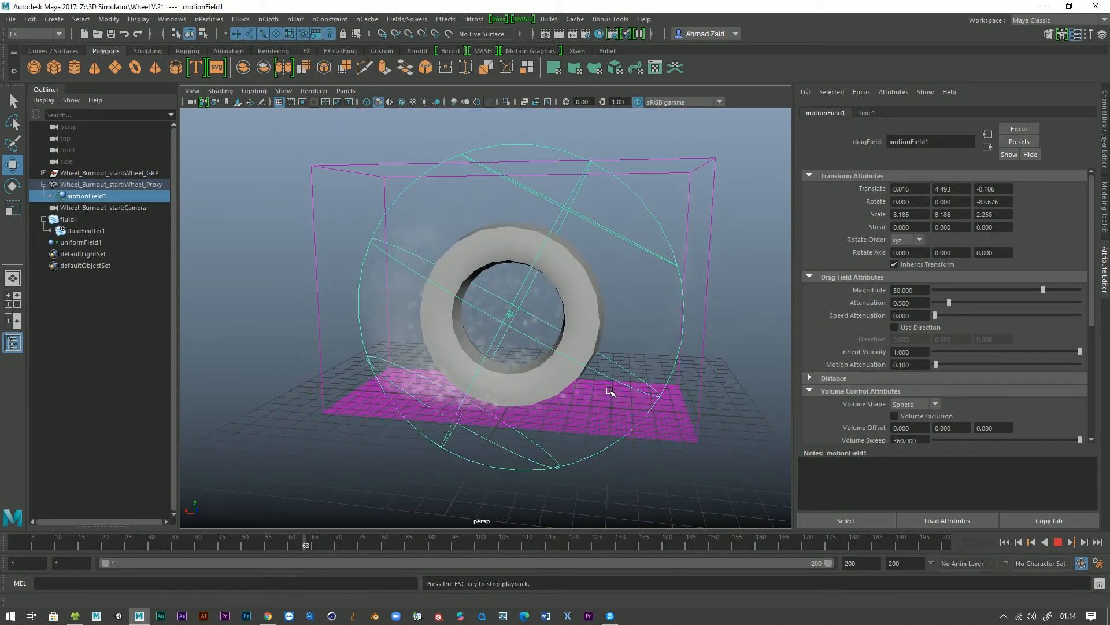
- Raise motionField1's Attenuation to about 2.831 and replay the simulation from frame 1 to examine the smoke trail
left_click_drag(949, 302, 1017, 302)
left_click(1005, 542)
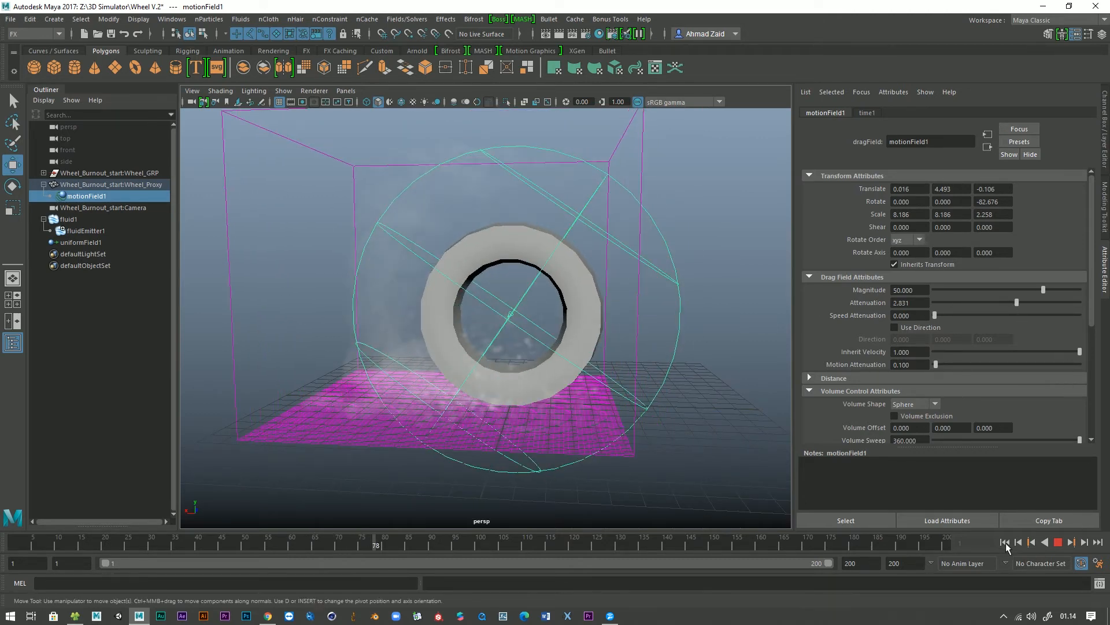
left_click(1059, 544)
left_click(1005, 542)
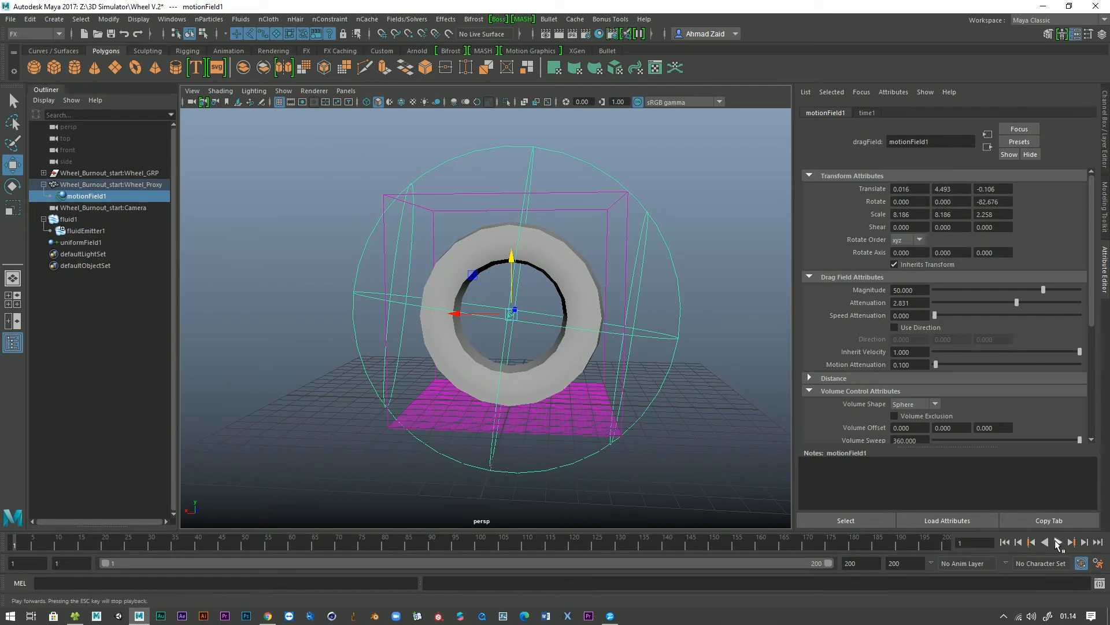
left_click(1057, 543)
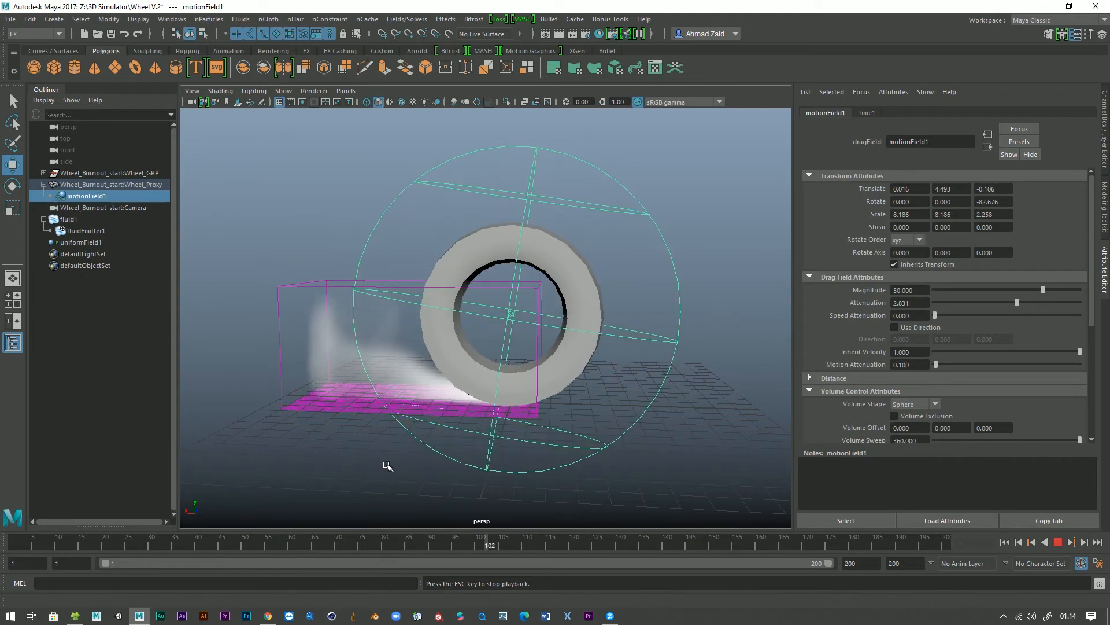
mouse_move(384, 463)
left_mouse_down("alt")
mouse_move(459, 463)
mouse_move(389, 460)
left_mouse_up("alt")
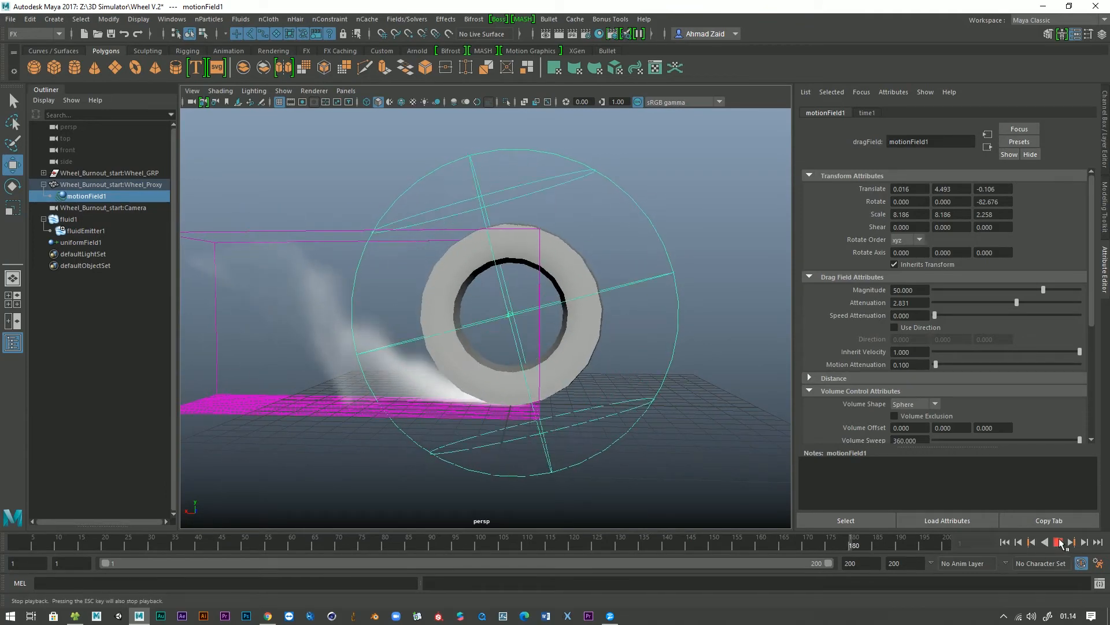
left_click_drag(648, 456, 597, 449, "alt")
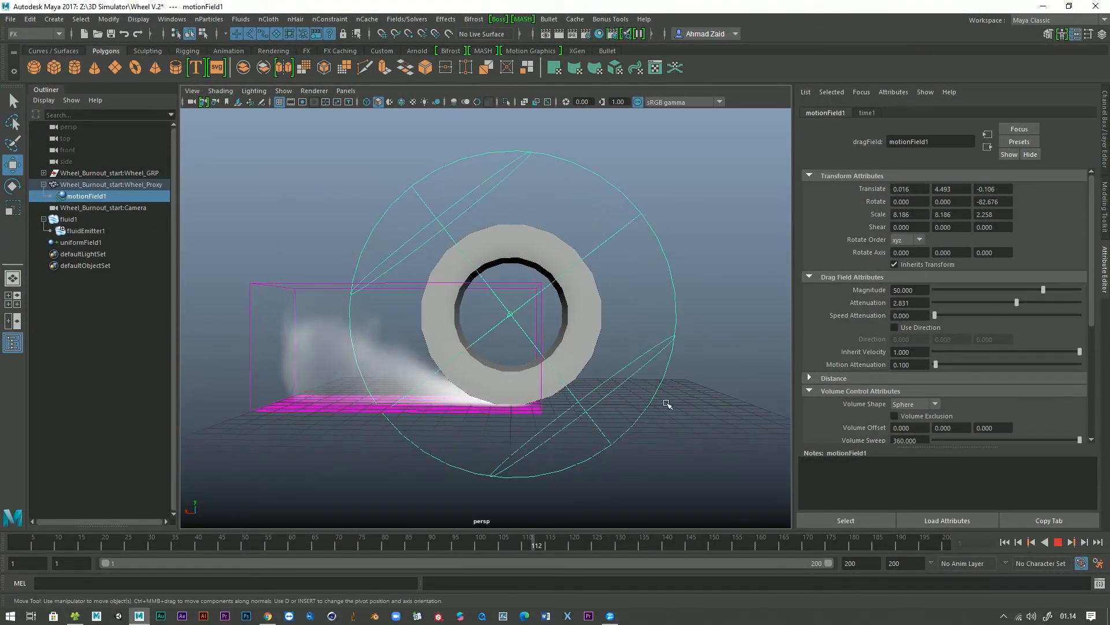
- Set motionField1's Attenuation to 0.5 and replay the simulation from frame 1 to examine the smoke
key("Escape")
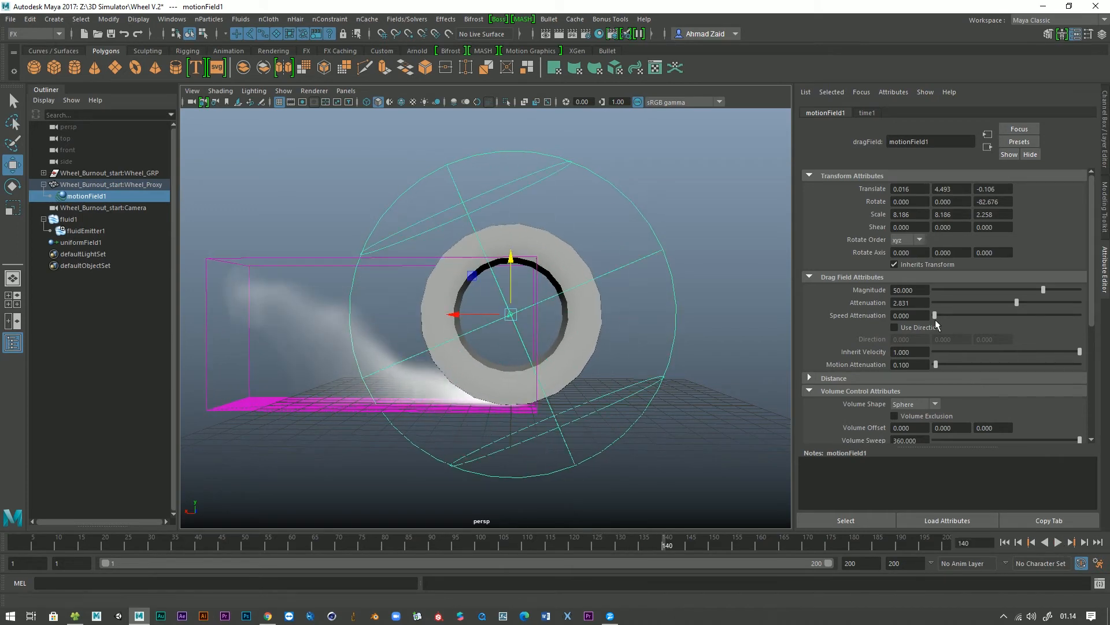
type("0.5")
key("Return")
left_click(1006, 542)
left_click(1058, 542)
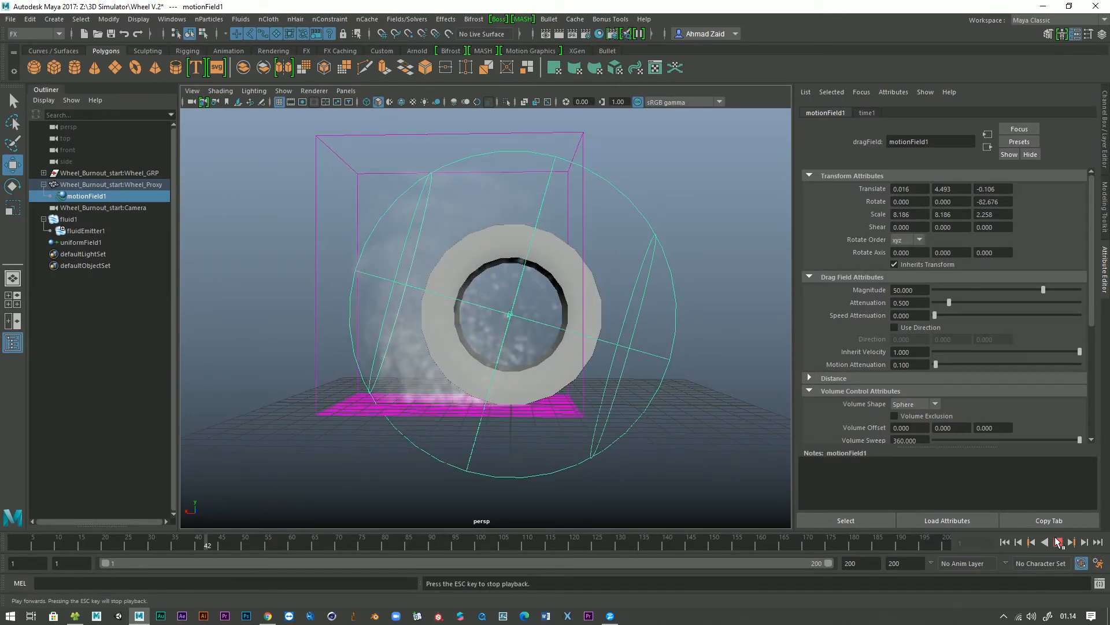
left_click(1058, 542)
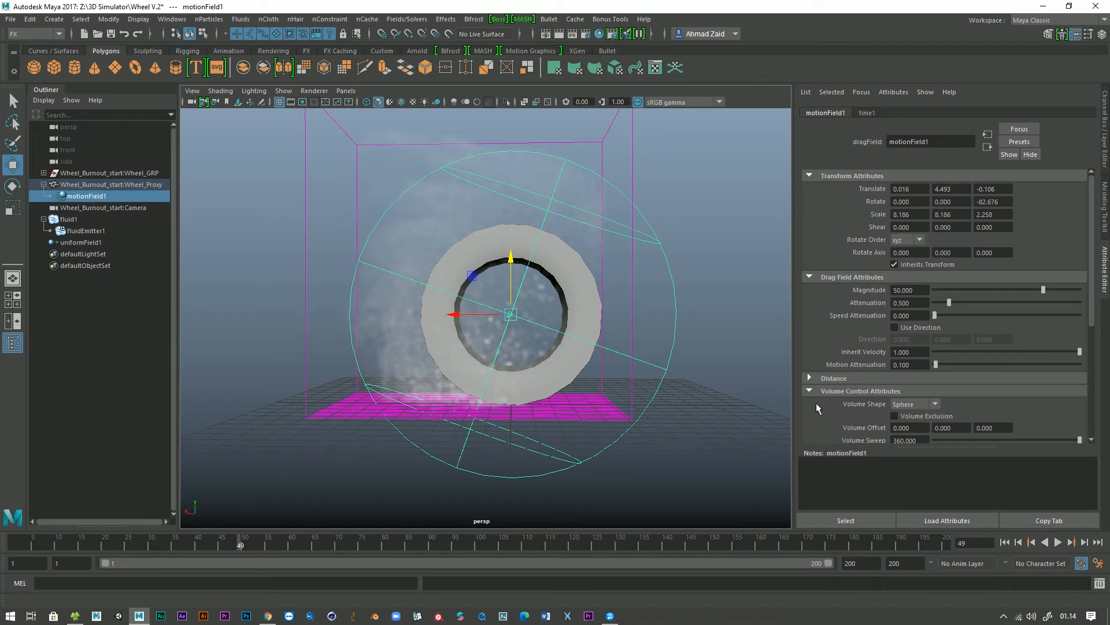
- Change motionField1's Volume Shape to Cylinder and inspect its orientation around the wheel
scroll(821, 393, "down", 2)
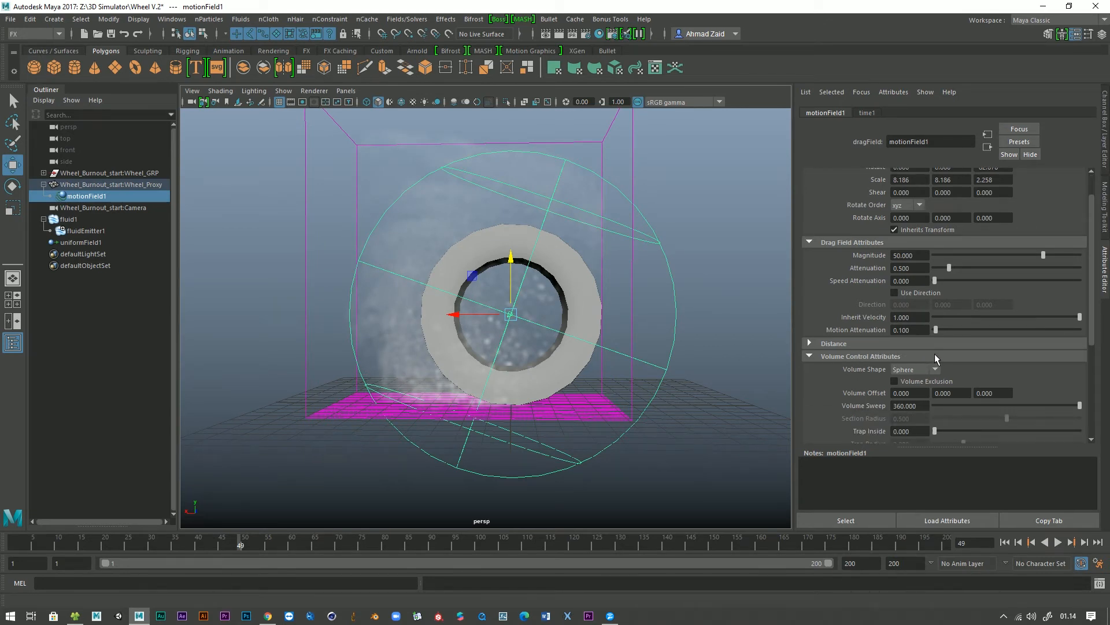
scroll(963, 356, "down", 2)
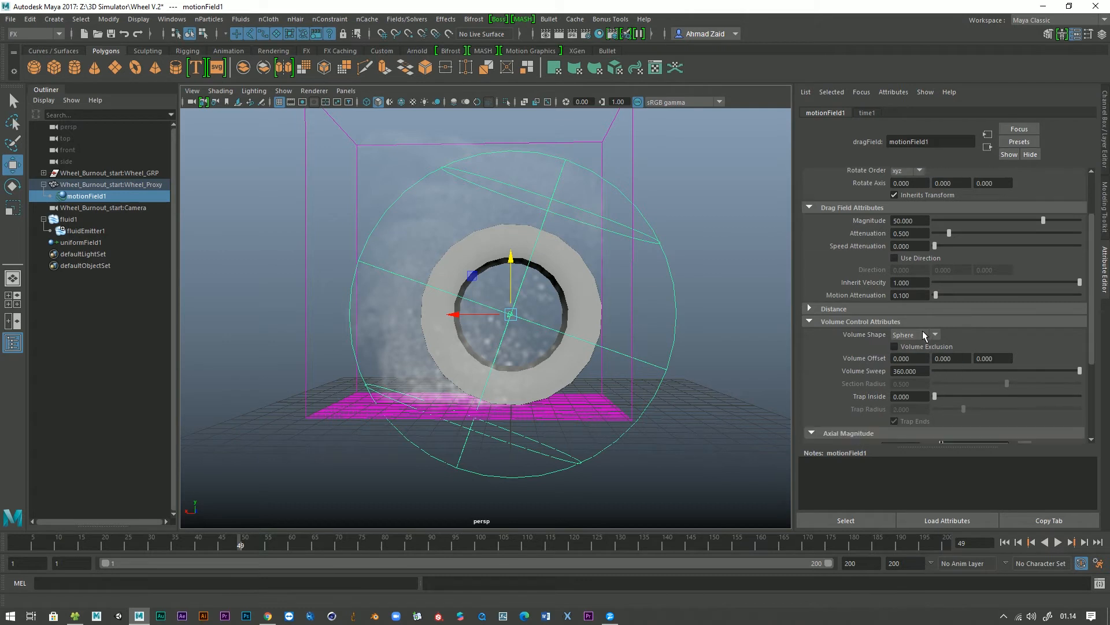
left_click(929, 335)
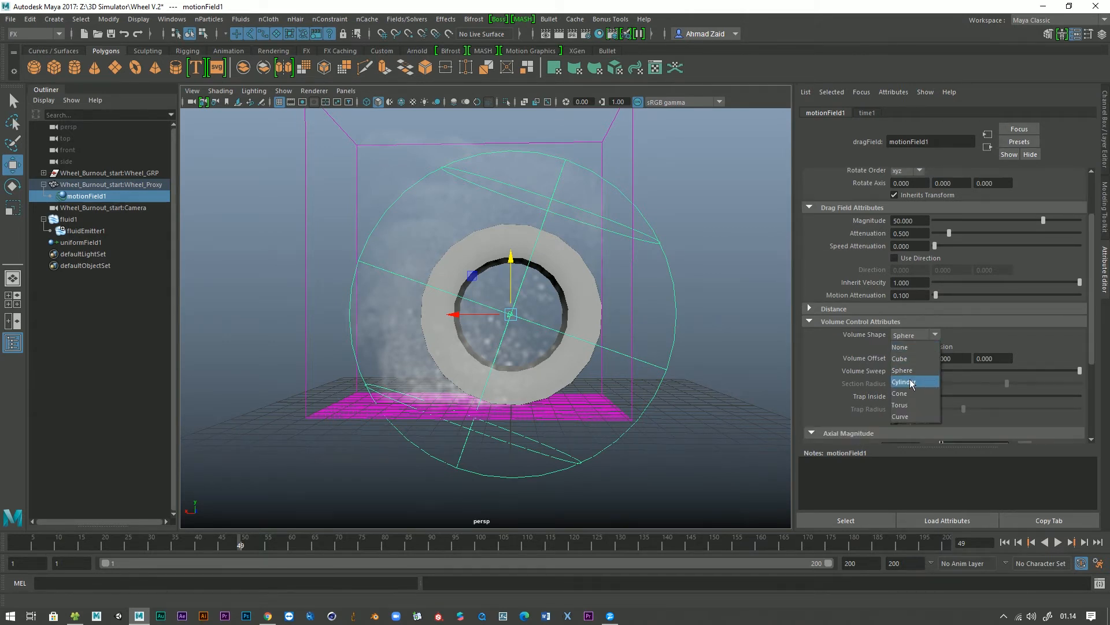
left_click(911, 384)
mouse_move(642, 370)
left_mouse_down("alt")
mouse_move(714, 389)
mouse_move(595, 404)
mouse_move(562, 350)
mouse_move(636, 368)
left_mouse_up("alt")
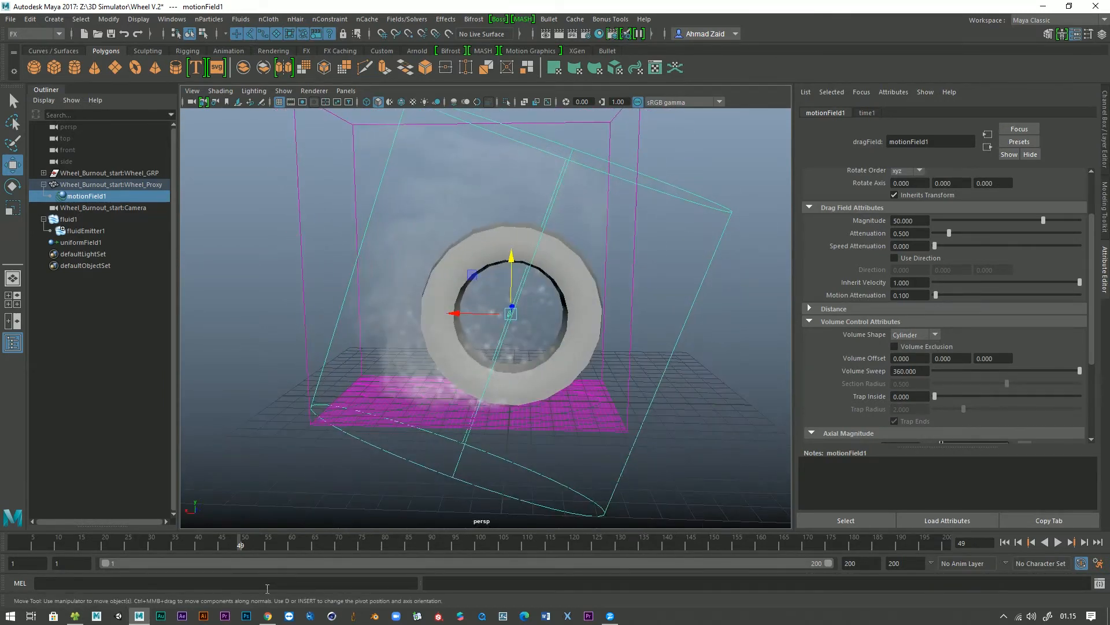
- Return to frame 1 and reset motionField1's Rotate Z to 0
left_click(1005, 542)
scroll(851, 382, "up", 3)
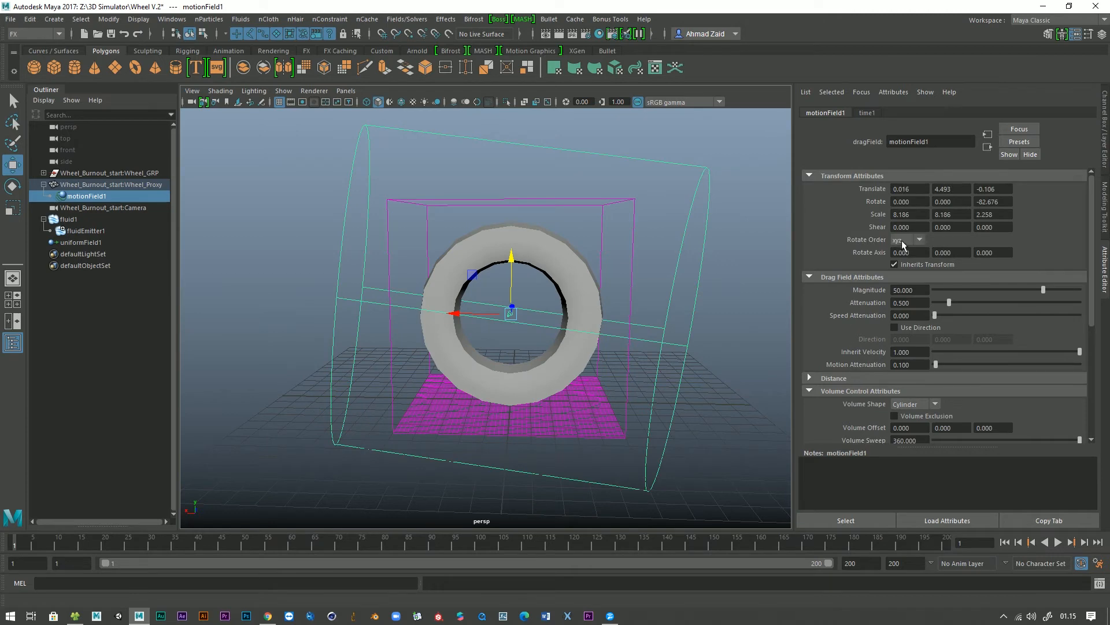
left_click(989, 201)
type("0")
key("Return")
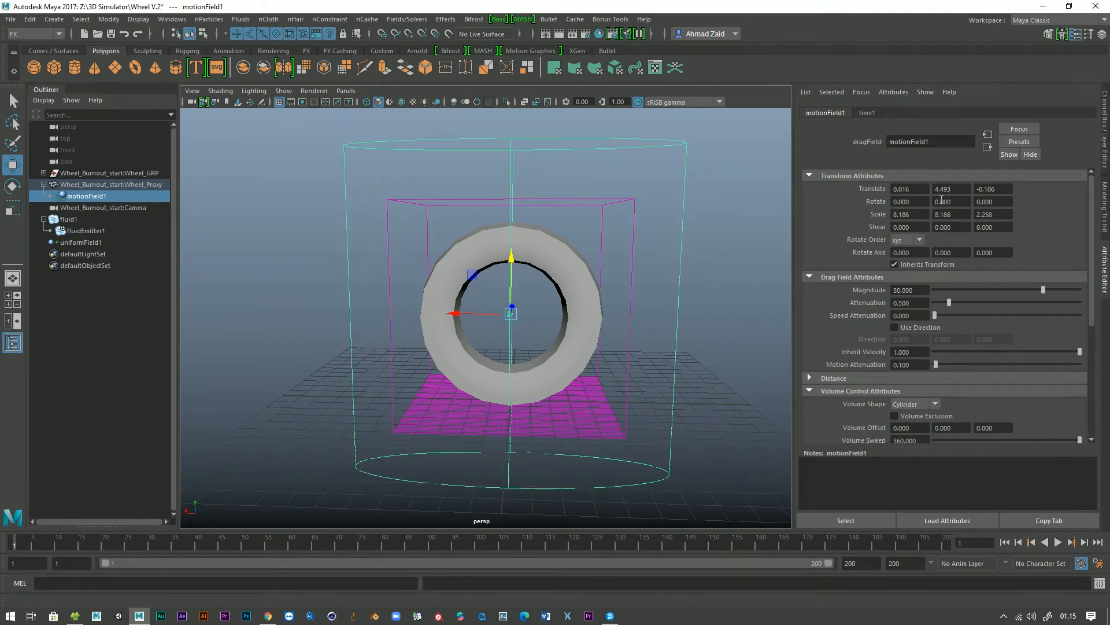
left_click_drag(557, 409, 601, 414, "alt")
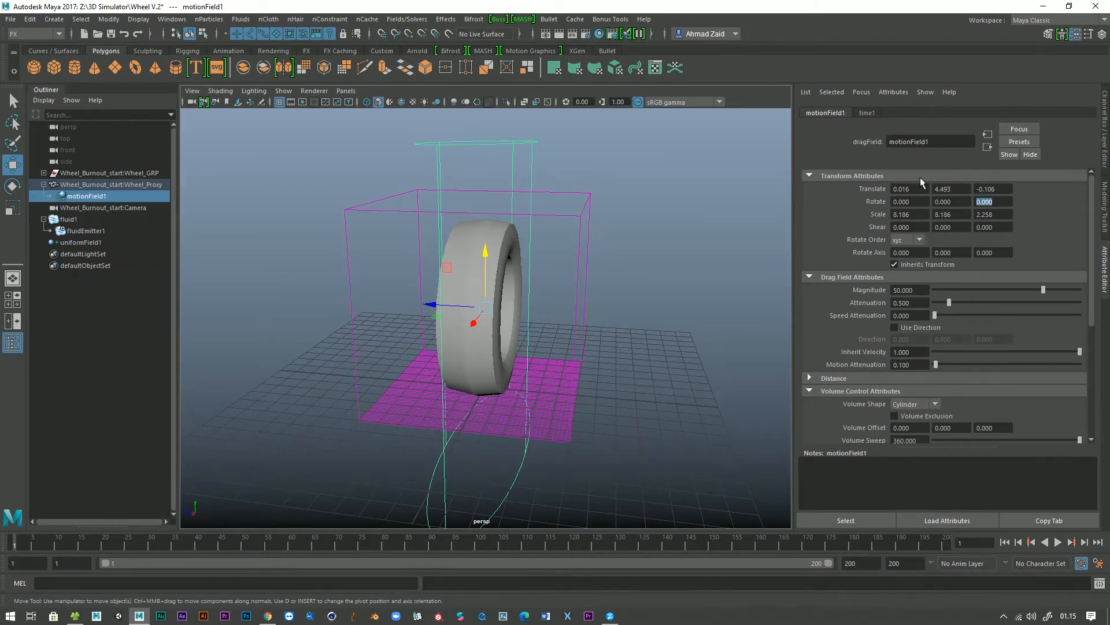
- Try a Rotate Z of 90 degrees on motionField1 and undo it
type("90")
key("Return")
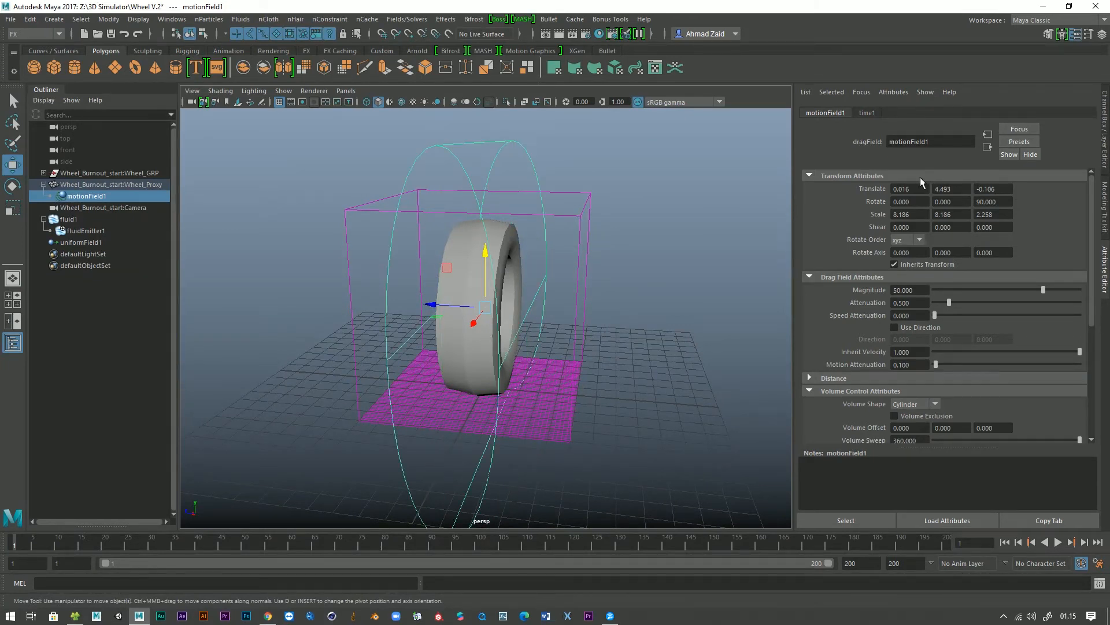
key("ctrl+z")
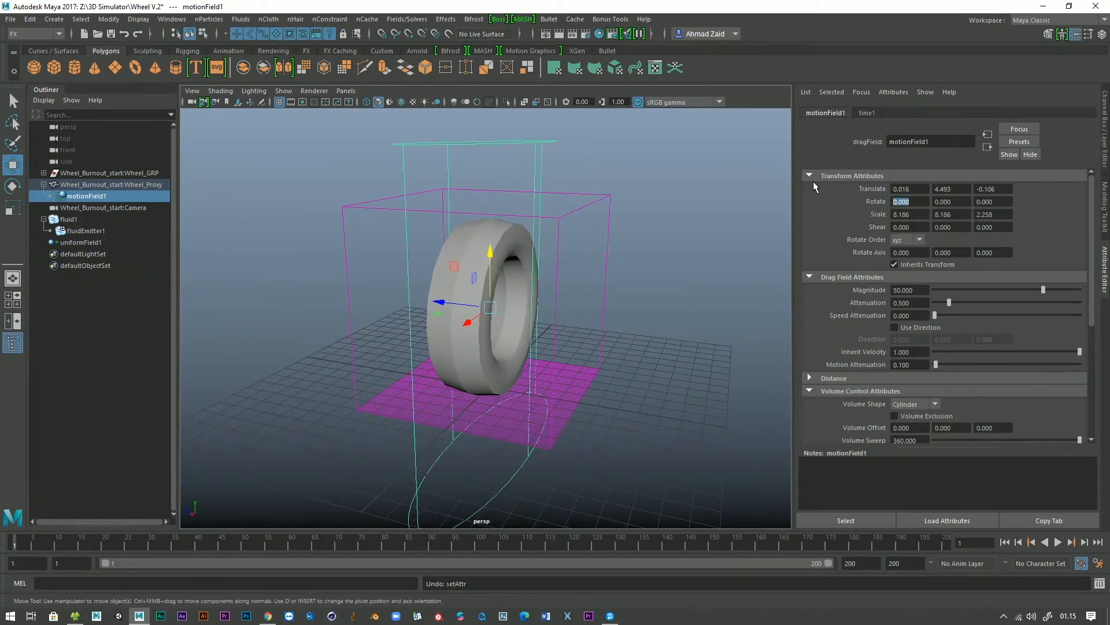
- Set motionField1's Rotate X to 90 degrees and check the cylinder's alignment against the wheel
type("90")
key("Return")
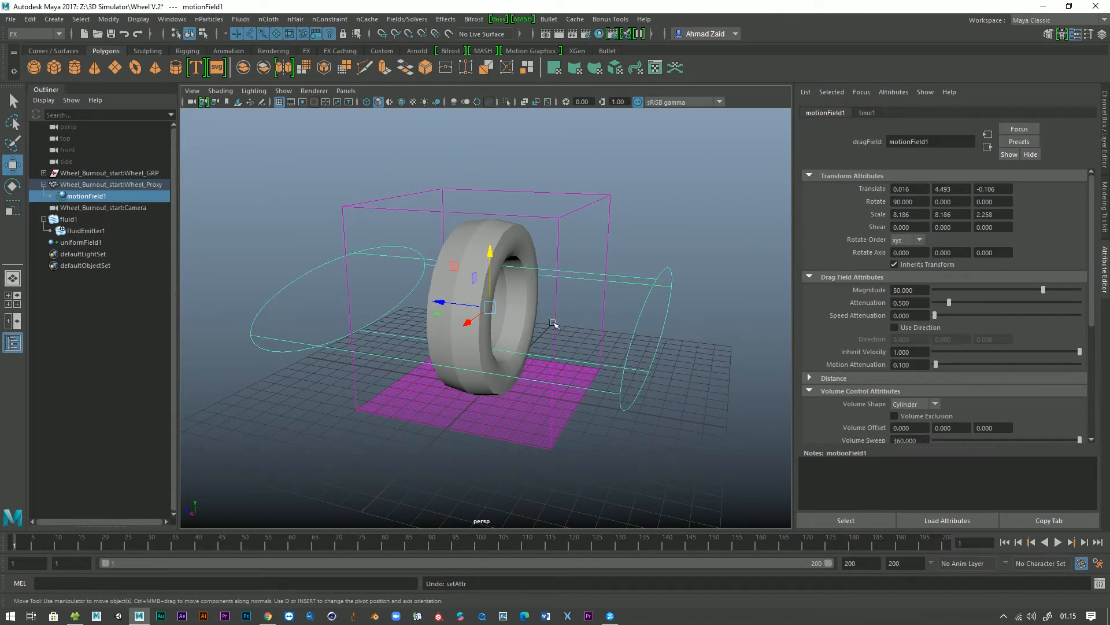
left_click_drag(553, 323, 408, 313, "alt")
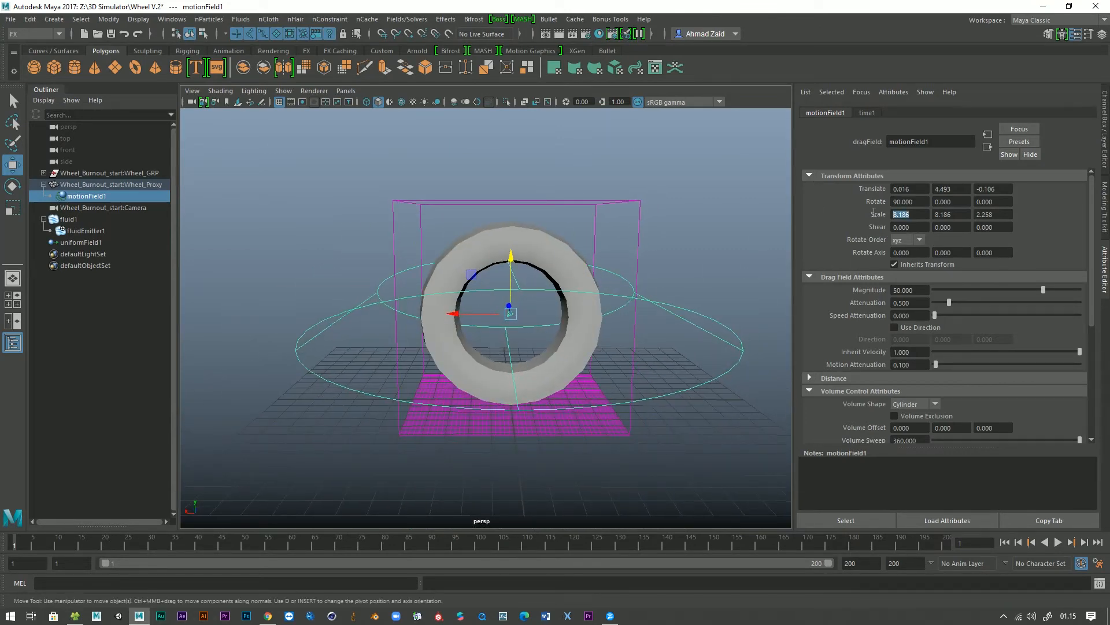
- Set motionField1's Scale to 4 on all three axes and check its fit around the wheel
type("4")
key("Tab")
type("4")
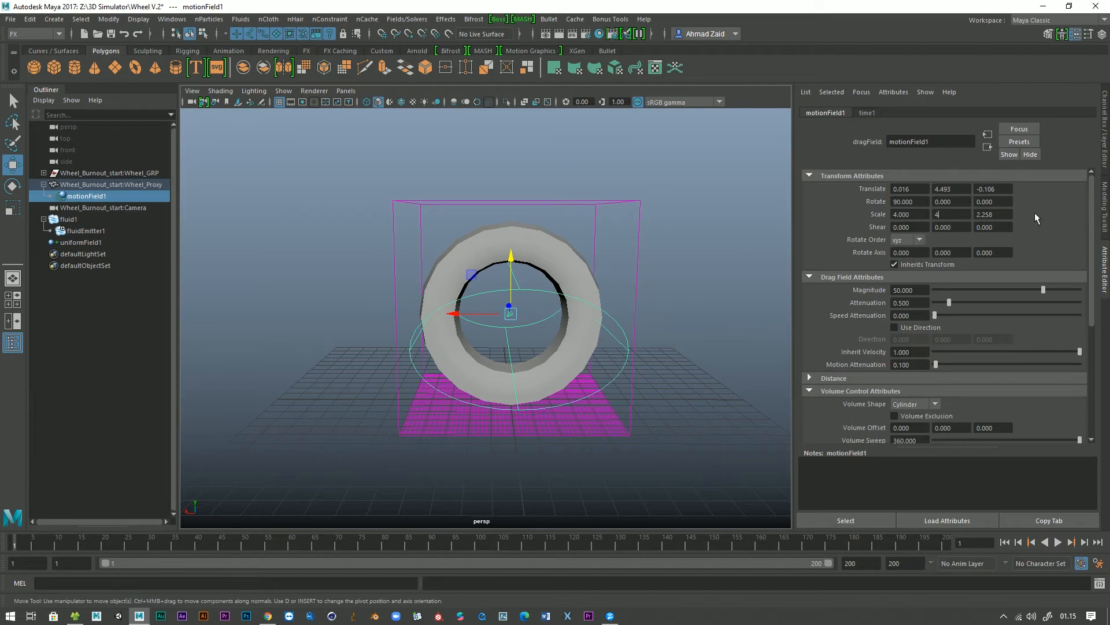
key("Tab")
type("4")
key("Return")
mouse_move(473, 340)
left_mouse_down("alt")
mouse_move(440, 341)
mouse_move(540, 342)
mouse_move(409, 344)
mouse_move(451, 341)
left_mouse_up("alt")
- Set motionField1's Scale to 4.2 on all three axes and compare it with the tyre's size
type("4")
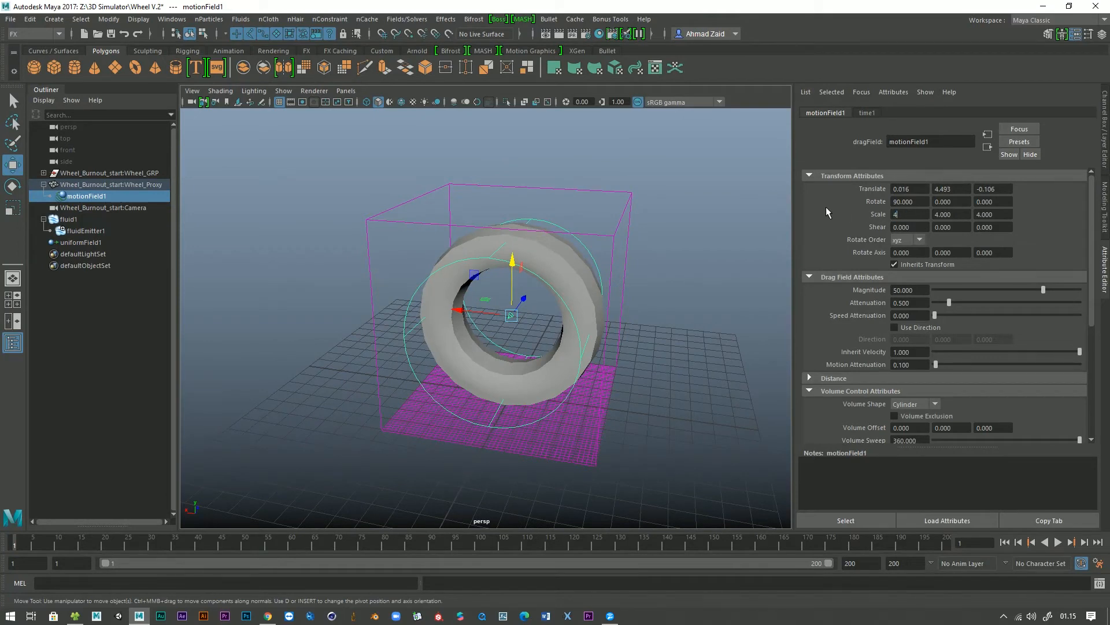
type(".2")
key("Return")
mouse_move(952, 215)
left_mouse_down()
mouse_move(938, 210)
mouse_move(982, 214)
mouse_move(966, 214)
left_mouse_up()
type("4.200")
left_click_drag(608, 314, 682, 307, "alt")
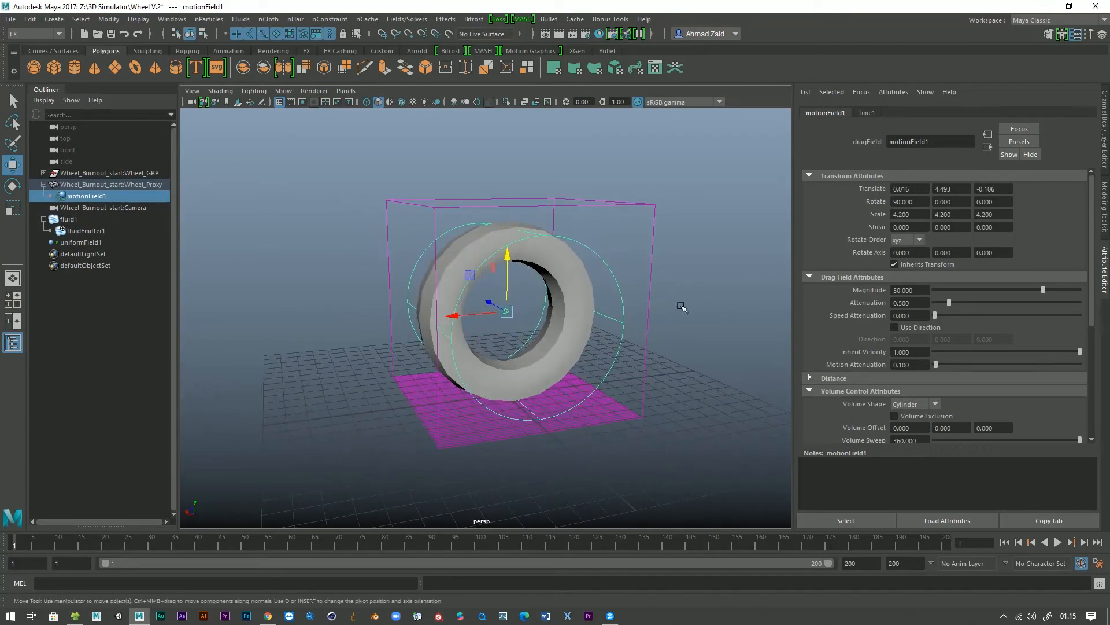
- Try a Scale X of 4.5 on motionField1, and set its Scale to 4.4 on all three axes
type("4.5")
key("Return")
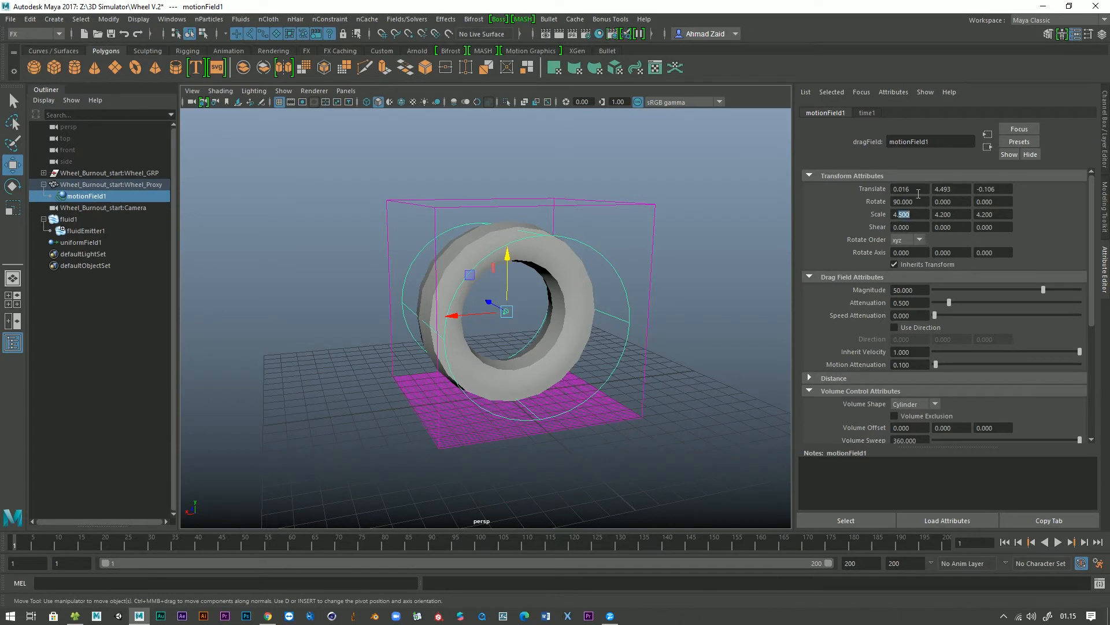
type("4")
key("Return")
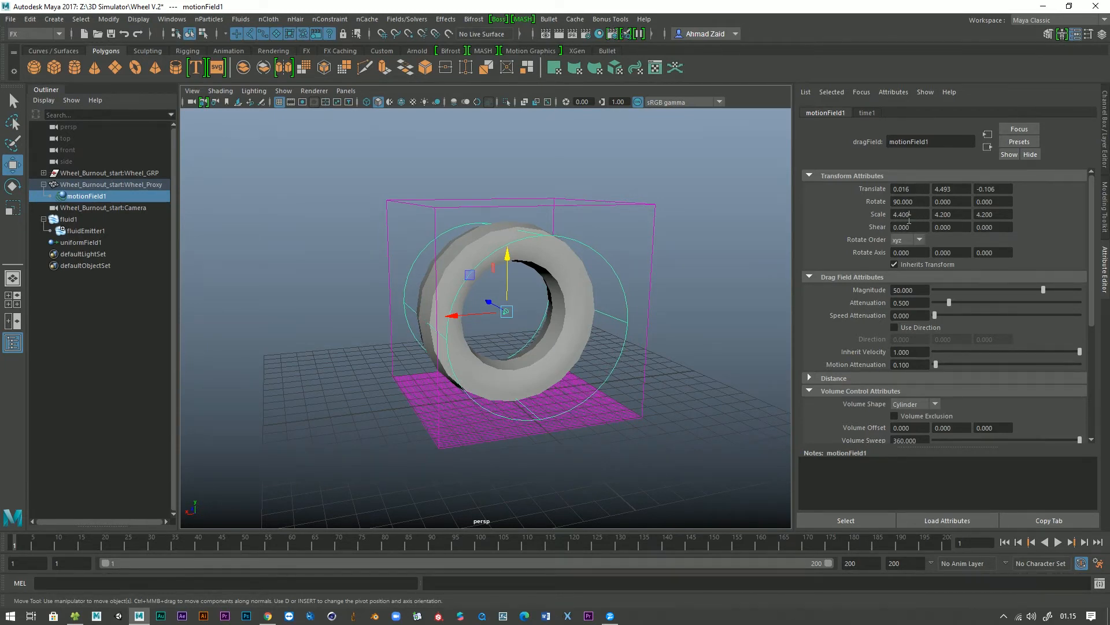
key("Tab")
type("4.400")
key("Tab")
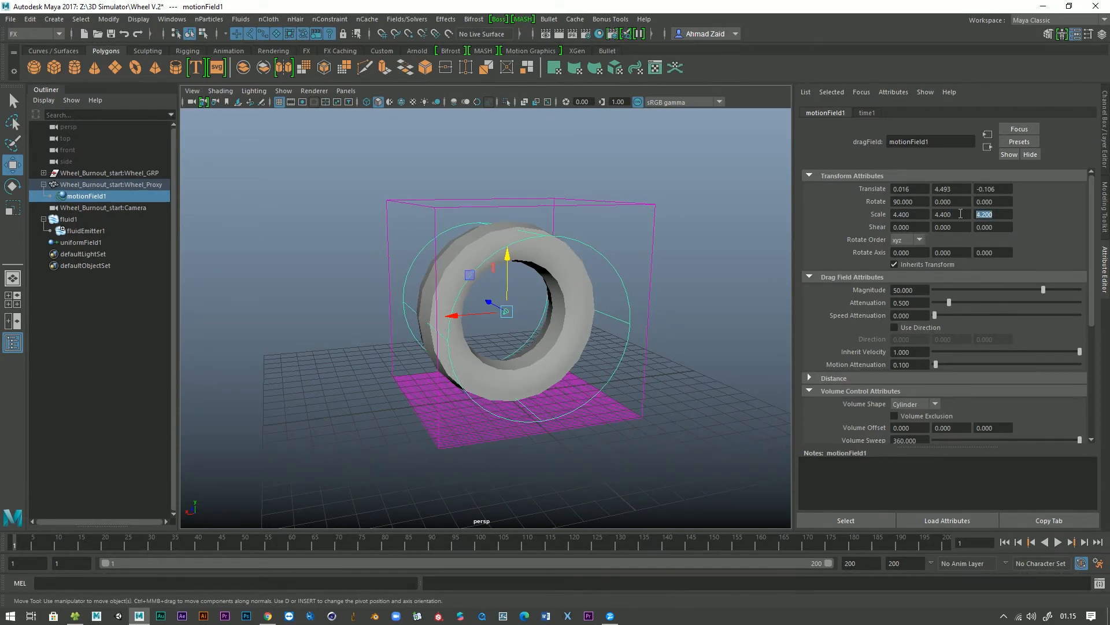
type("4.400")
key("Return")
left_click_drag(583, 342, 523, 336, "alt")
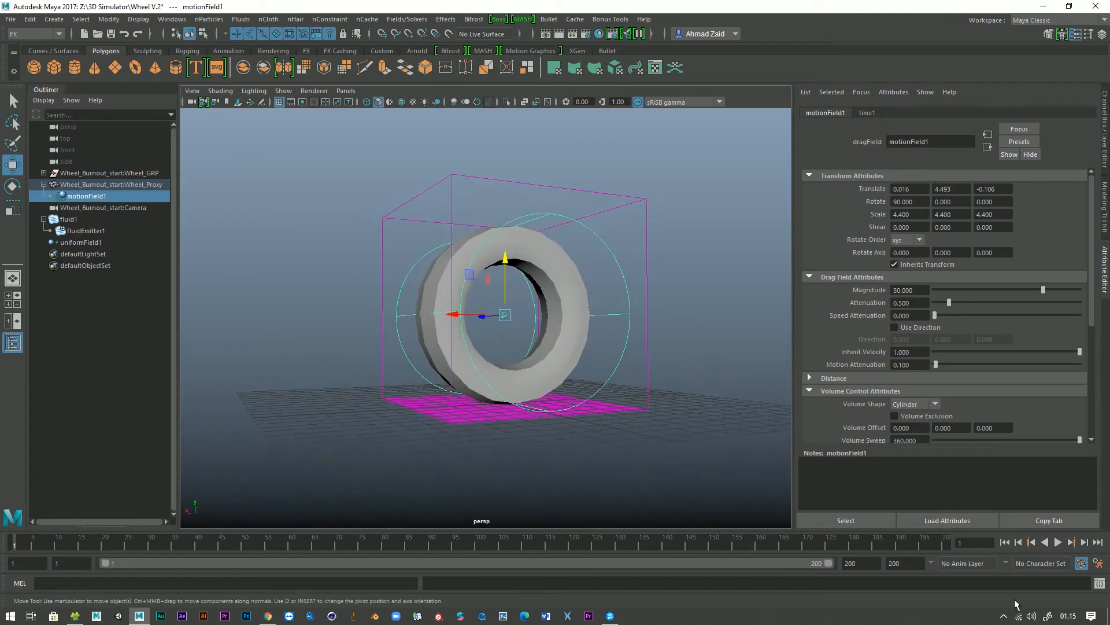
- Play the simulation from a side view to examine the cylindrical field's effect on the smoke, and save the scene
left_click(1058, 542)
left_click_drag(555, 461, 474, 461, "alt")
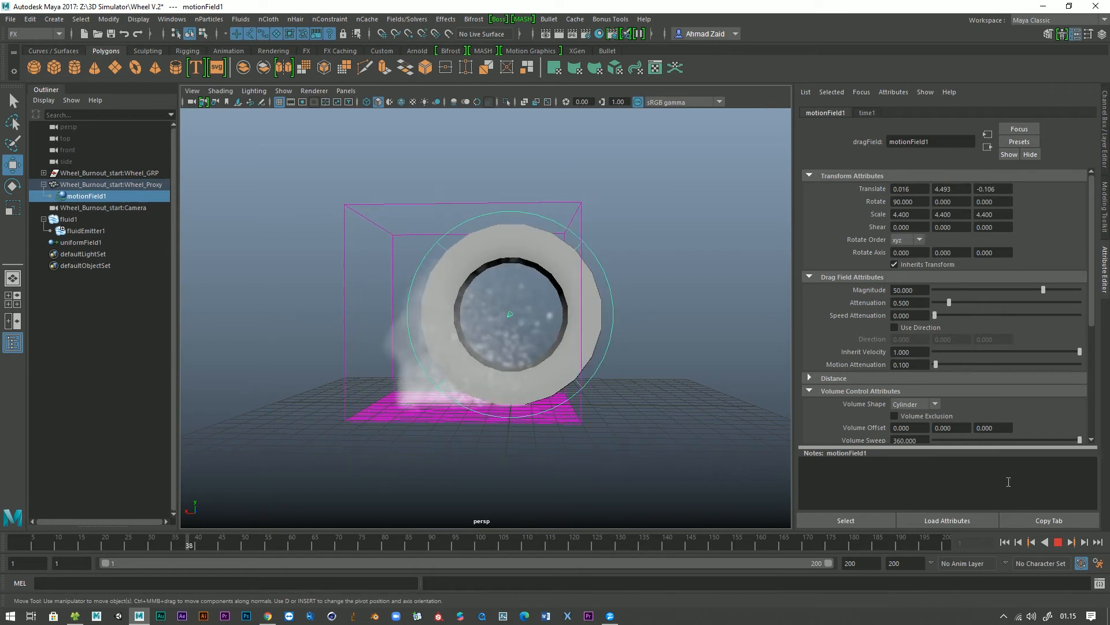
left_click(1059, 542)
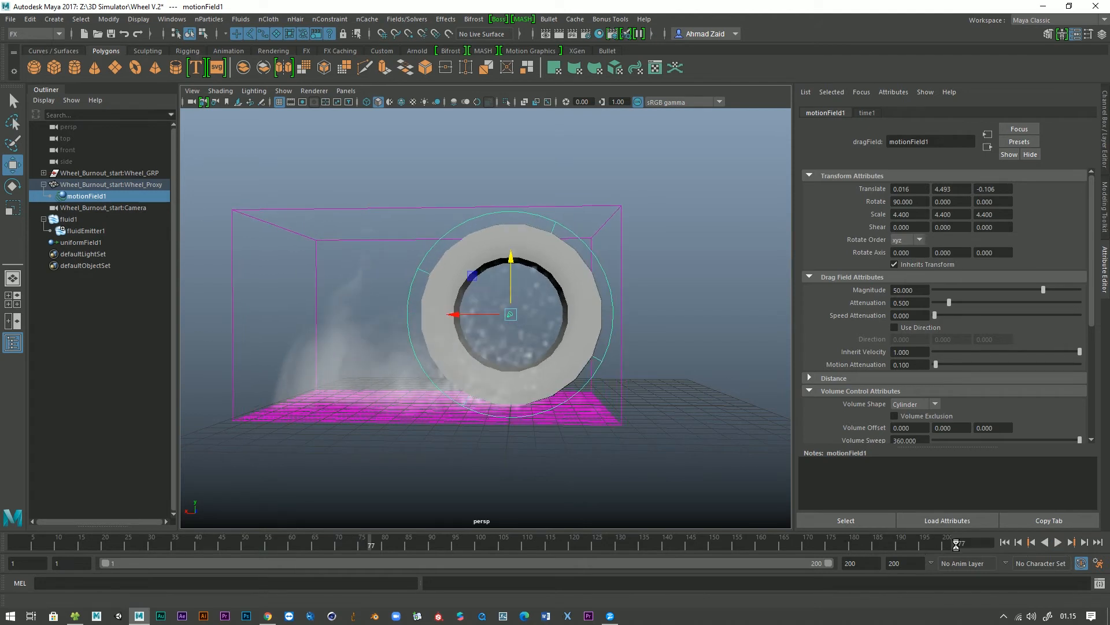
key("q")
key("ctrl+s")
key("w")
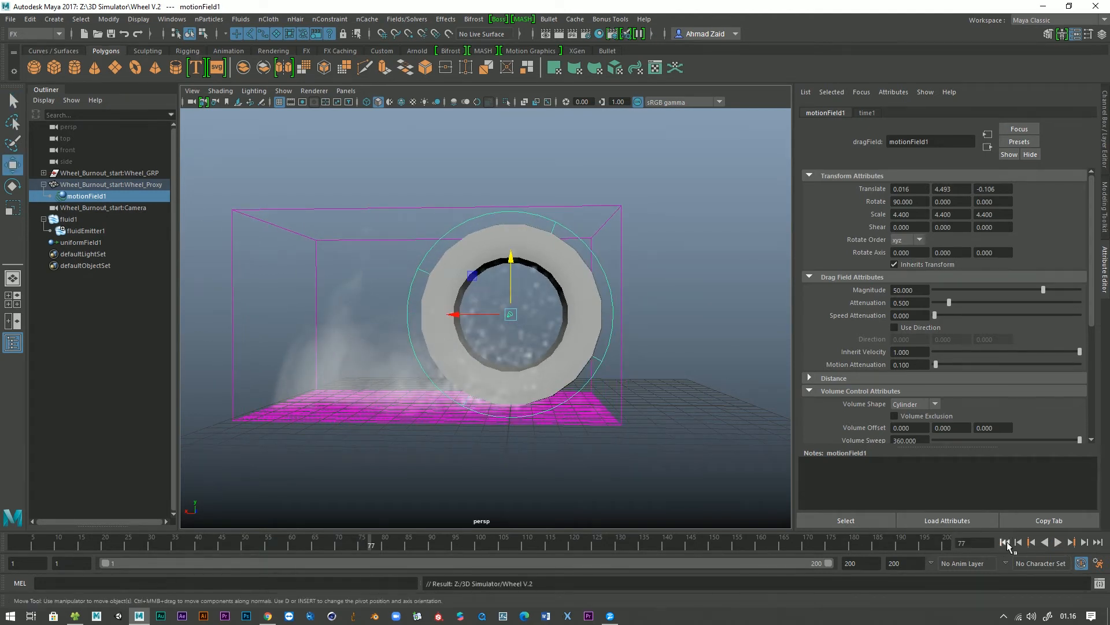
- Enable Emit In Substeps in fluid1's Dynamic Simulation settings and play the simulation from frame 1
left_click(1005, 542)
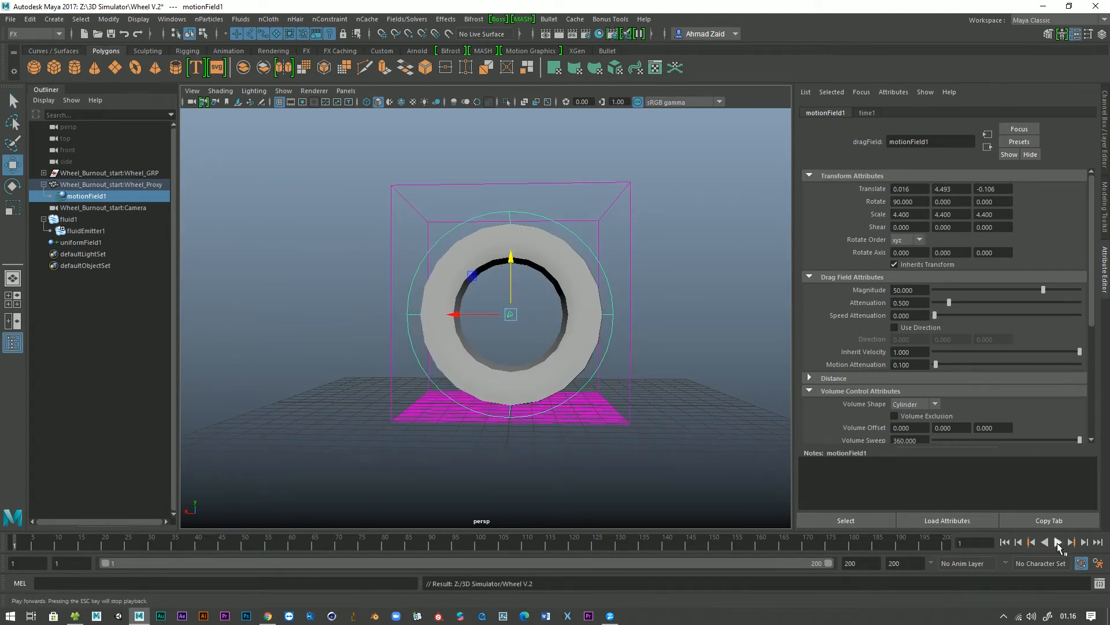
left_click(74, 221)
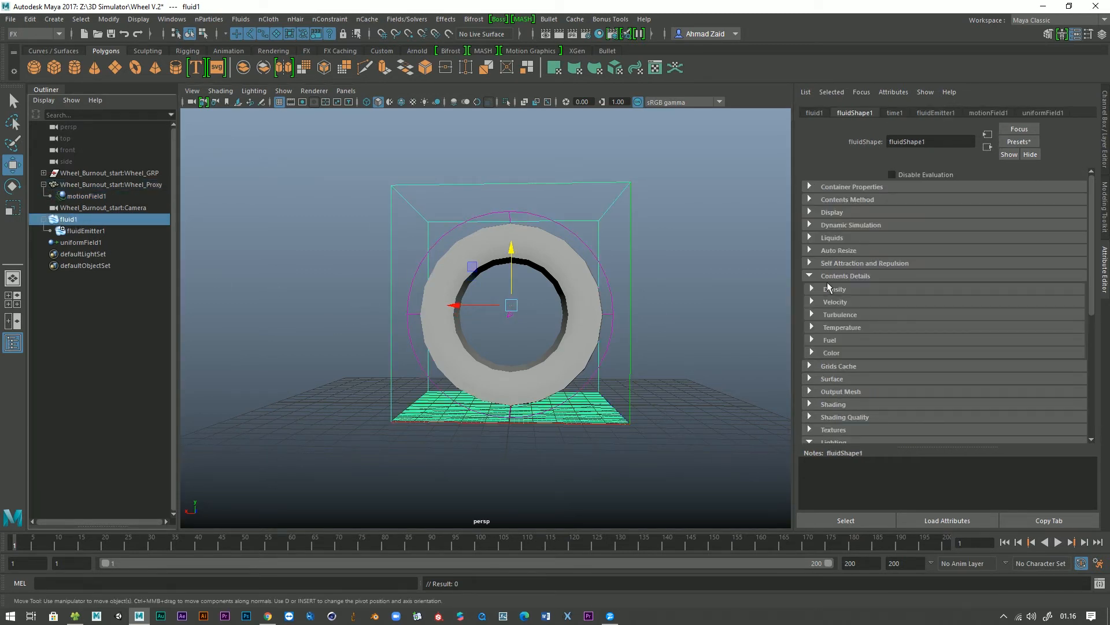
left_click(810, 225)
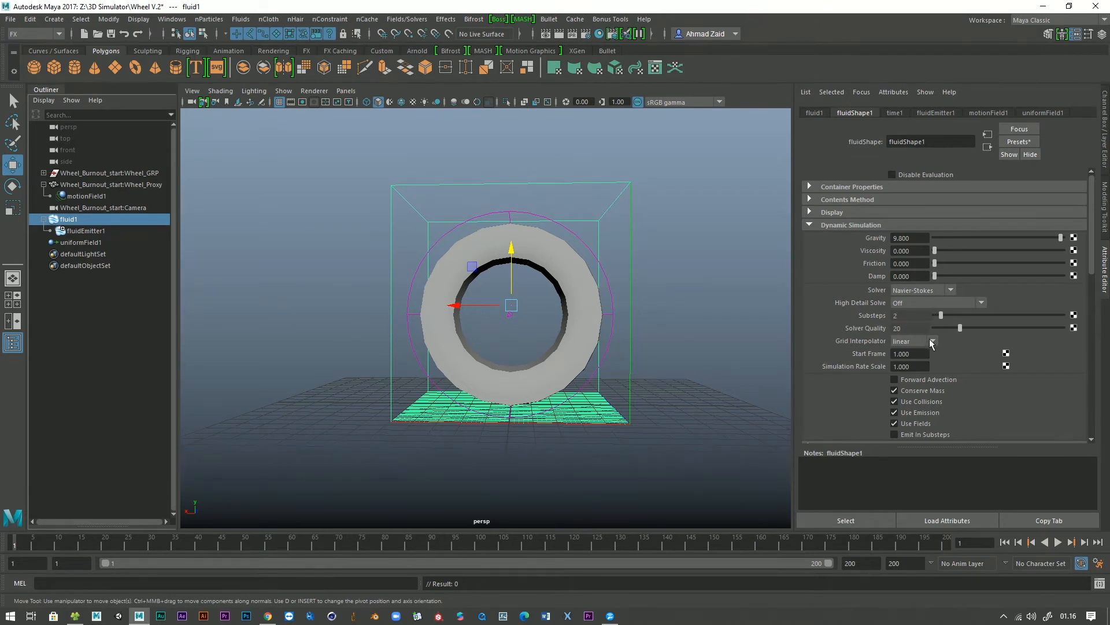
left_click(932, 434)
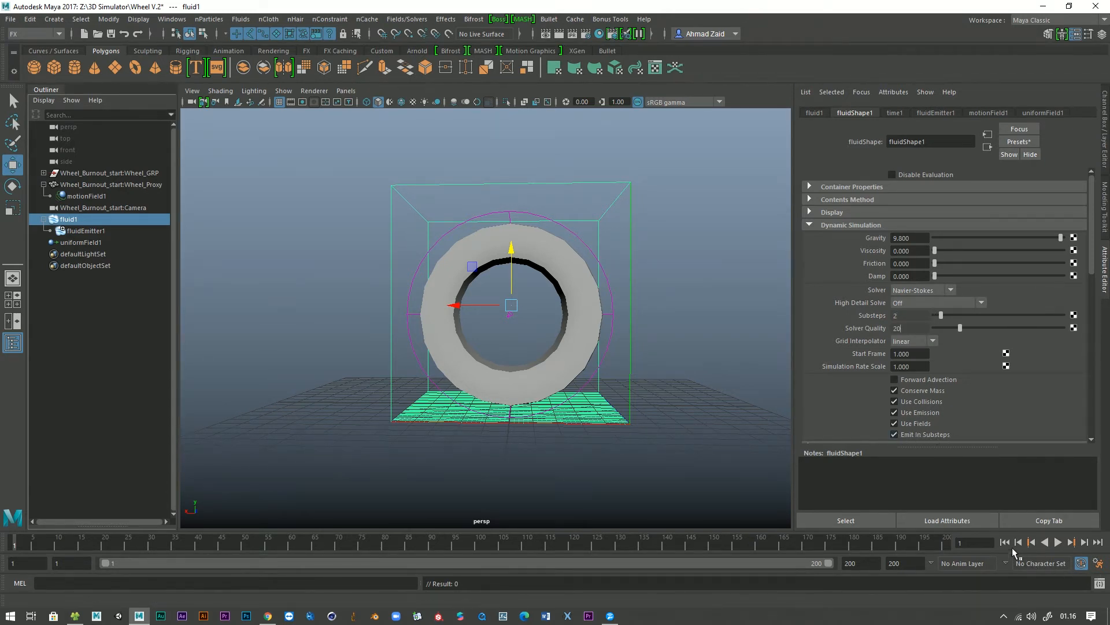
left_click(1059, 544)
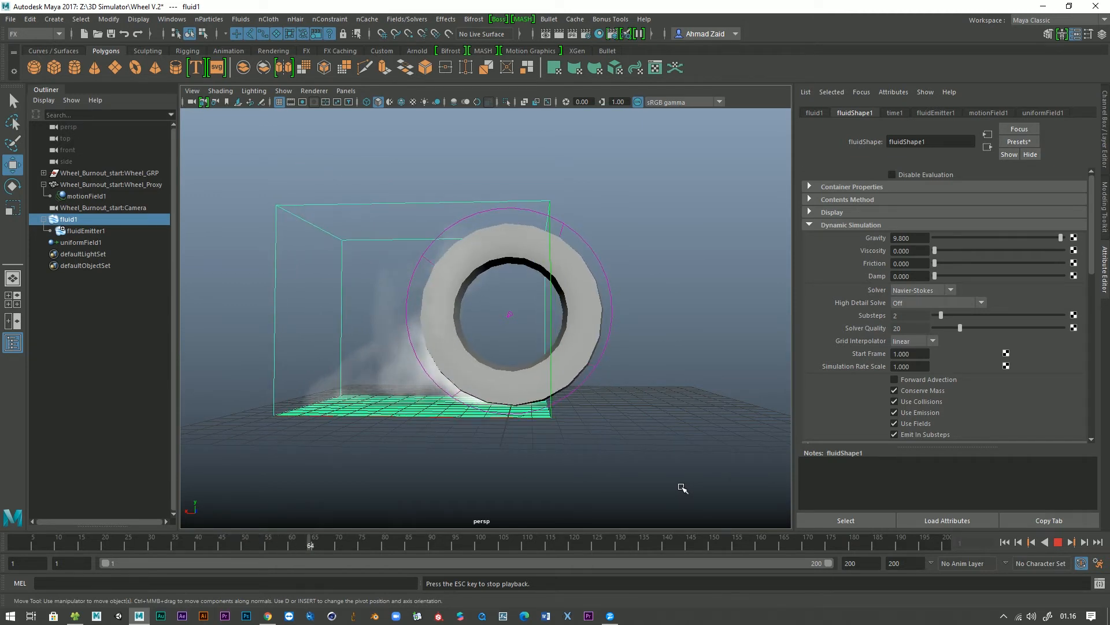
left_click(1059, 544)
- Examine fluidEmitter1's emission attributes and replay the simulation from frame 1 to judge the smoke emission
left_click(85, 230)
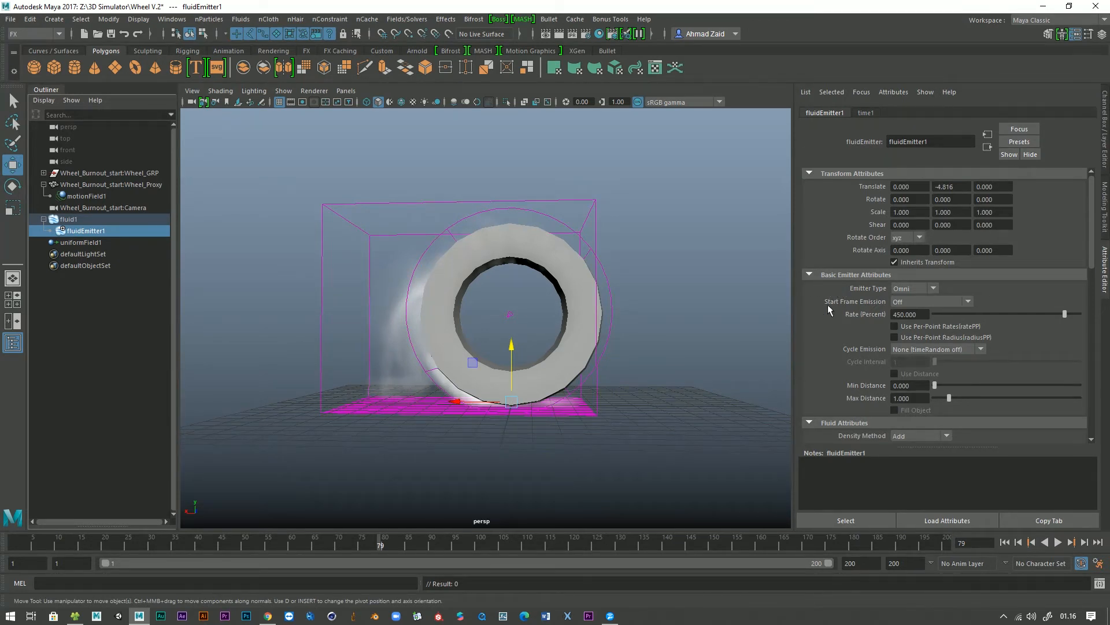
scroll(824, 328, "down", 3)
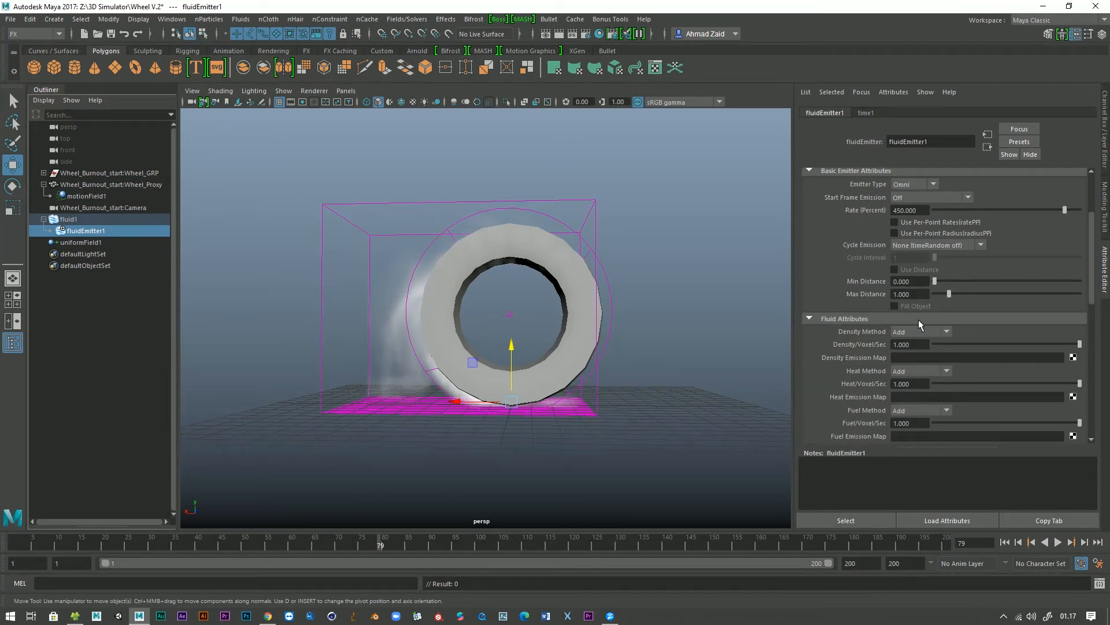
scroll(842, 324, "down", 2)
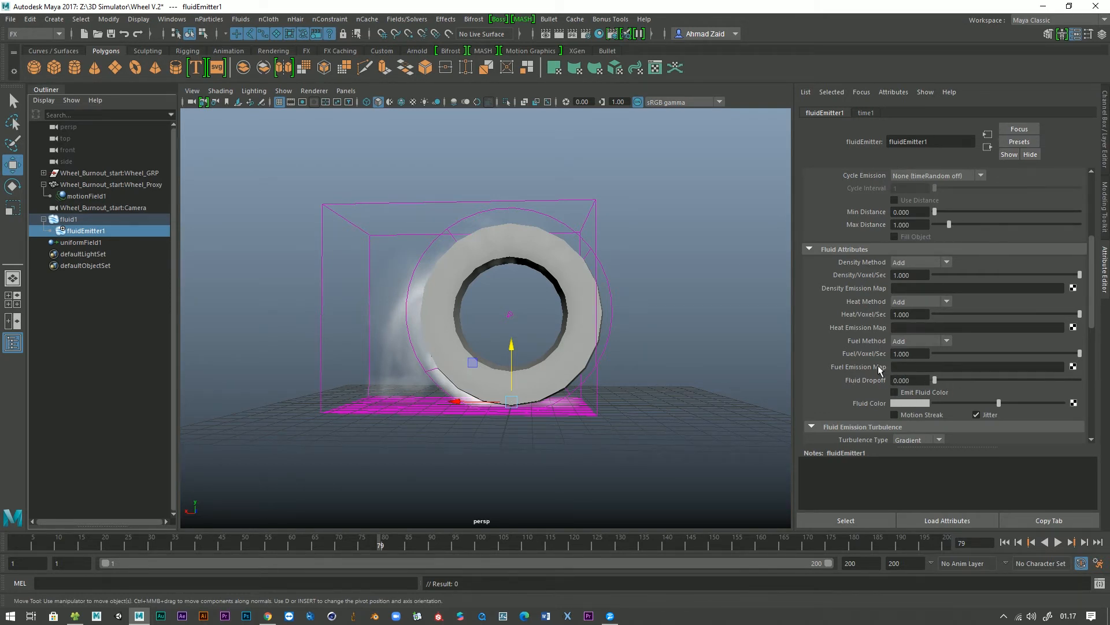
left_click(1005, 542)
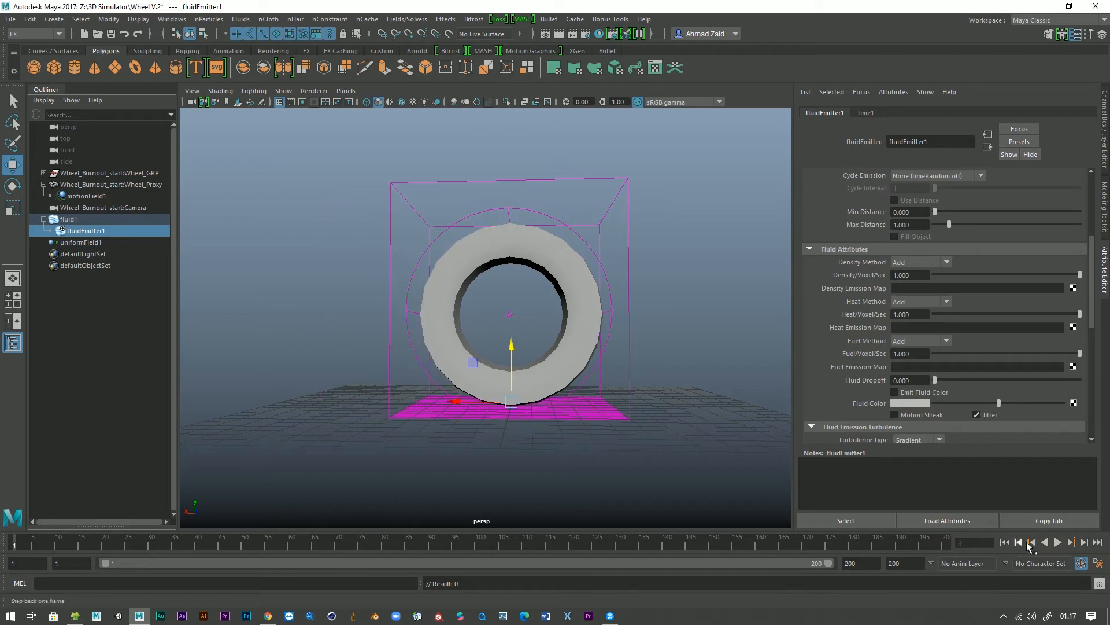
left_click(1058, 542)
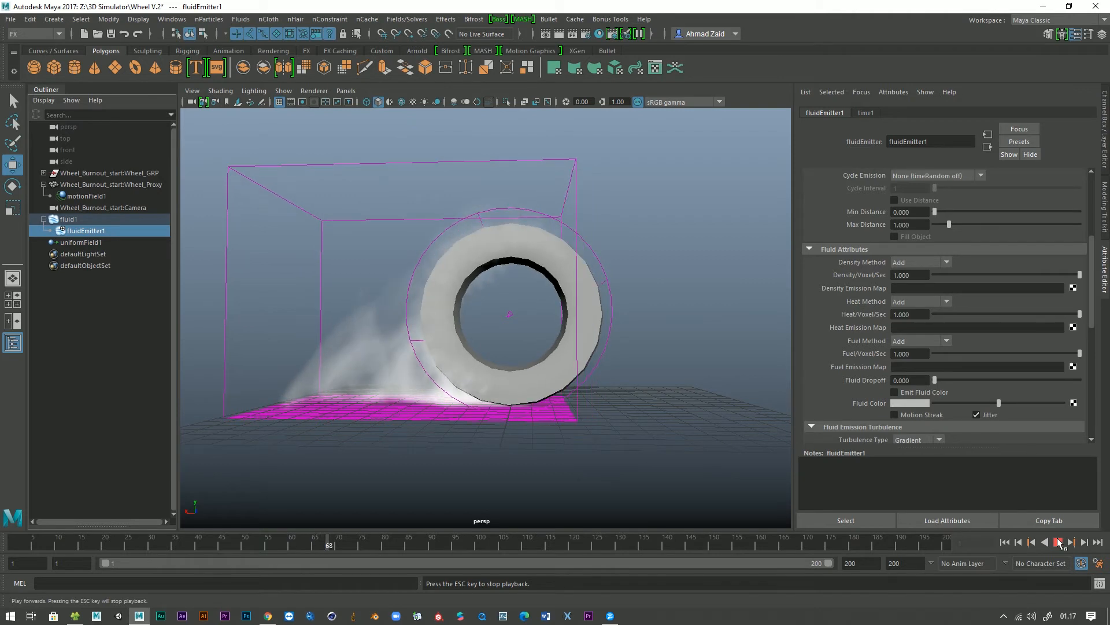
key("Escape")
scroll(815, 373, "down", 6)
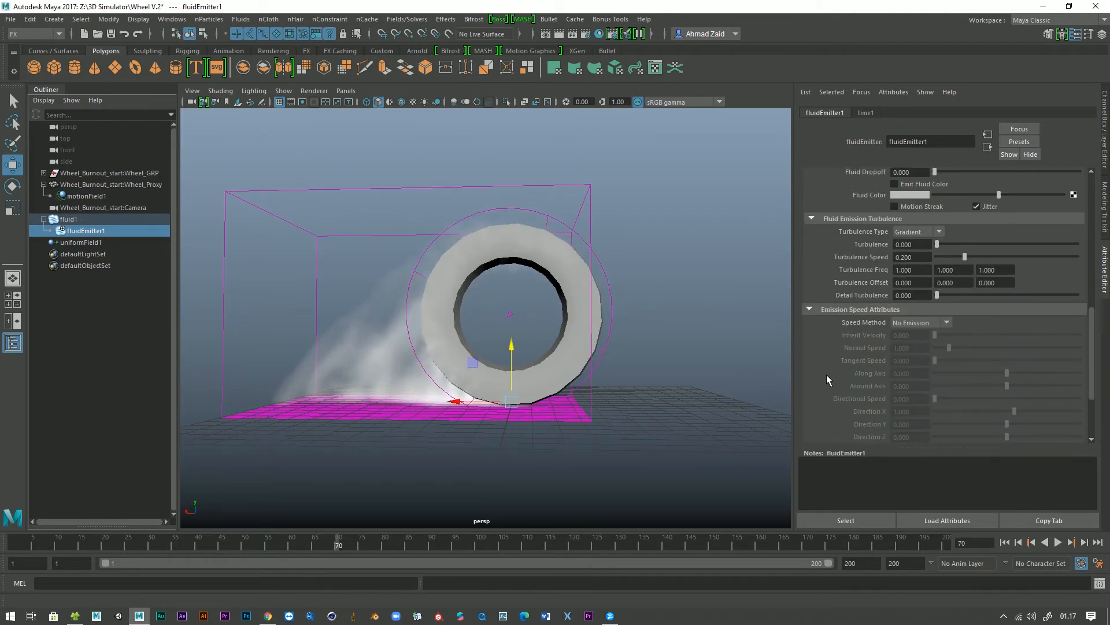
- Set fluidEmitter1's emission Speed Method to Add and Directional Speed to 10, and play the simulation from frame 1
left_click(909, 324)
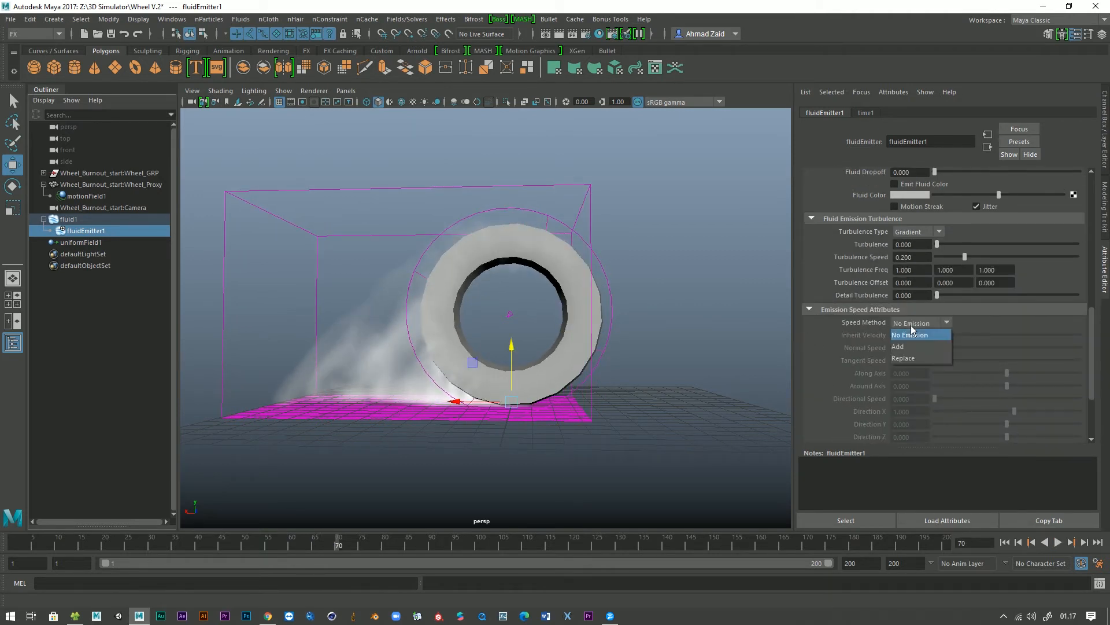
left_click(913, 350)
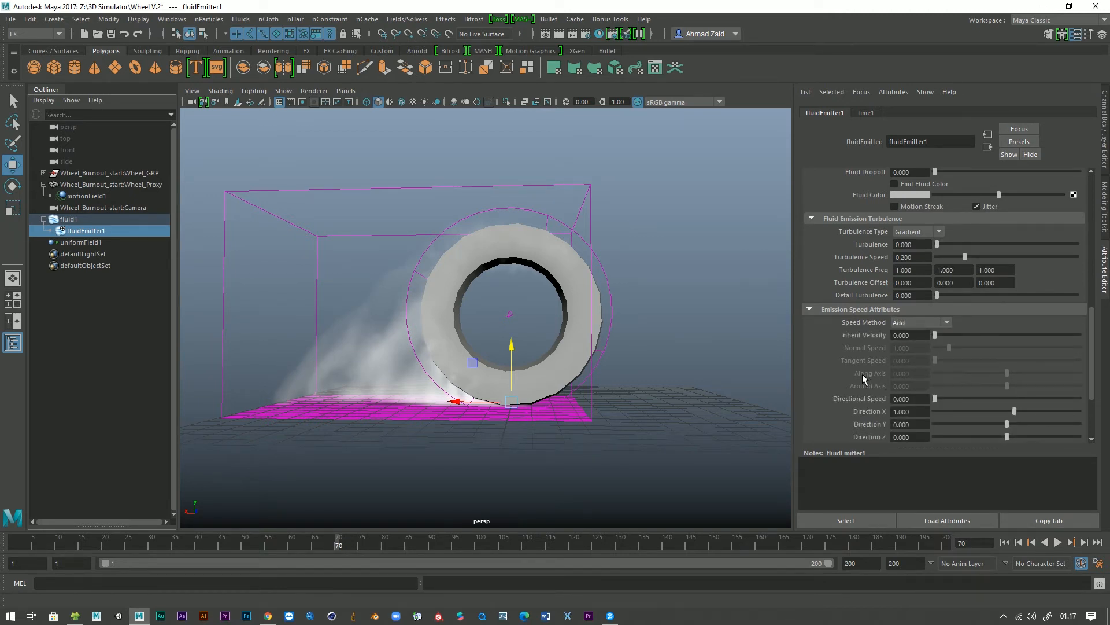
scroll(848, 379, "down", 3)
left_click_drag(960, 328, 1104, 329)
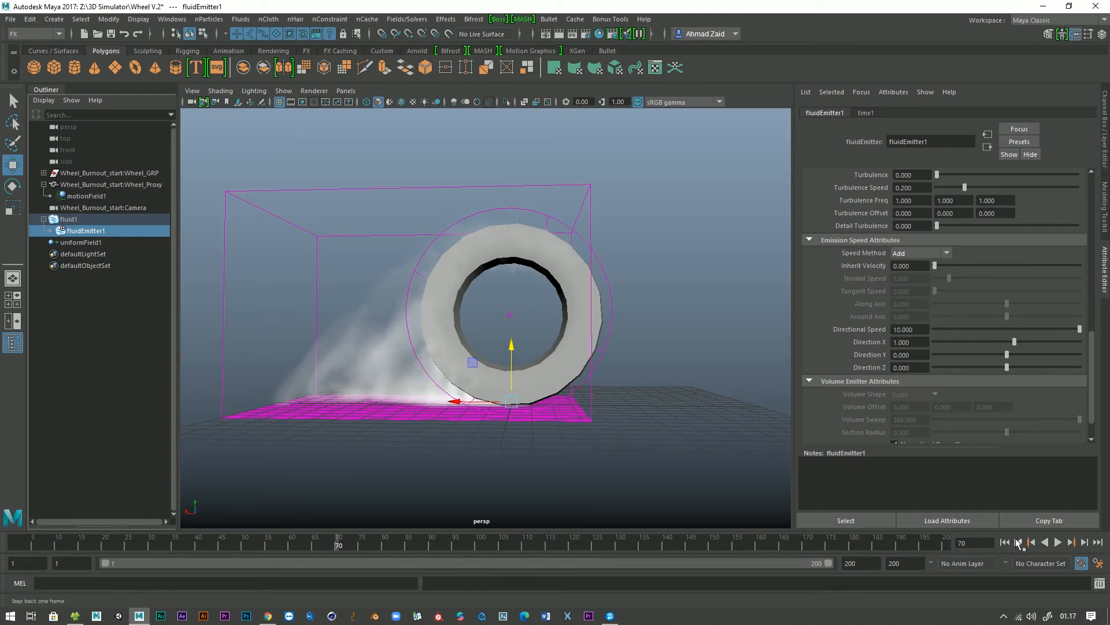
left_click(1005, 543)
left_click(1058, 543)
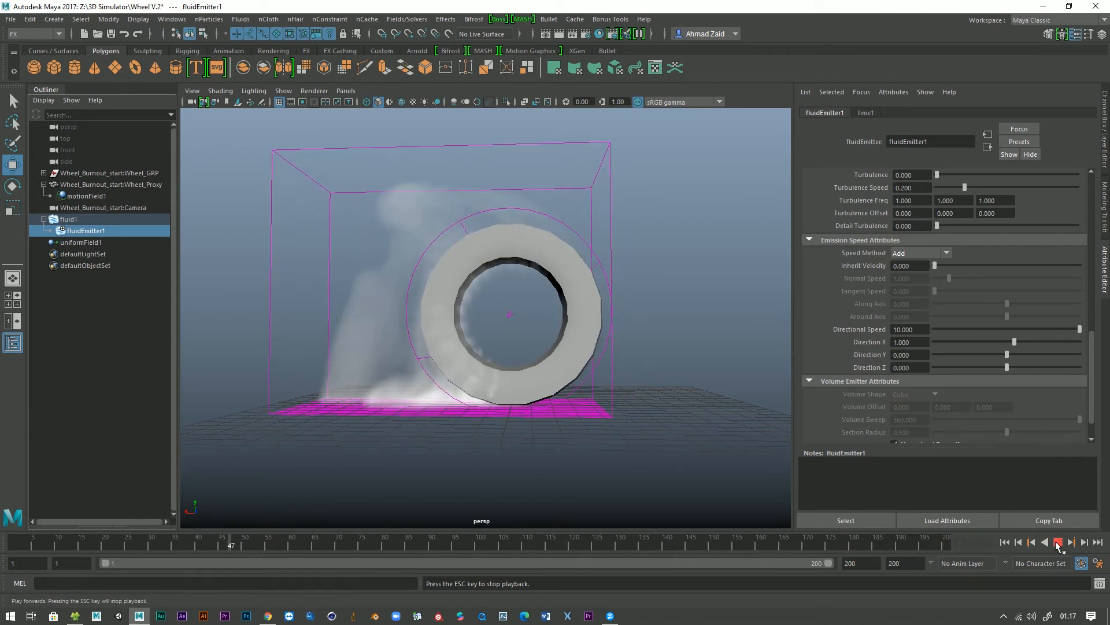
left_click(1058, 542)
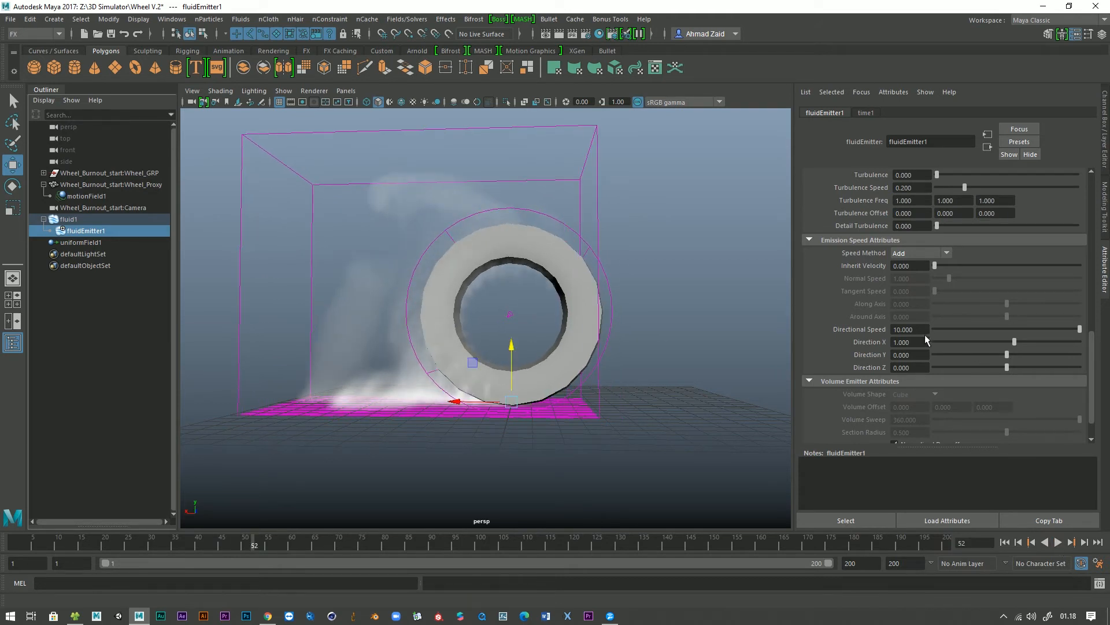
- Set fluidEmitter1's Directional Speed to 200, play the simulation from frame 1 in a wider view, and save the scene
left_click(1004, 542)
left_click(910, 329)
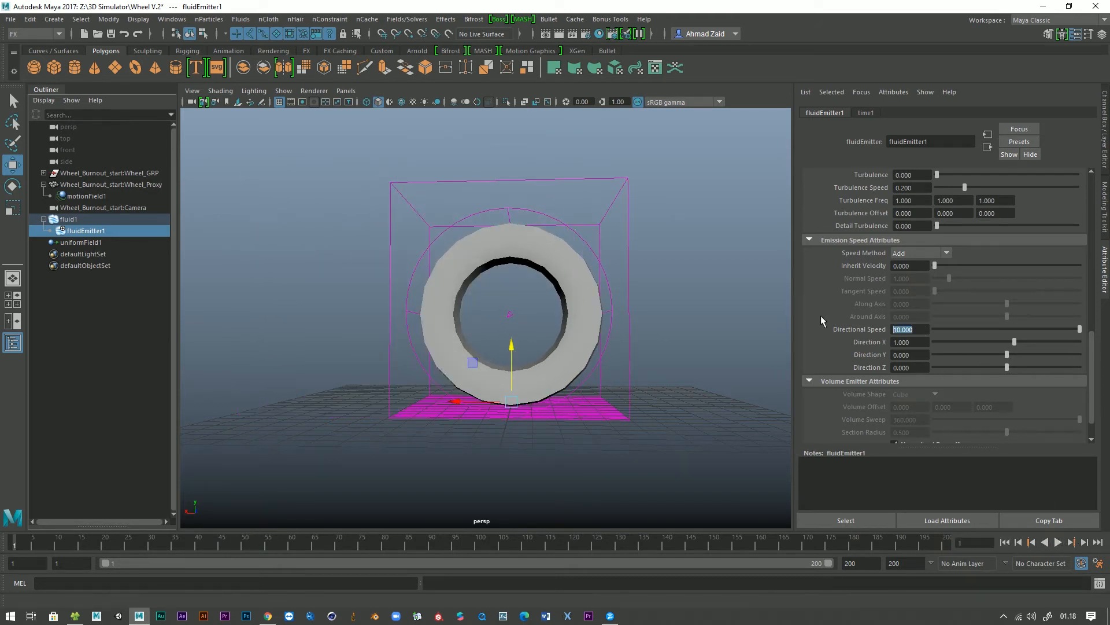
type("200")
key("Return")
left_click(1060, 543)
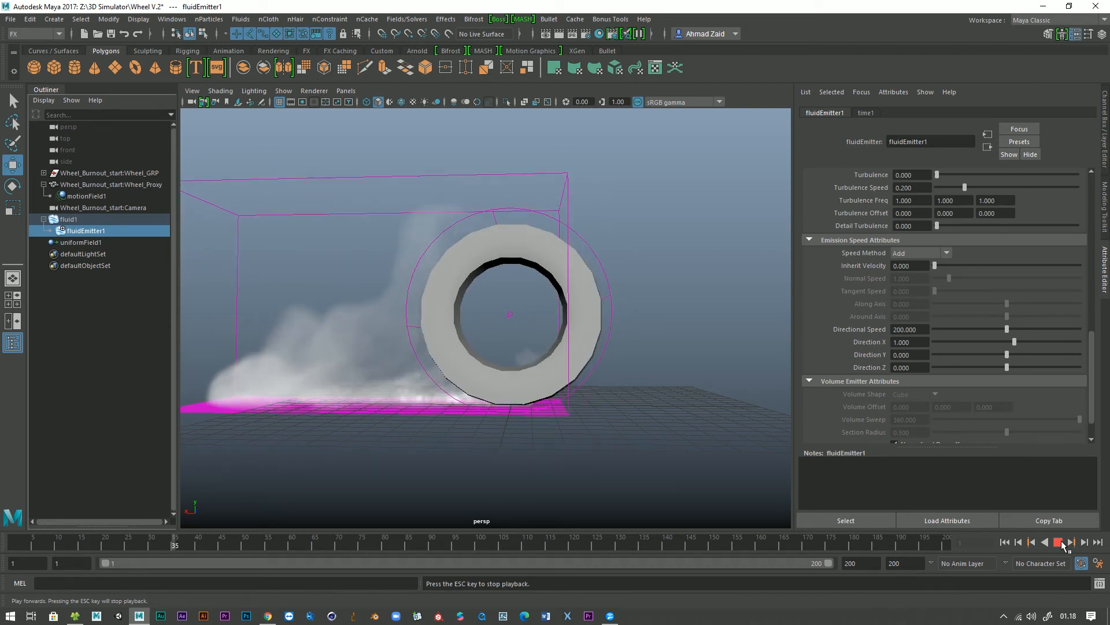
right_click_drag(603, 401, 560, 402, "alt")
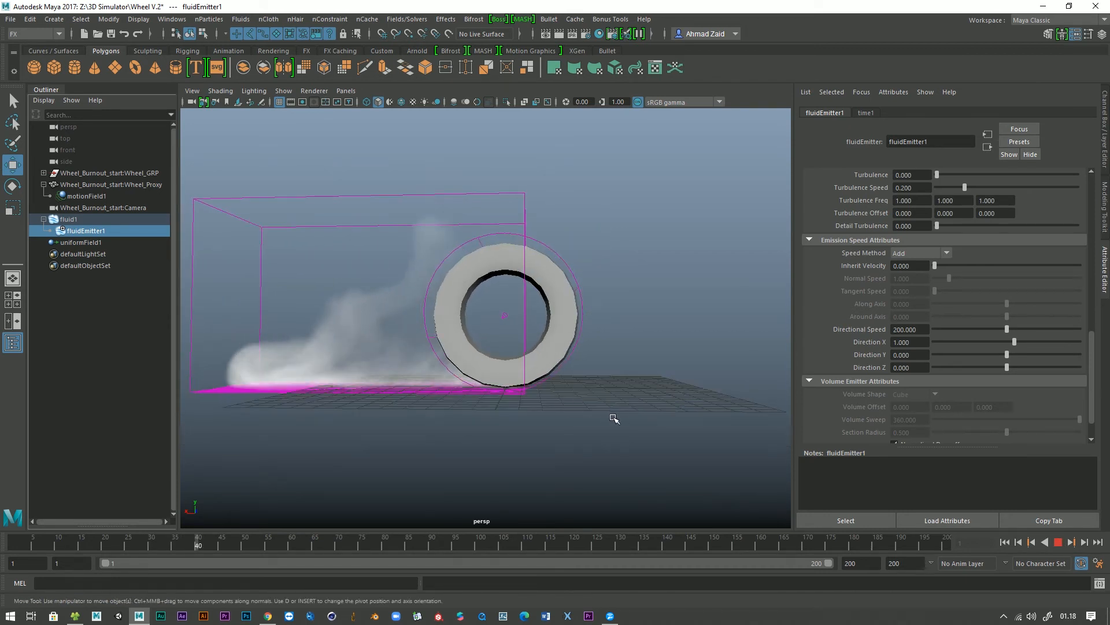
middle_click_drag(613, 418, 617, 418, "alt")
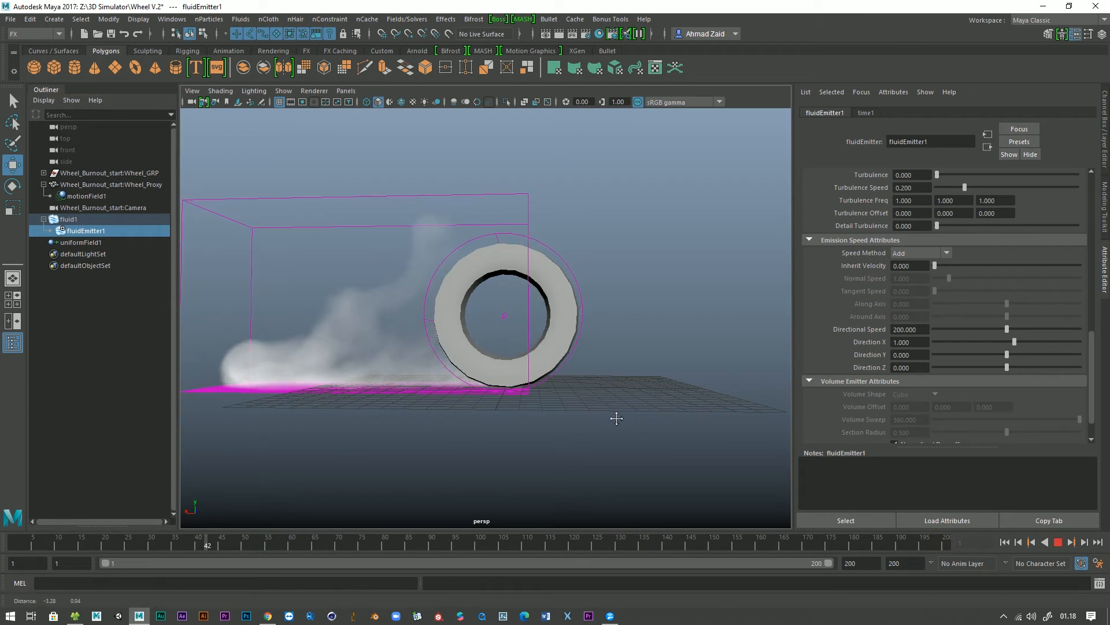
left_click(1059, 542)
key("ctrl+s")
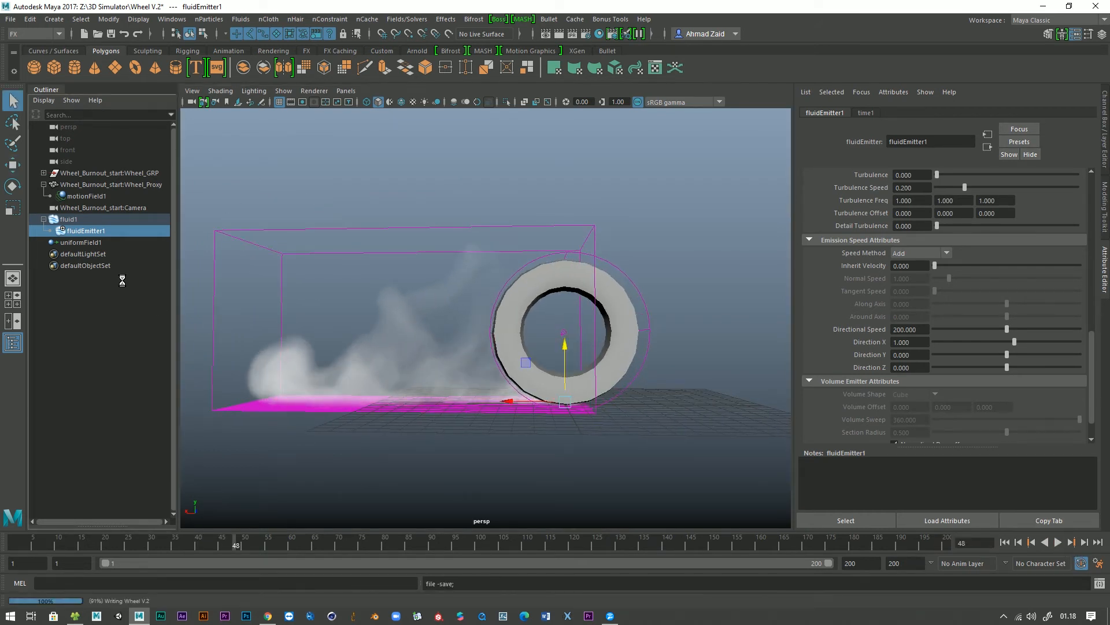
key("w")
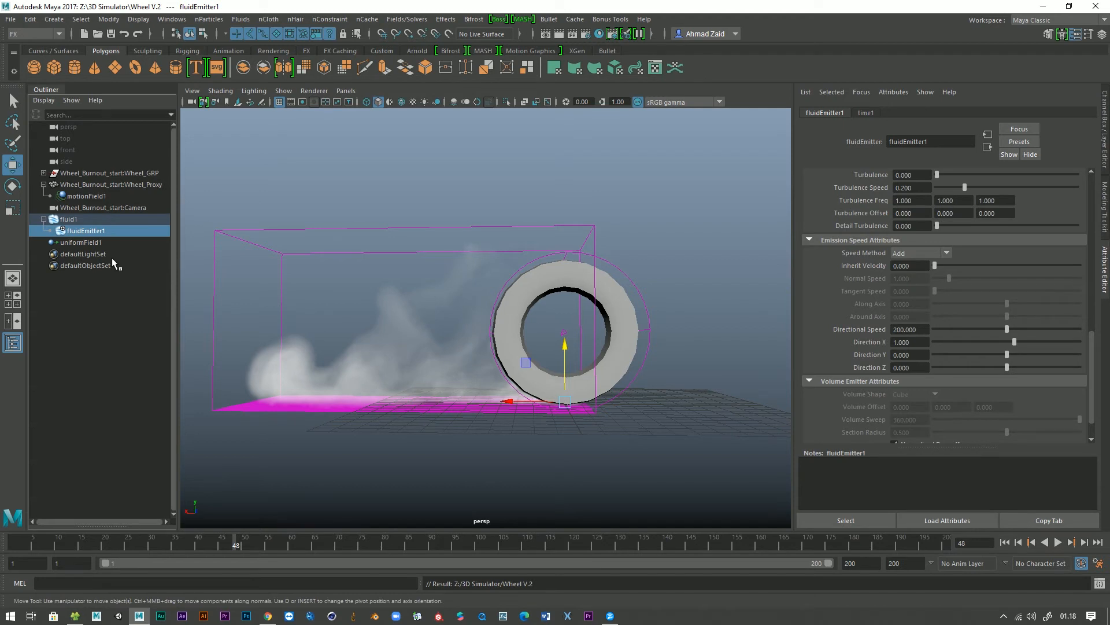
- Set fluid1's Damp to 0.05 in its Dynamic Simulation settings and play the simulation from frame 1
left_click(68, 219)
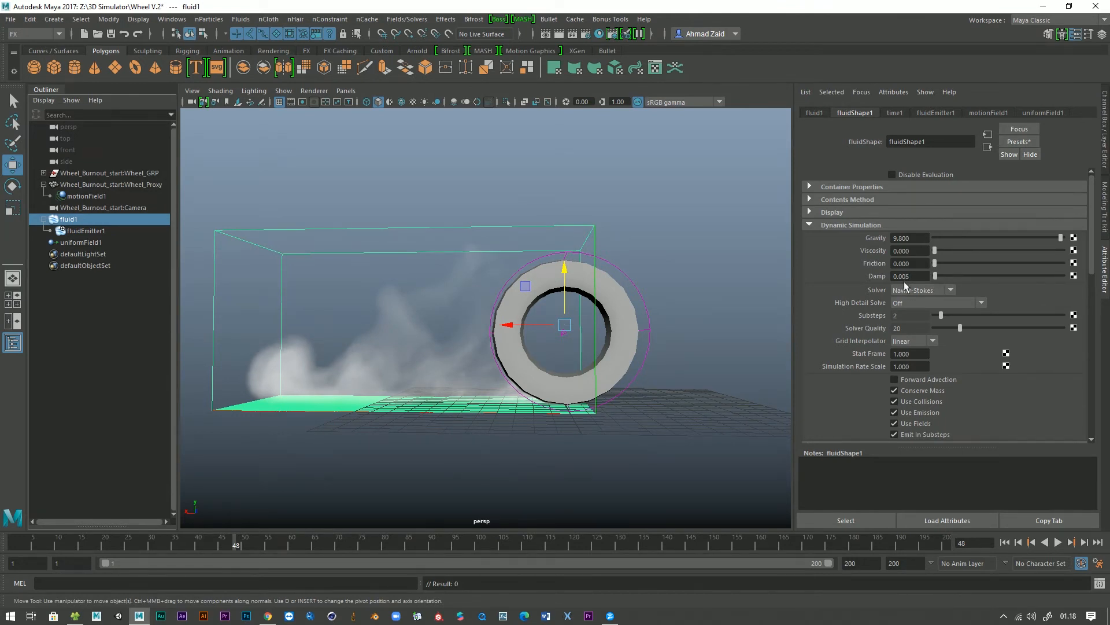
type("5")
key("Return")
left_click(1004, 543)
left_click(1058, 543)
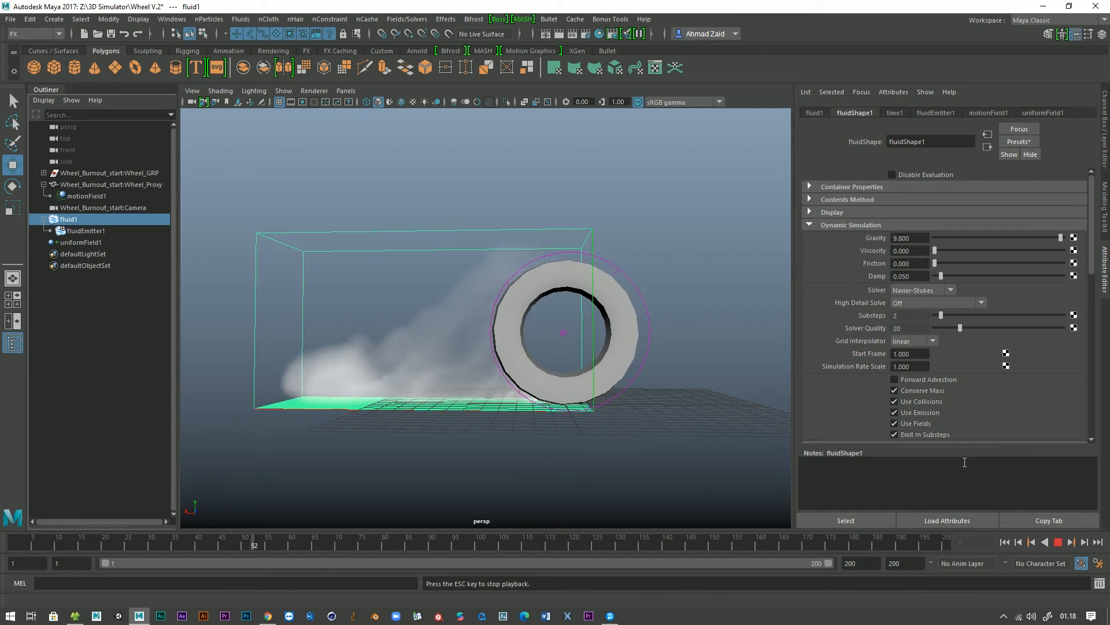
scroll(845, 381, "down", 3)
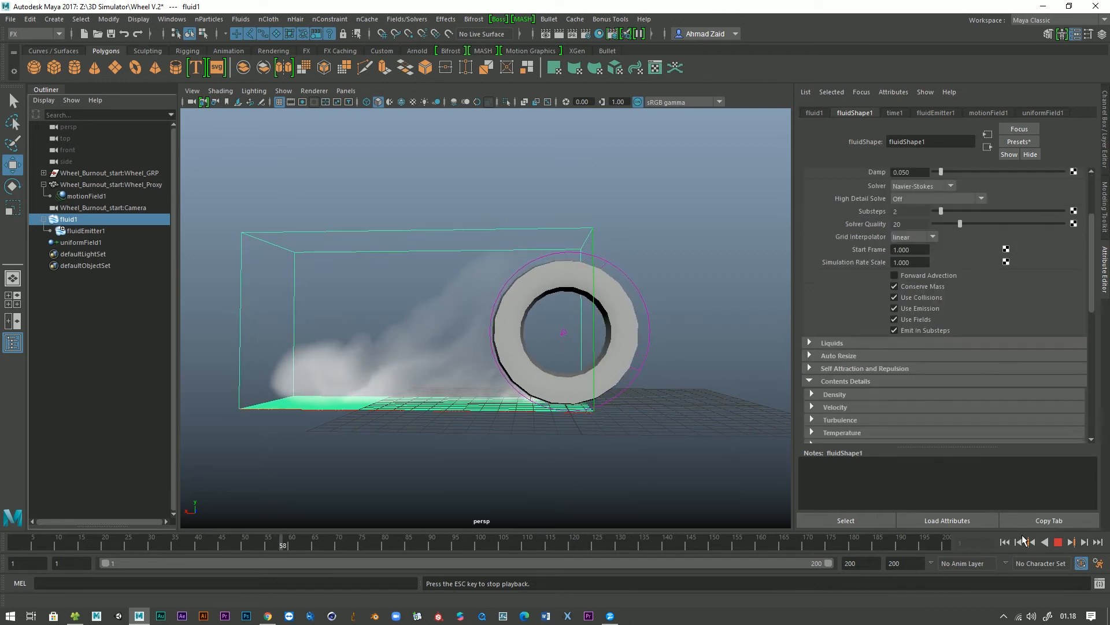
left_click(1058, 542)
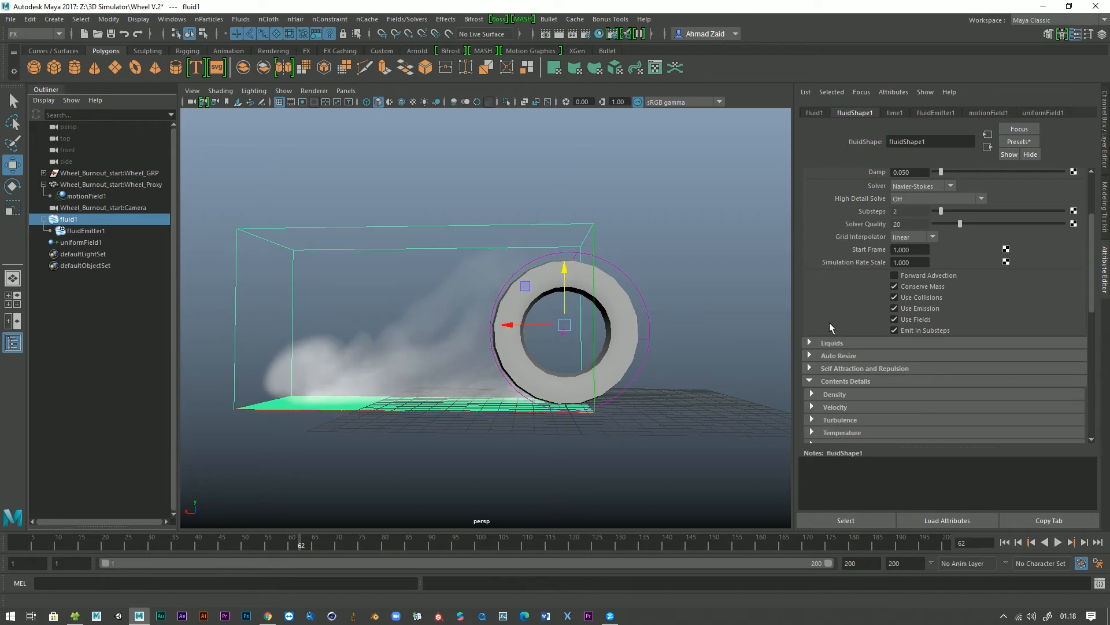
- Try a Damp of 0.321 on fluid1 and replay the simulation from frame 1 to judge the smoke
scroll(851, 327, "up", 3)
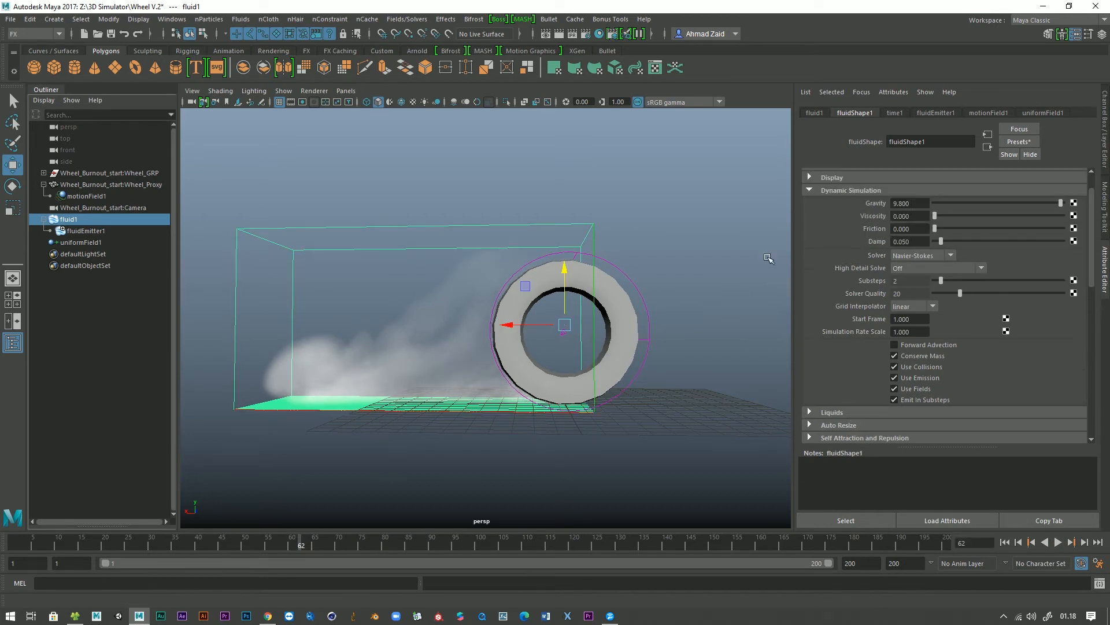
left_click(1005, 542)
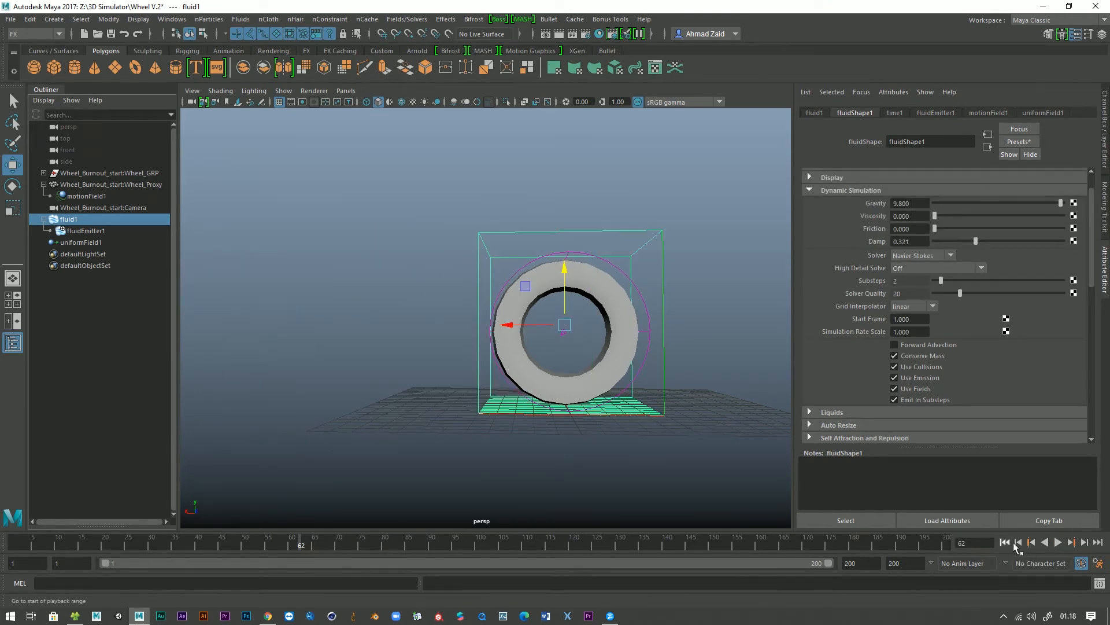
left_click(1059, 542)
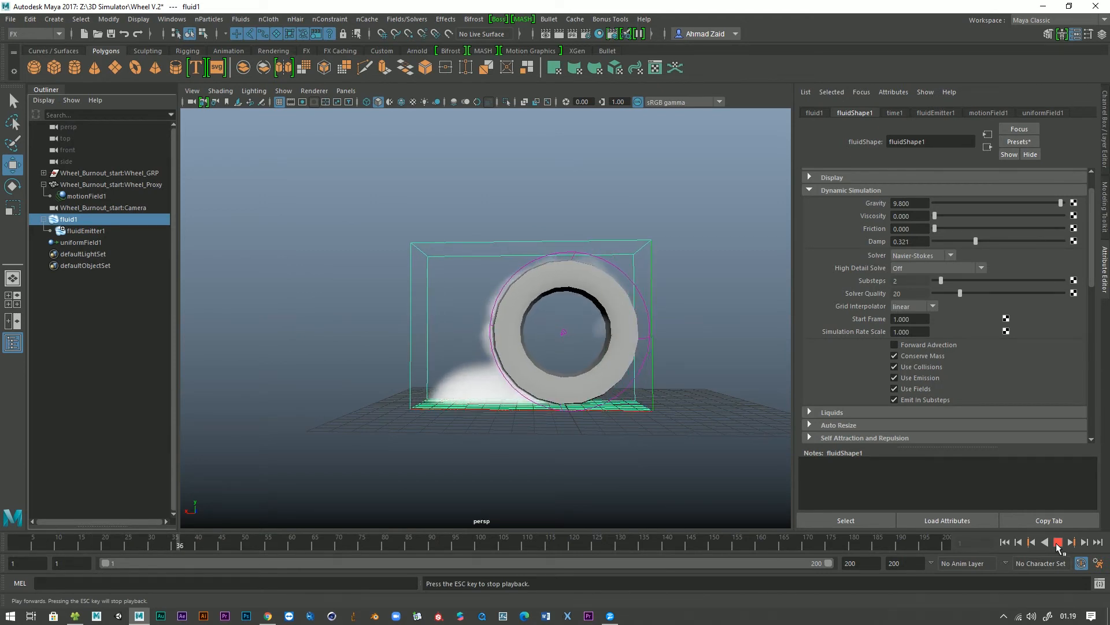
left_click(1058, 542)
left_click(1006, 542)
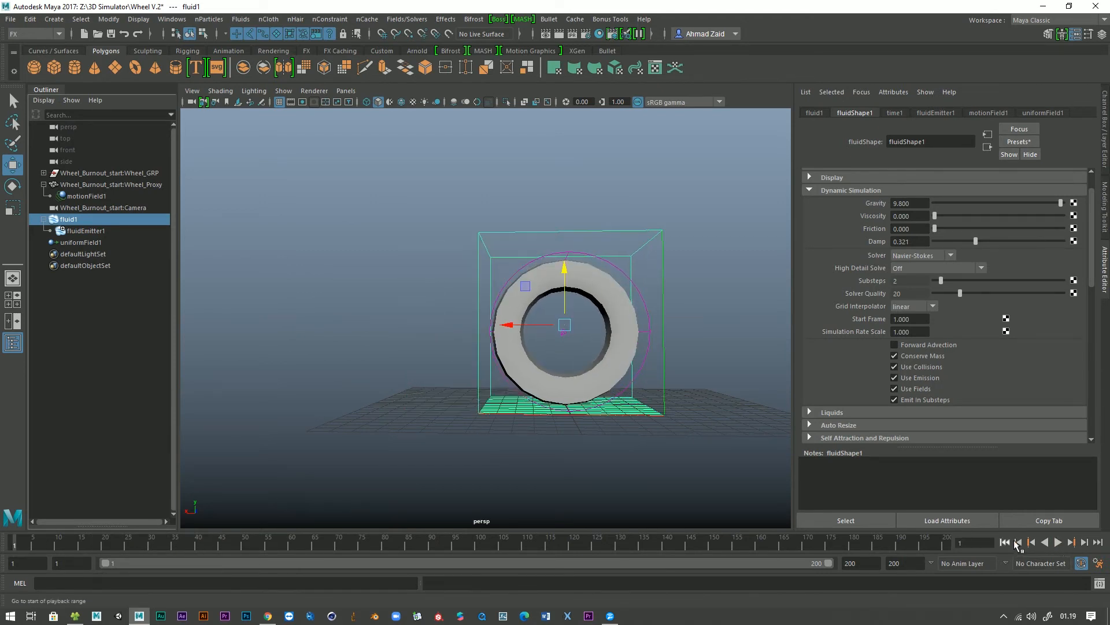
left_click(1058, 542)
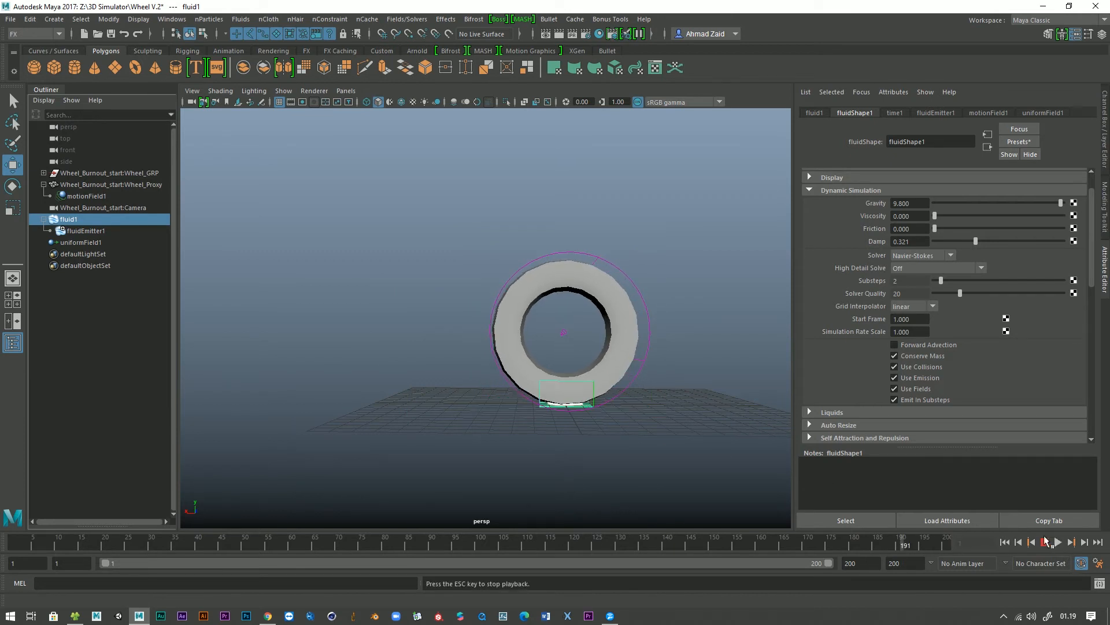
left_click(1044, 543)
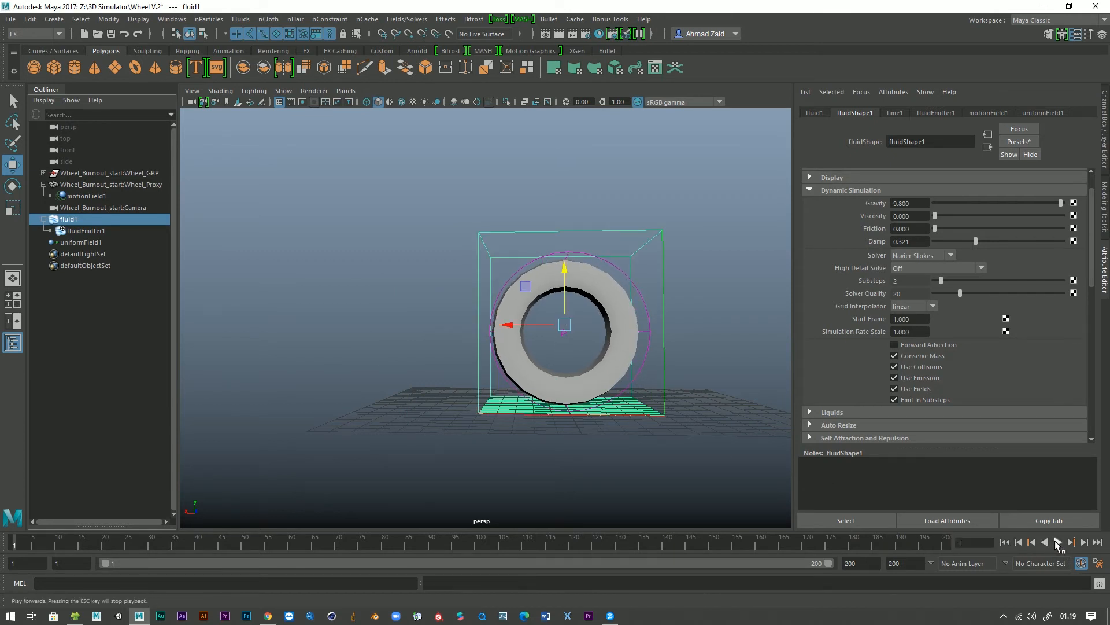
left_click(1059, 542)
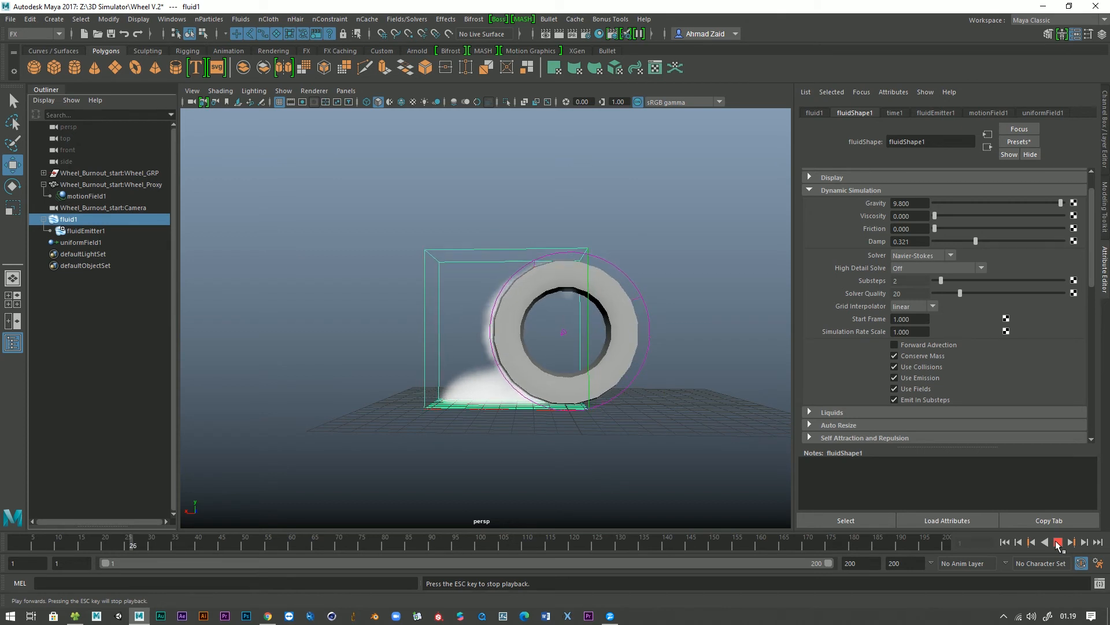
left_click(1059, 542)
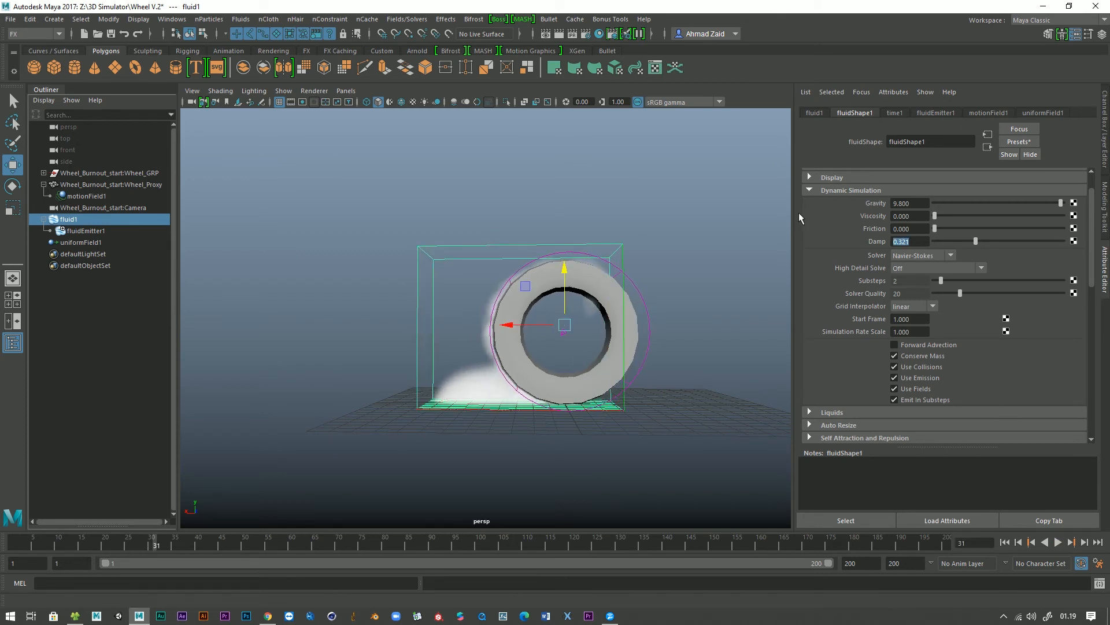
- Set fluid1's Damp back to 0.05 and play the simulation again
type("0.05")
key("Return")
left_click(1058, 542)
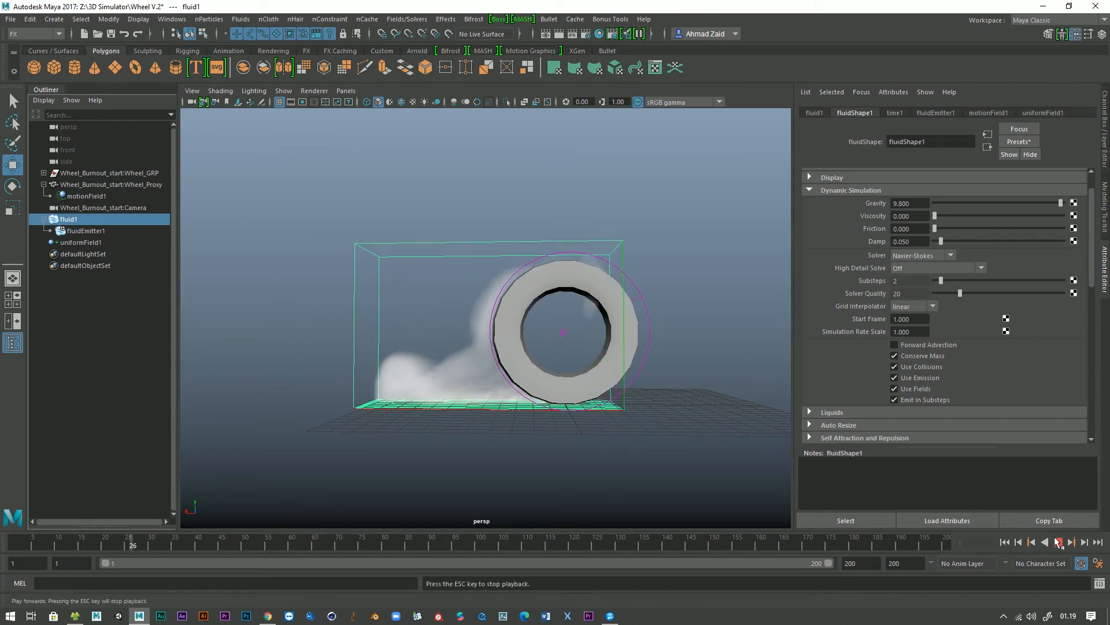
left_click(1057, 539)
- Enable Self Shadow in fluid1's Lighting settings with a Shadow Opacity of 1, and replay the simulation from frame 1
scroll(819, 382, "down", 1)
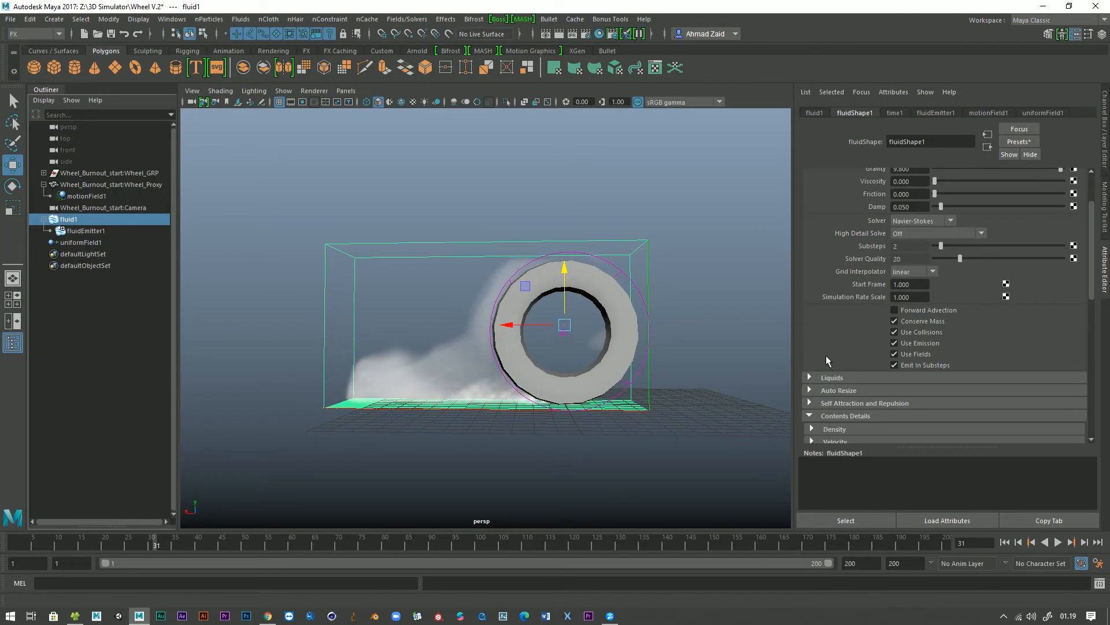
scroll(827, 359, "down", 2)
scroll(832, 359, "down", 3)
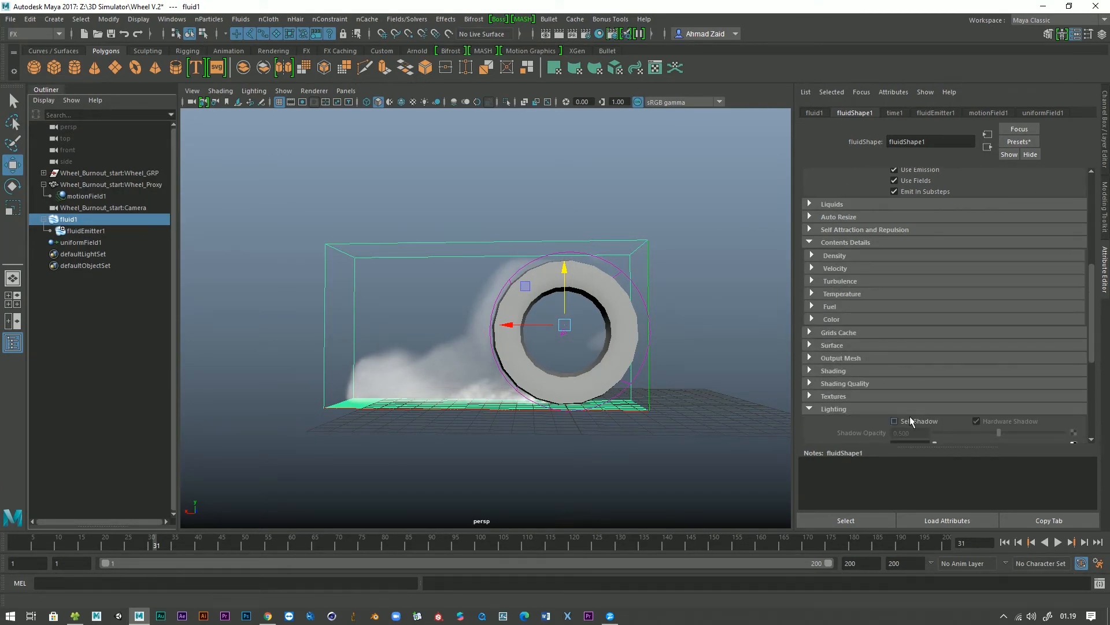
scroll(910, 416, "down", 1)
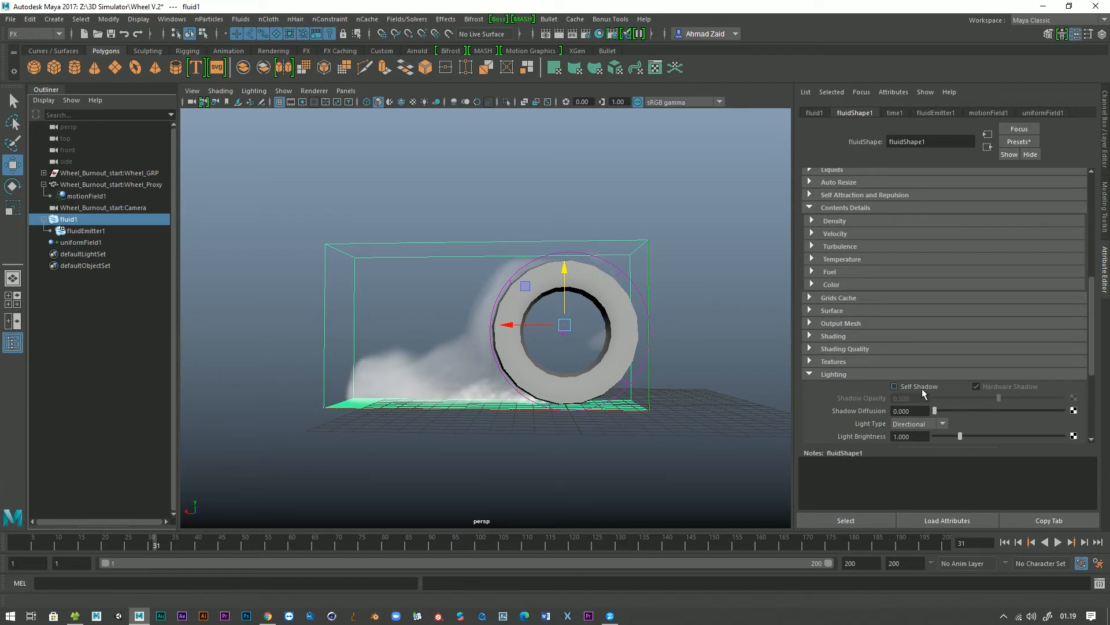
left_click(922, 387)
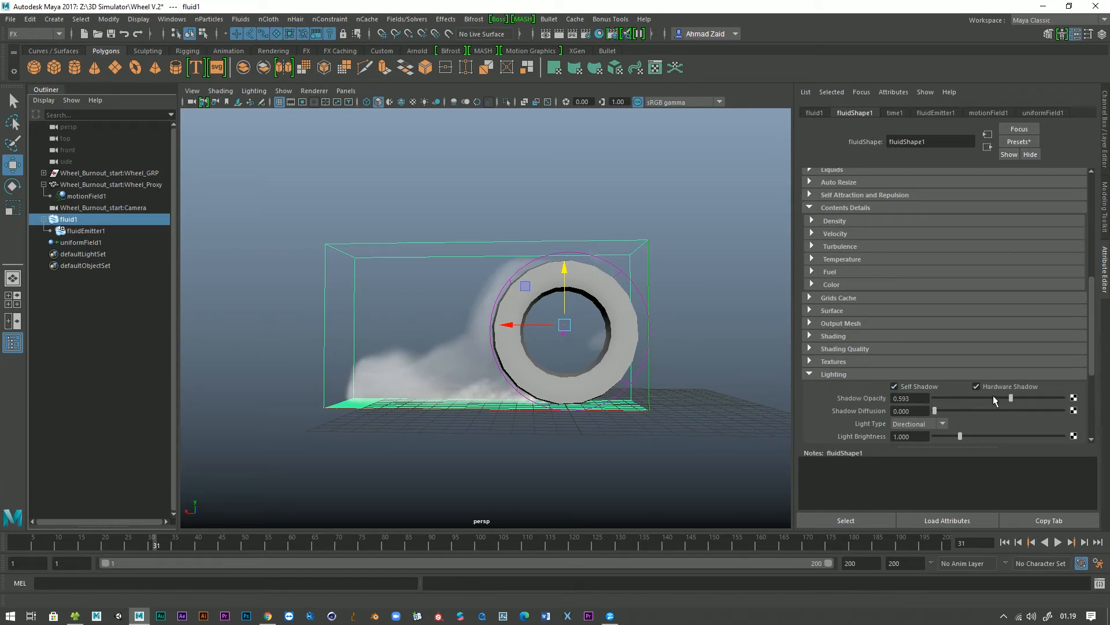
left_click_drag(993, 398, 1045, 398)
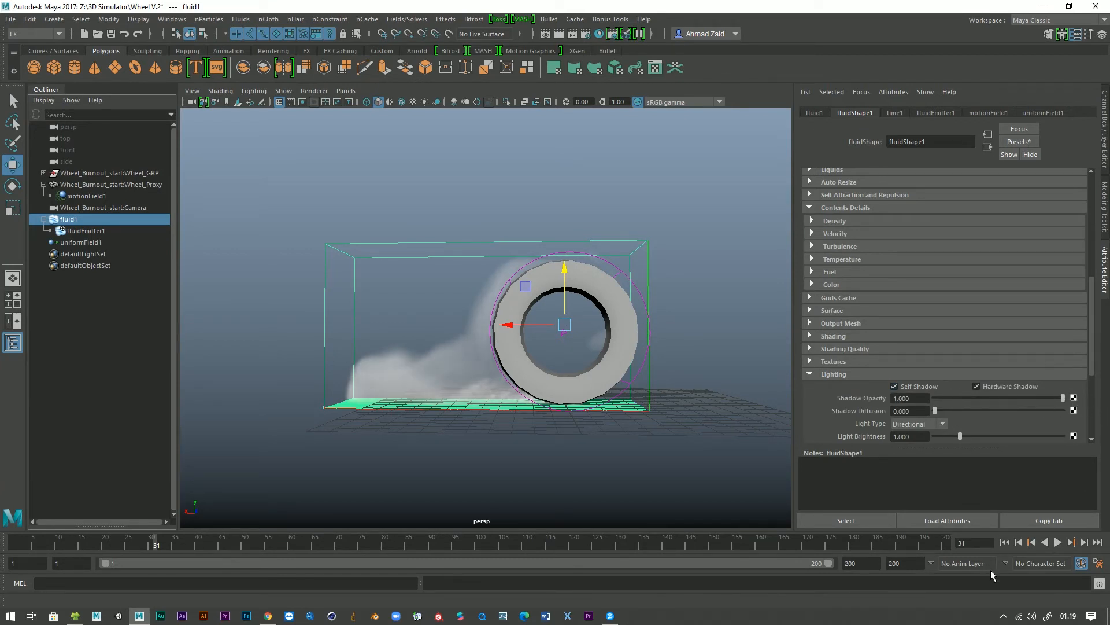
left_click(1005, 542)
left_click(1058, 542)
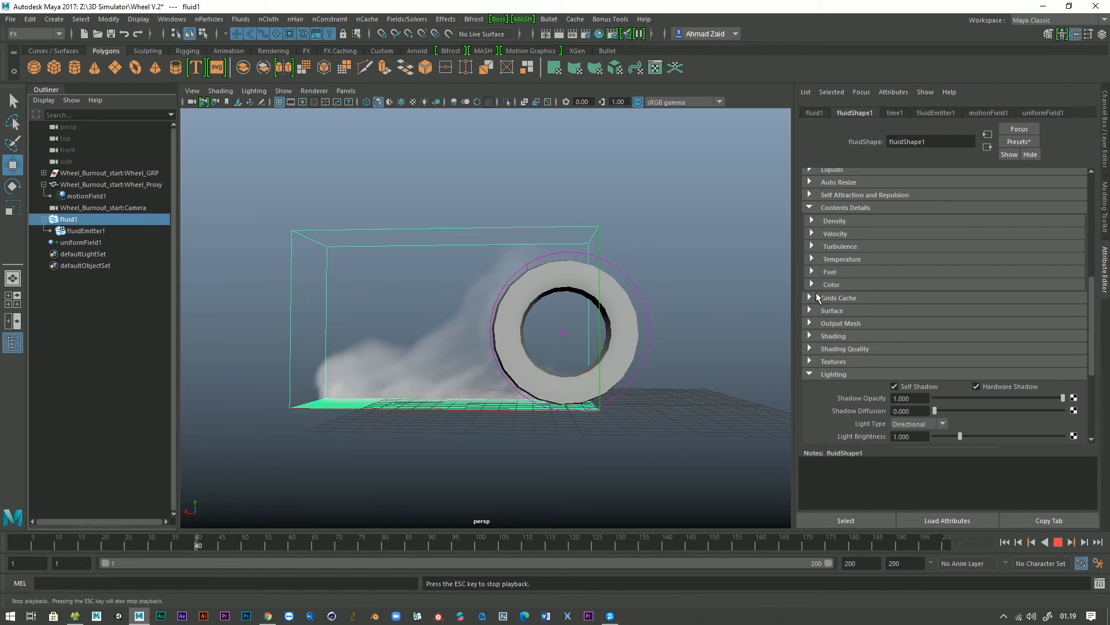
key("Escape")
left_click_drag(449, 384, 492, 442, "alt")
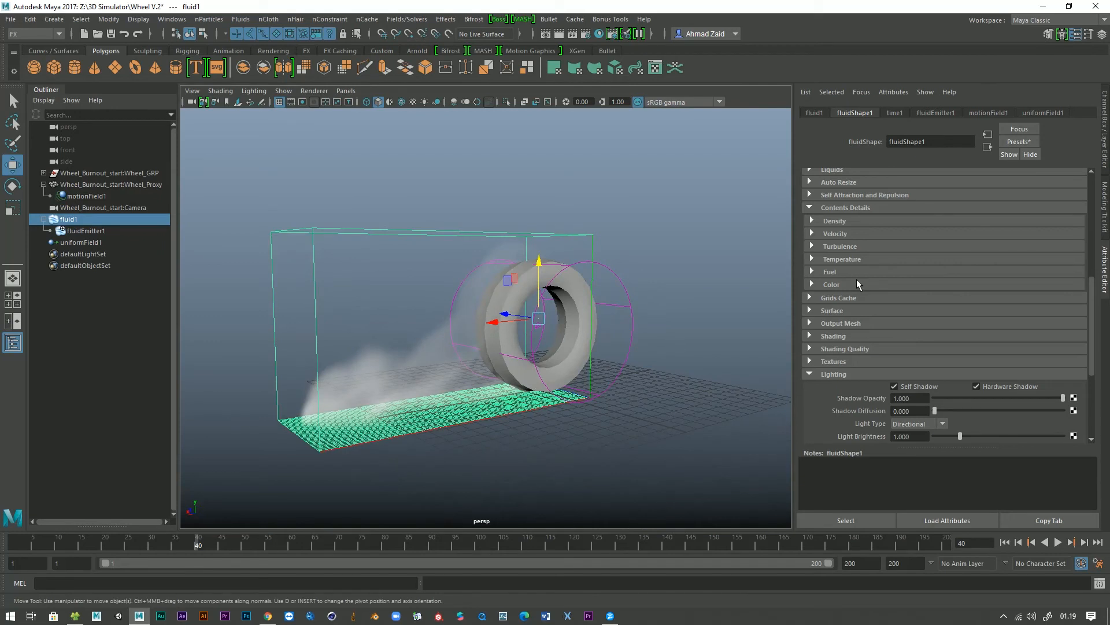
- Show fluid1's Auto Resize settings, replay the simulation from frame 1 while inspecting the smoke from several angles, and save the scene
left_click(816, 183)
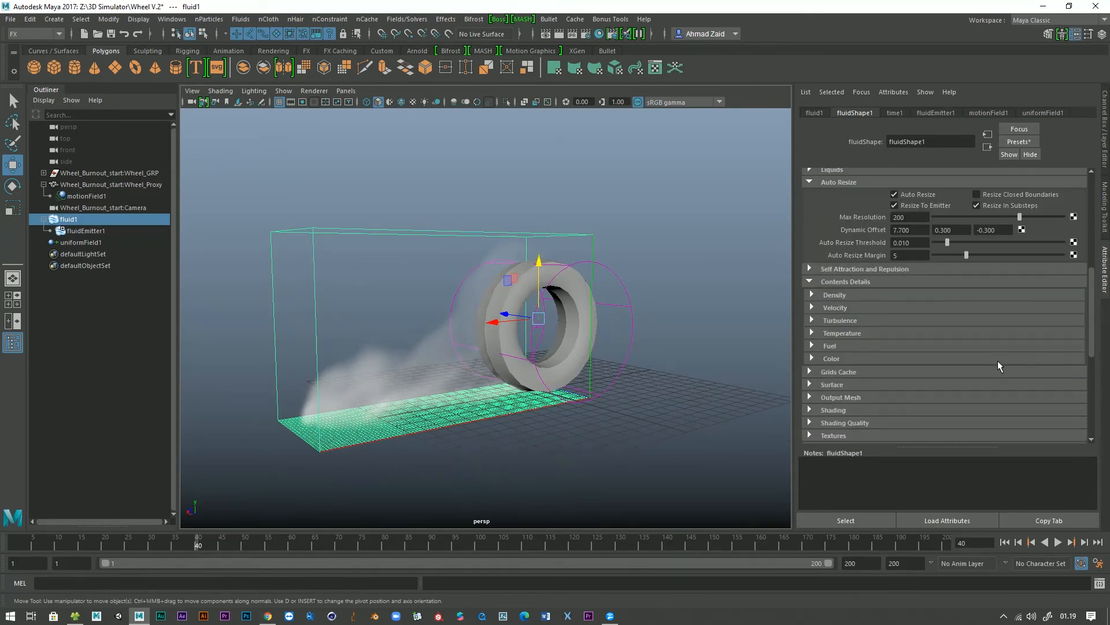
left_click(1005, 542)
left_click(1058, 542)
left_click_drag(693, 442, 514, 418, "alt")
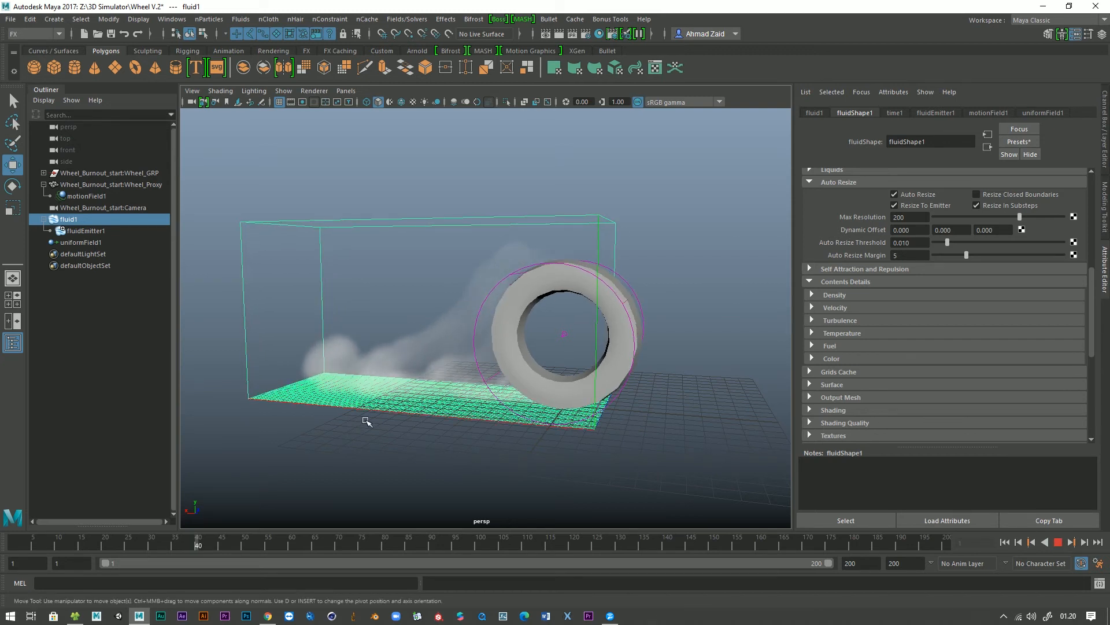
left_click_drag(406, 414, 521, 428, "alt")
left_click_drag(704, 460, 533, 441, "alt")
key("q")
key("ctrl+s")
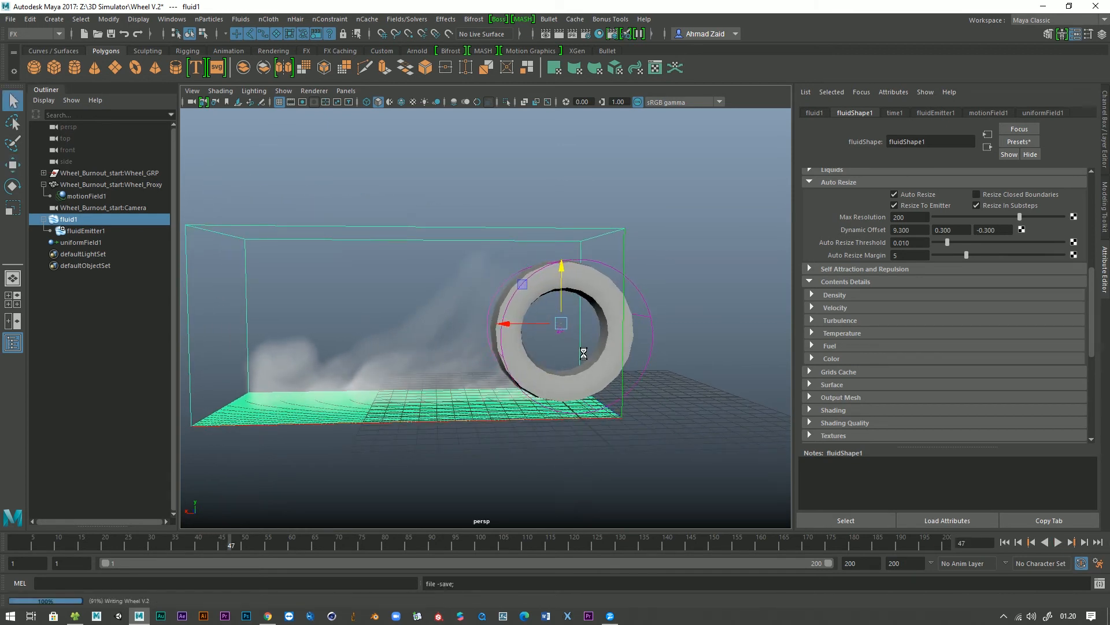
key("w")
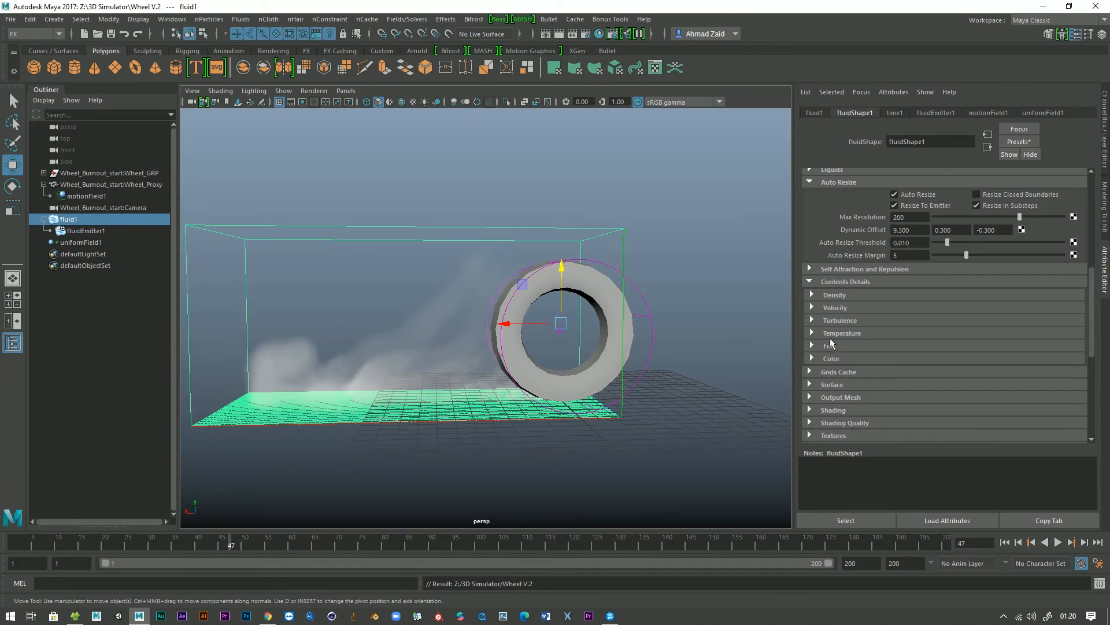
- Show fluid1's Turbulence settings under Contents Details and look over the neighbouring sections
scroll(830, 337, "down", 2)
scroll(835, 330, "up", 2)
left_click(812, 320)
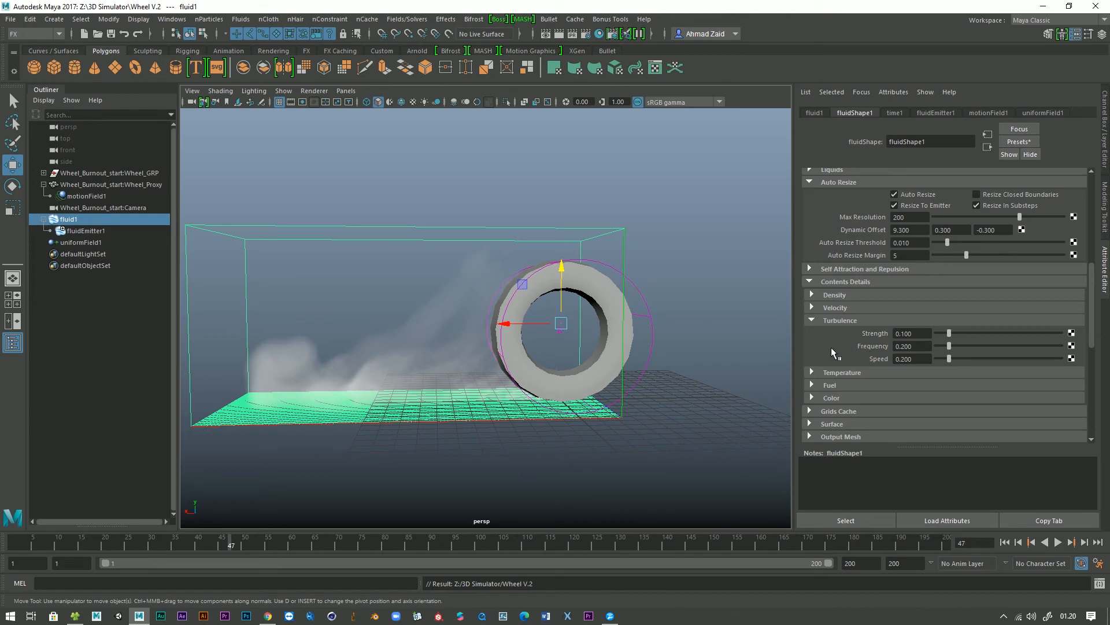
scroll(836, 353, "down", 3)
scroll(835, 353, "up", 2)
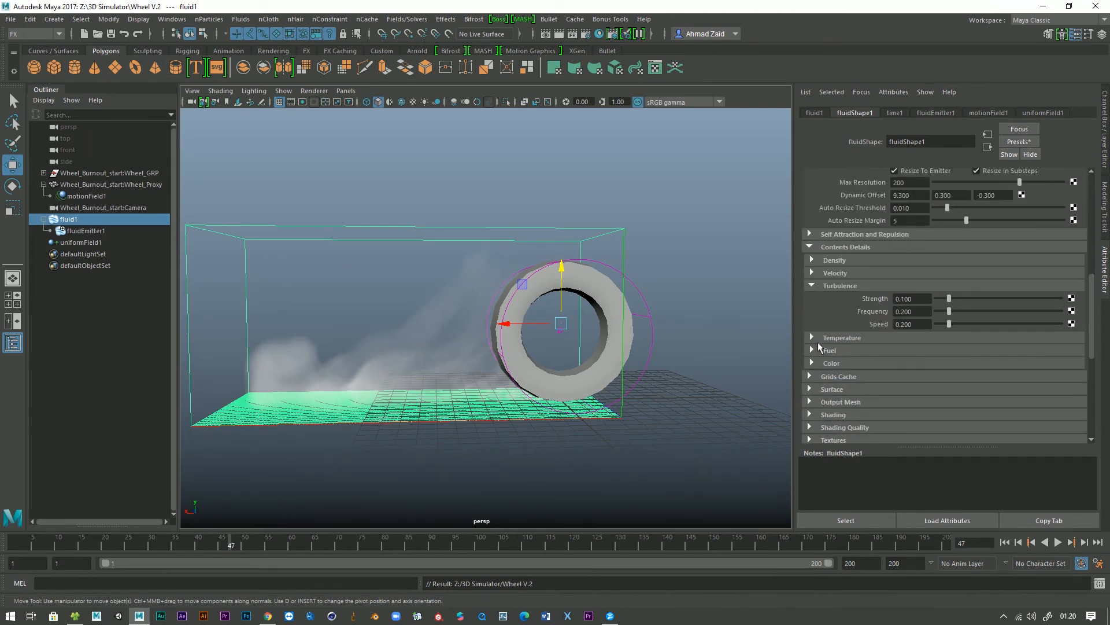
- Set Boundary Draw to None in fluid1's Display settings
scroll(819, 346, "up", 10)
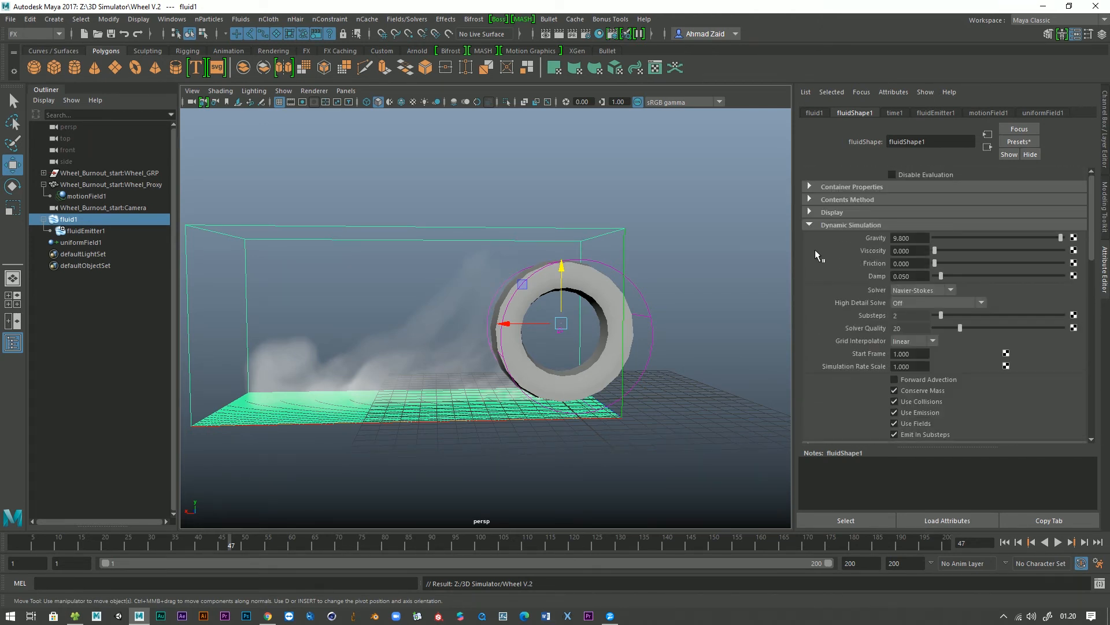
left_click(810, 212)
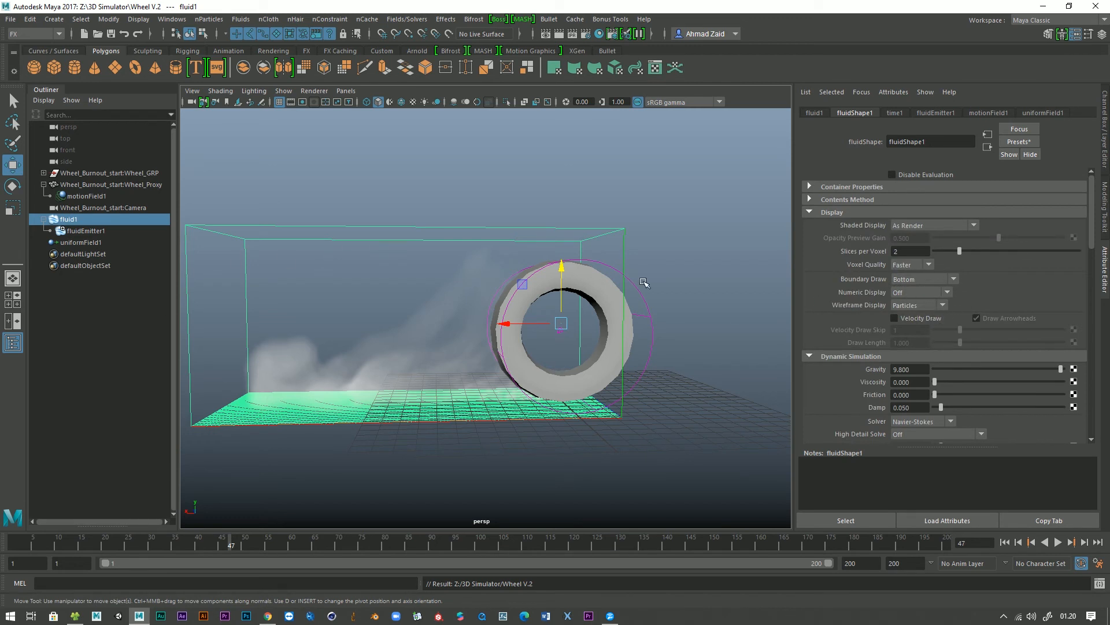
left_click(941, 279)
left_click(913, 342)
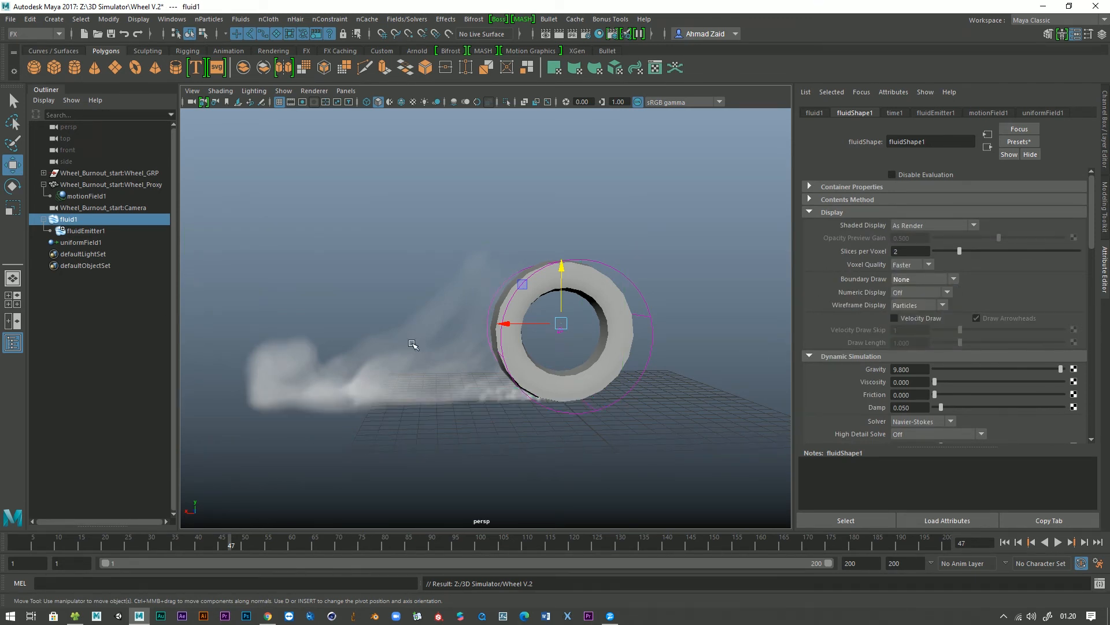
- Hide fluidEmitter1, uniformField1 and motionField1 from the viewport, leaving nothing selected
left_click(84, 231)
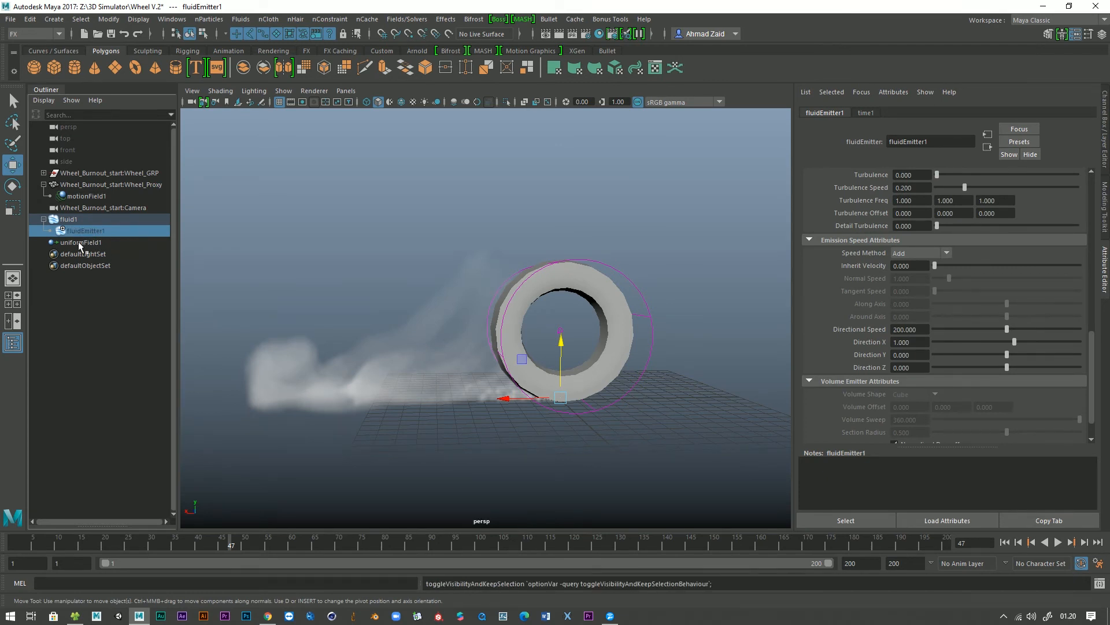
left_click(84, 242)
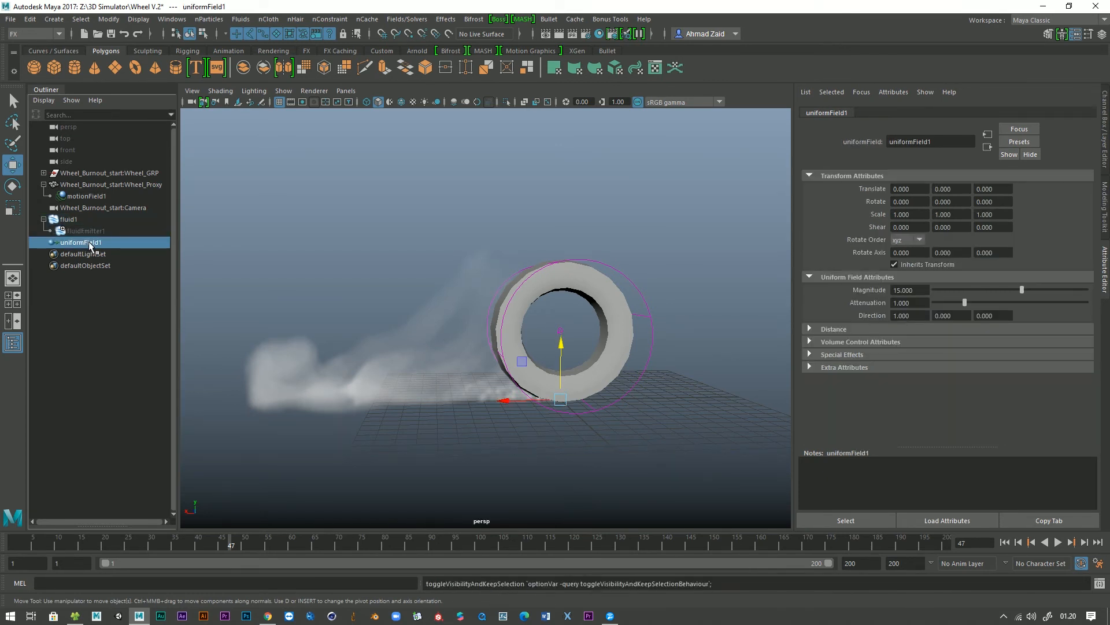
left_click(90, 198)
key("h")
left_click(502, 201)
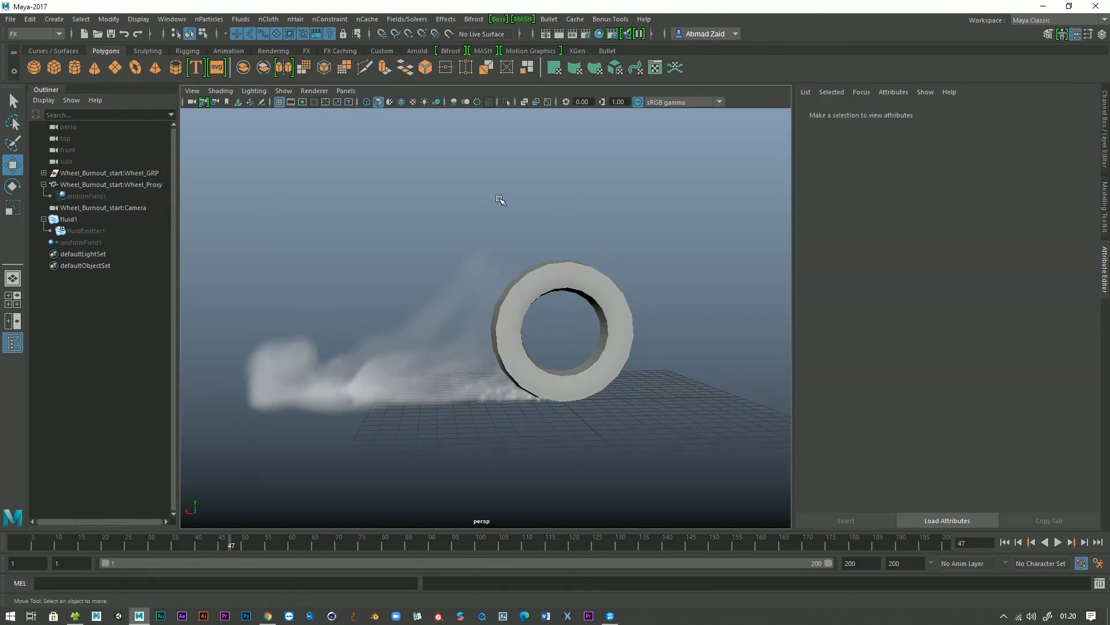
- Hide the Wheel_Burnout_start:Proxy_layer display layer and show Wheel_Burnout_start:Wheel_Layer so the detailed wheel replaces the proxy
left_click(1106, 153)
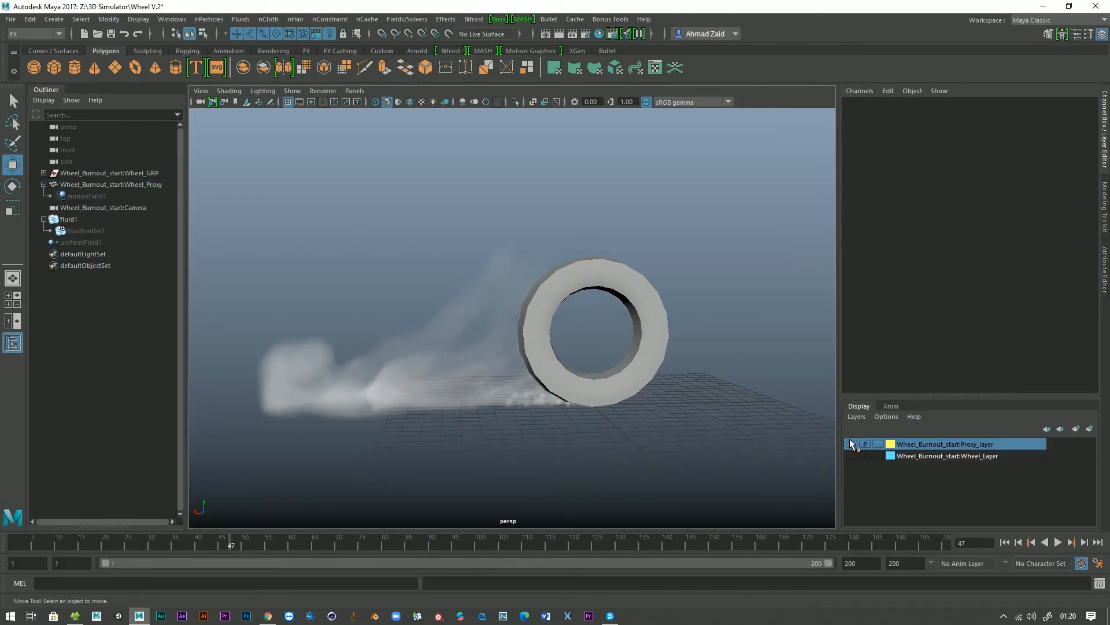
left_click(851, 444)
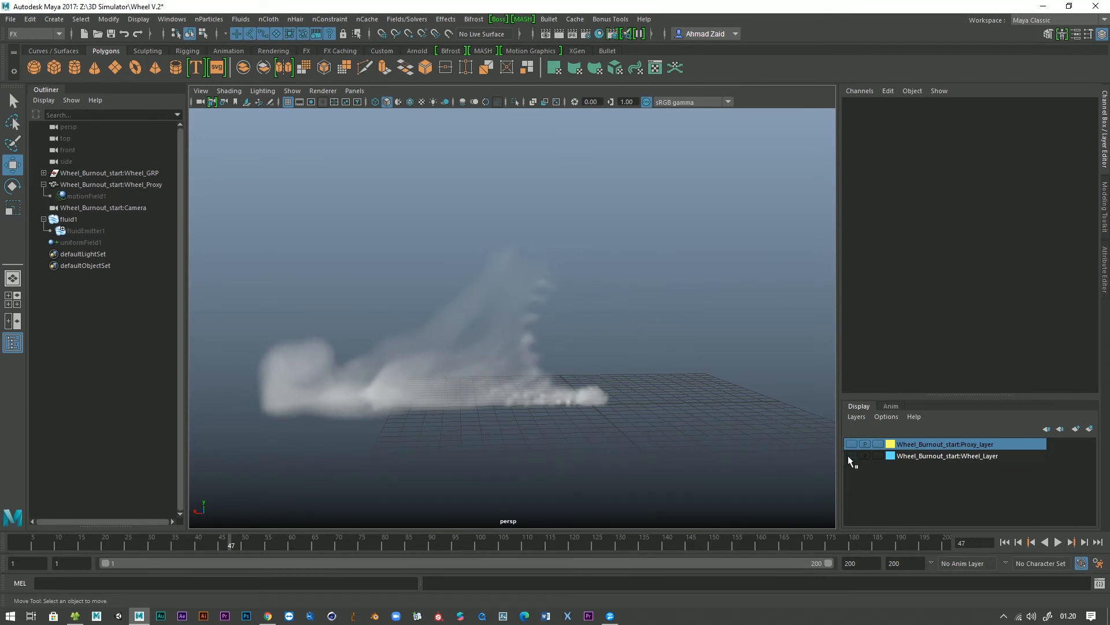
left_click(851, 455)
mouse_move(624, 459)
left_mouse_down("alt")
mouse_move(565, 450)
mouse_move(616, 463)
left_mouse_up("alt")
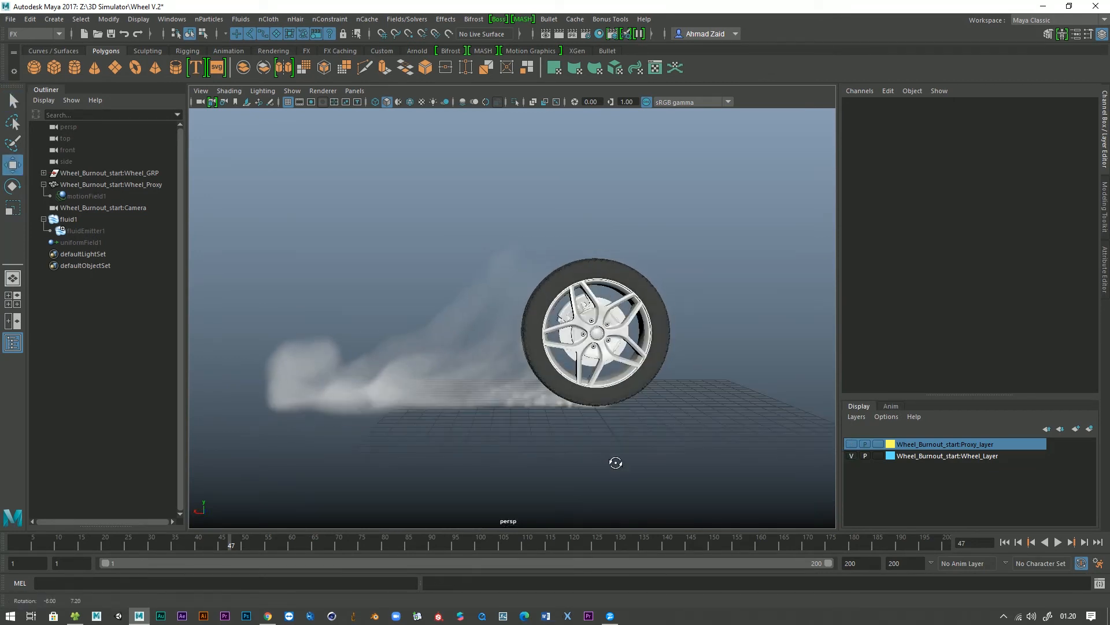
- Replay the simulation from frame 1 with the detailed wheel and stop it around frame 46
left_click(1005, 541)
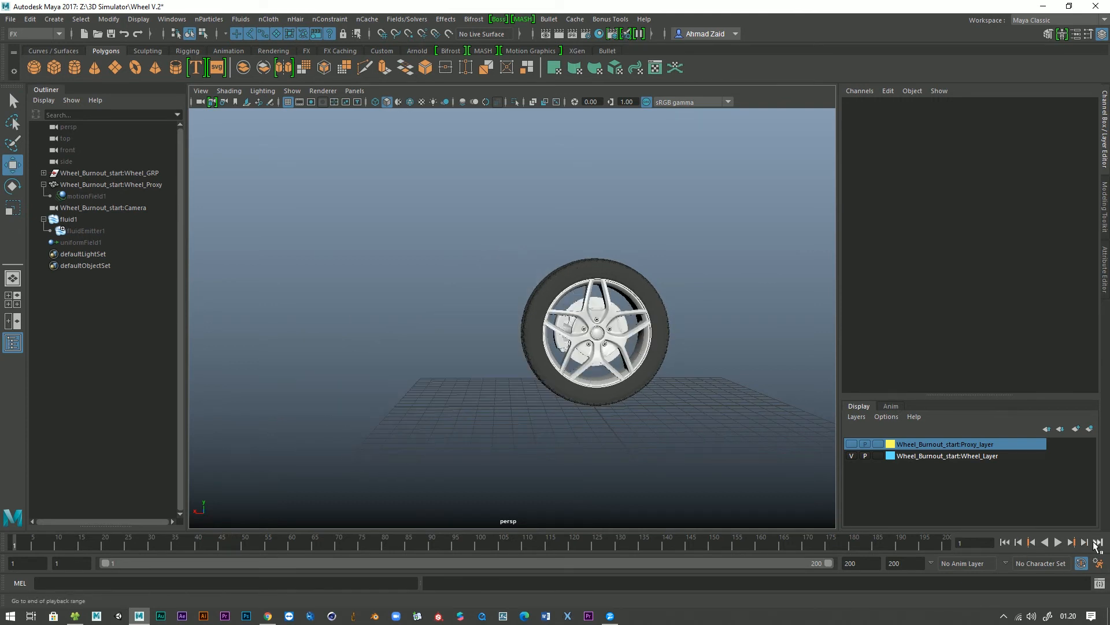
left_click(1059, 543)
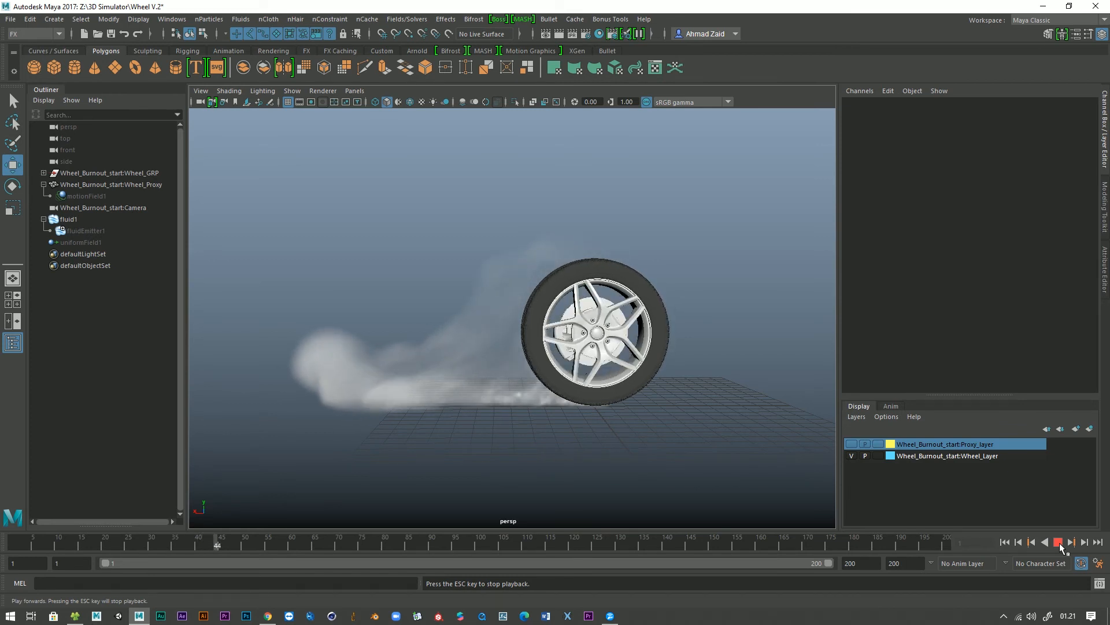
left_click(1060, 543)
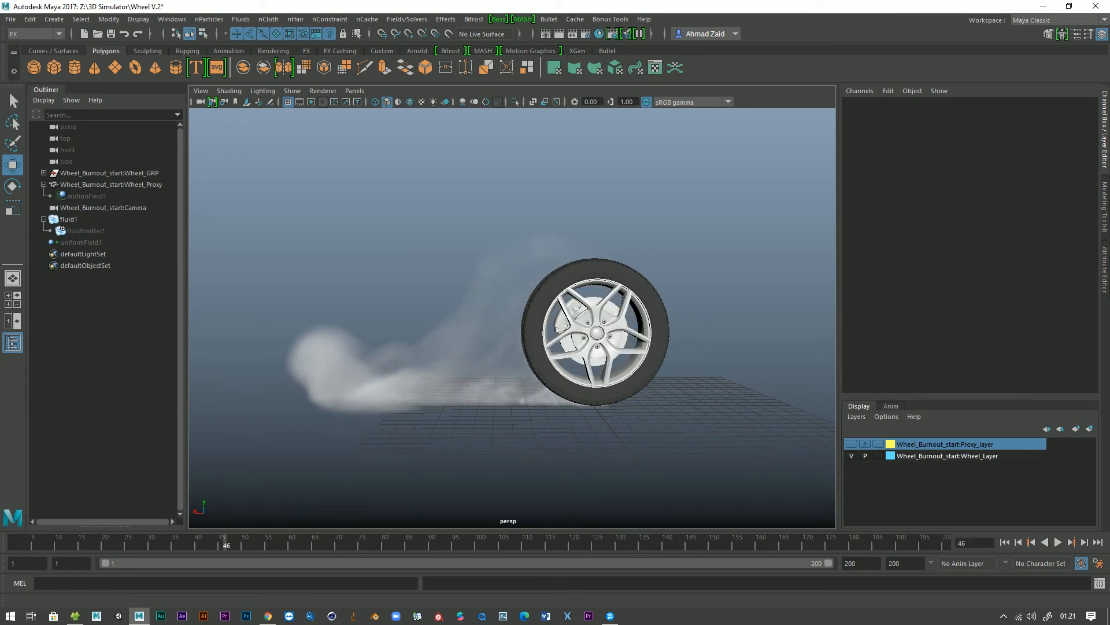
- Change fluid1's smoke color to yellow in the Color ramp of its Shading settings
left_click(86, 219)
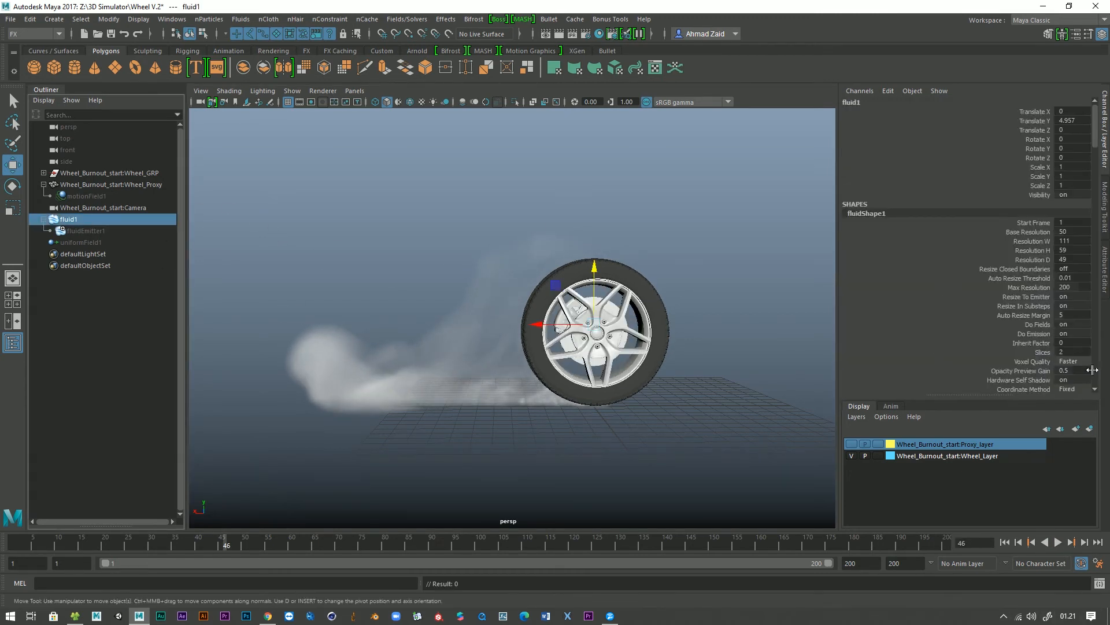
left_click(1105, 270)
scroll(859, 330, "down", 7)
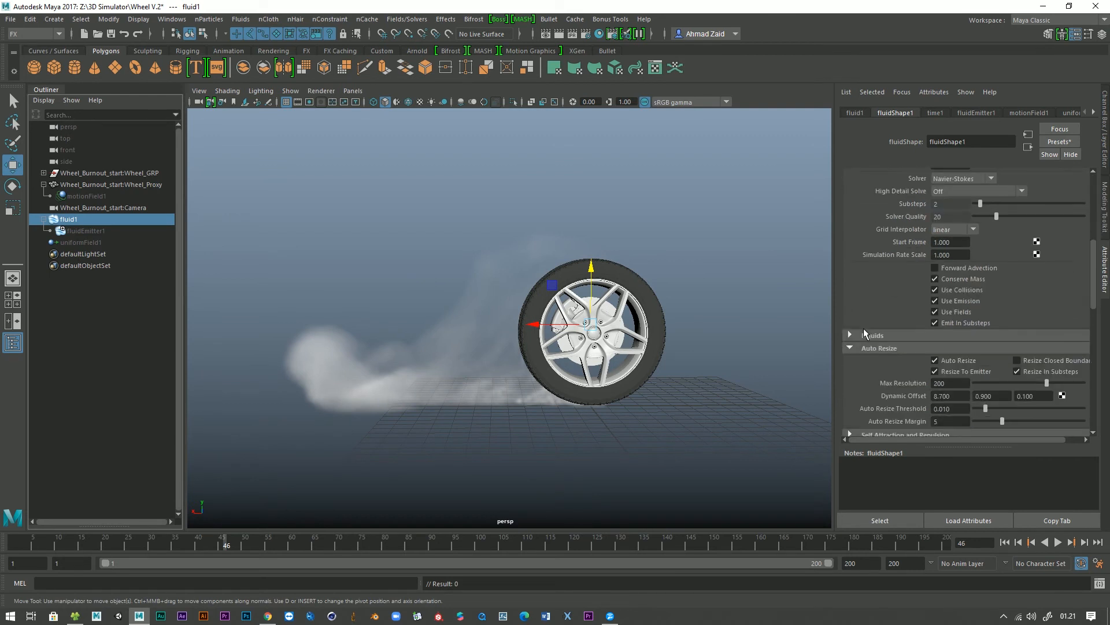
scroll(866, 333, "down", 5)
scroll(863, 347, "down", 2)
left_click(855, 357)
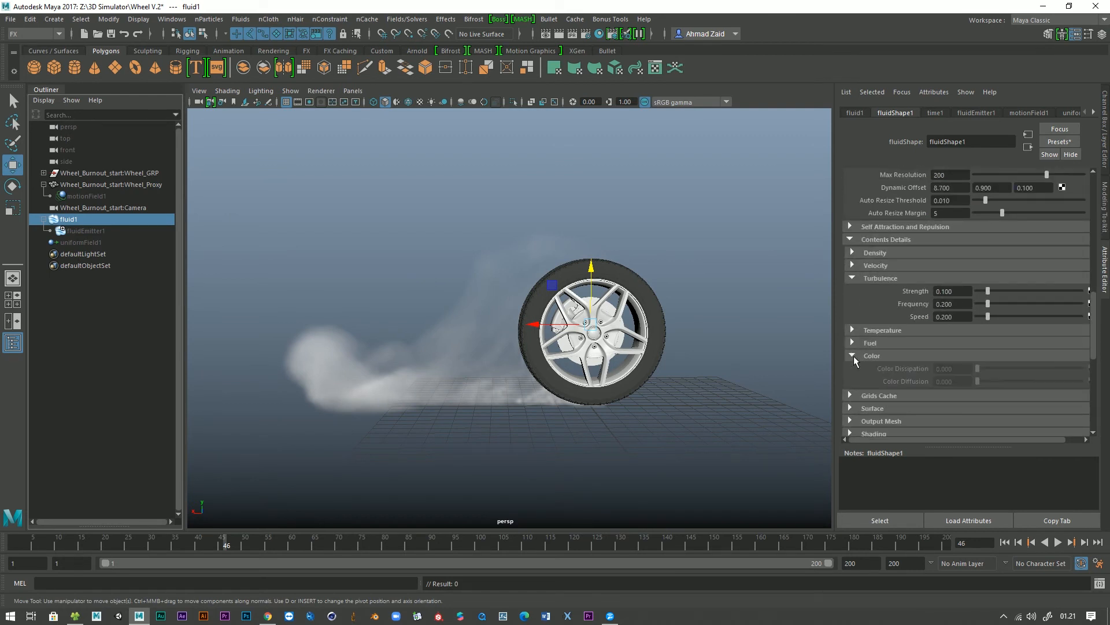
scroll(857, 356, "down", 4)
left_click(854, 364)
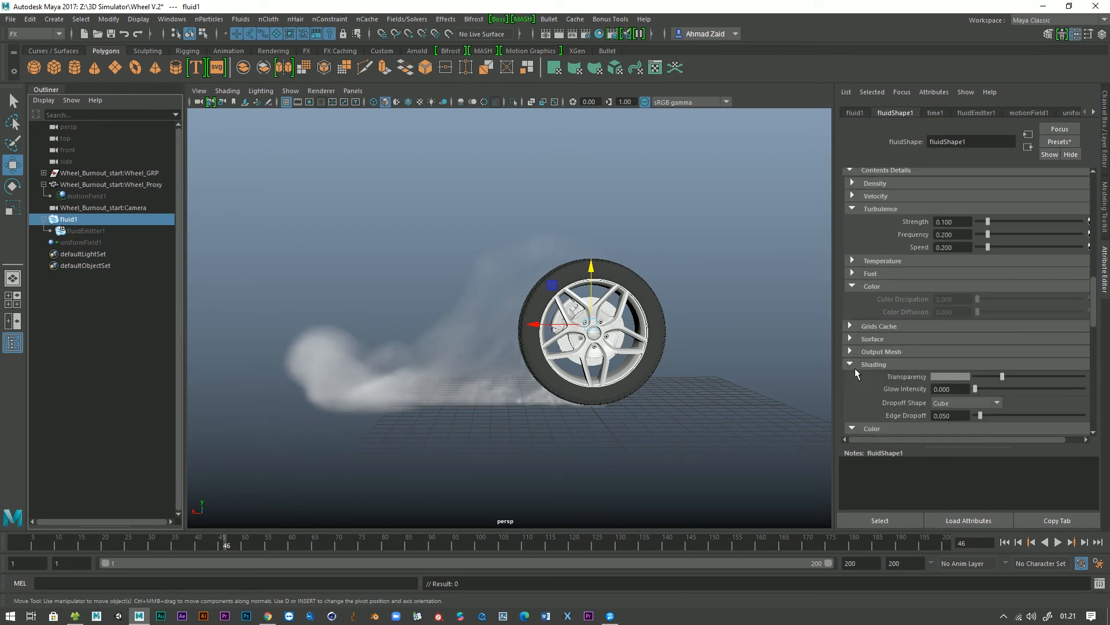
scroll(862, 359, "down", 3)
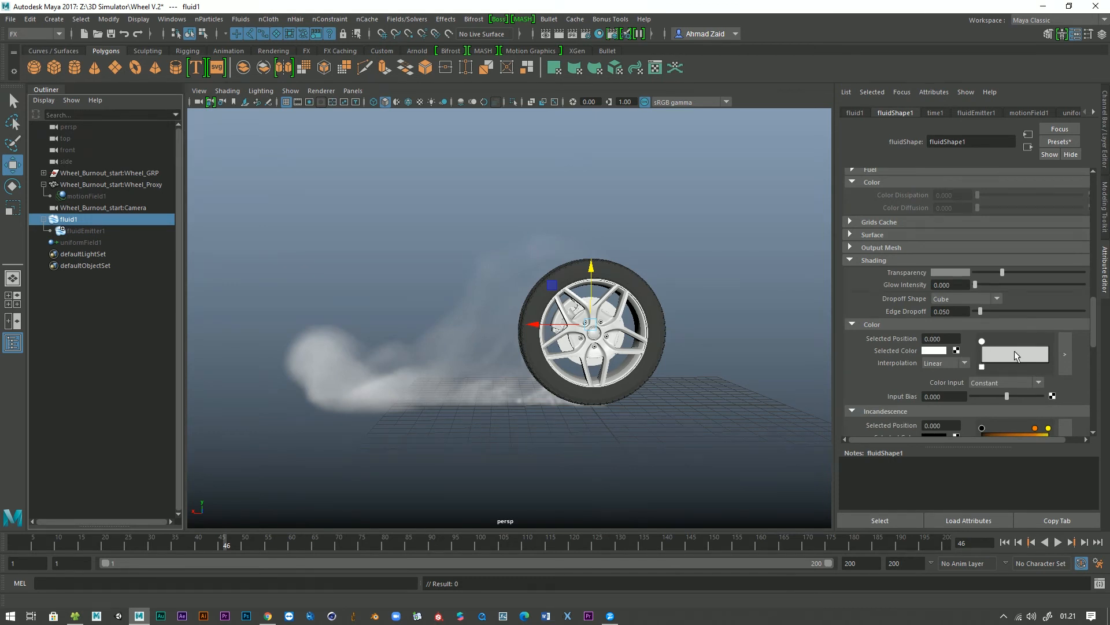
scroll(1001, 360, "down", 1)
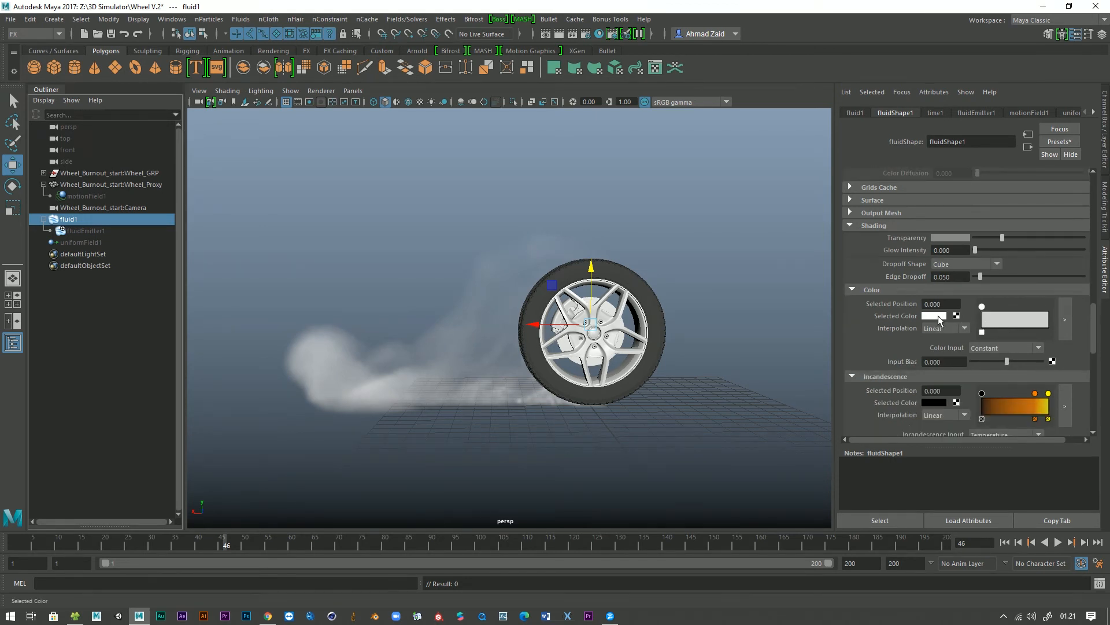
left_click(931, 317)
left_click(909, 287)
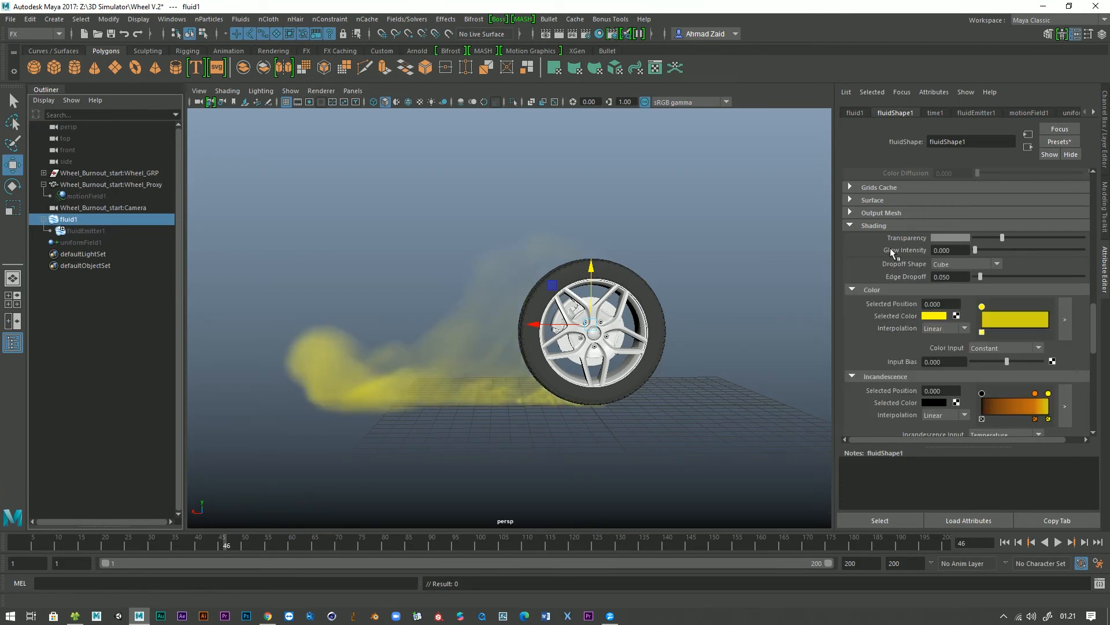
- Add a marker at about 0.226 on fluid1's shading Color ramp and set both it and the start marker to cyan
left_click(997, 313)
left_click(981, 307)
left_click(933, 317)
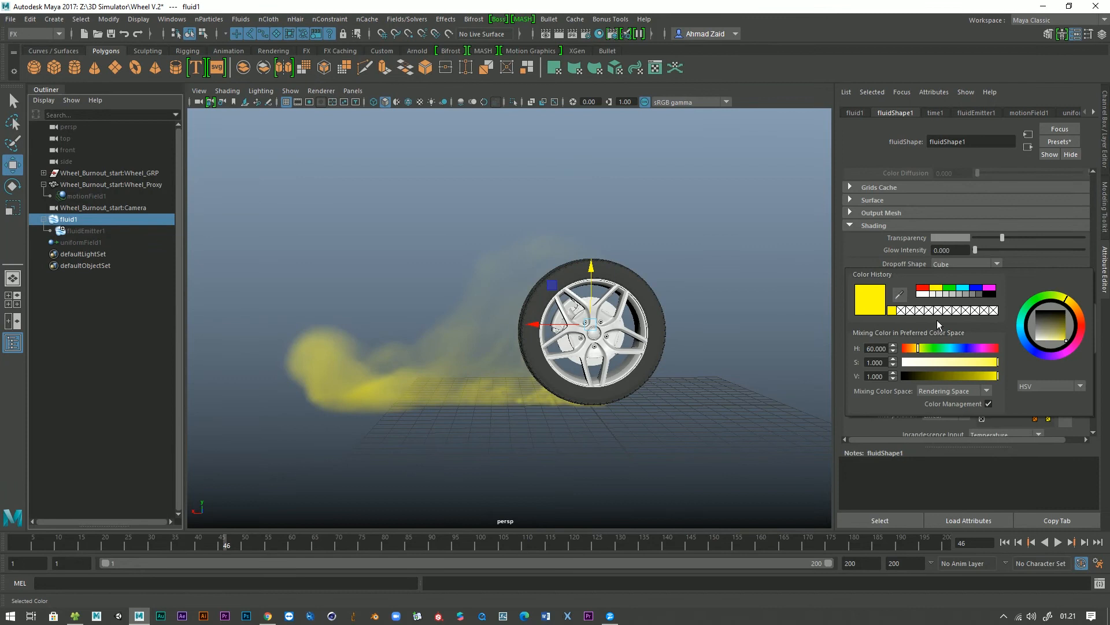
left_click(964, 288)
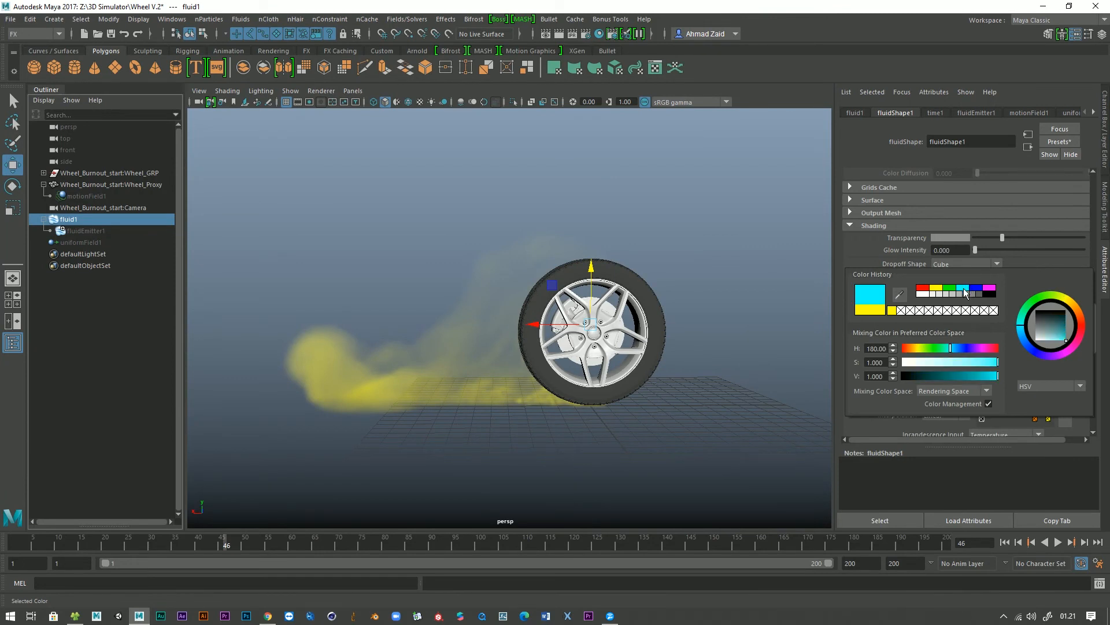
left_click(997, 307)
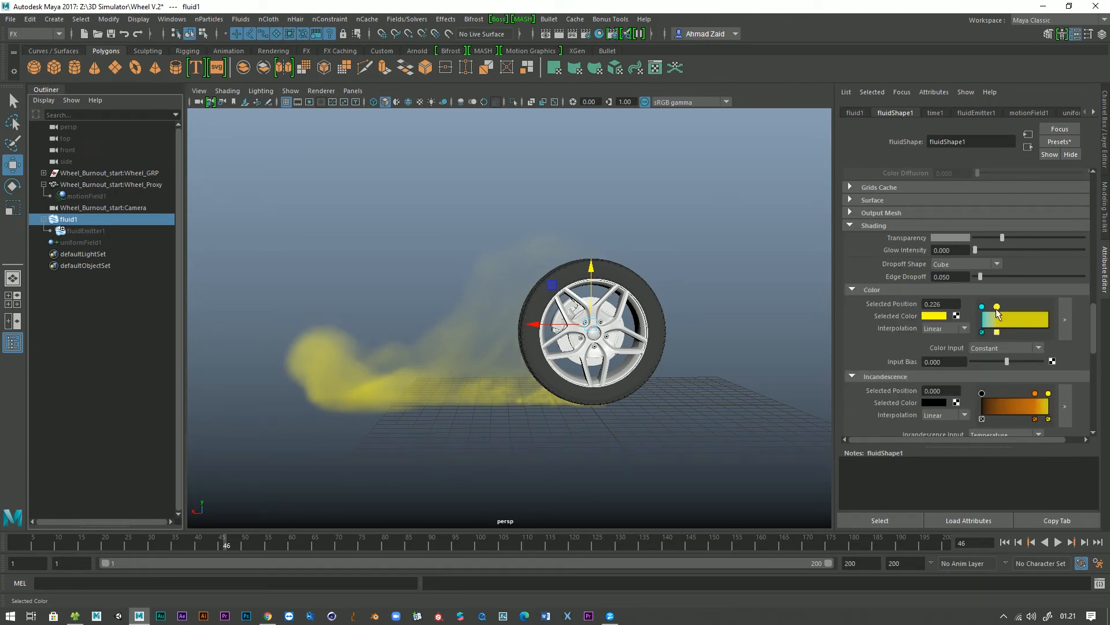
left_click(937, 318)
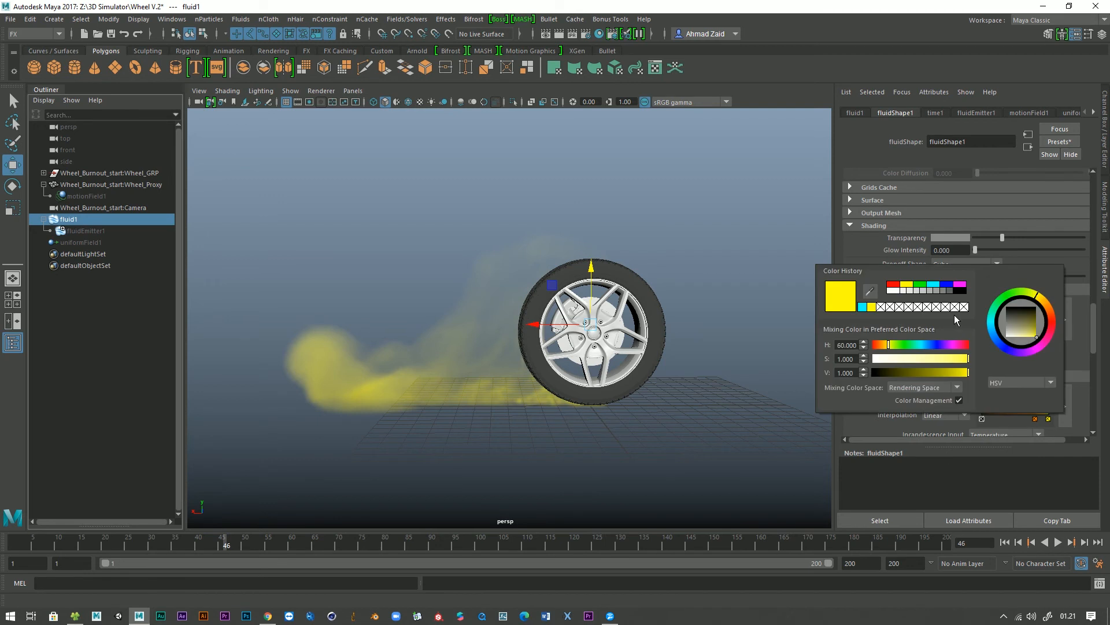
left_click(864, 308)
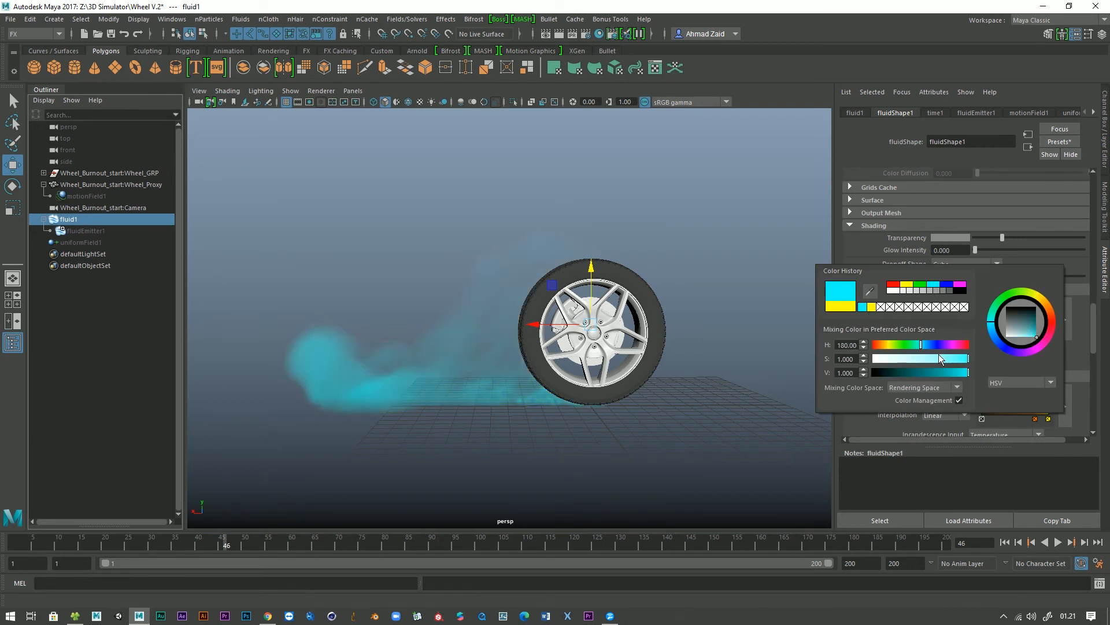
left_click_drag(921, 346, 923, 347)
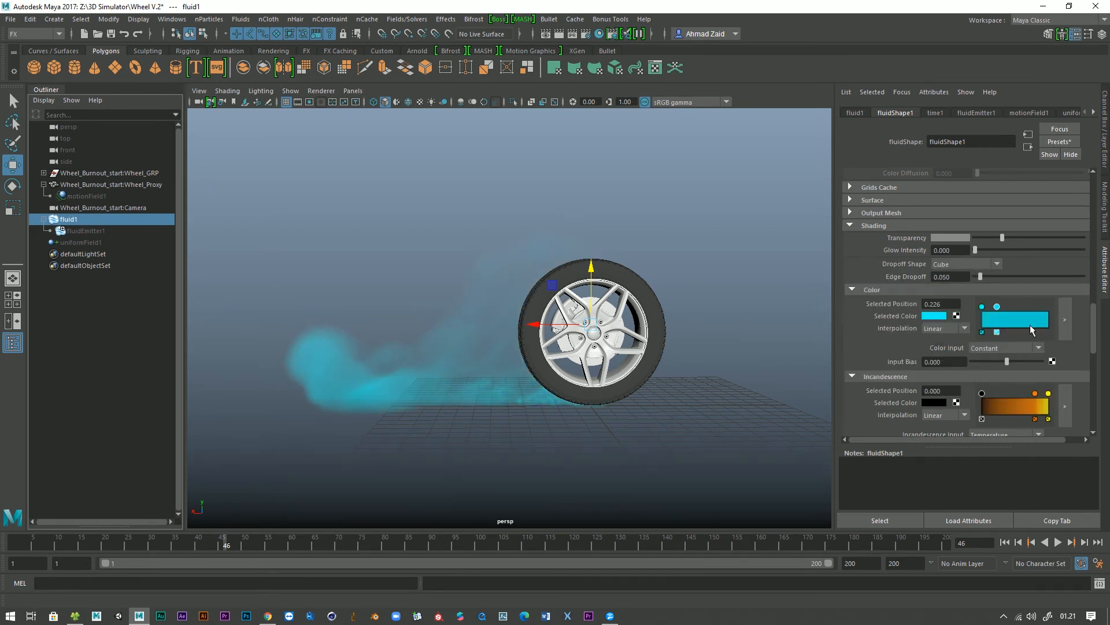
- Add Color ramp markers at about 0.51 and 0.73, coloring the first light blue with hue 198.46 and the second a deeper blue
left_click(1016, 313)
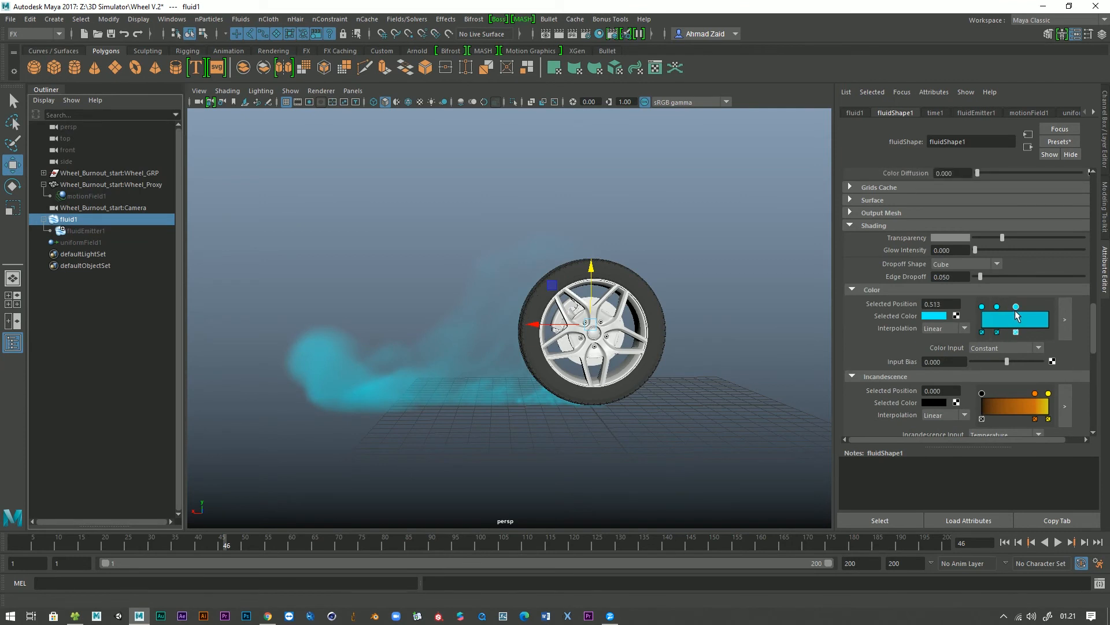
left_click(935, 316)
left_click(922, 348)
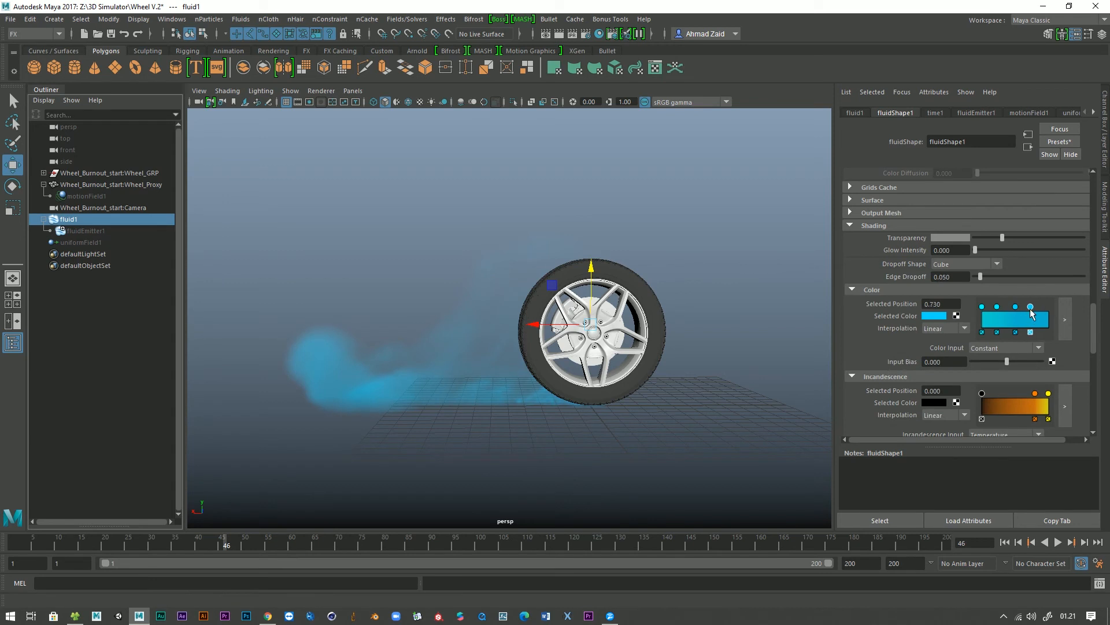
left_click(934, 317)
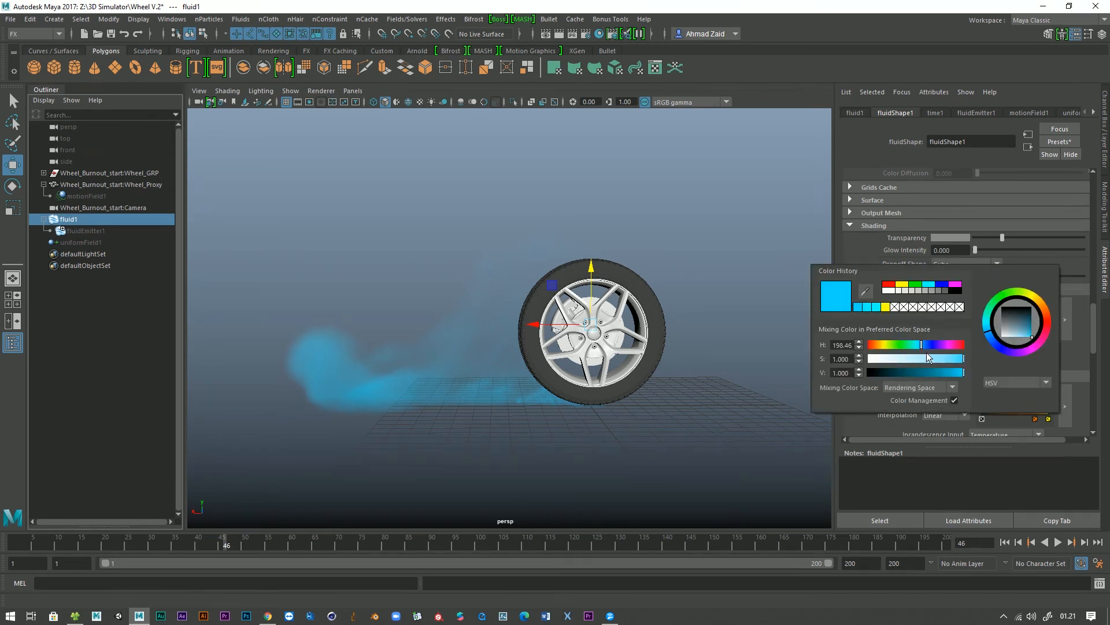
left_click(928, 346)
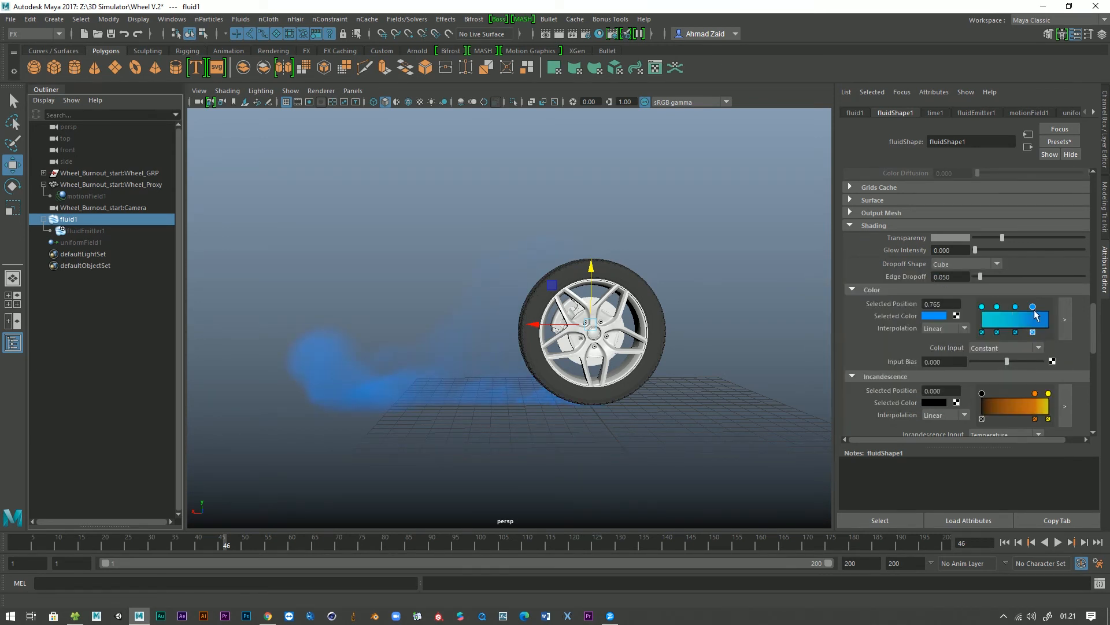
- Add a violet marker with hue 244.61 at position 1.000 of the Color ramp and set its interpolation to Smooth
left_click(1049, 317)
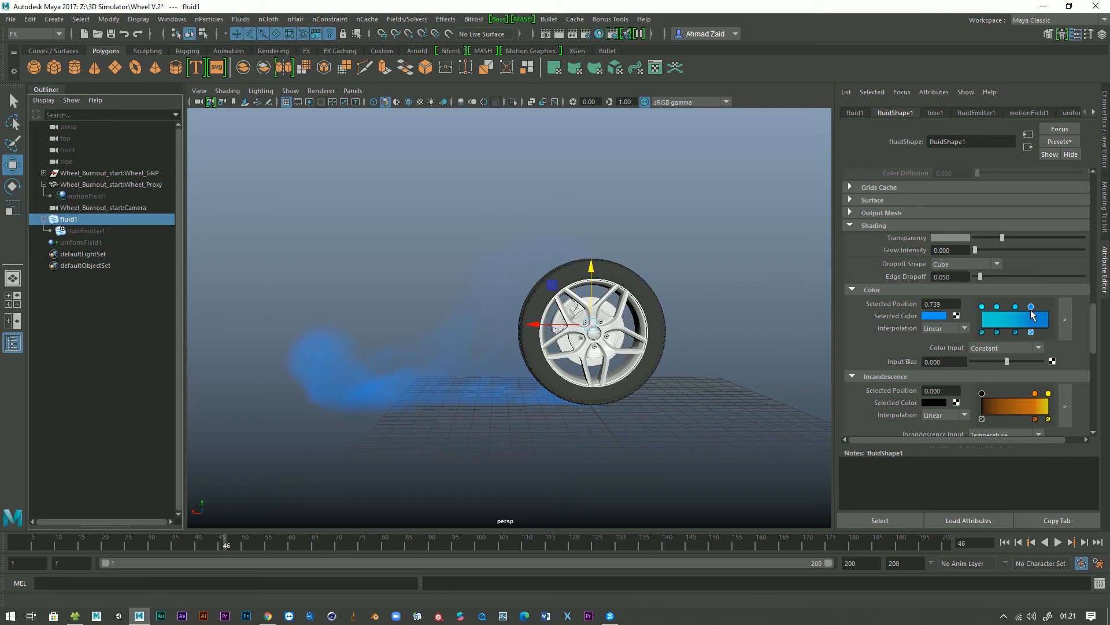
left_click(934, 316)
left_click(937, 355)
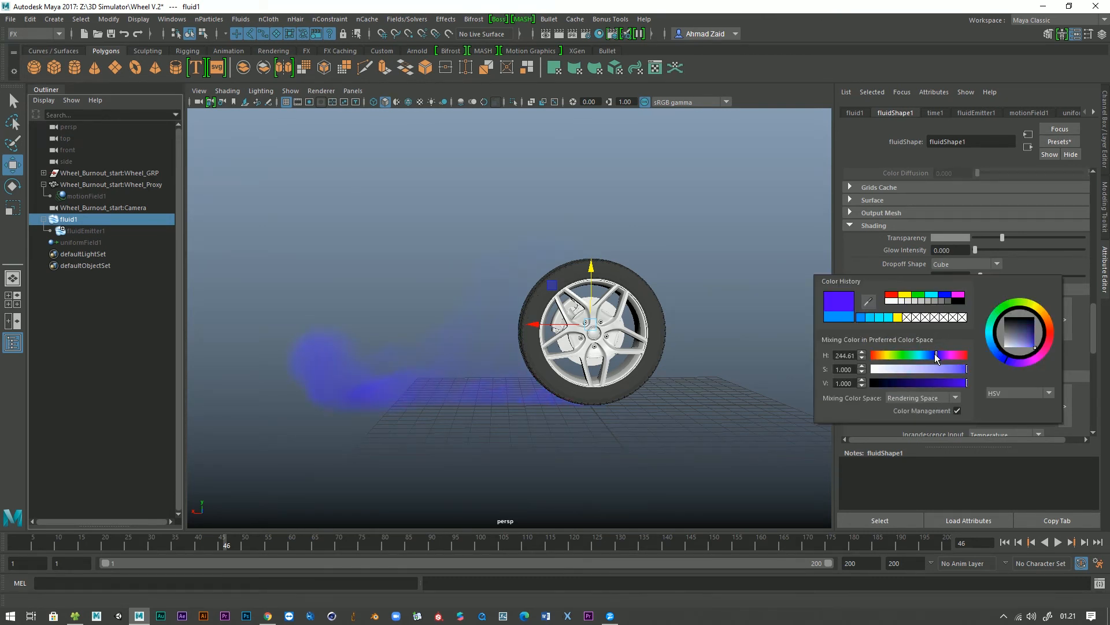
left_click(965, 329)
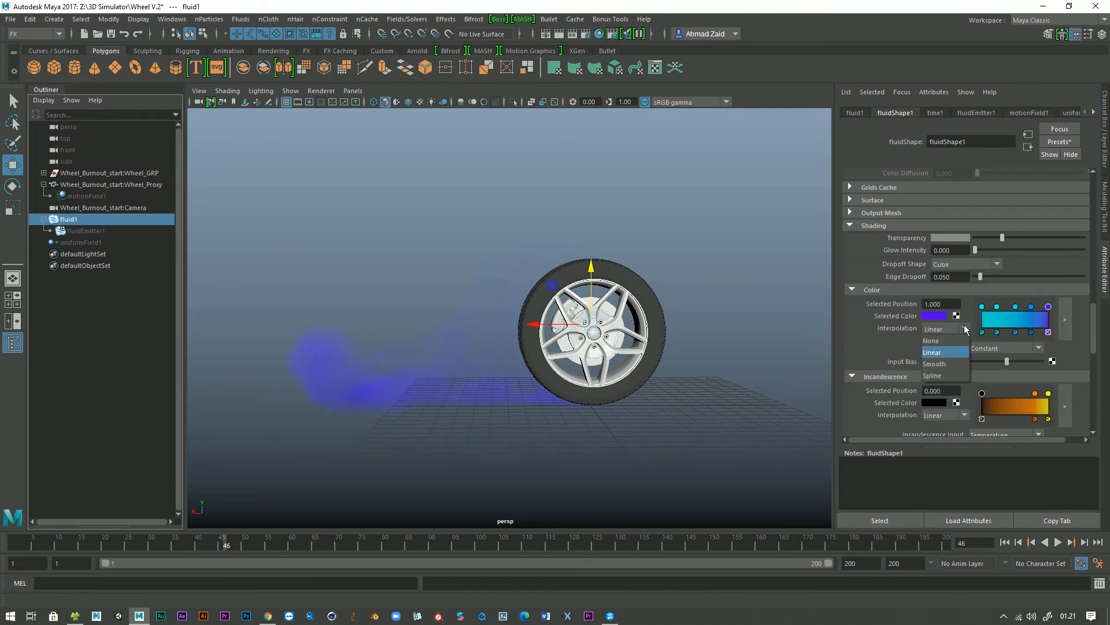
left_click(951, 364)
- Try Density as the Color Input of fluid1's Color ramp with an Input Bias of 0.328
left_click(997, 348)
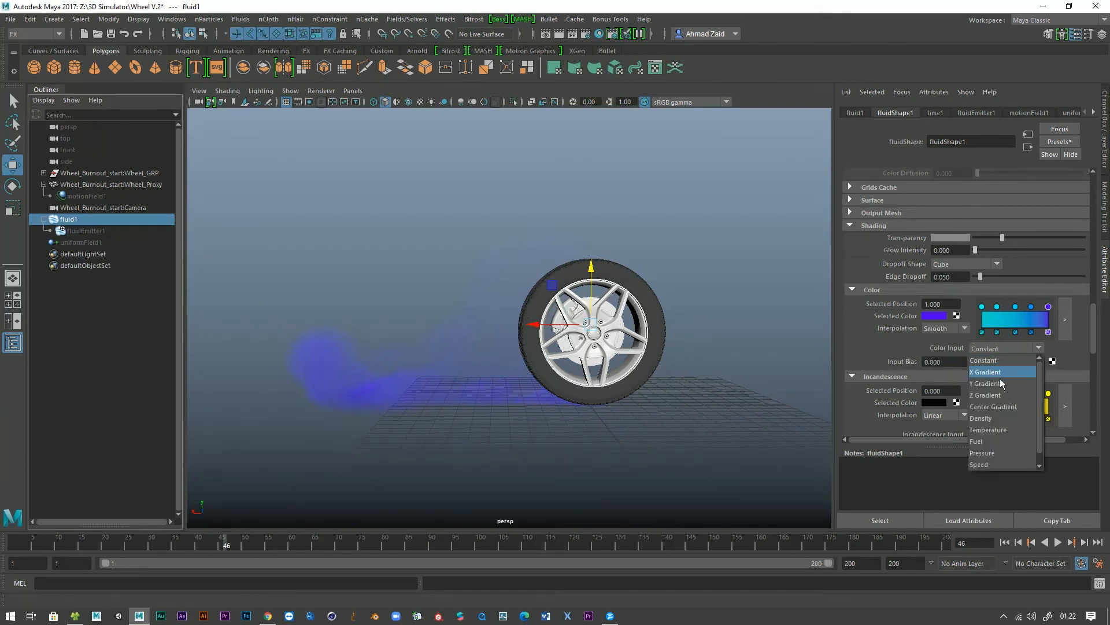
left_click(1008, 416)
left_click_drag(1008, 361, 1017, 370)
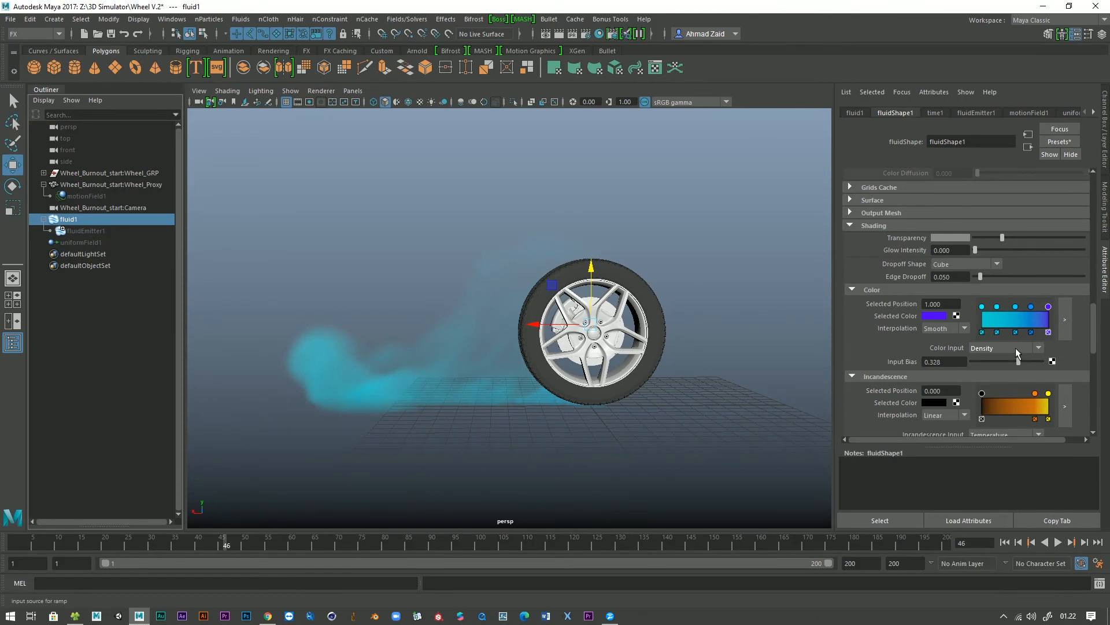
- Set the Color ramp's Color Input to X Gradient and its Input Bias to about 0.277
left_click(1016, 348)
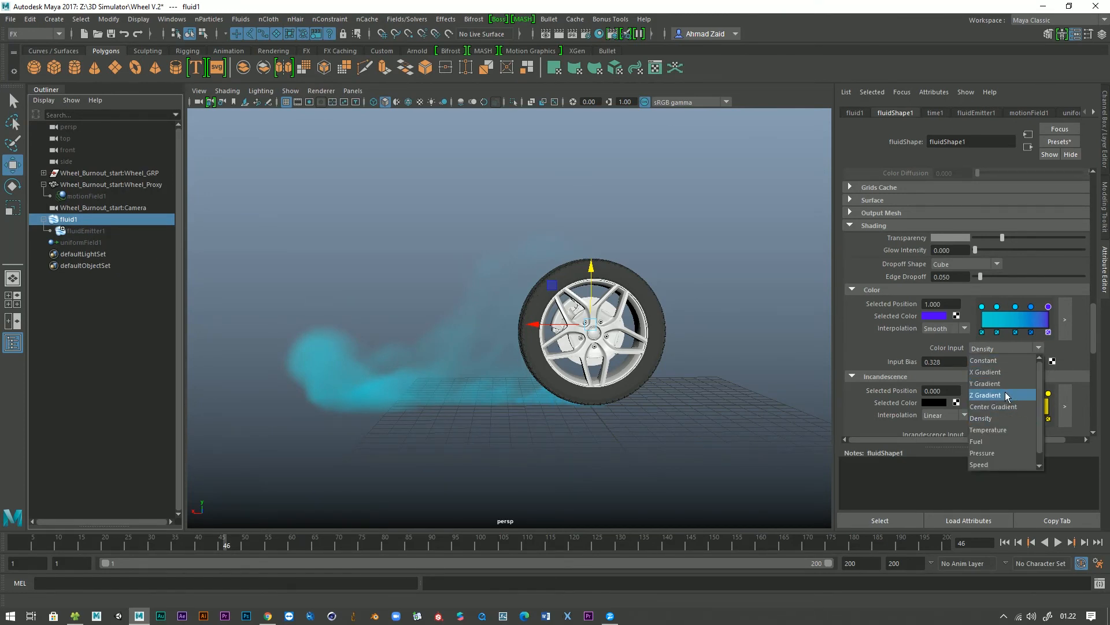
left_click(1000, 372)
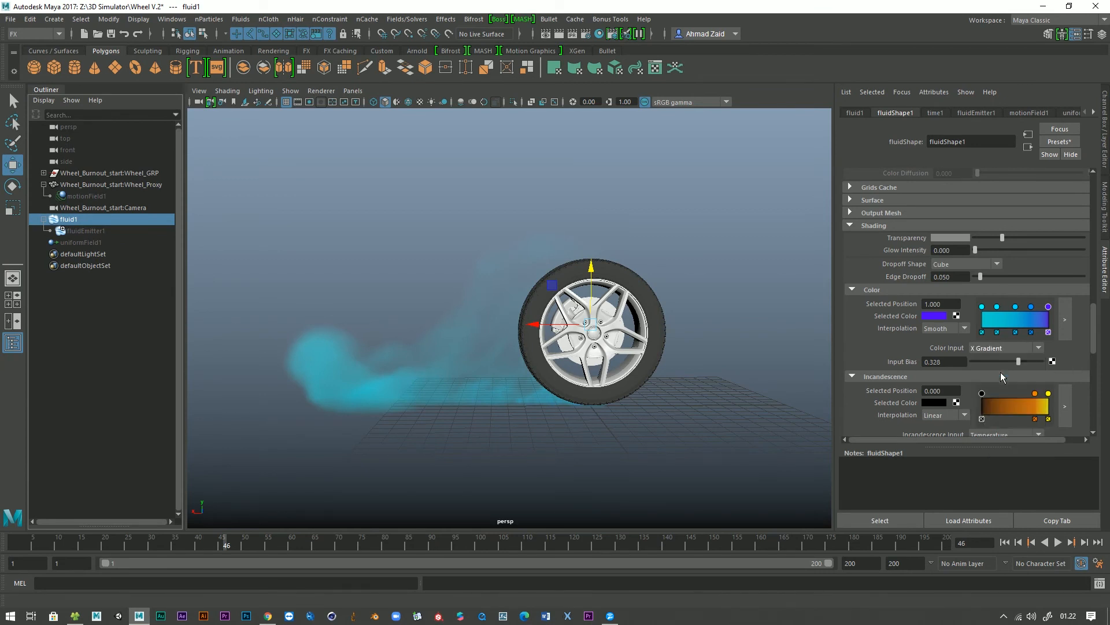
mouse_move(635, 418)
left_mouse_down("alt")
mouse_move(657, 416)
mouse_move(622, 417)
left_mouse_up("alt")
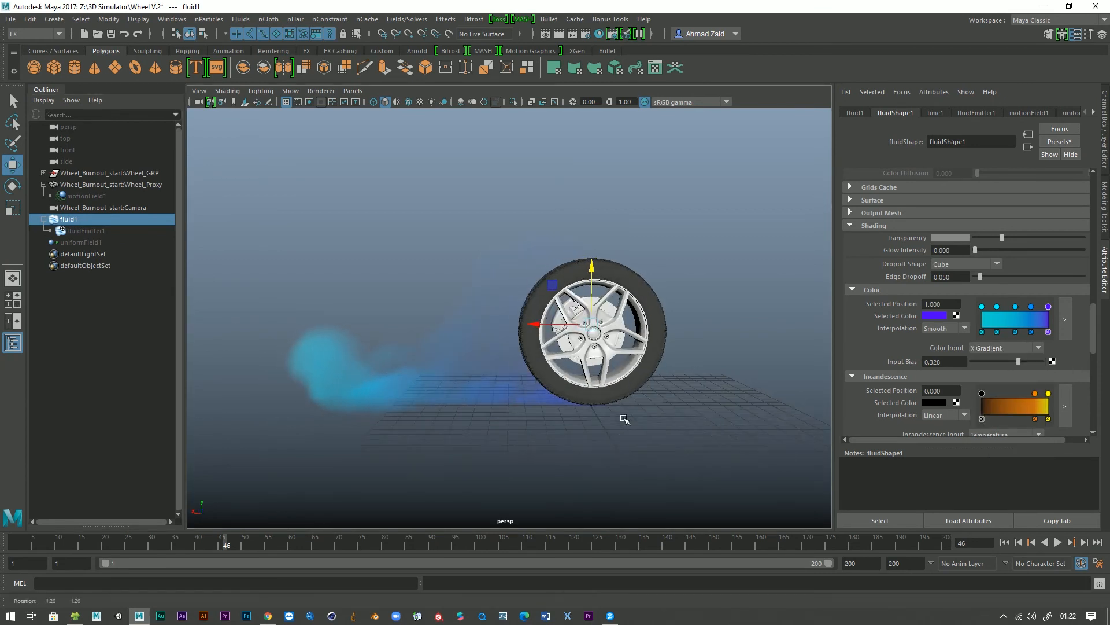
left_click_drag(999, 359, 1012, 370)
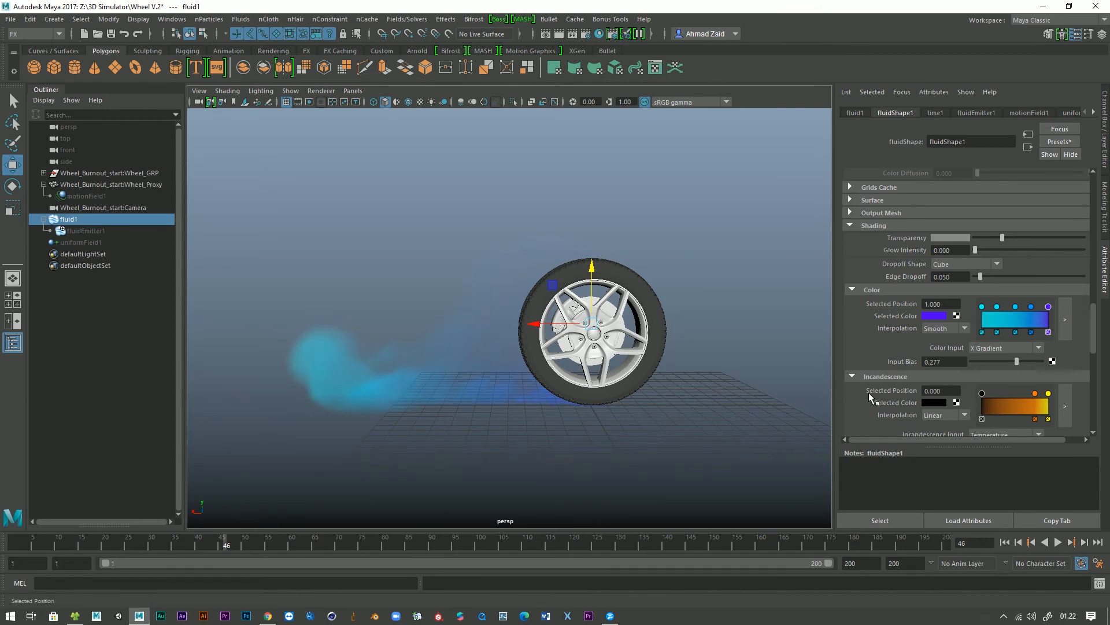
- Play the simulation from frame 1 to check the gradient-colored smoke behind the wheel, then stop it
left_click(1031, 544)
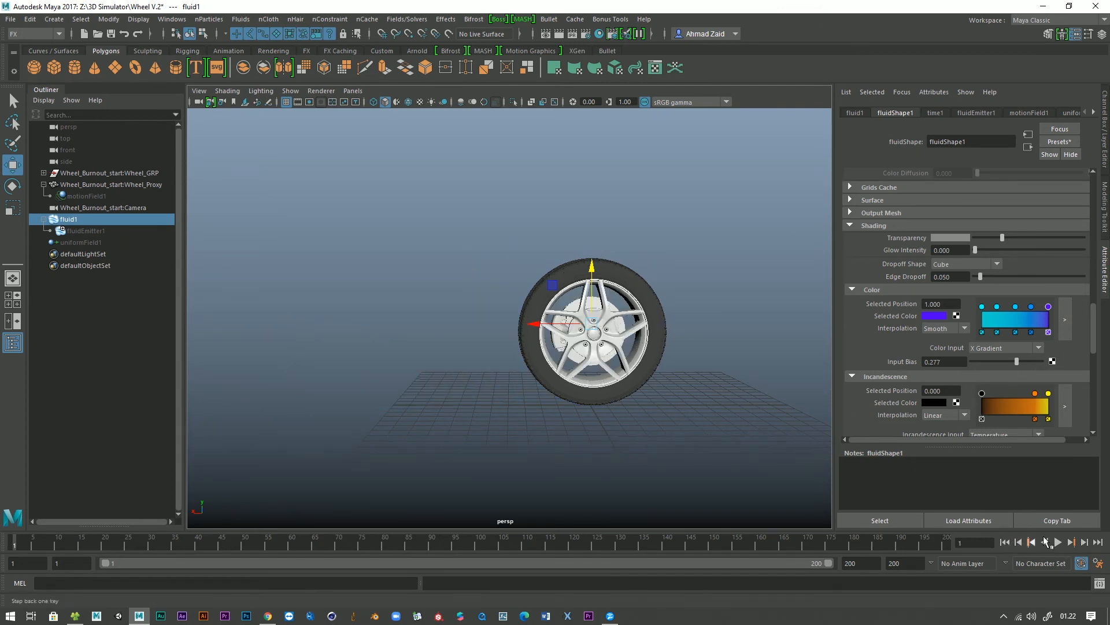
left_click(1057, 542)
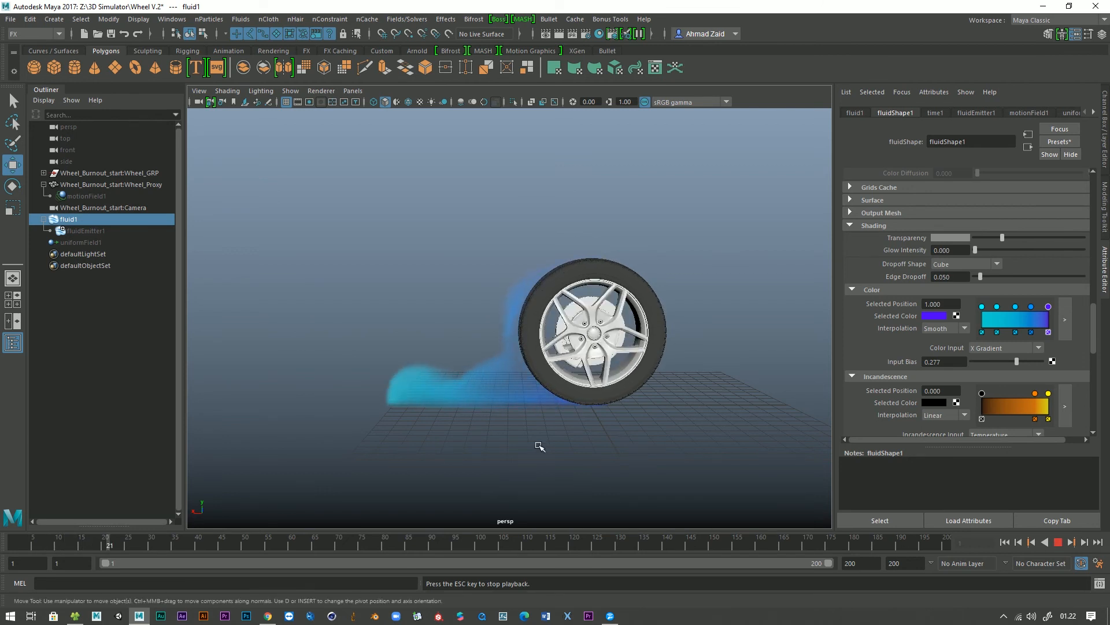
scroll(518, 439, "down", 3)
left_click_drag(515, 439, 524, 434, "alt")
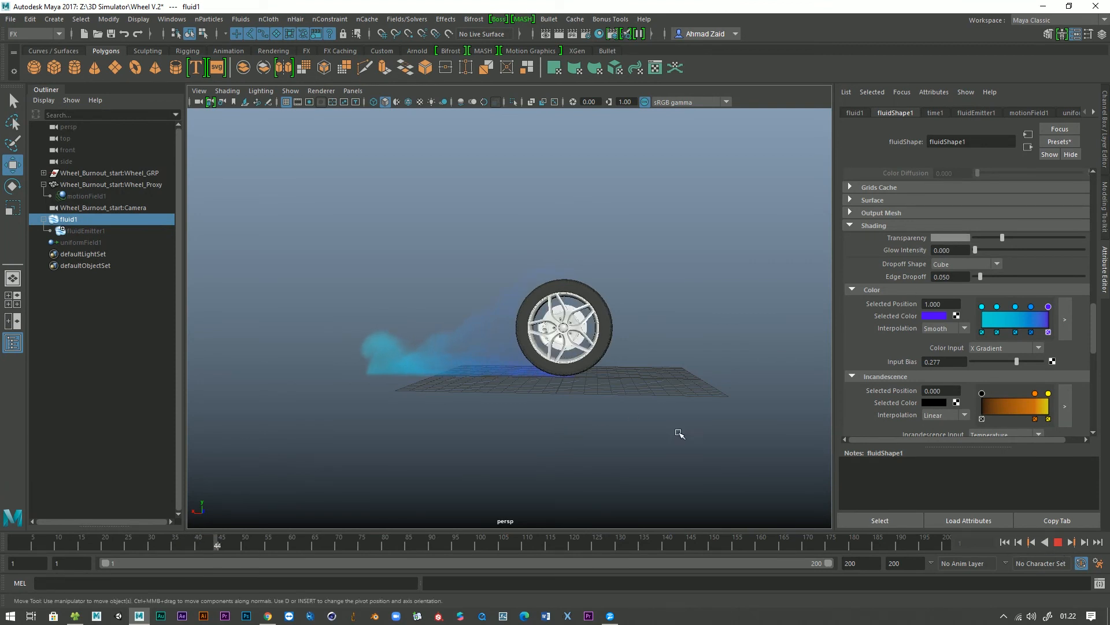
key("Escape")
scroll(681, 374, "up", 5)
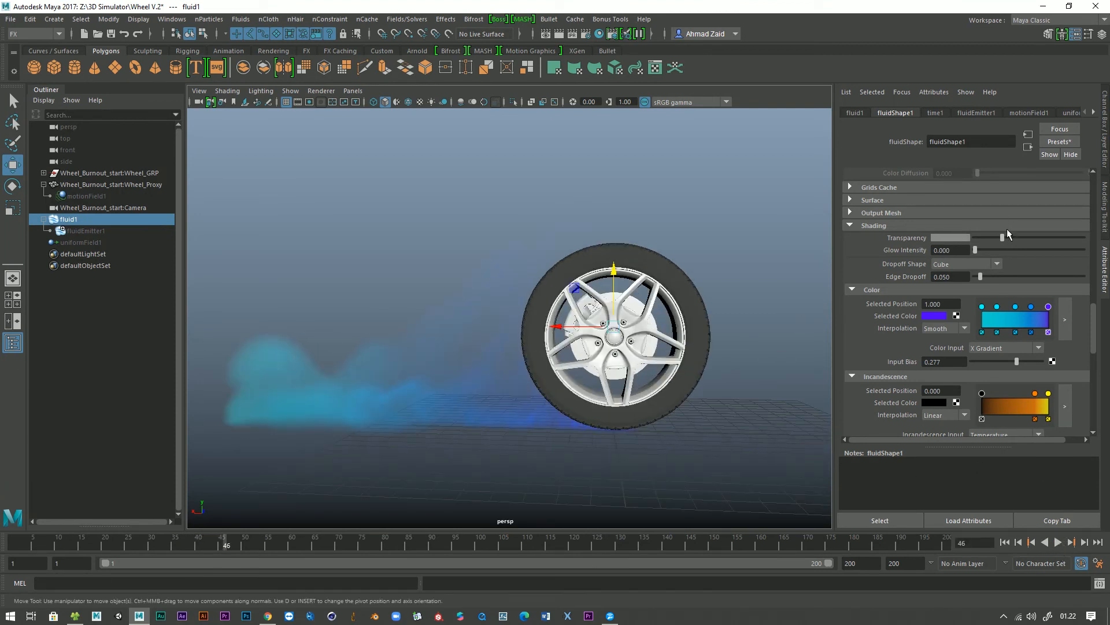
- Raise the fluid's Transparency slightly, keep Glow Intensity at 0 and Dropoff Shape at Cube, and set Edge Dropoff to 0
mouse_move(1007, 231)
left_mouse_down()
mouse_move(1028, 235)
mouse_move(964, 230)
mouse_move(1054, 237)
mouse_move(1021, 241)
left_mouse_up()
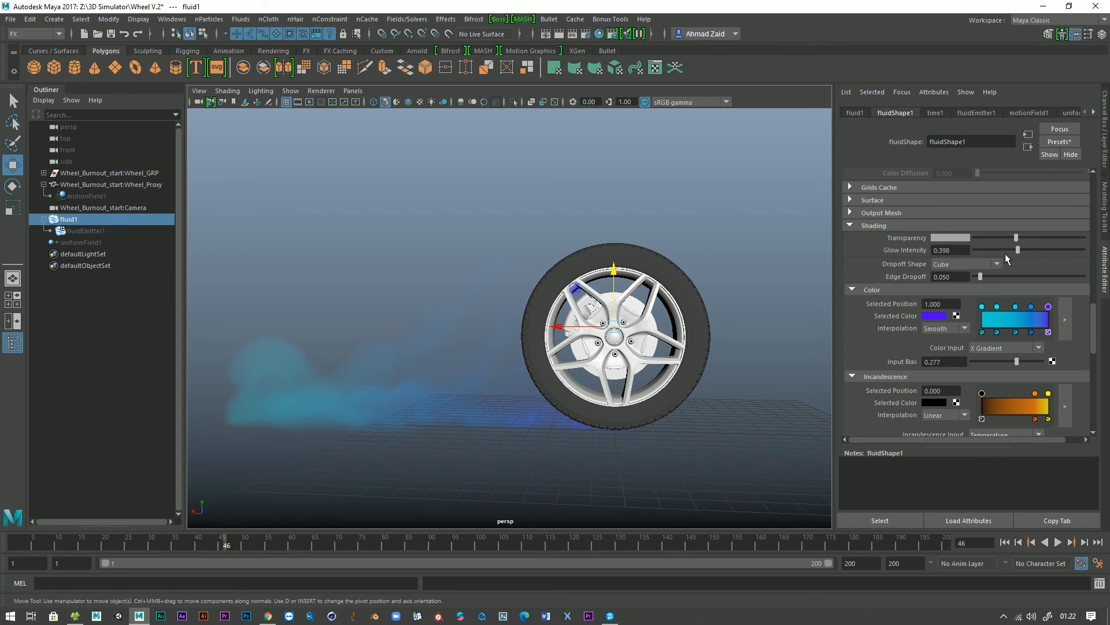
left_click(978, 265)
left_click(959, 302)
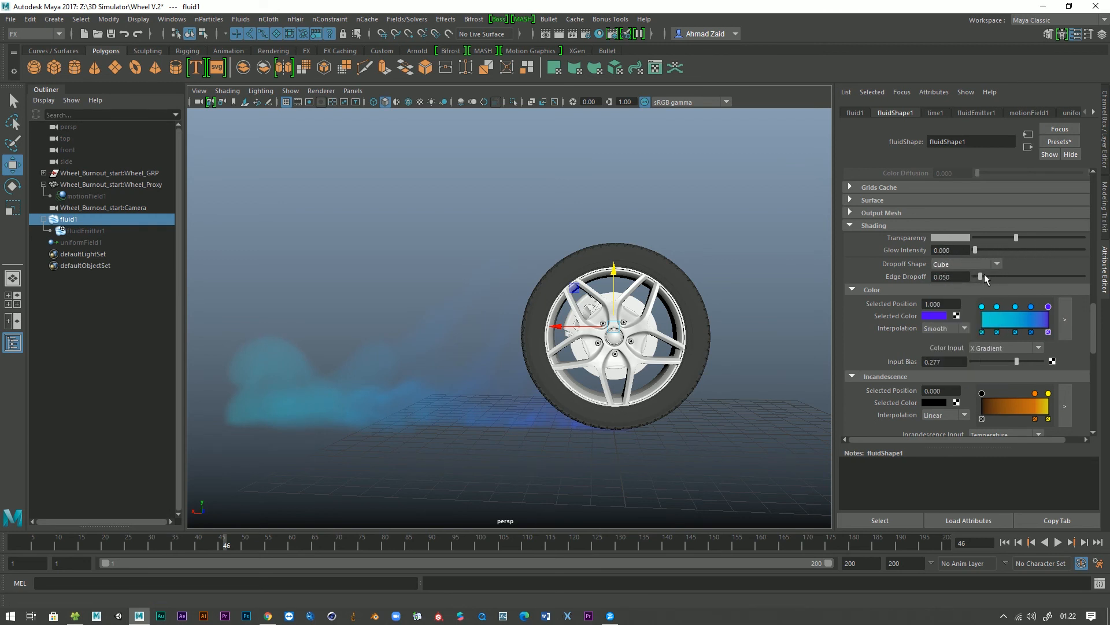
mouse_move(977, 277)
left_mouse_down()
mouse_move(1045, 279)
mouse_move(958, 275)
left_mouse_up()
- Save the scene with the adjusted smoke shading
scroll(538, 424, "down", 3)
left_click_drag(537, 424, 570, 437, "alt")
key("q")
key("ctrl+s")
key("w")
scroll(564, 434, "up", 2)
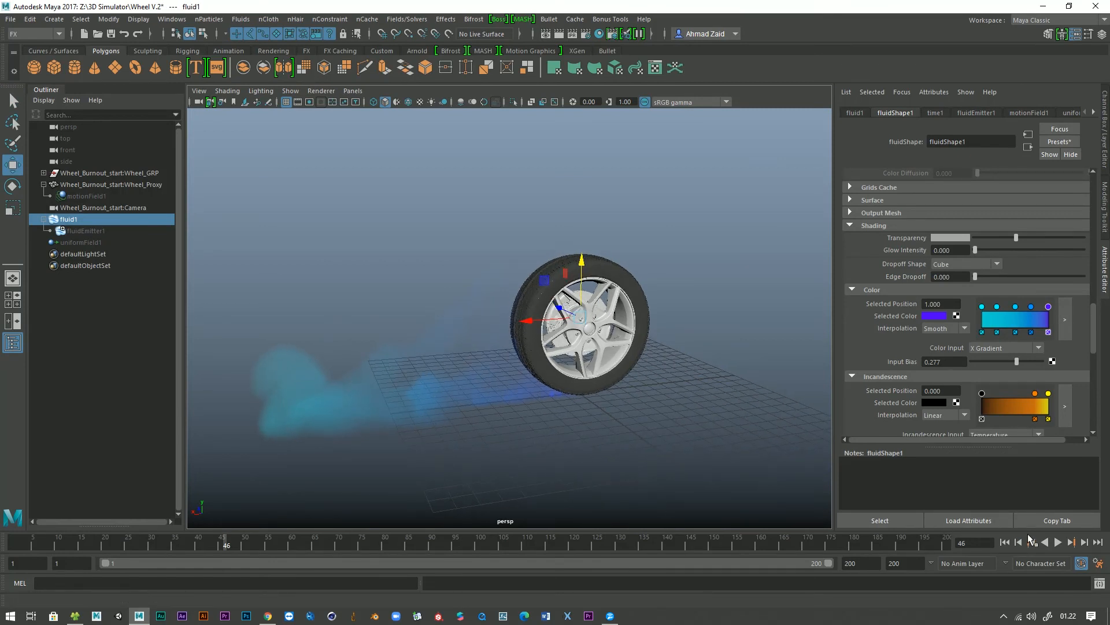
- Replay the smoke simulation from frame 1 to check the new shading, then stop playback
left_click(1060, 544)
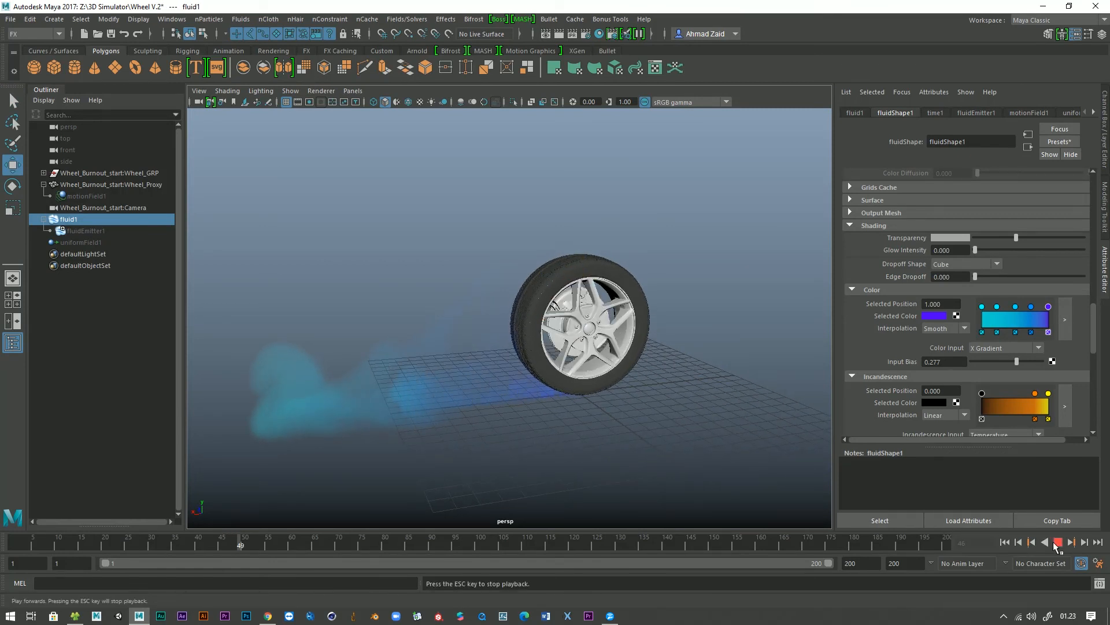
left_click(12, 546)
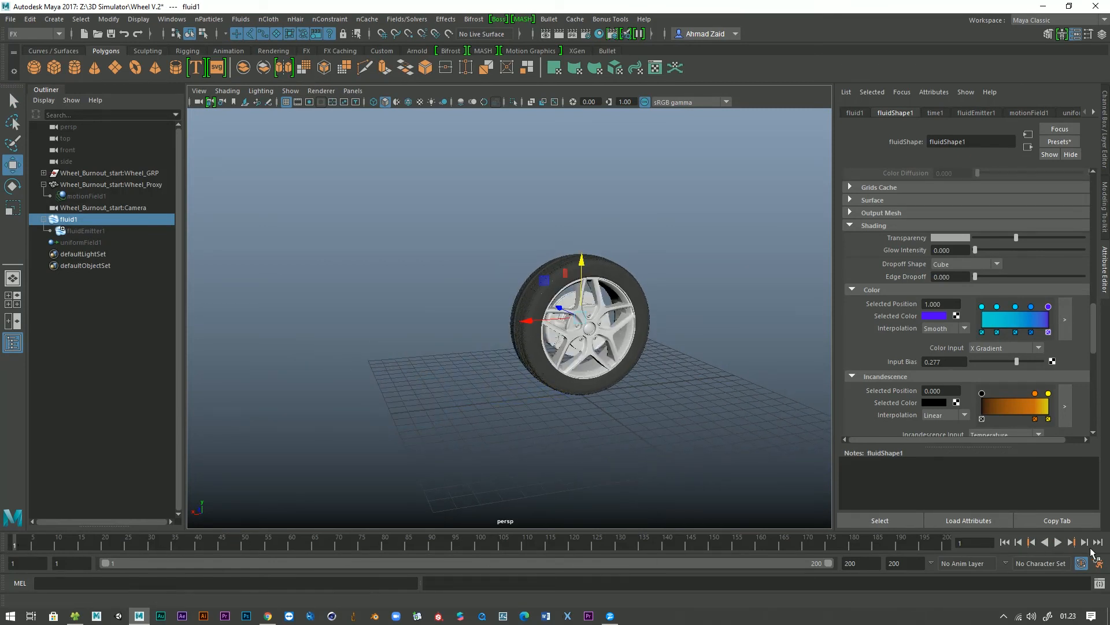
left_click(1061, 542)
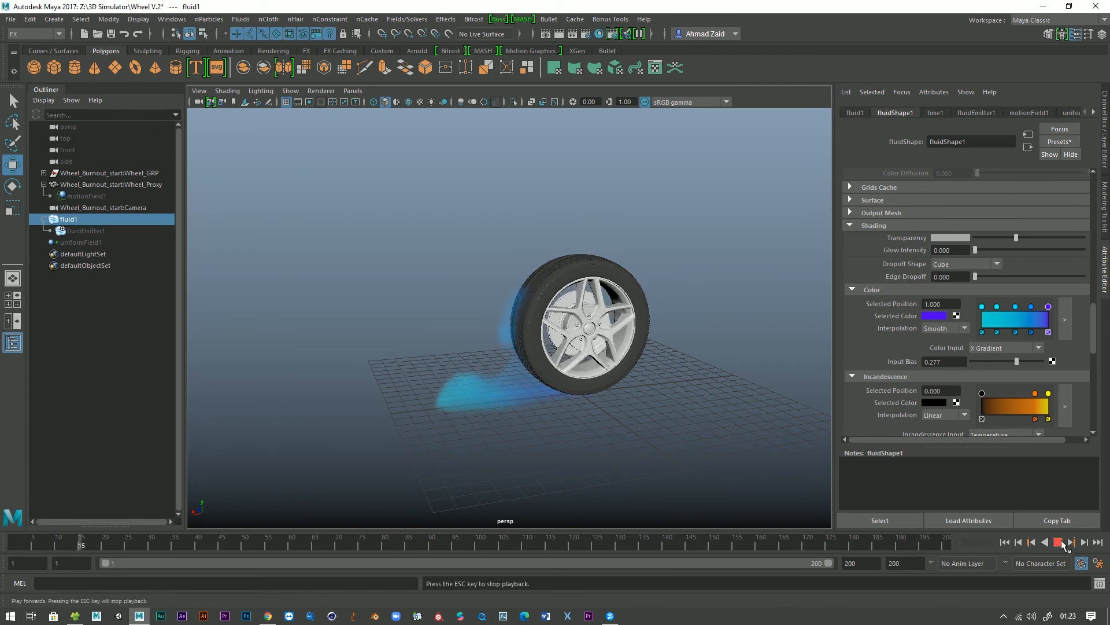
key("Escape")
- Select fluid1 and open the options for creating a new Maya Fluid nCache
left_click_drag(433, 434, 418, 412, "alt")
left_click(435, 385)
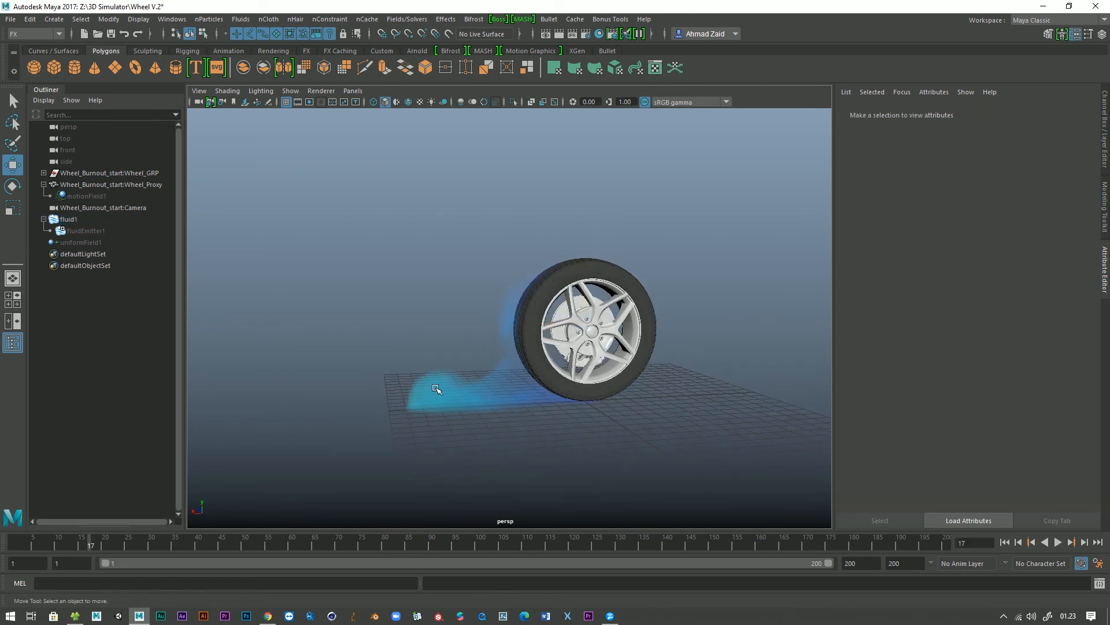
left_click(99, 217)
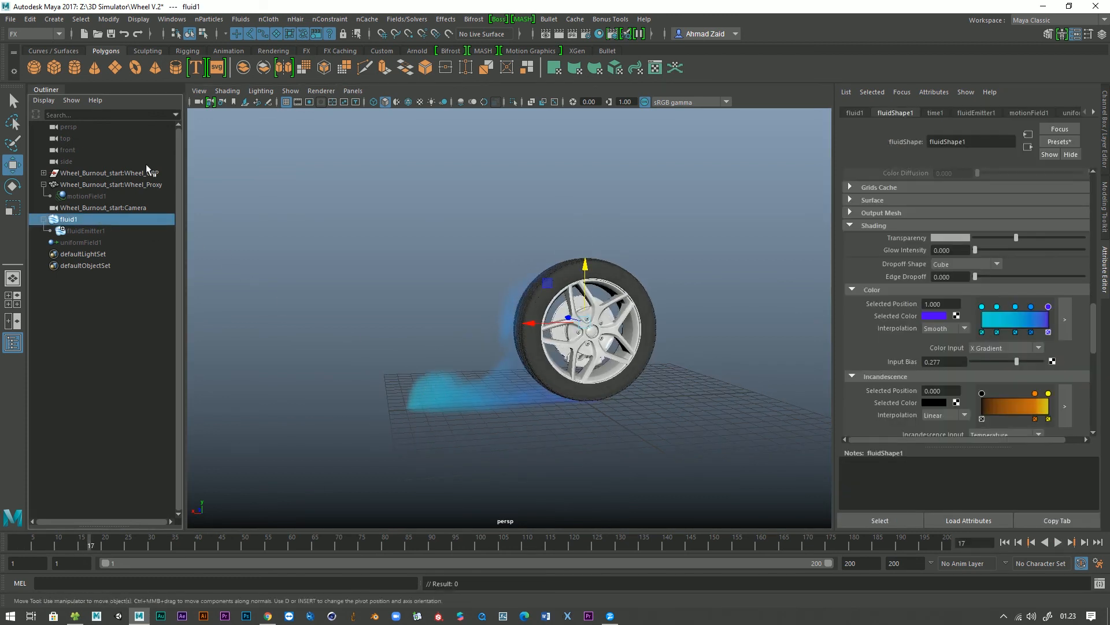
left_click(242, 20)
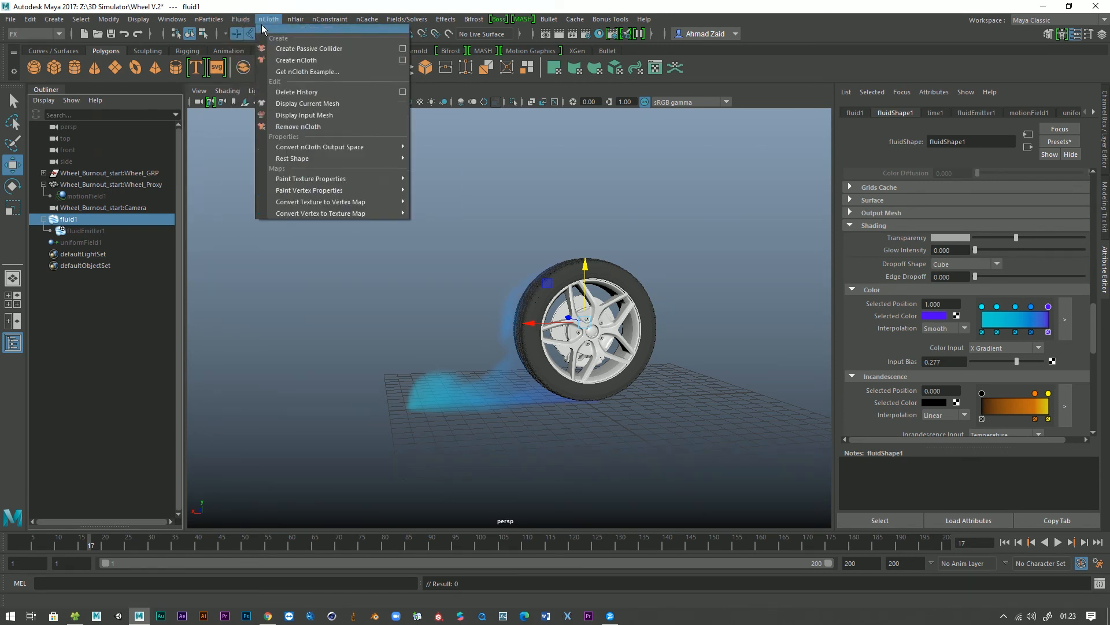
mouse_move(407, 20)
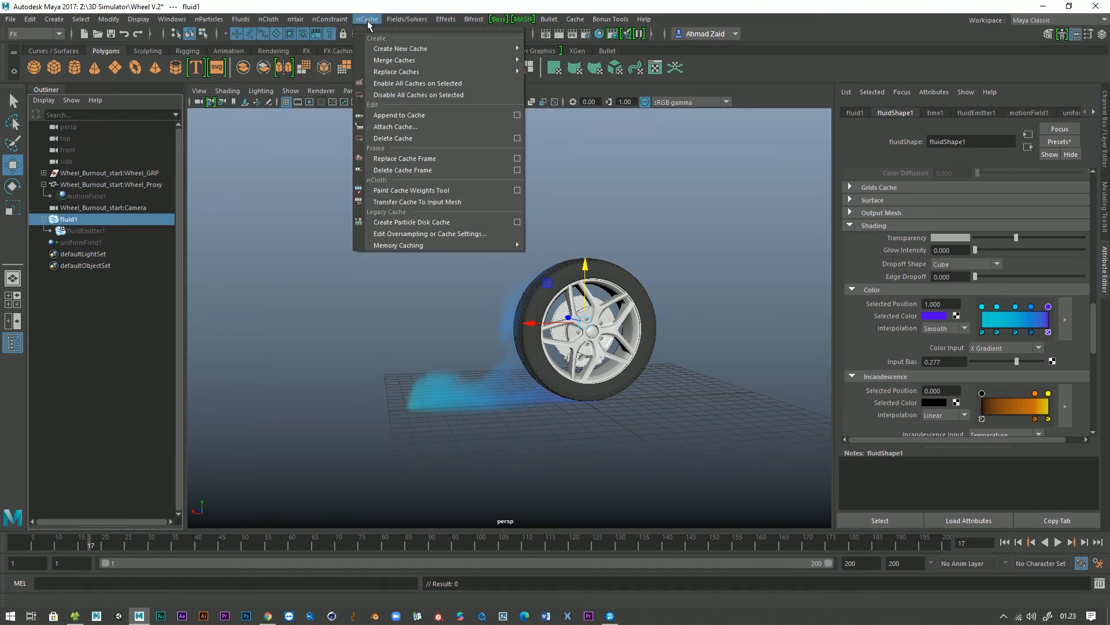
mouse_move(399, 52)
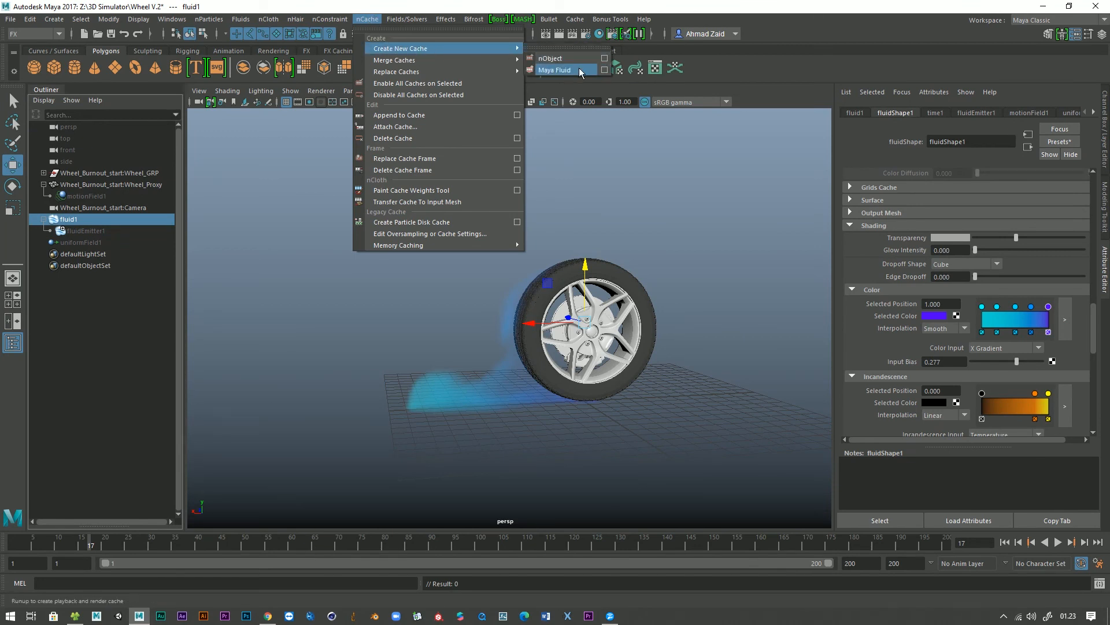
left_click(604, 69)
left_click_drag(658, 134, 544, 143)
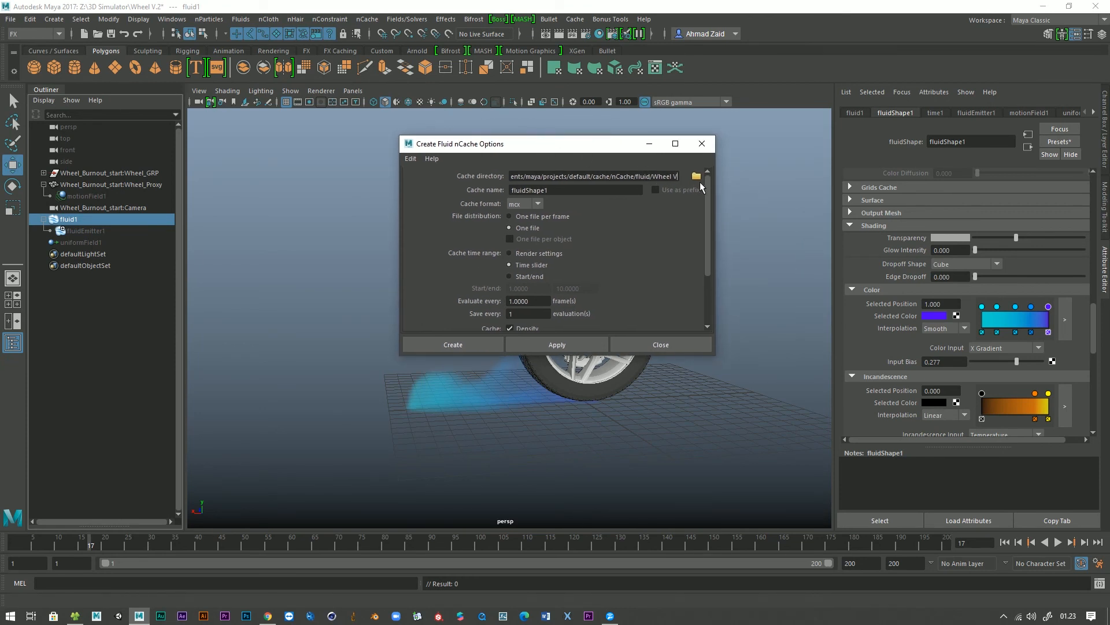
left_click(574, 19)
mouse_move(660, 52)
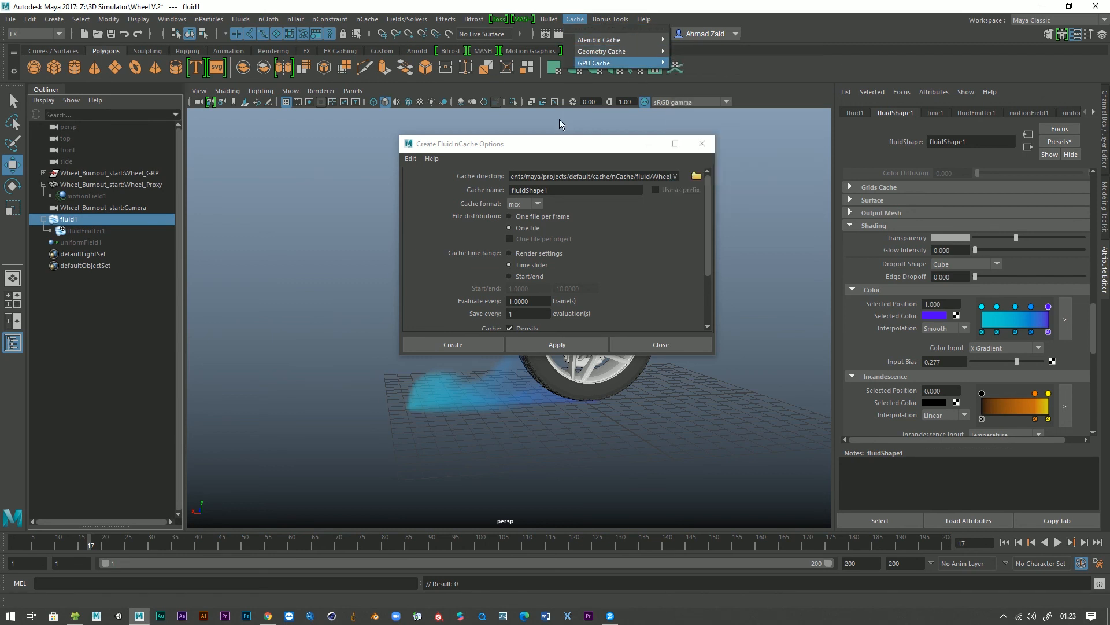
left_click(532, 145)
left_click_drag(498, 146, 467, 152)
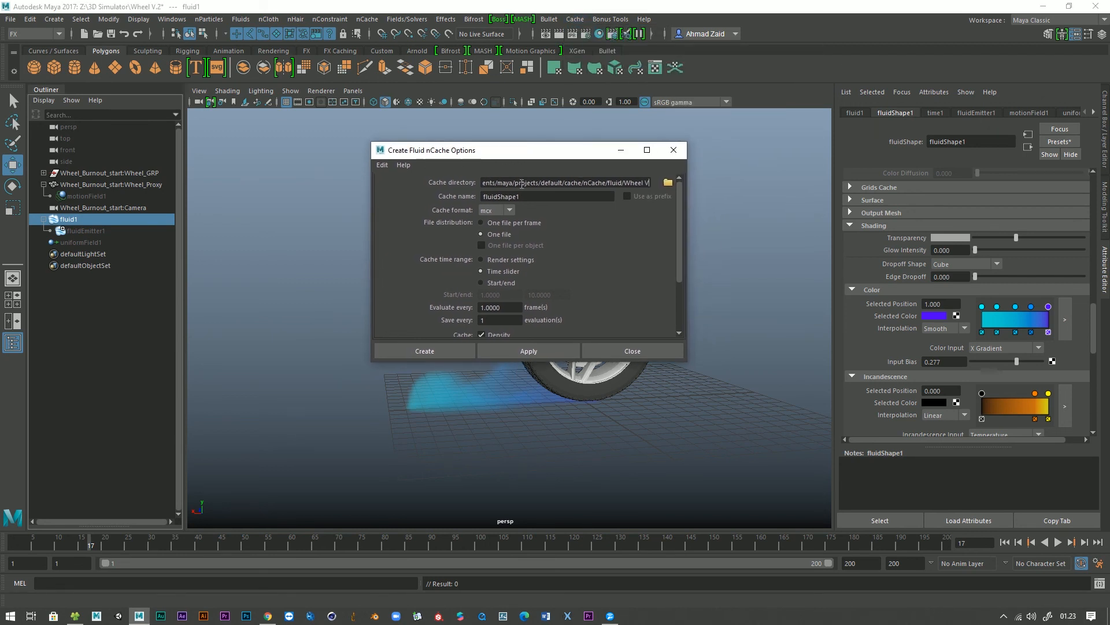
- Create the fluid nCache named VELGNYA in the Z:/3D Simulator directory, using one file and the time slider range
left_click(668, 182)
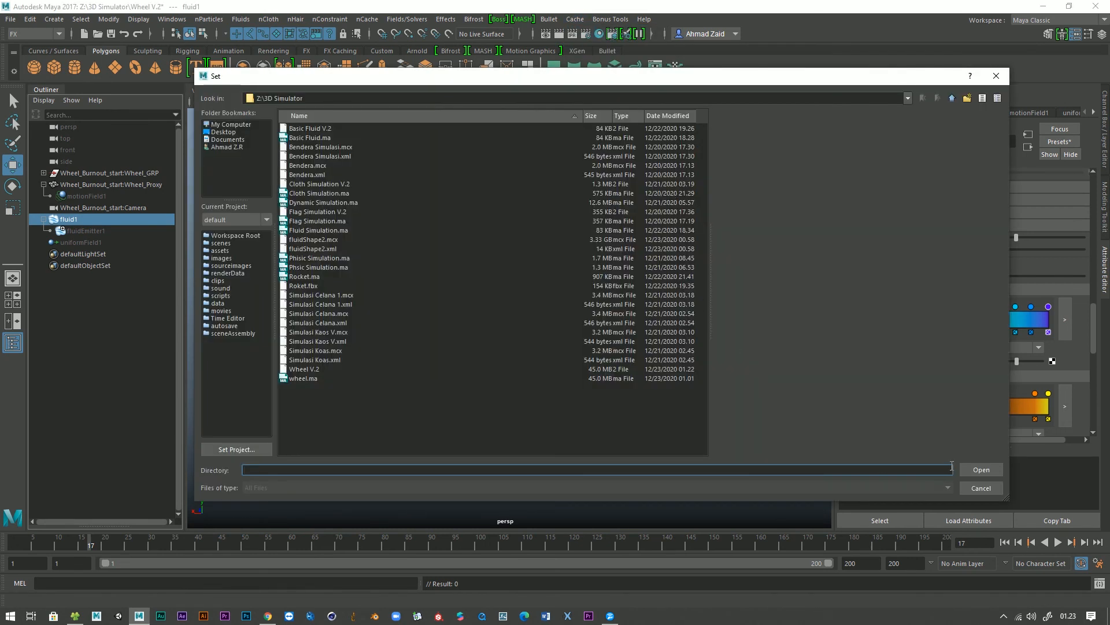
left_click(981, 470)
double_click(536, 196)
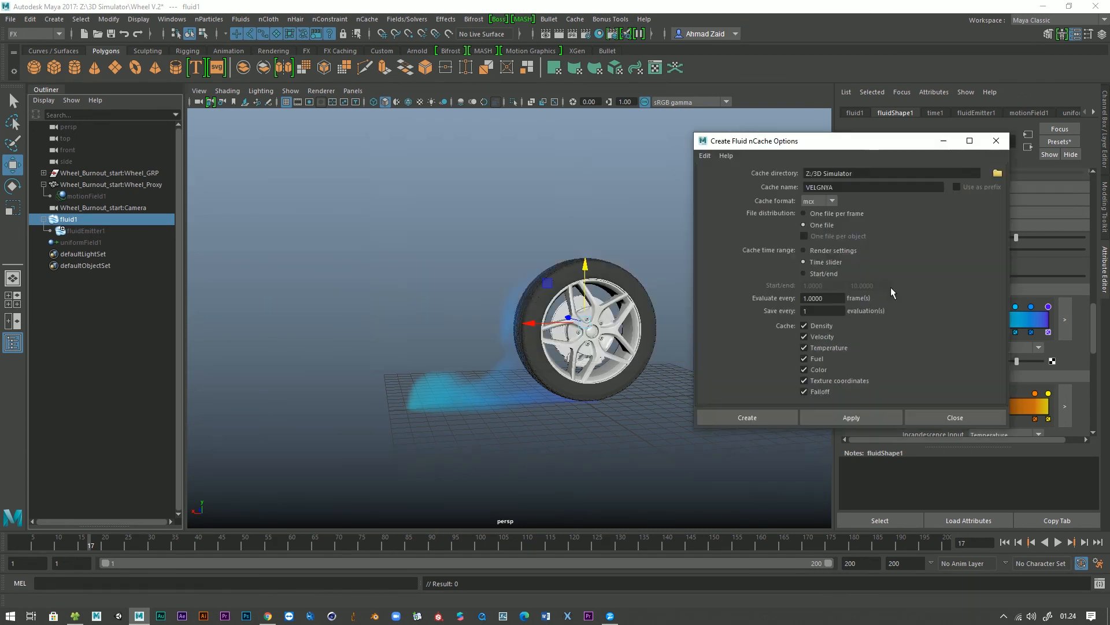
left_click(833, 411)
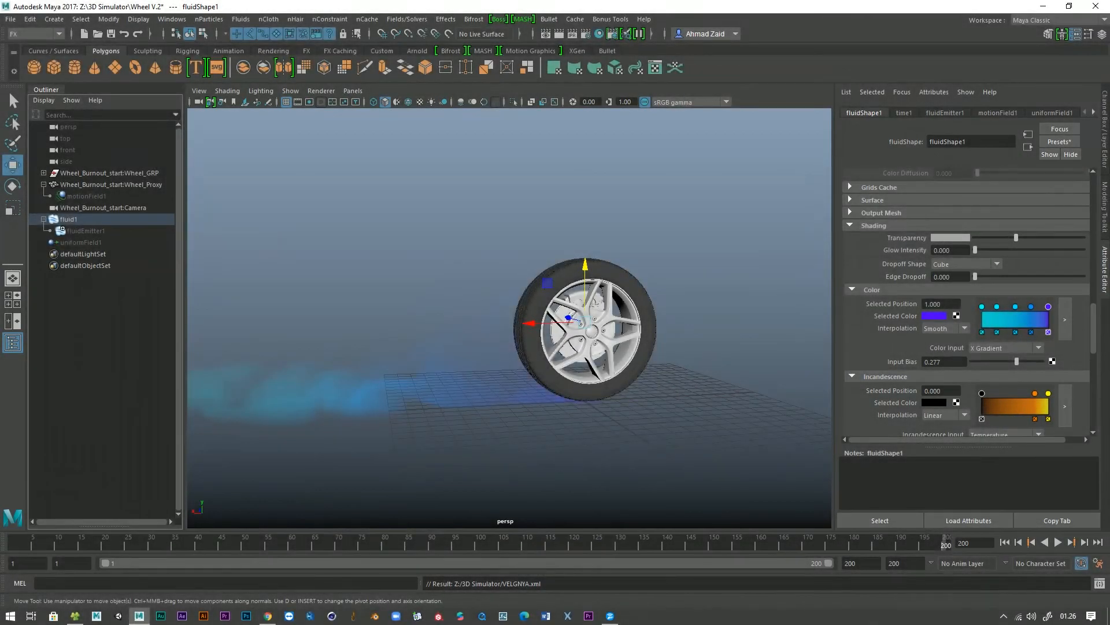
- Save the scene with the new fluid cache
left_click_drag(608, 475, 659, 474, "alt")
key("q")
key("ctrl+s")
key("w")
- Play the cached smoke briefly, stop it, and set the timeline's Playback Speed to Real-time
left_click(1058, 542)
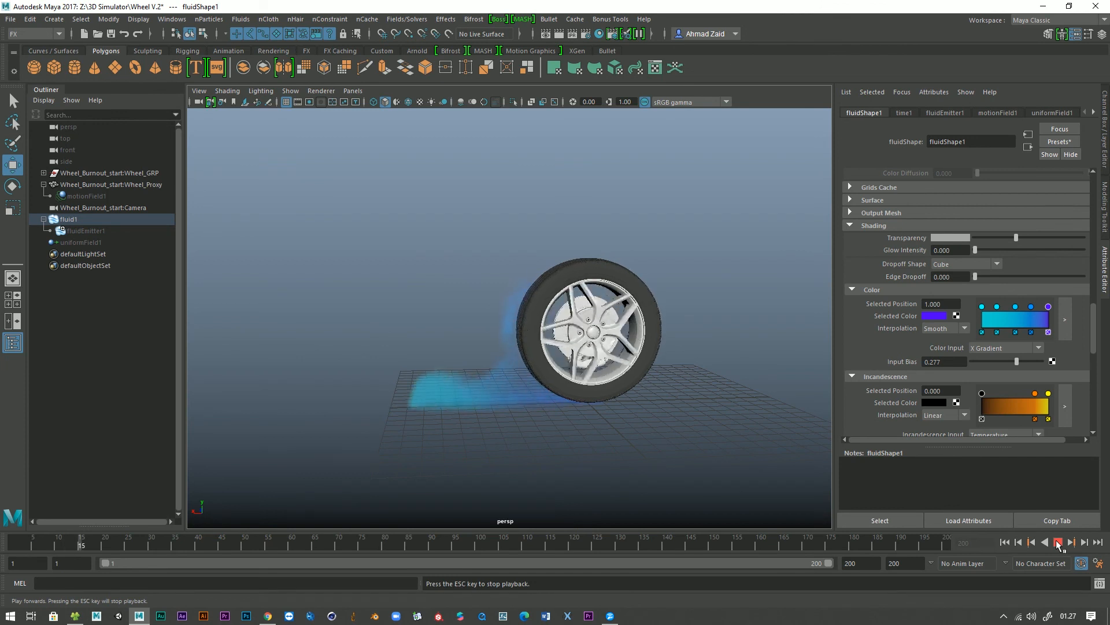
left_click(1059, 542)
right_click(860, 547)
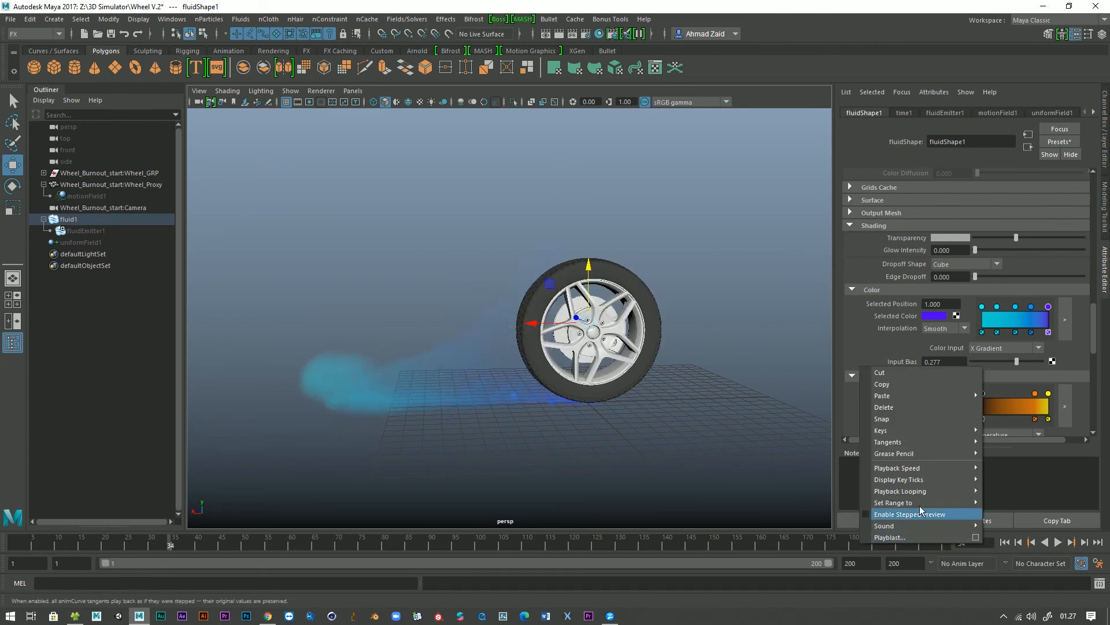
mouse_move(936, 467)
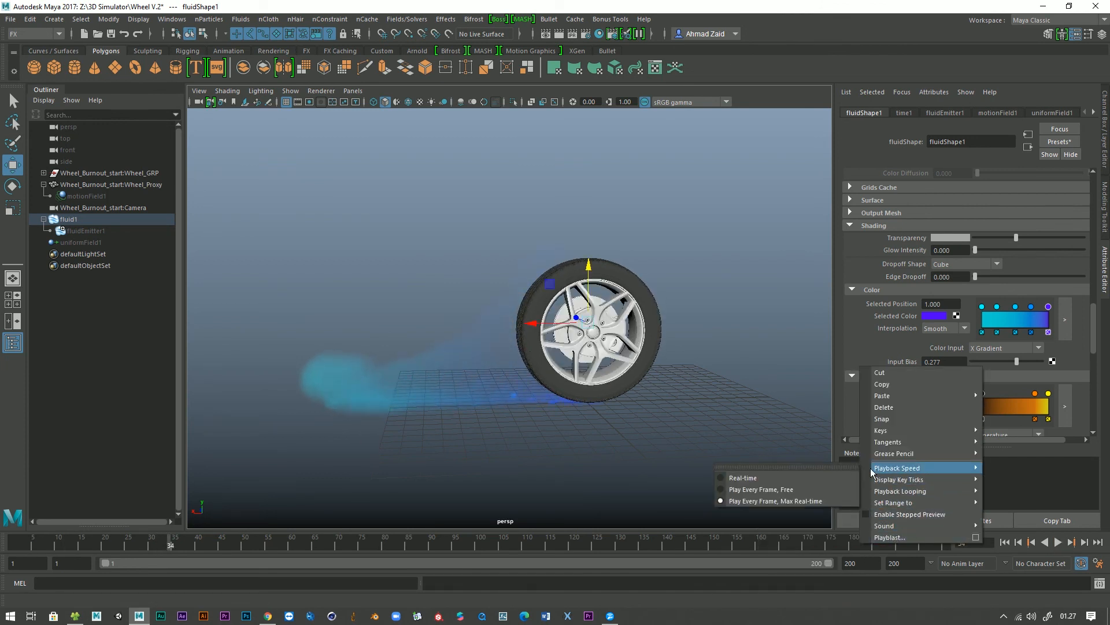
left_click(838, 482)
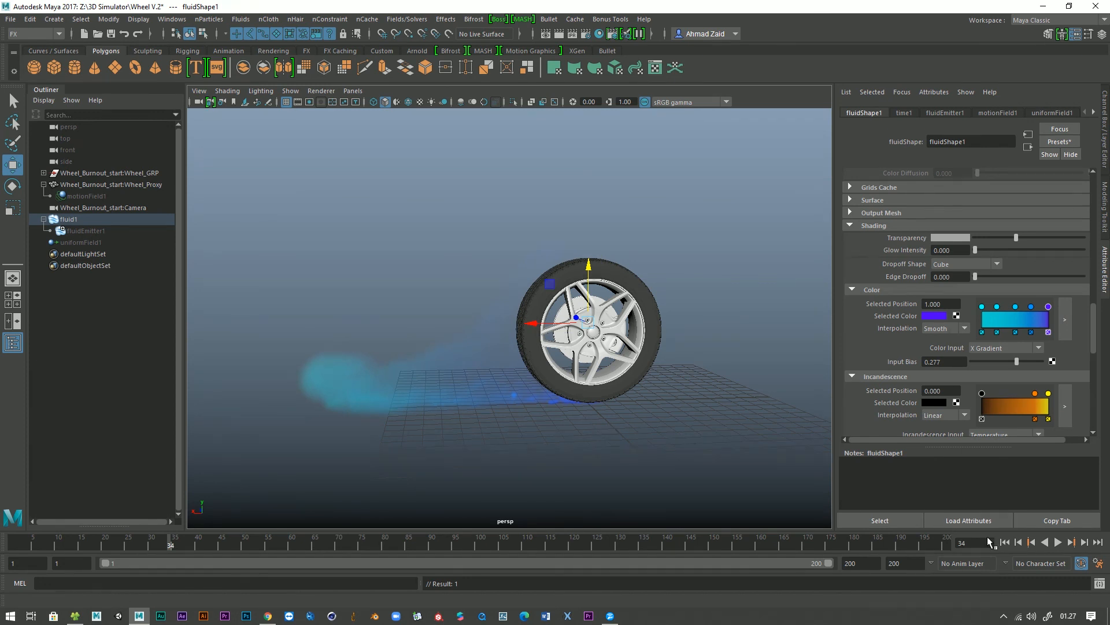
- Play the cached simulation and look through Wheel_Burnout_start:Camera in the viewport
left_click(1057, 547)
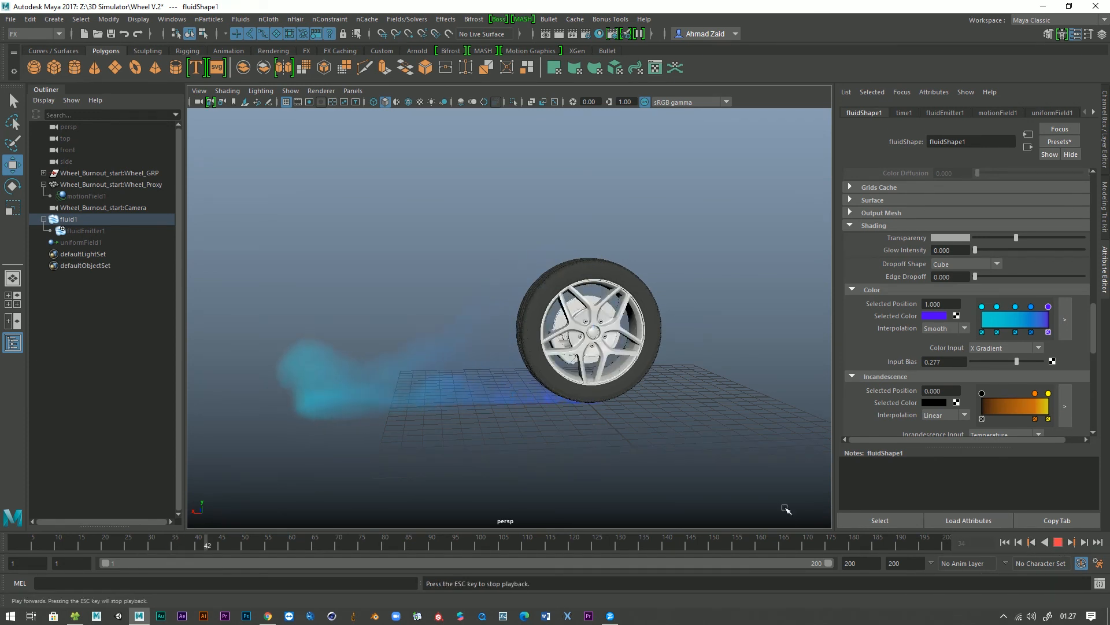
scroll(615, 464, "up", 3)
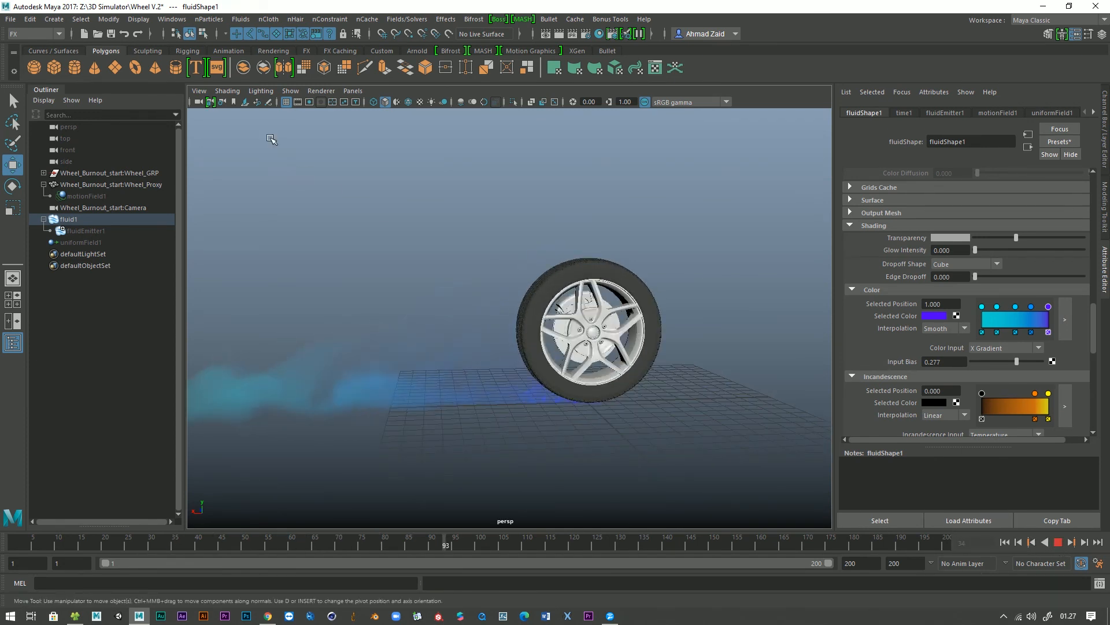
left_click(353, 91)
mouse_move(438, 103)
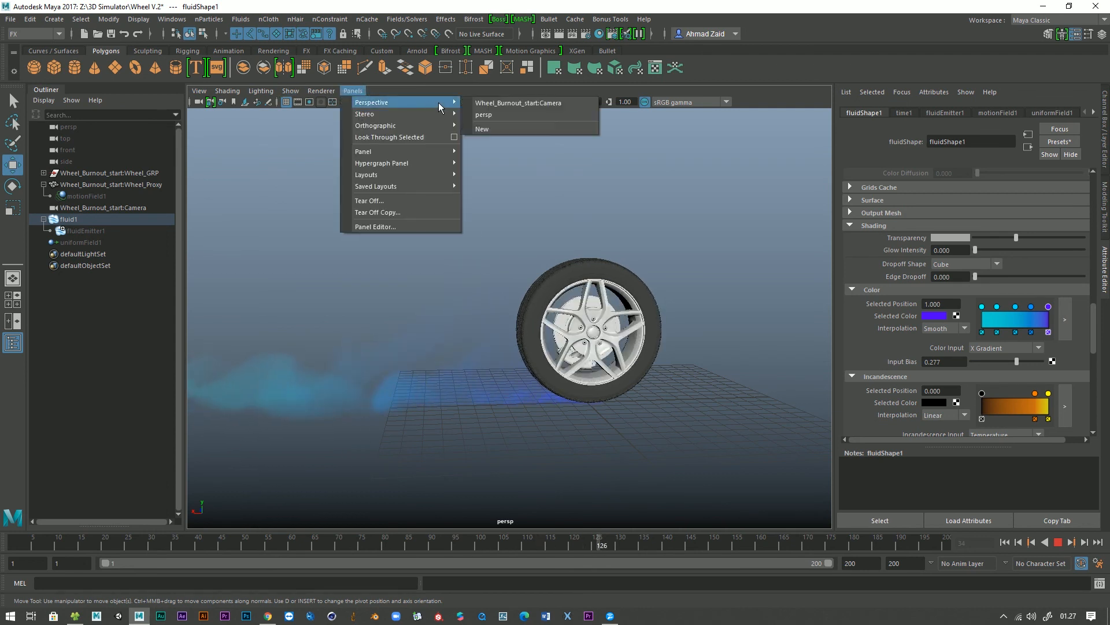
left_click(492, 102)
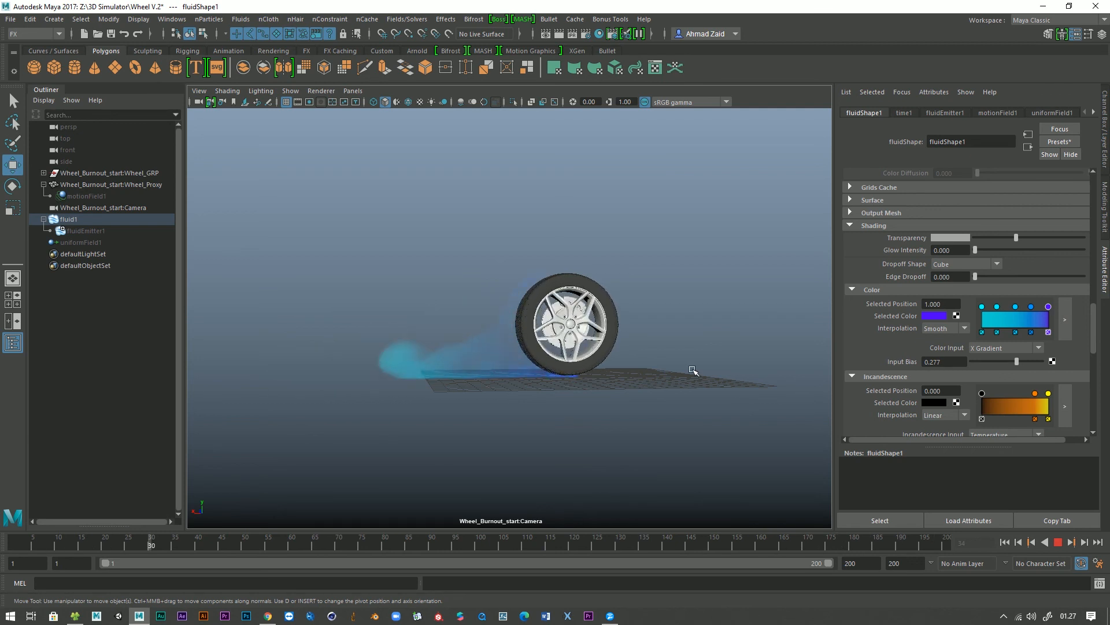
- Cycle the viewport background colors and leave it solid black behind the smoke
key("alt+b")
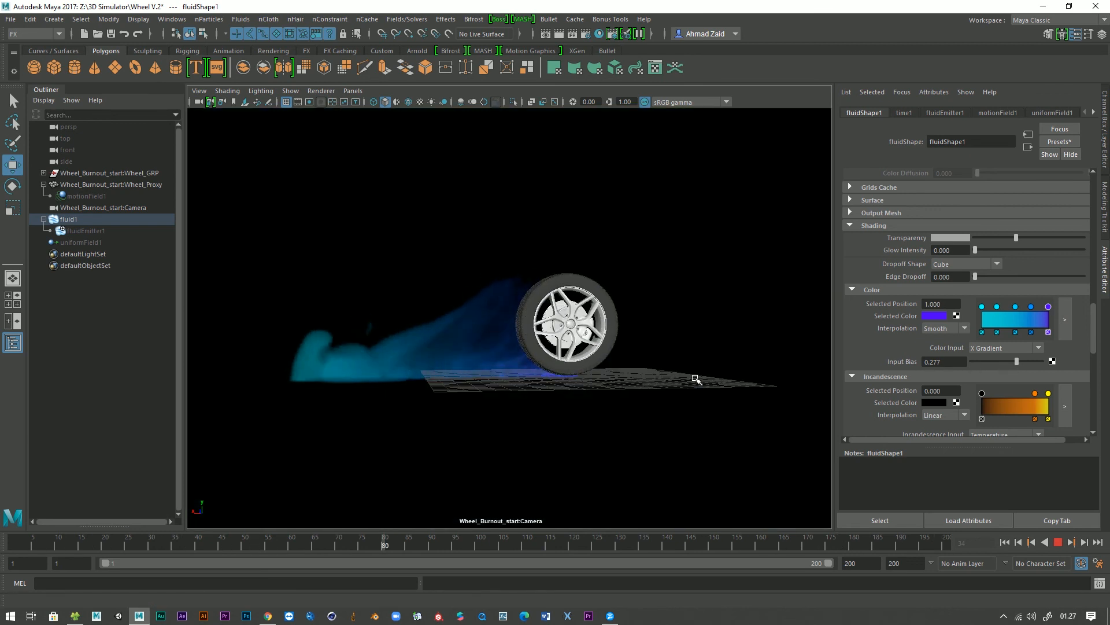
key("alt+b")
key("alt+b")
key("alt+b")
key("alt+b")
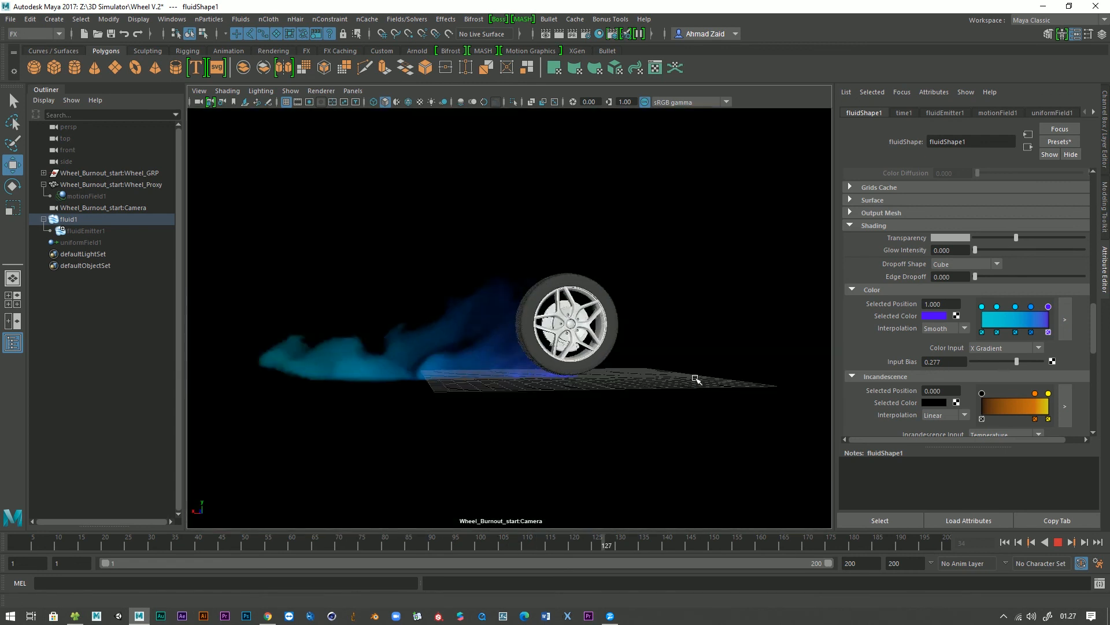